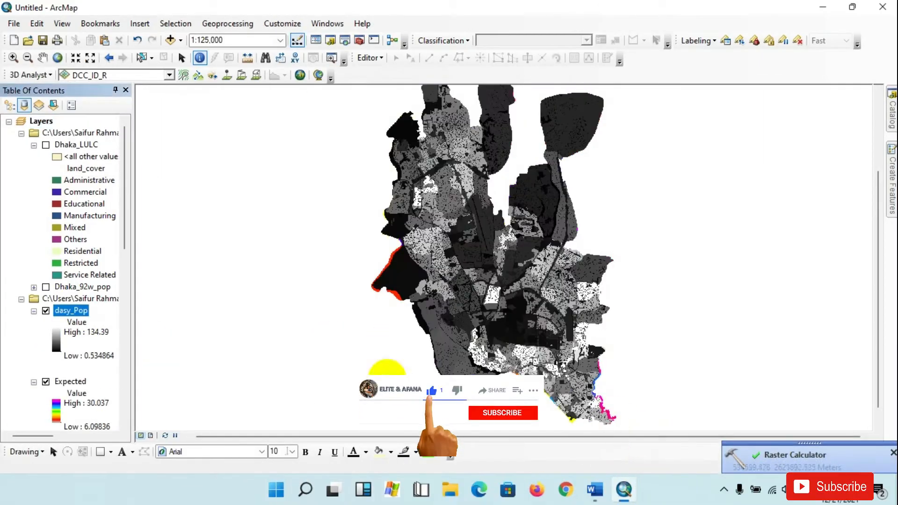
- Turn off the display of the Expected layer
drag(398, 279, 428, 296)
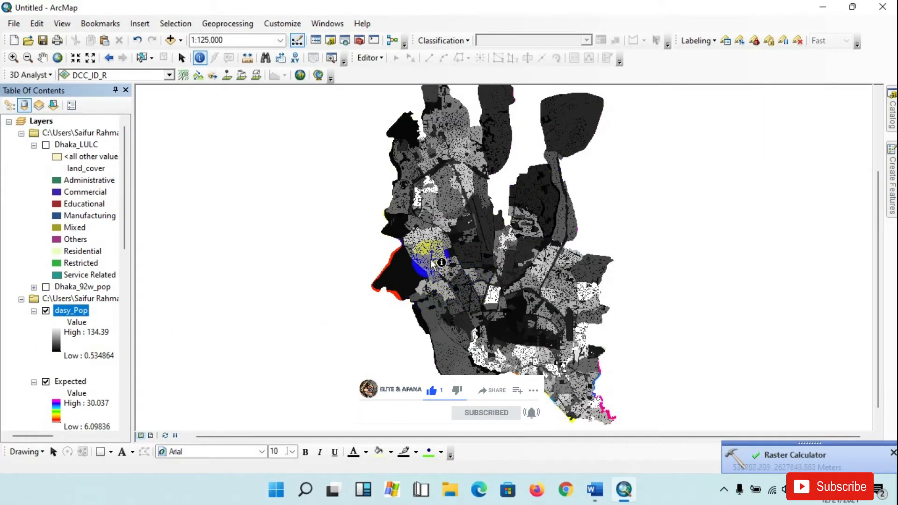
click(46, 382)
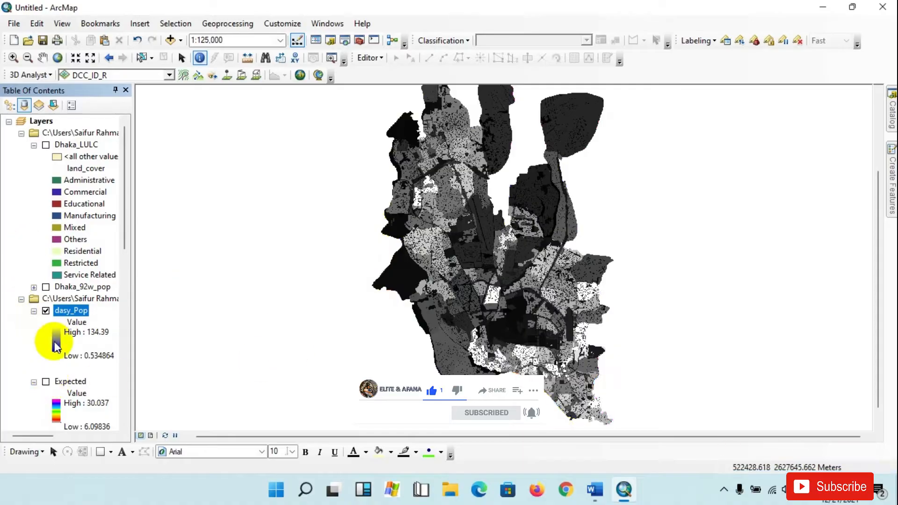
- Apply a red-yellow-blue color ramp to the dasy_Pop raster
click(56, 346)
click(100, 384)
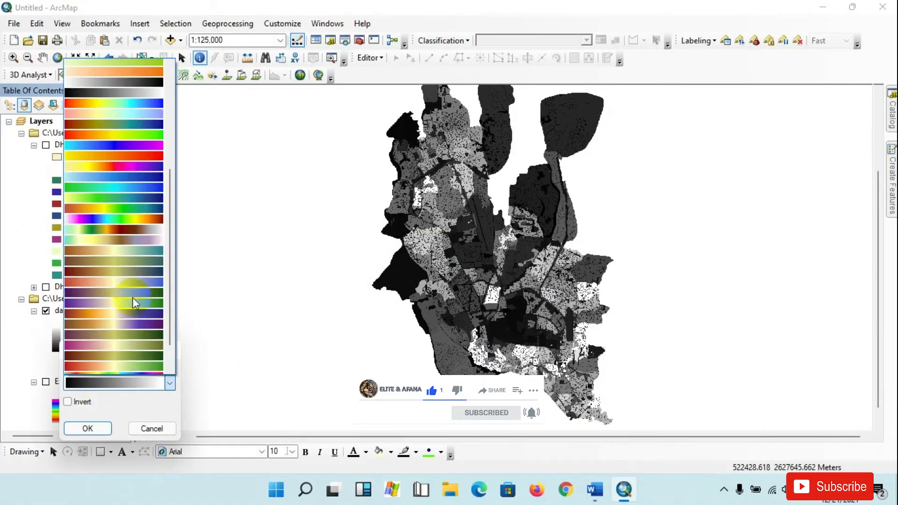
scroll(132, 297, up, 5)
scroll(114, 327, down, 3)
click(118, 280)
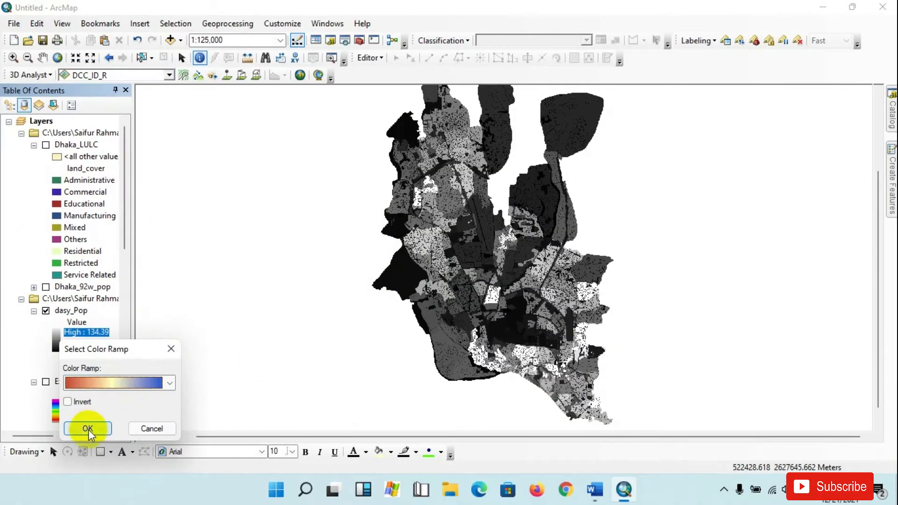
click(88, 429)
- Change the dasy_Pop raster's color ramp to red-yellow-green
scroll(469, 286, up, 2)
click(59, 337)
click(94, 377)
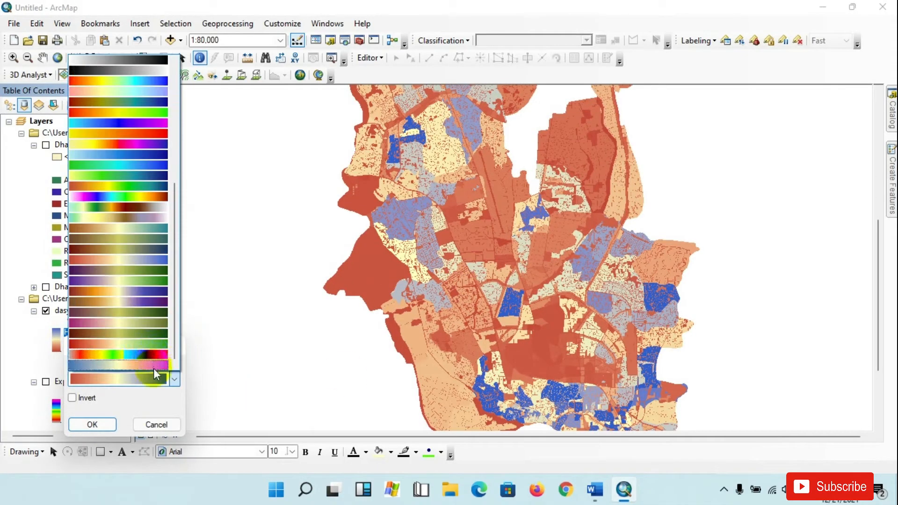
scroll(136, 368, up, 1)
click(132, 346)
click(92, 424)
scroll(481, 295, down, 2)
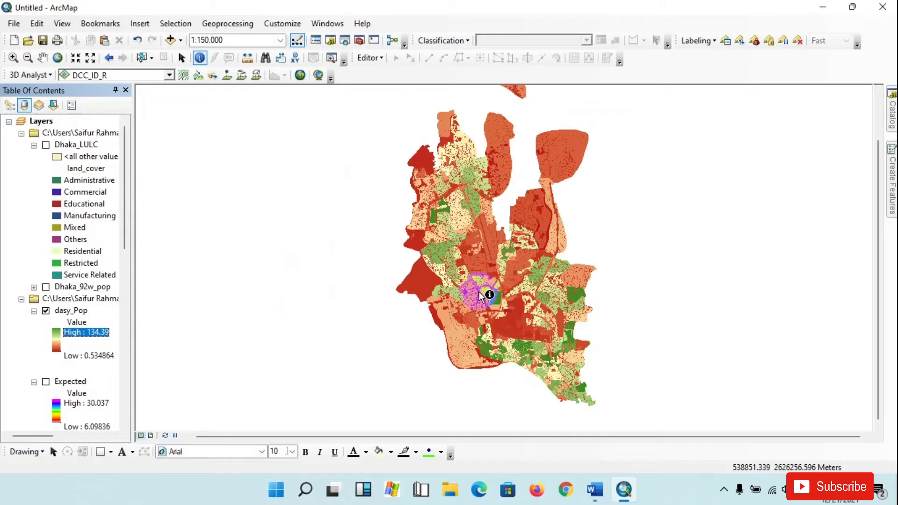
- Symbolize the dasy_Pop raster with a stretched blue-yellow-red color ramp, with blue for low and red for high values
click(69, 310)
right_click(69, 310)
click(160, 284)
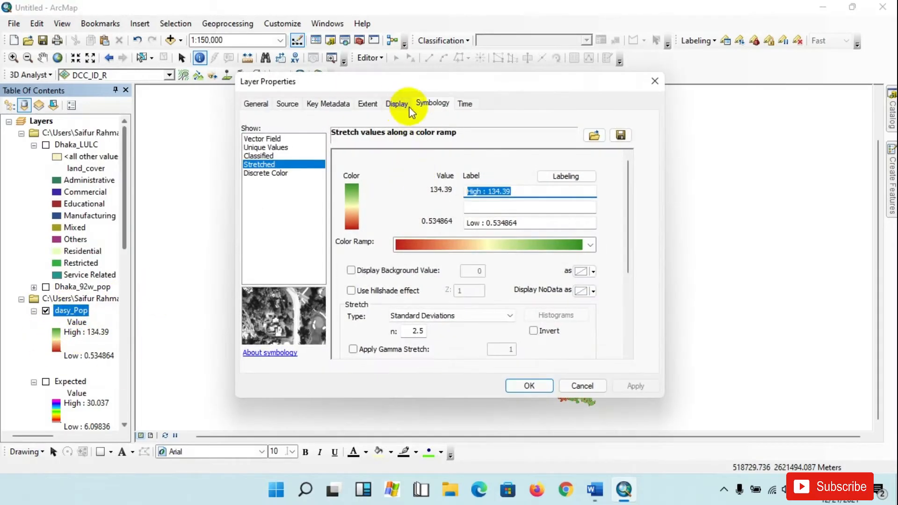
click(469, 244)
scroll(527, 233, up, 2)
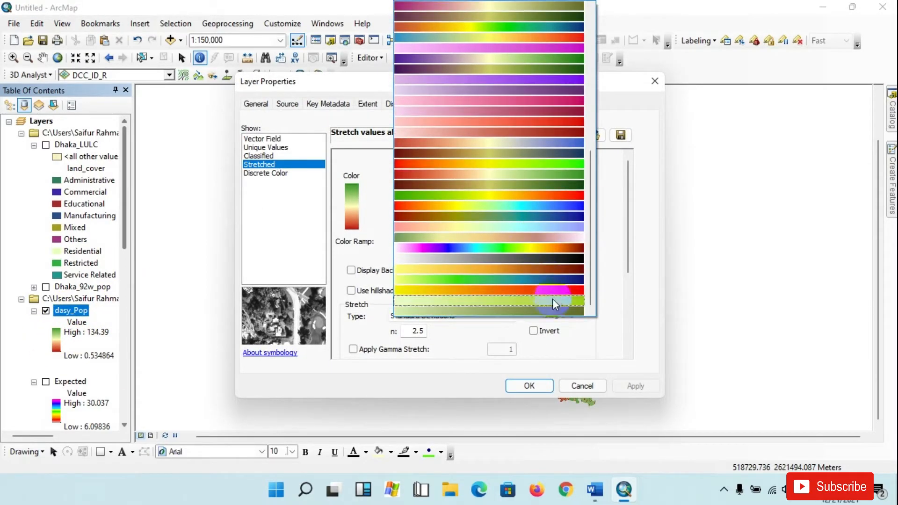
scroll(550, 299, up, 10)
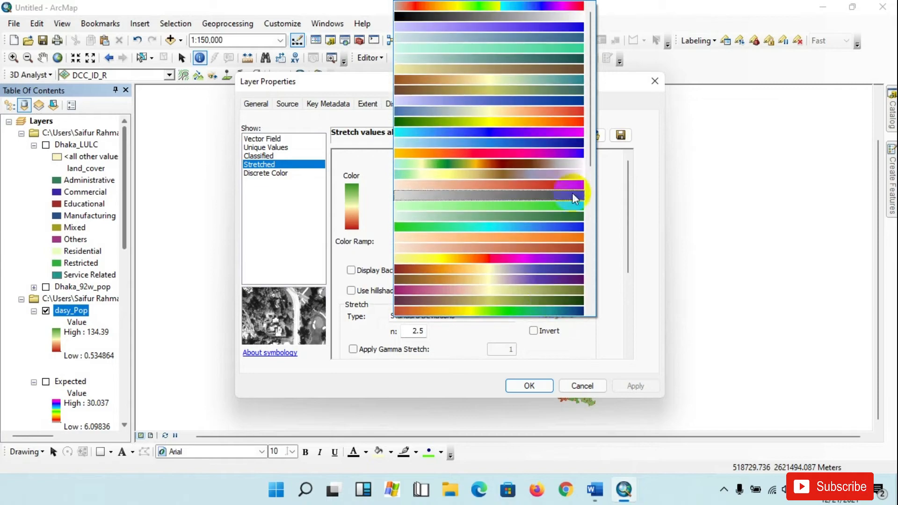
scroll(529, 193, down, 10)
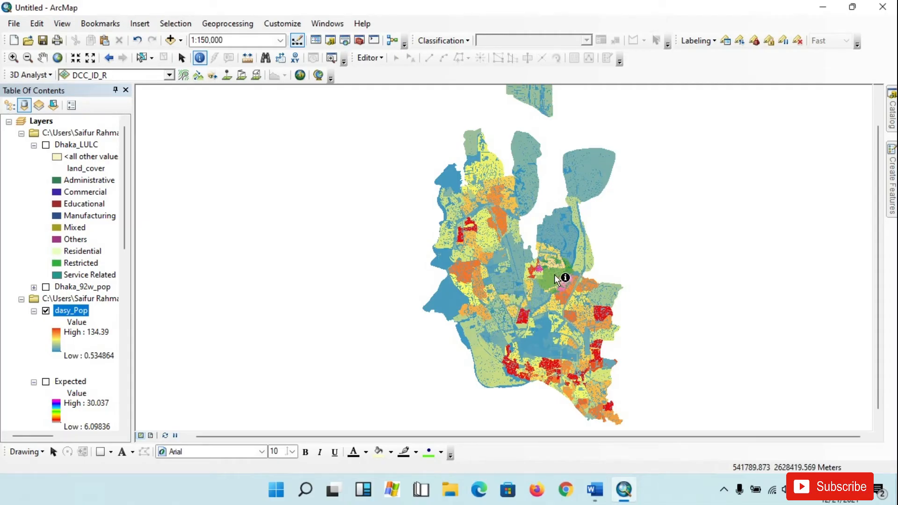
- Switch to the layout view and insert a new data frame
click(150, 435)
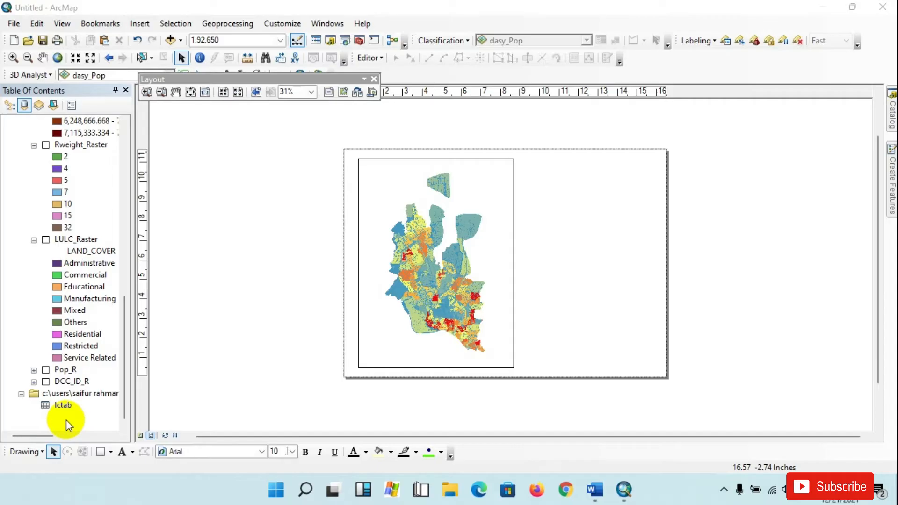
click(142, 23)
click(161, 38)
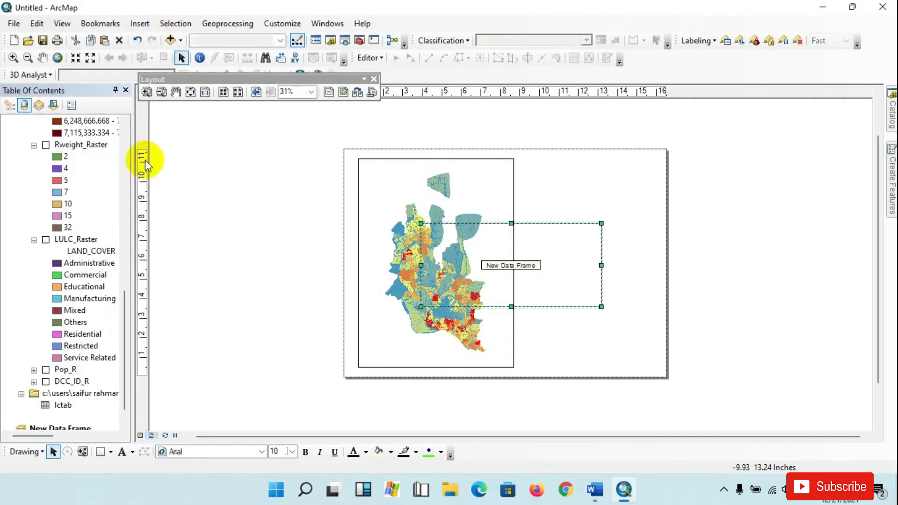
- Copy the Dhaka_92w_pop layer into the new data frame and turn on its display
scroll(60, 351, down, 1)
scroll(60, 300, up, 7)
scroll(71, 246, up, 7)
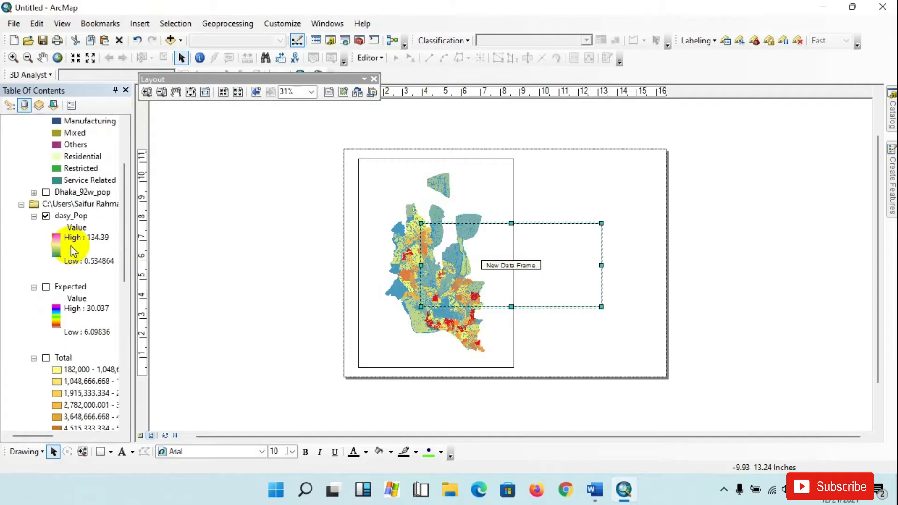
right_click(63, 263)
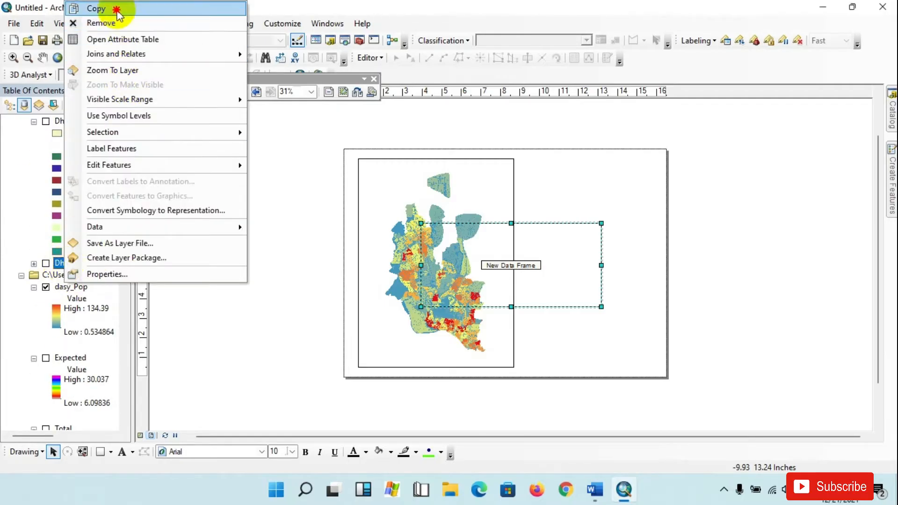
click(114, 9)
scroll(70, 281, down, 10)
right_click(50, 406)
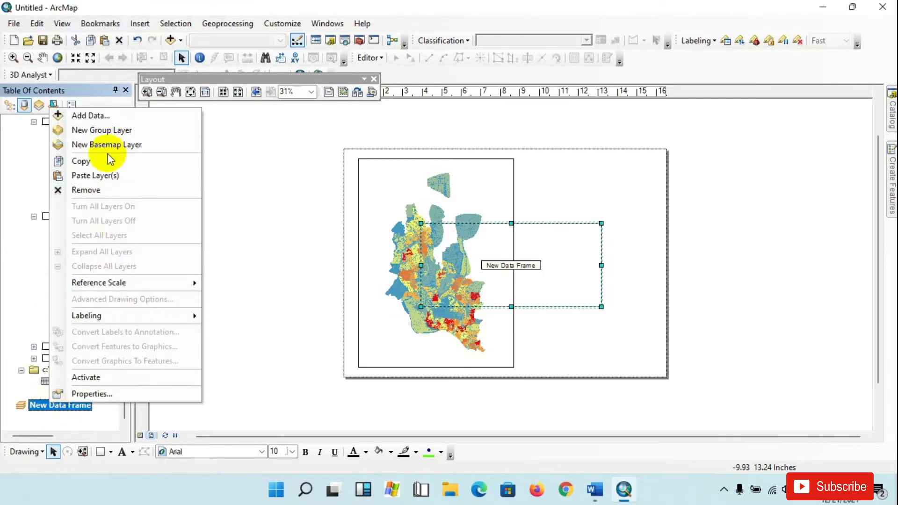
click(100, 175)
click(45, 406)
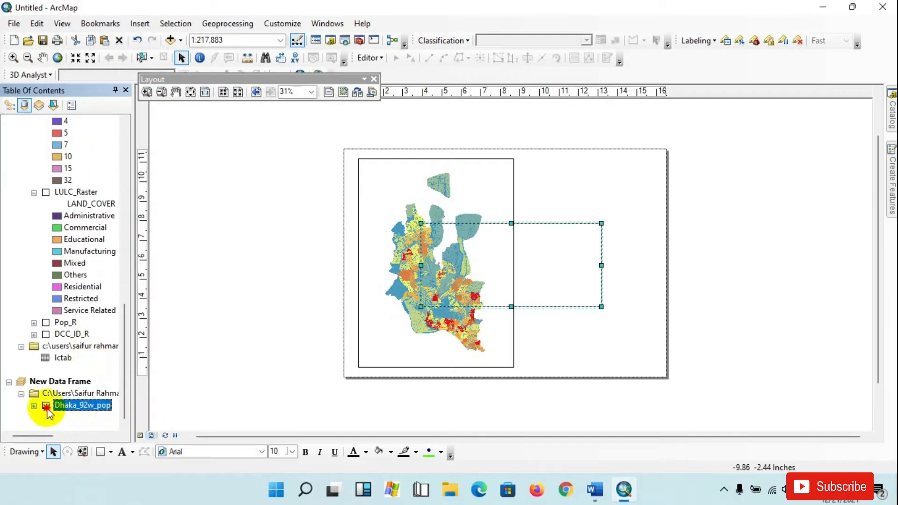
- Move and resize the new data frame to fill the page beside the dasymetric map, and show its full extent
drag(537, 252, 607, 190)
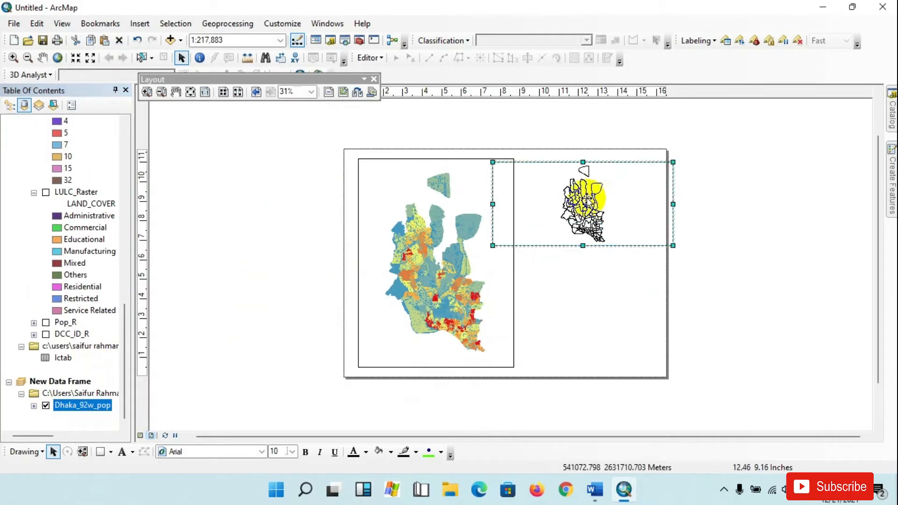
drag(493, 201, 546, 196)
drag(637, 242, 647, 316)
drag(585, 316, 582, 365)
drag(647, 262, 651, 262)
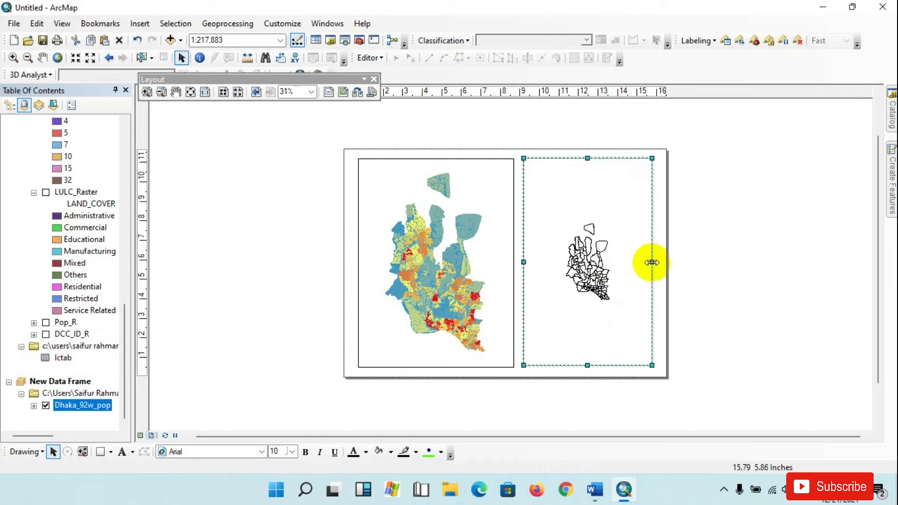
click(68, 61)
click(778, 270)
- Symbolize Dhaka_92w_pop in the new data frame with graduated colors of ActualPop normalized by Area_sqm
right_click(78, 405)
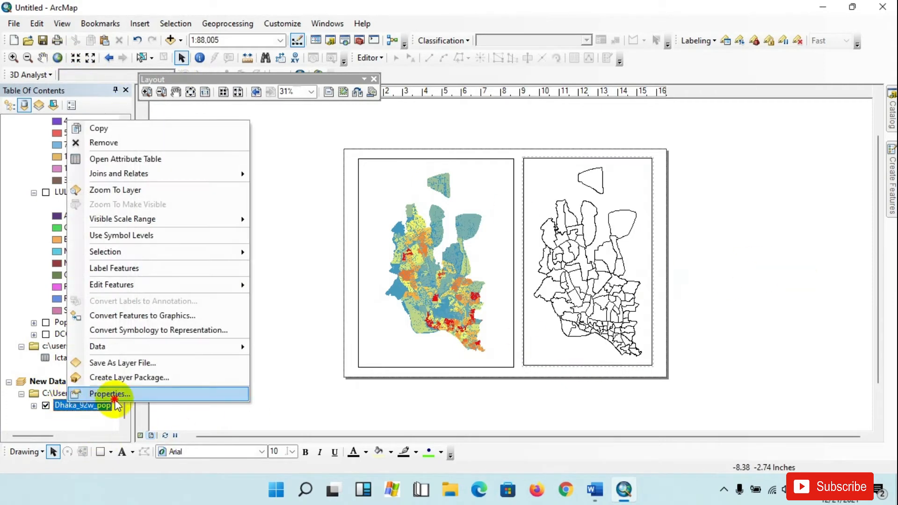
click(112, 395)
drag(363, 58, 307, 55)
click(208, 163)
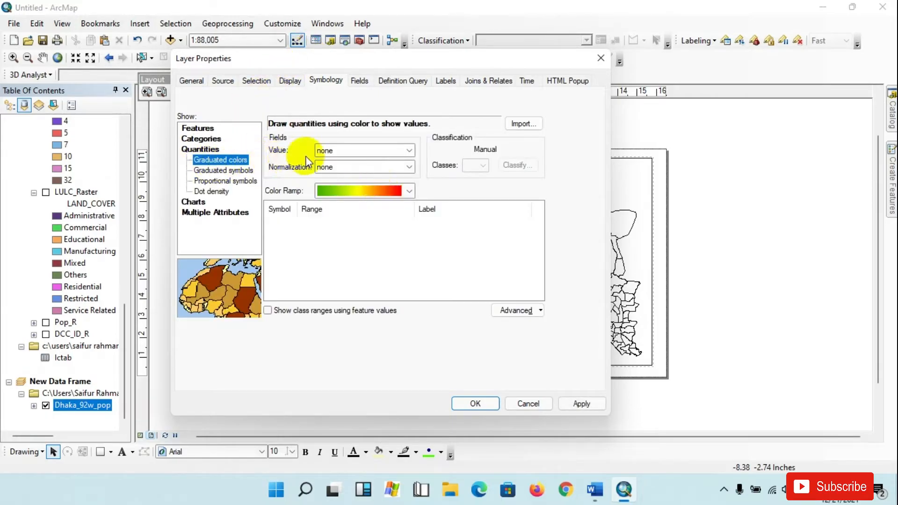
click(333, 150)
click(323, 171)
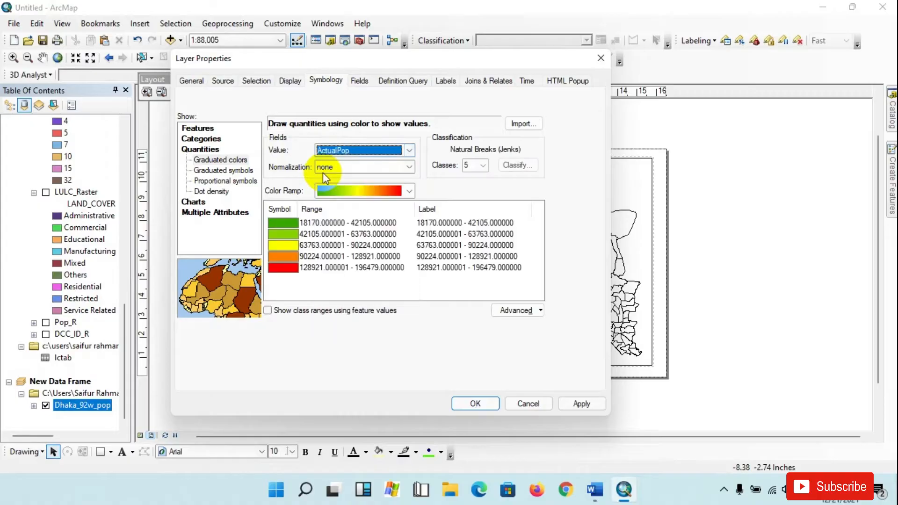
click(409, 167)
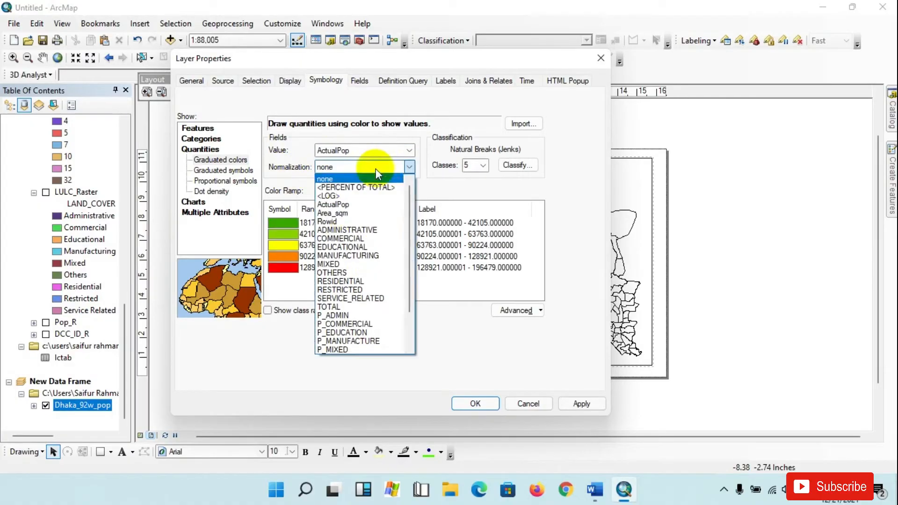
click(343, 215)
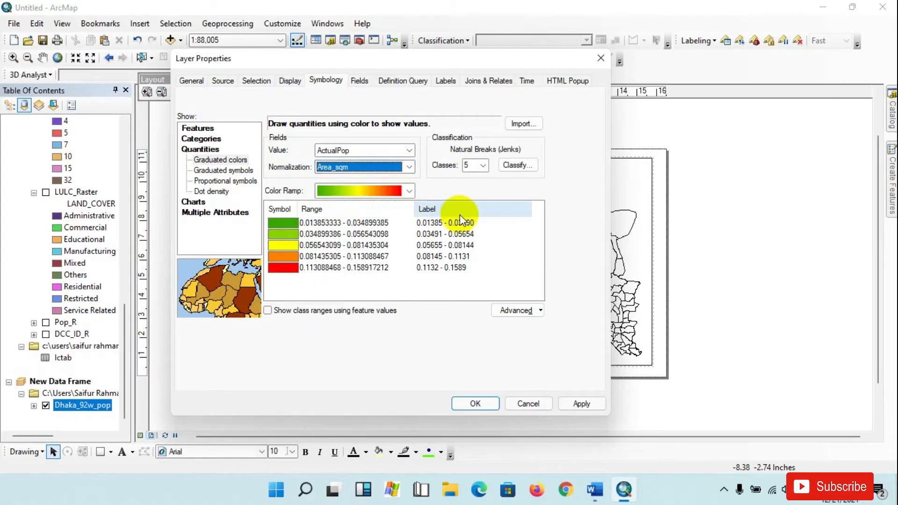
click(582, 404)
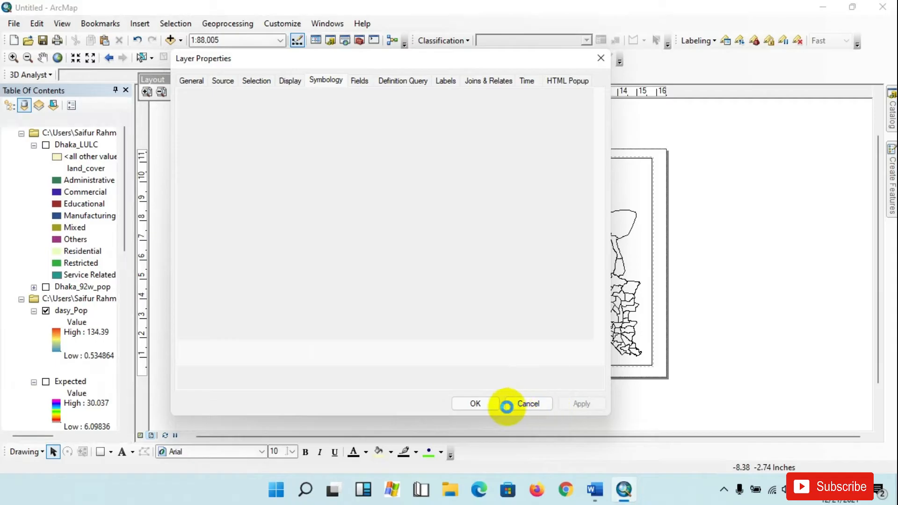
click(473, 403)
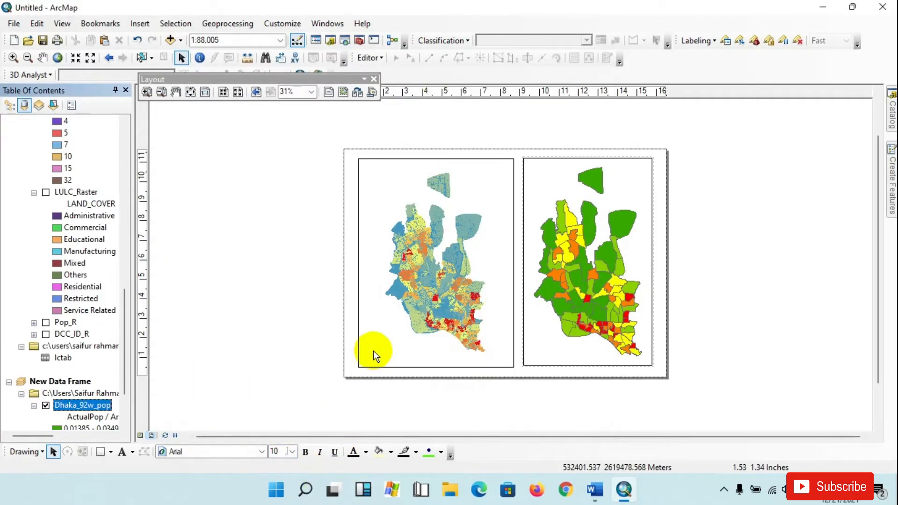
- Start a text element near the upper edge of the dasymetric map's frame in the layout
drag(373, 352, 329, 357)
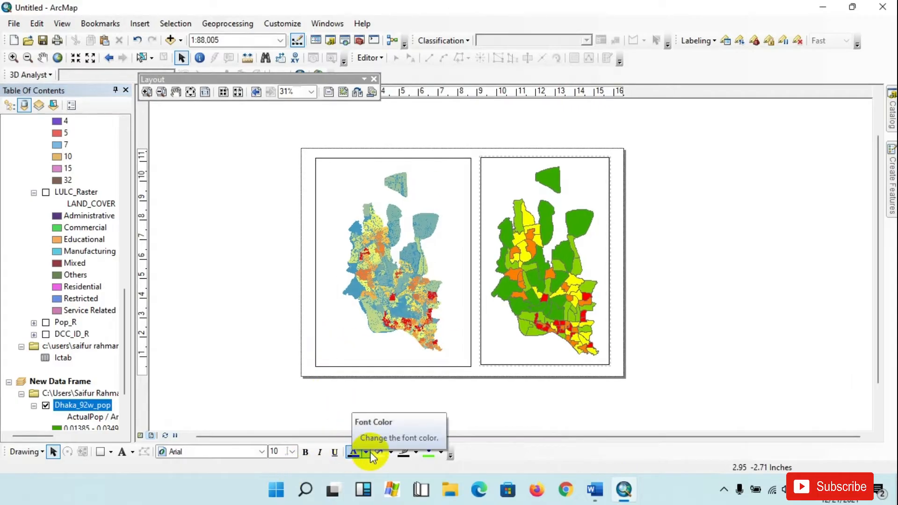
click(133, 452)
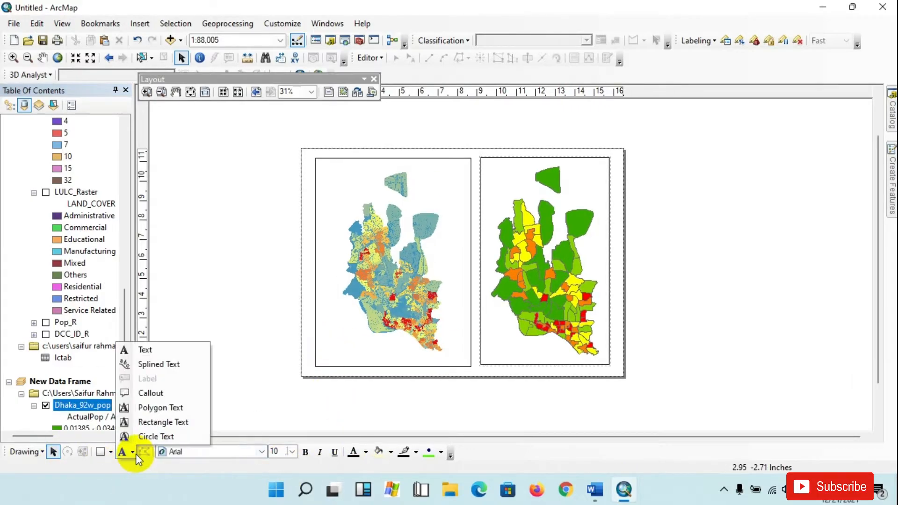
click(142, 350)
drag(380, 187, 395, 214)
scroll(401, 222, up, 5)
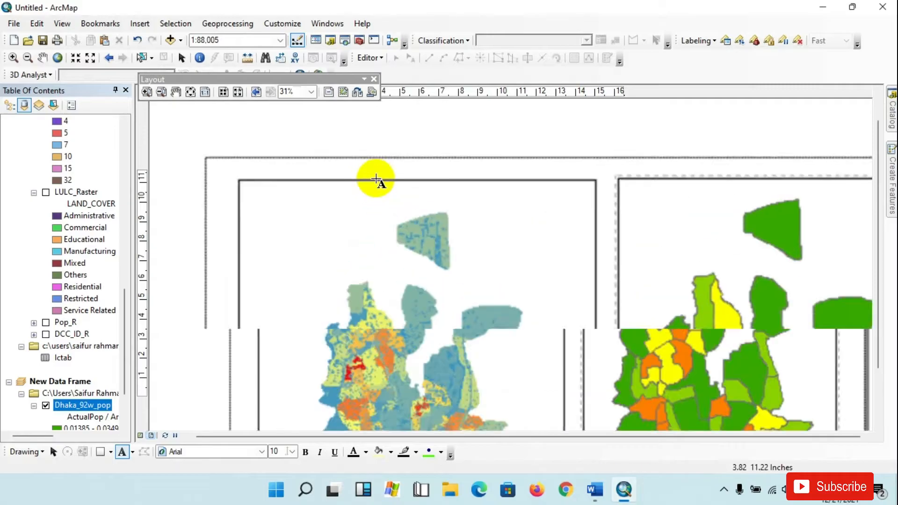
click(373, 209)
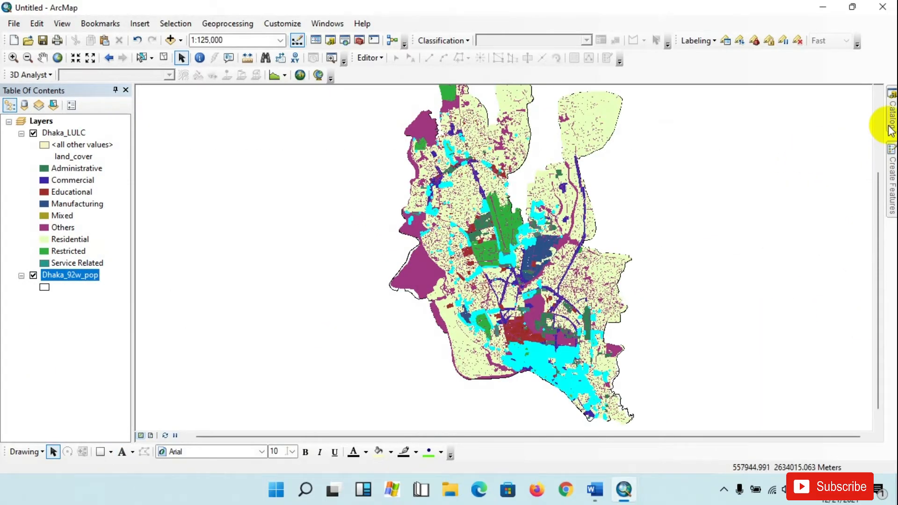
- Browse the system toolboxes in the Catalog to the Feature to Raster tool under Conversion Tools, To Raster
click(892, 123)
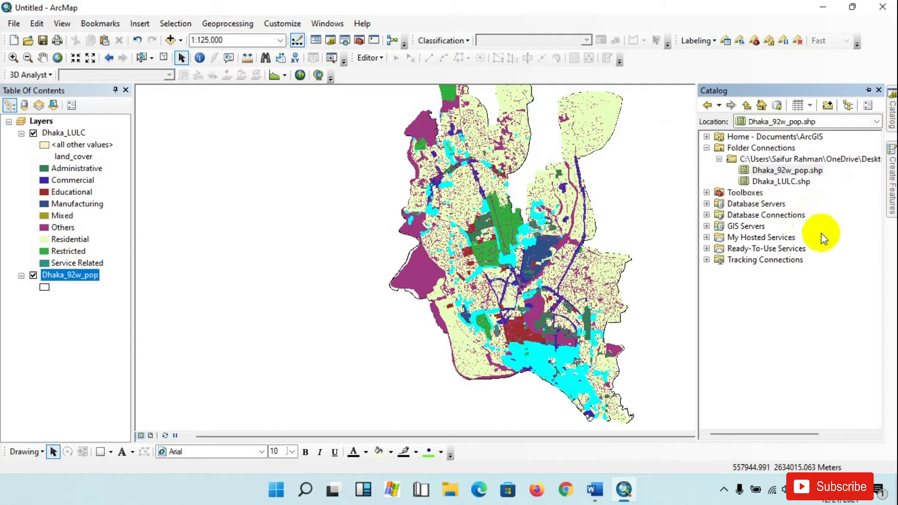
click(707, 192)
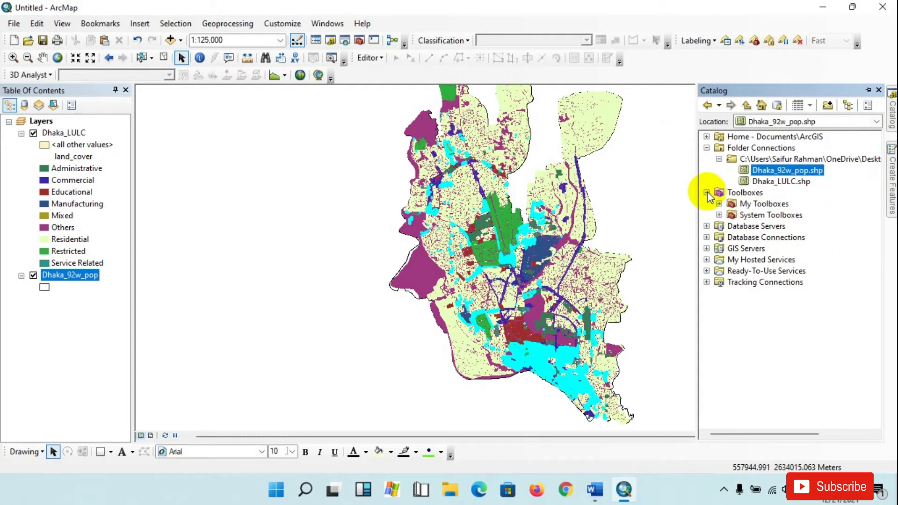
click(718, 215)
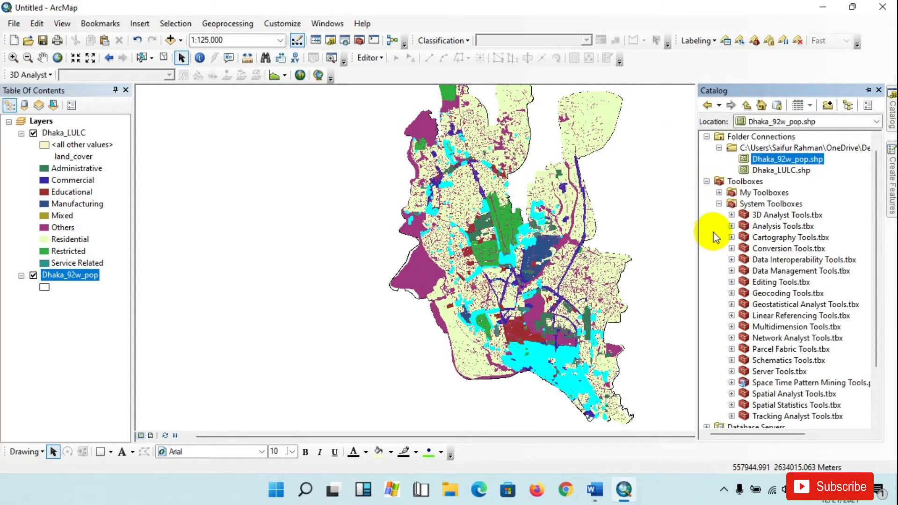
click(731, 248)
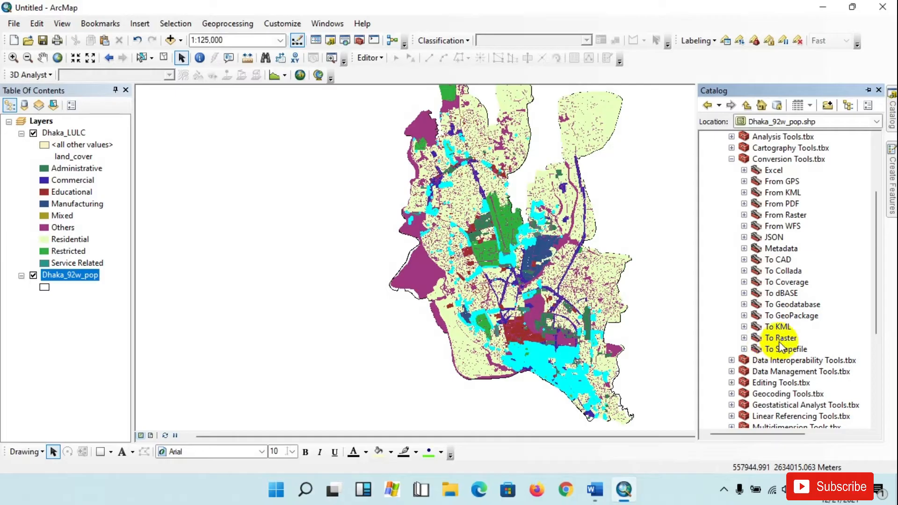
click(743, 338)
scroll(745, 336, down, 2)
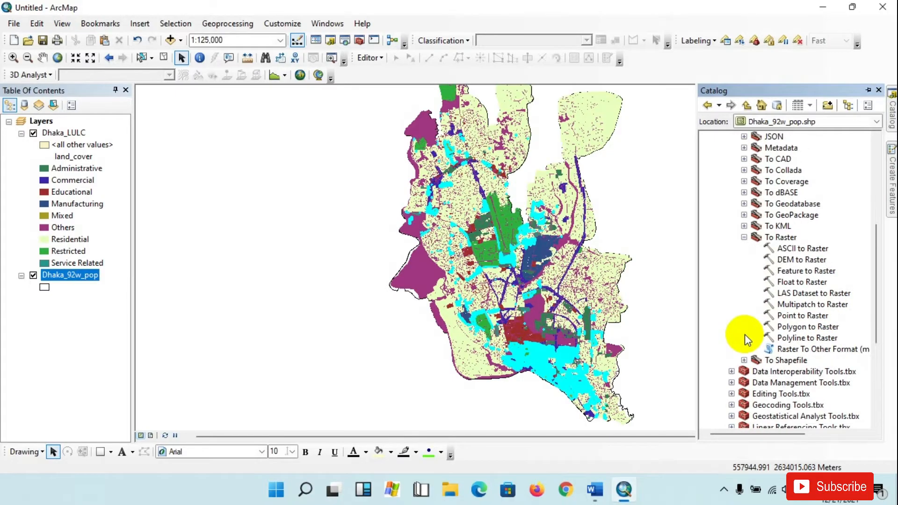
click(804, 273)
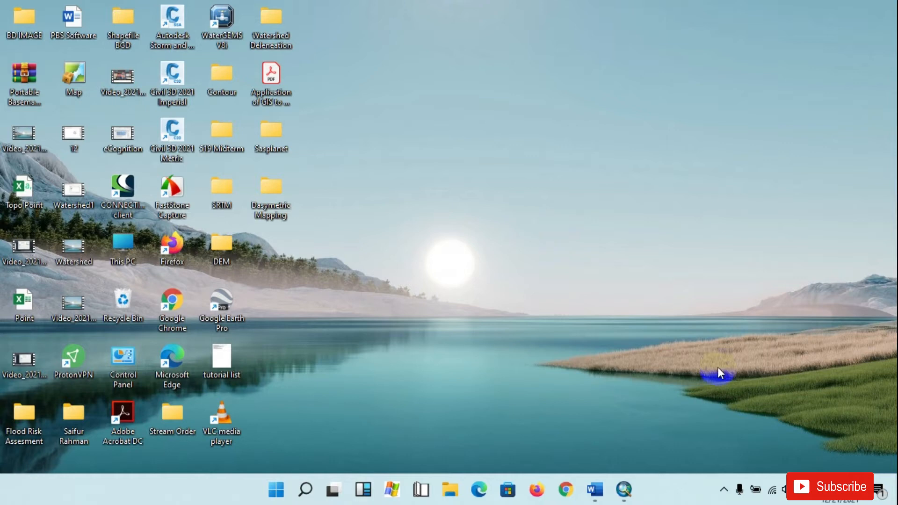
- Switch to ArcMap, connect to the Dasymetric Mapping folder on the desktop, and add its Dhaka_LULC.shp to the map
click(627, 491)
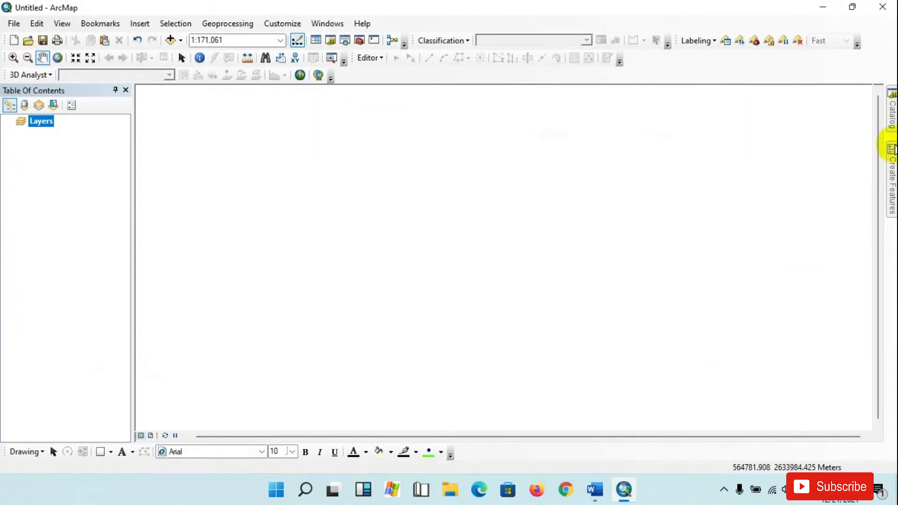
click(892, 111)
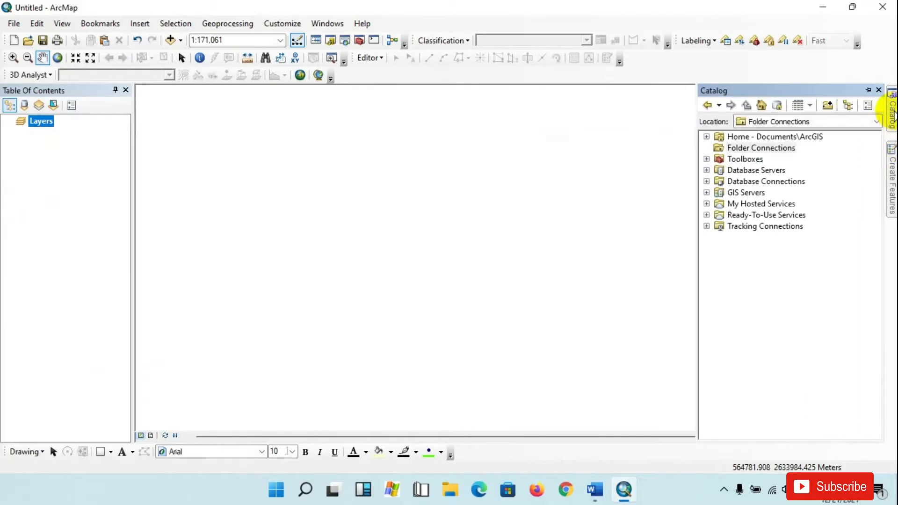
right_click(762, 149)
click(776, 153)
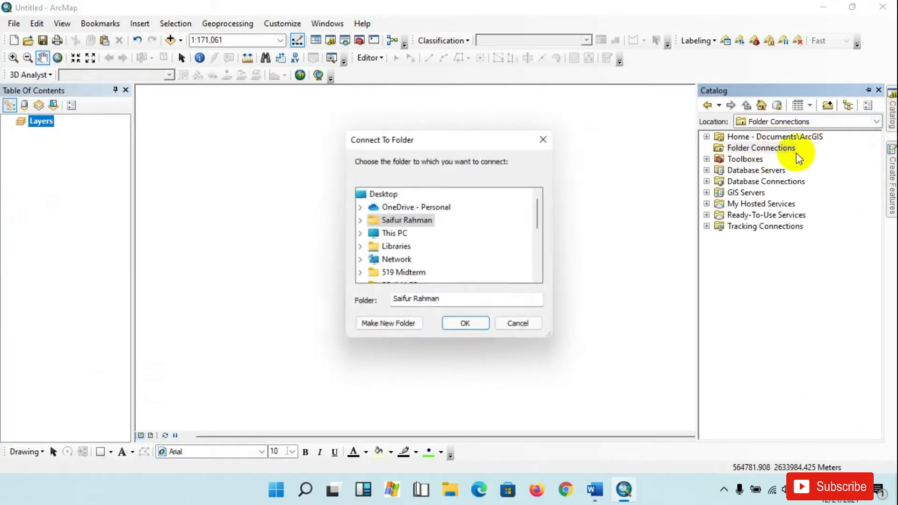
scroll(436, 239, down, 2)
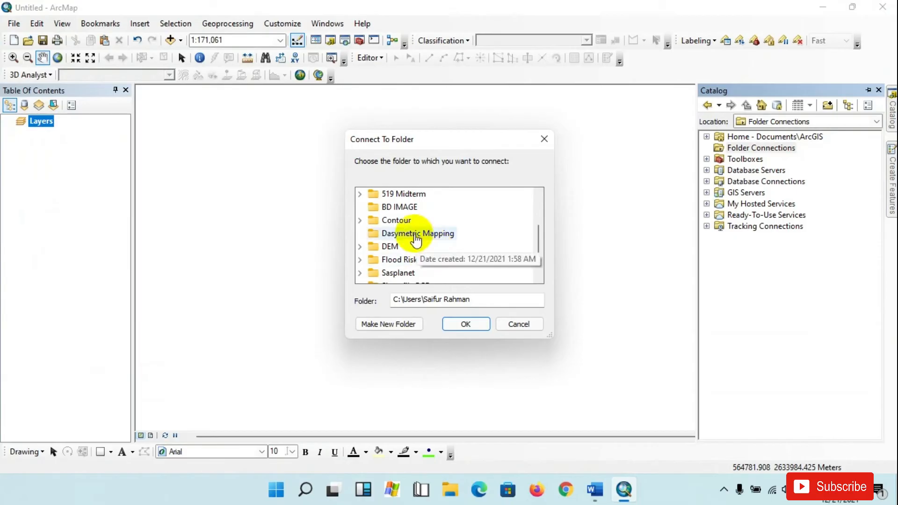
click(416, 233)
click(469, 327)
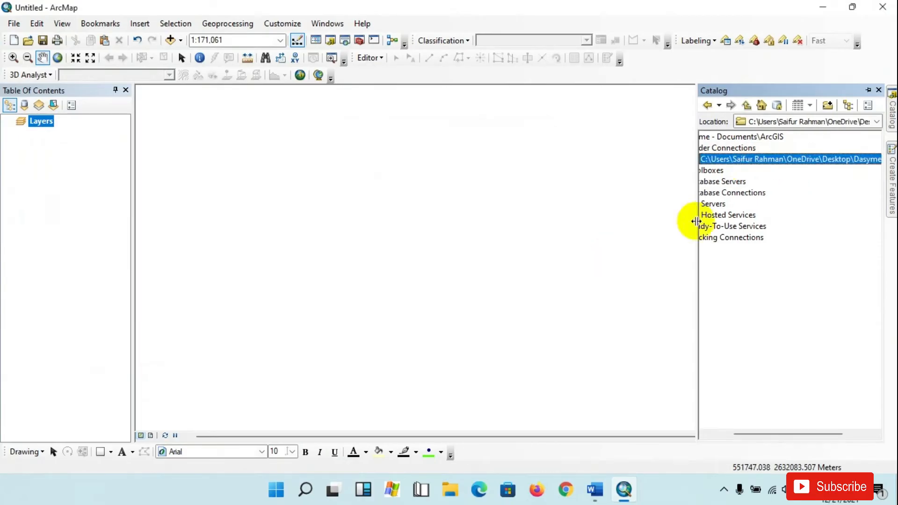
click(718, 159)
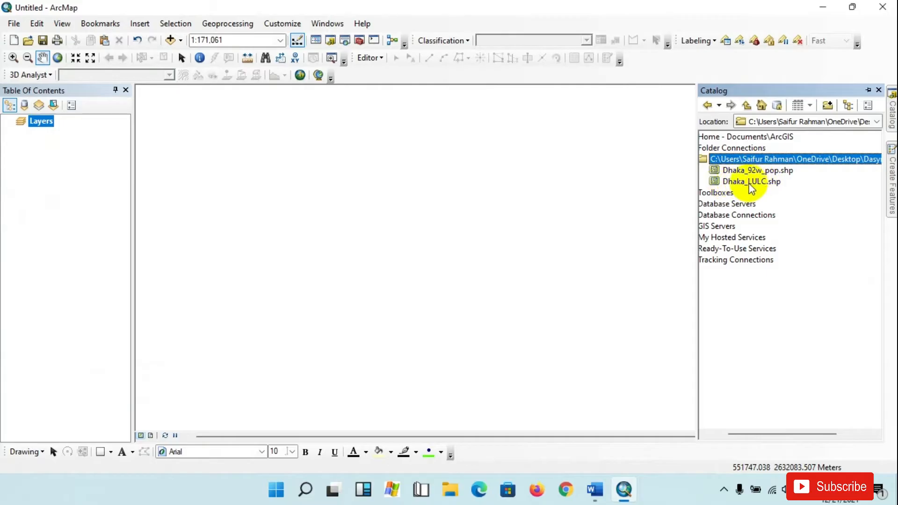
mouse_move(752, 184)
mouse_down()
mouse_move(573, 192)
mouse_move(88, 183)
mouse_up()
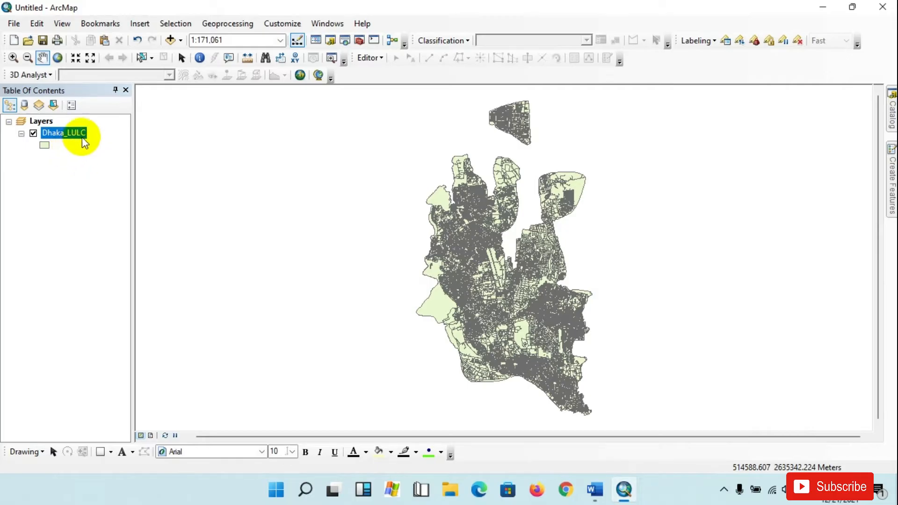
- Give the Dhaka_LULC layer the Hollow symbol with a light gray outline
double_click(45, 145)
click(290, 208)
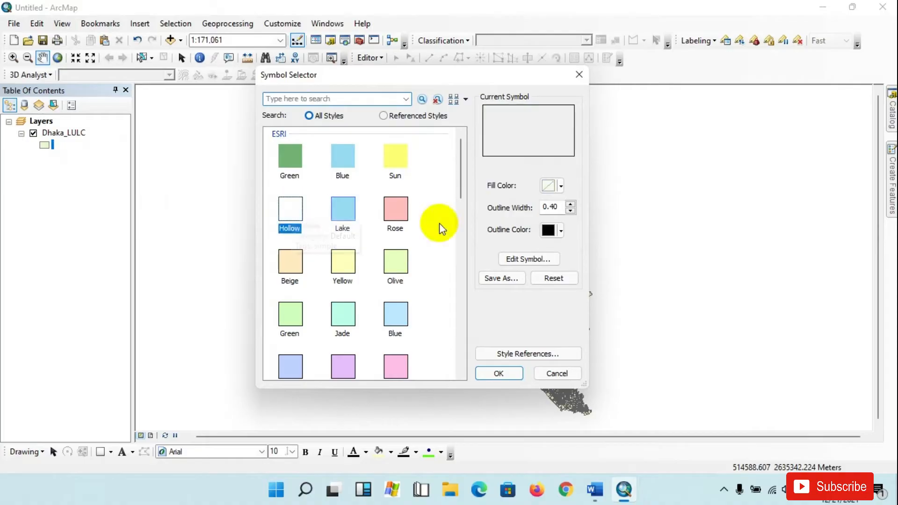
click(558, 230)
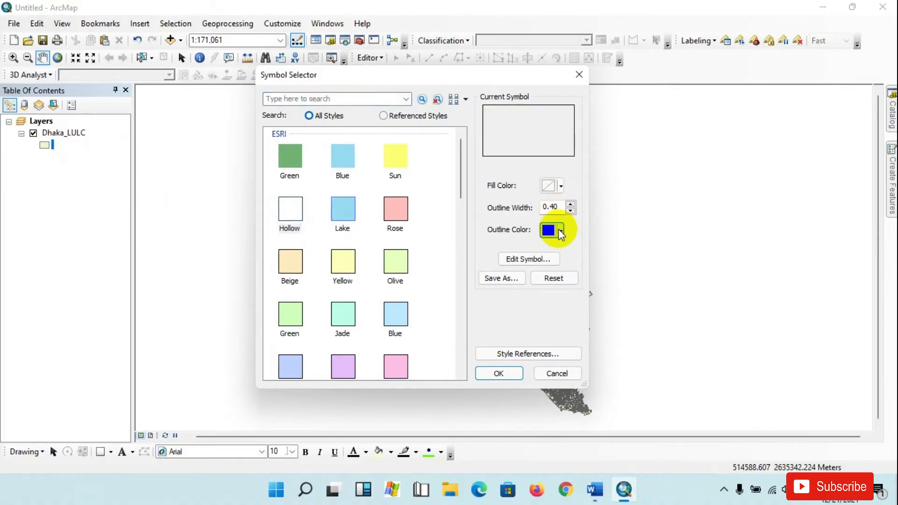
click(559, 233)
click(565, 249)
click(560, 187)
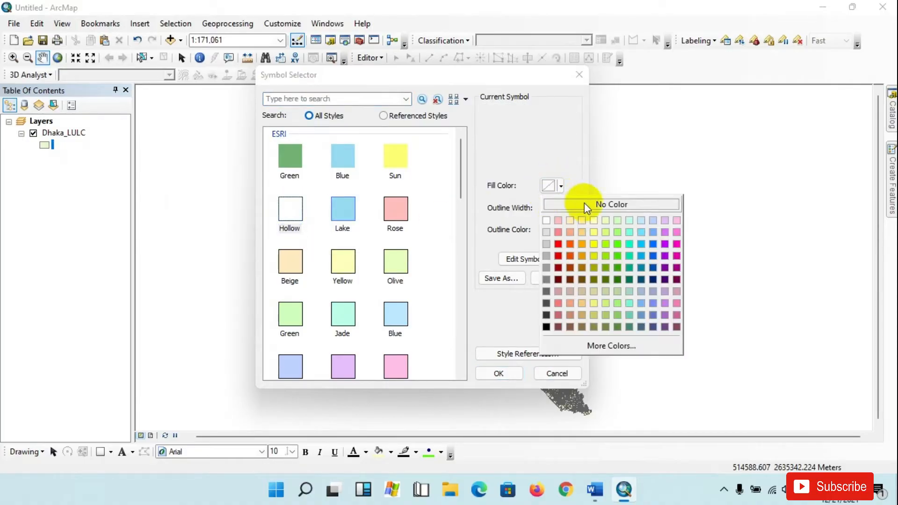
click(516, 211)
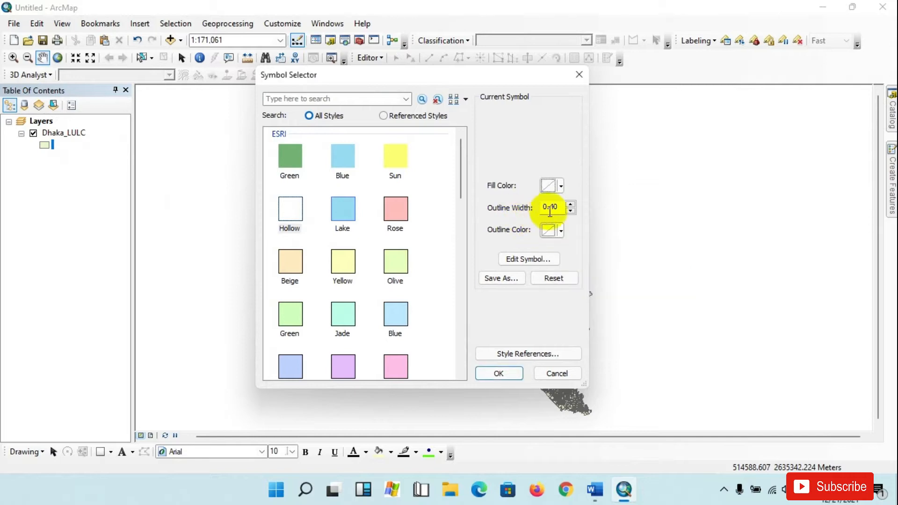
click(572, 208)
click(562, 231)
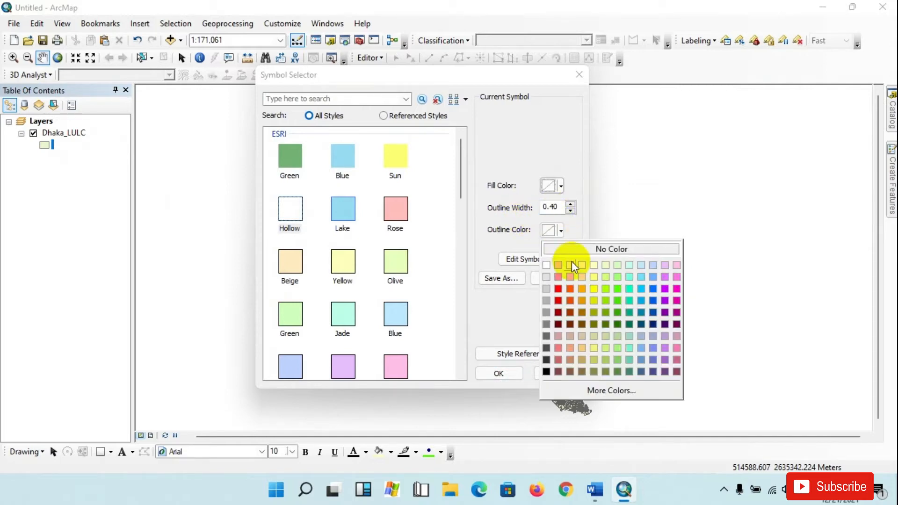
click(548, 287)
click(496, 373)
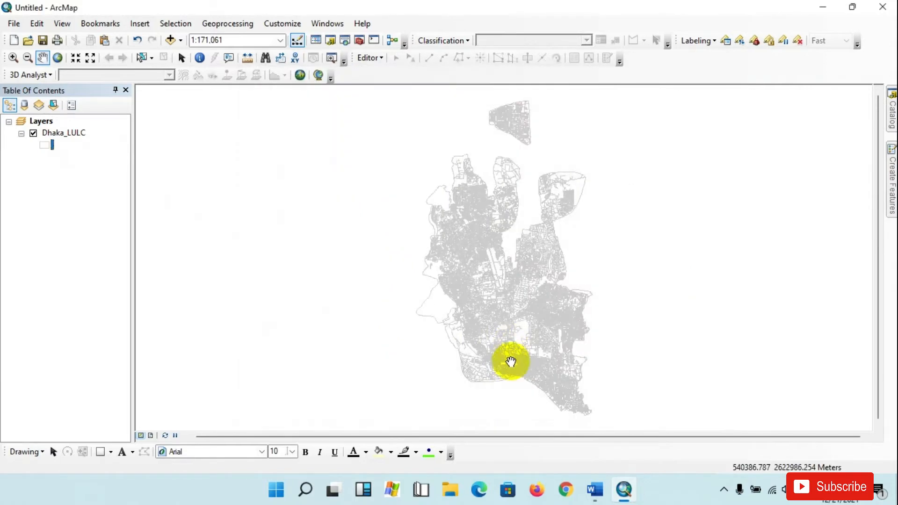
- Change the Dhaka_LULC layer's outline color to dark gray
scroll(513, 318, up, 2)
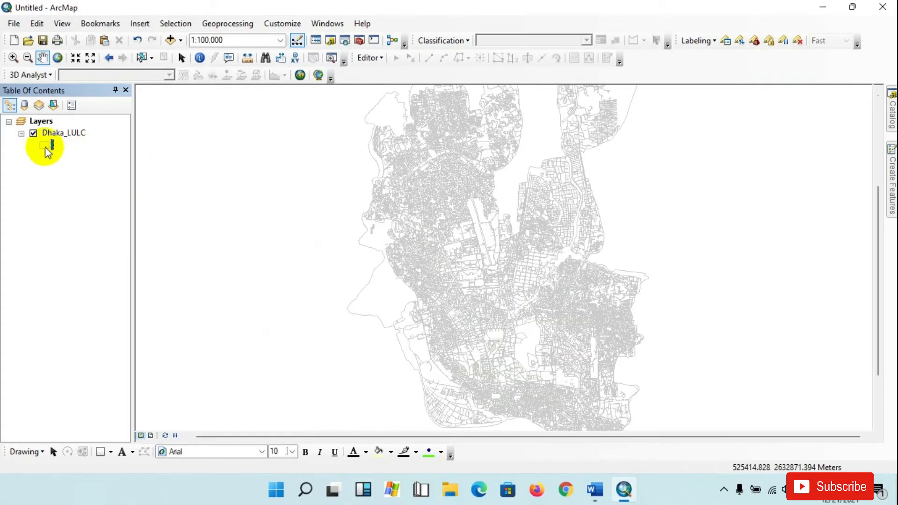
click(51, 145)
click(559, 232)
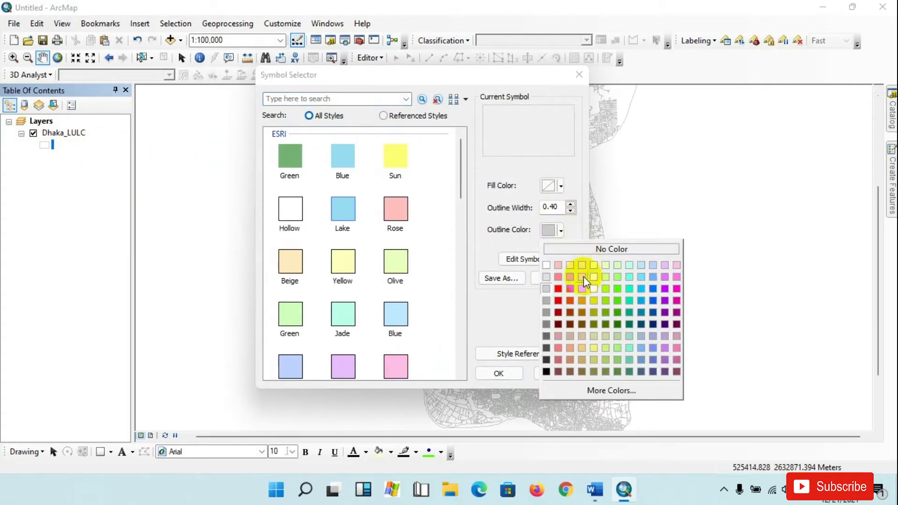
click(547, 339)
click(509, 373)
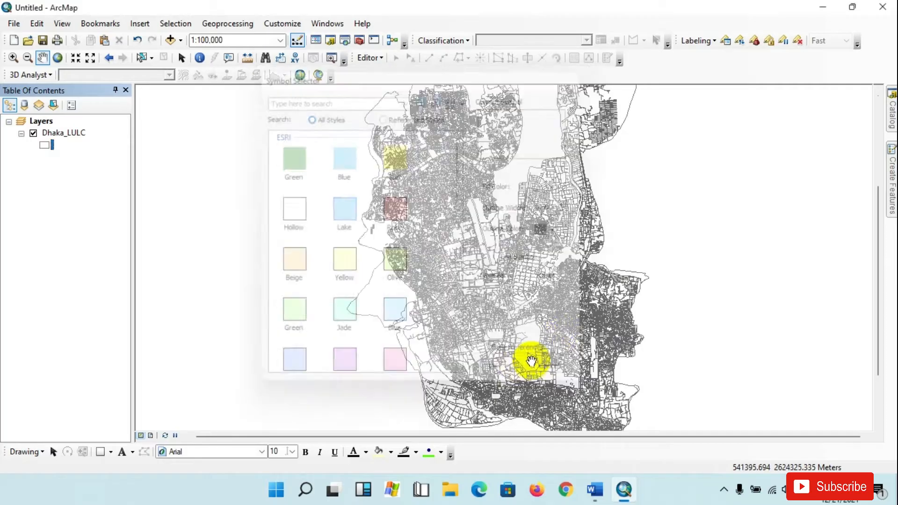
scroll(553, 320, down, 2)
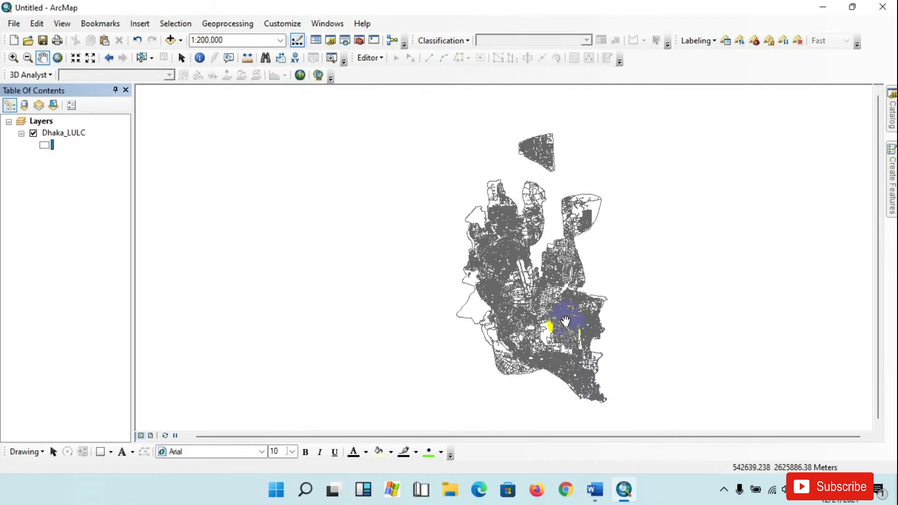
- Add Dhaka_92w_pop.shp from the connected folder to the map and give it the Hollow symbol with a black outline
click(891, 117)
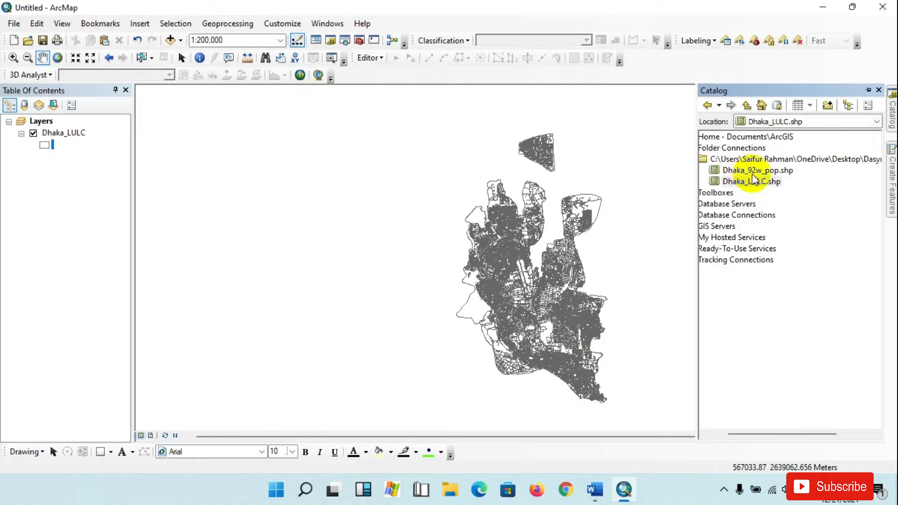
drag(753, 172, 69, 190)
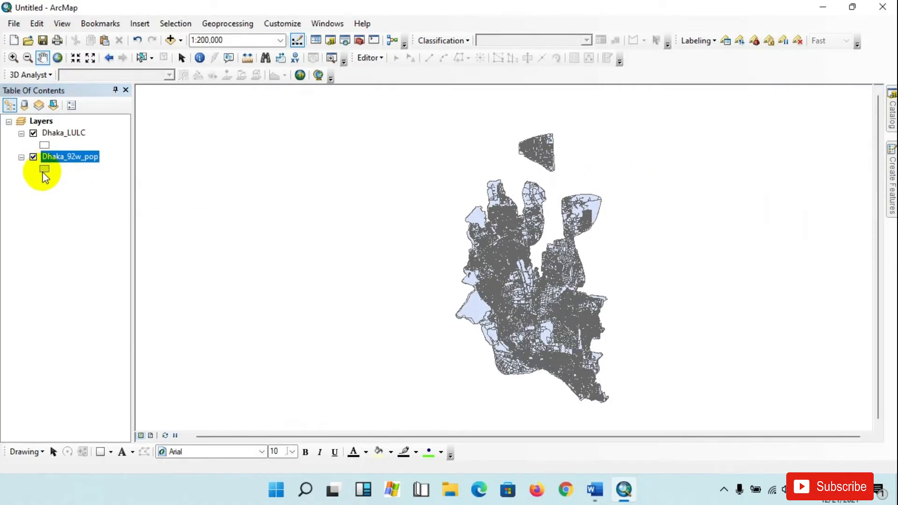
click(44, 170)
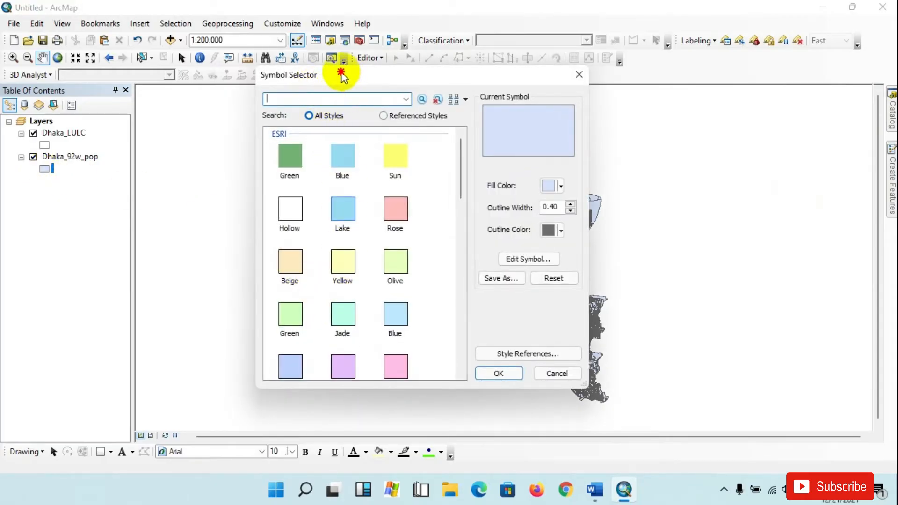
drag(340, 75, 289, 70)
click(239, 211)
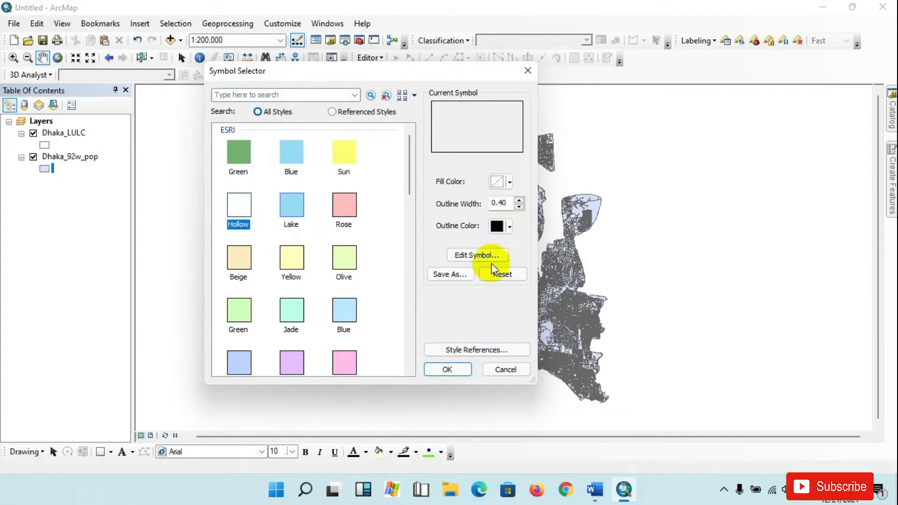
click(447, 369)
scroll(494, 291, up, 3)
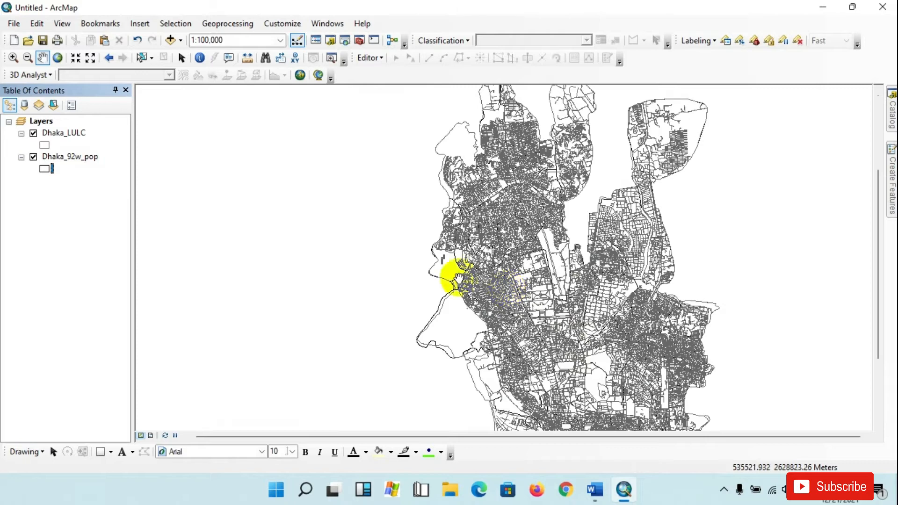
- Set the Dhaka_LULC symbology to unique values of the land_cover field and add all values
right_click(72, 139)
click(105, 401)
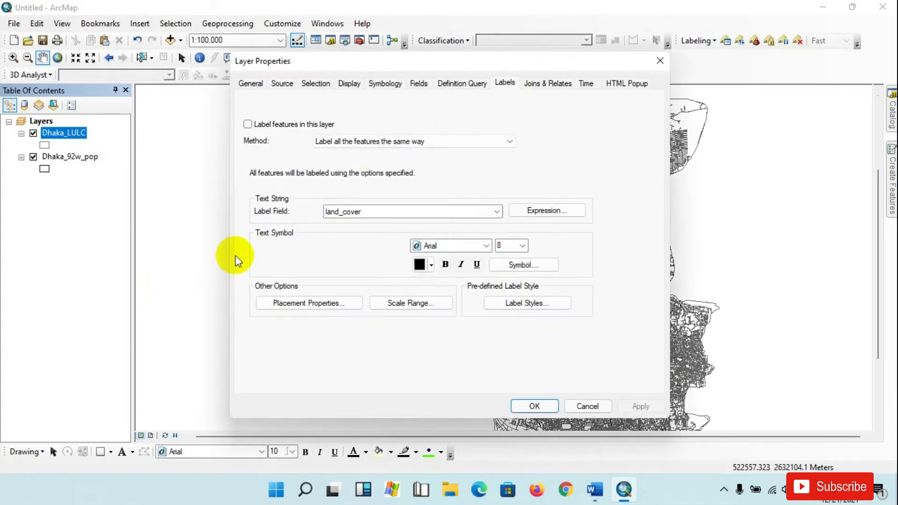
click(385, 84)
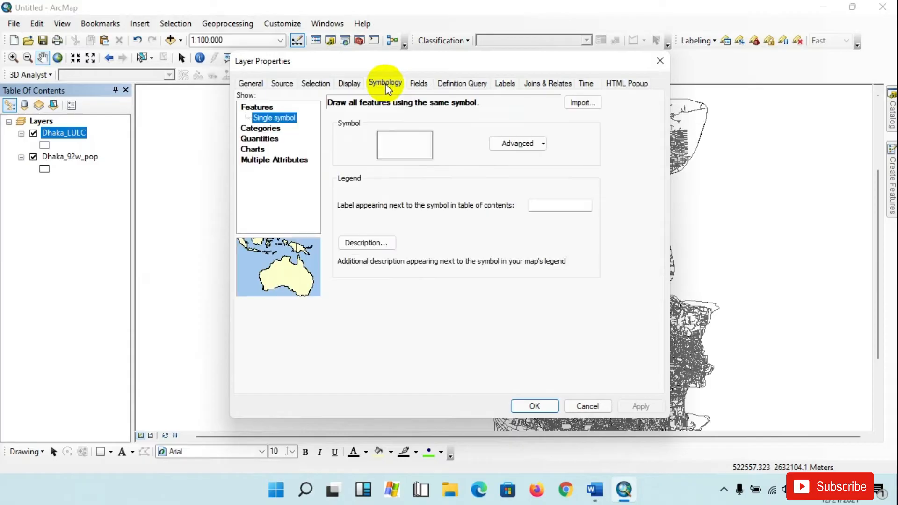
click(270, 131)
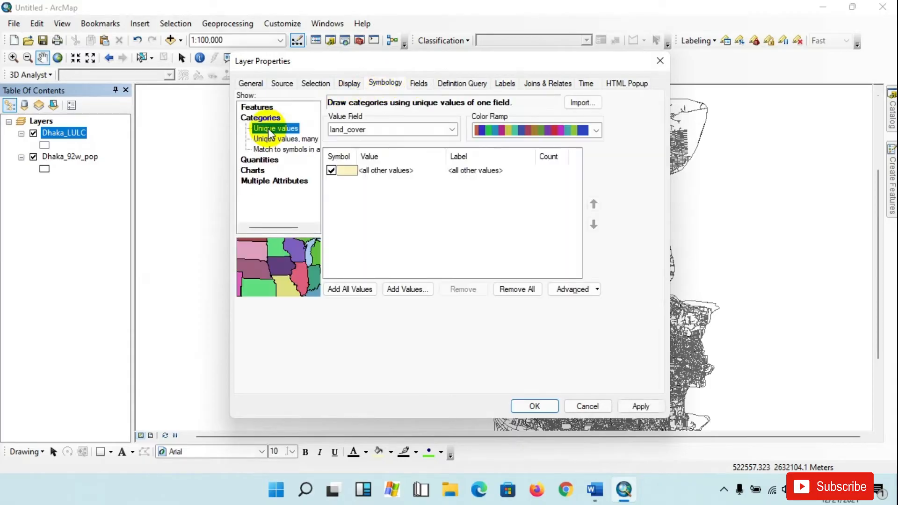
click(338, 291)
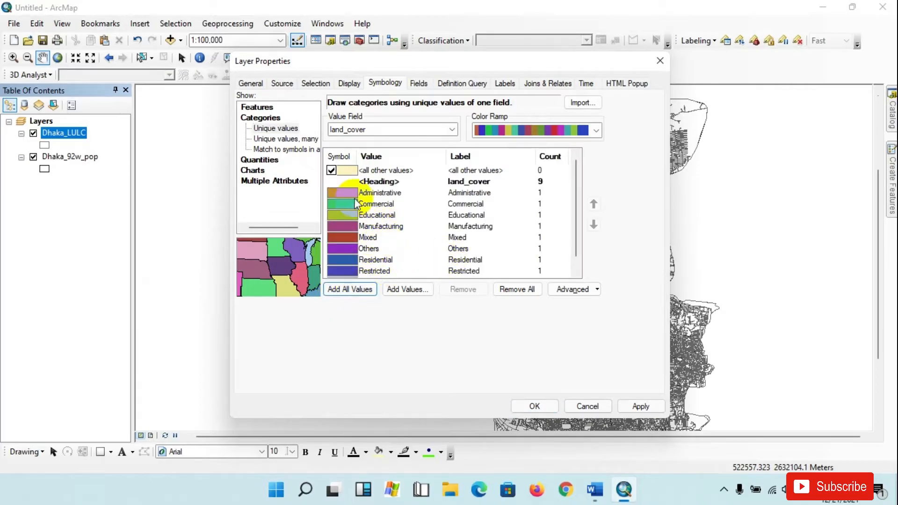
- Set the outline of the land_cover symbols from Administrative through Restricted to width 0 and No Color
click(374, 192)
scroll(355, 220, down, 1)
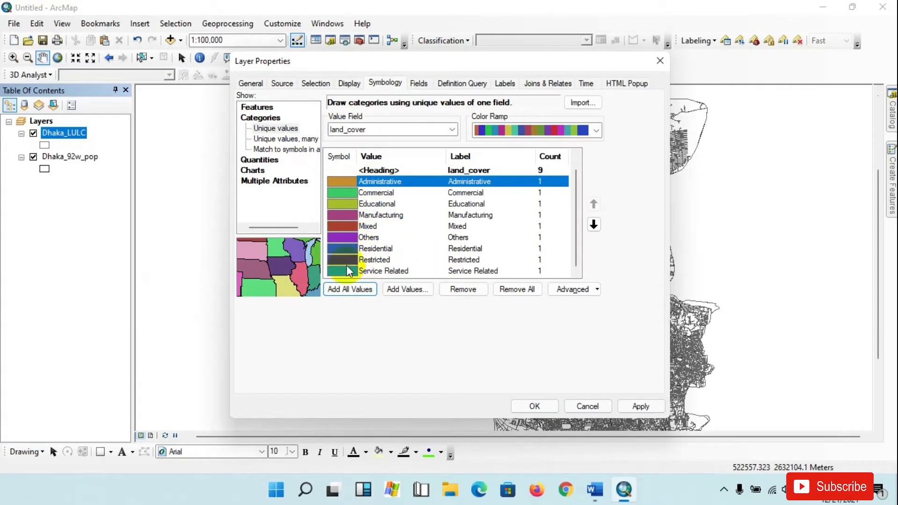
shift+click(346, 263)
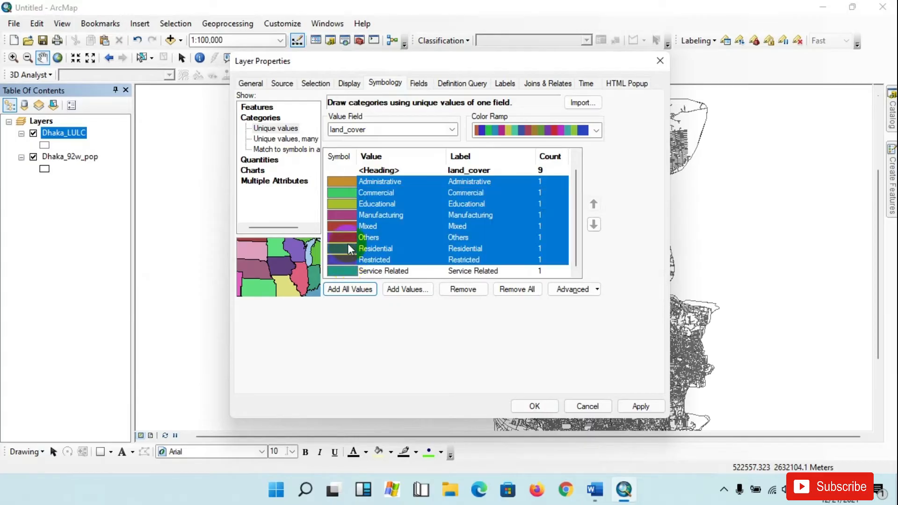
right_click(348, 244)
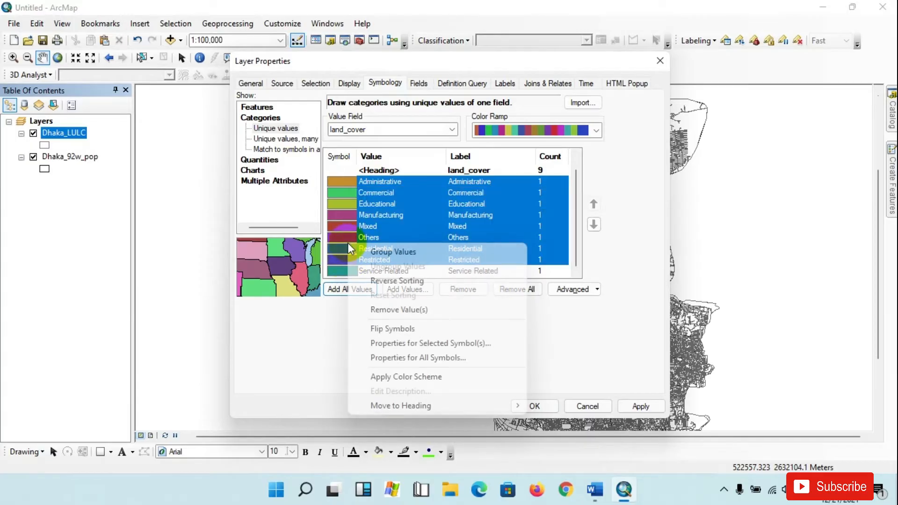
click(419, 344)
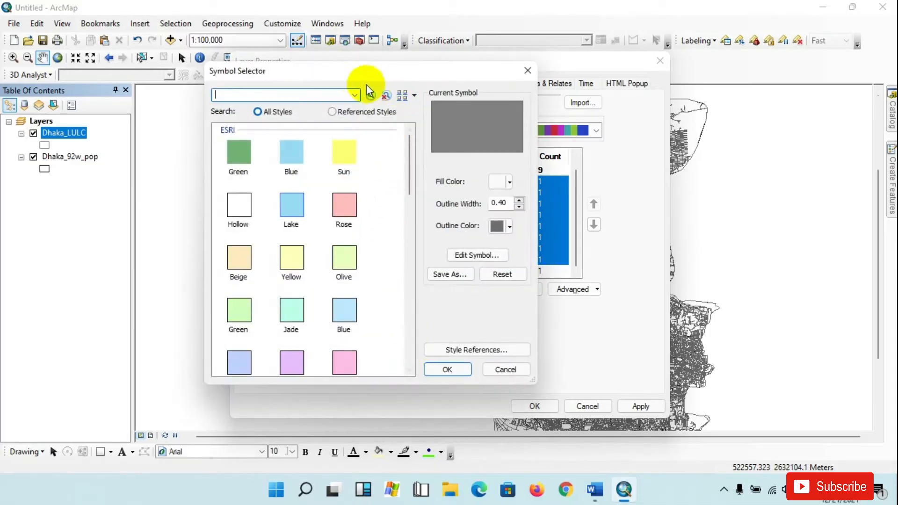
drag(358, 75, 418, 75)
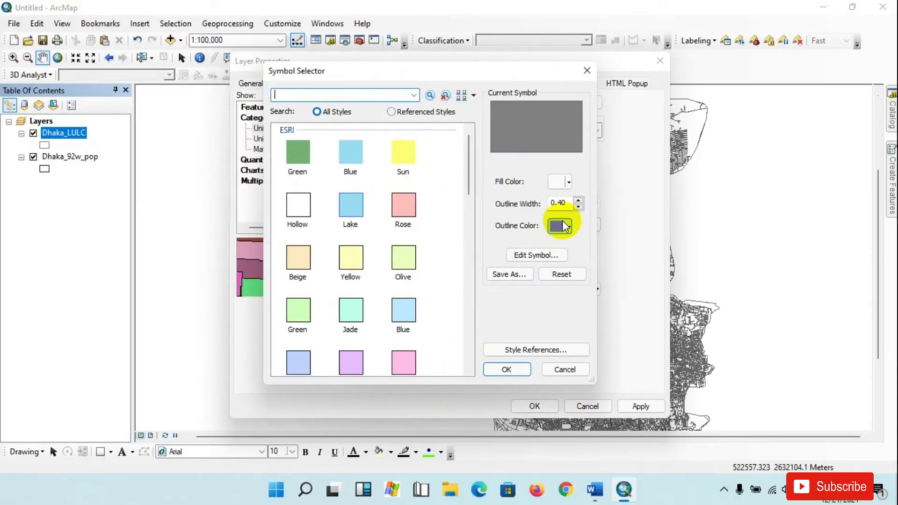
click(578, 207)
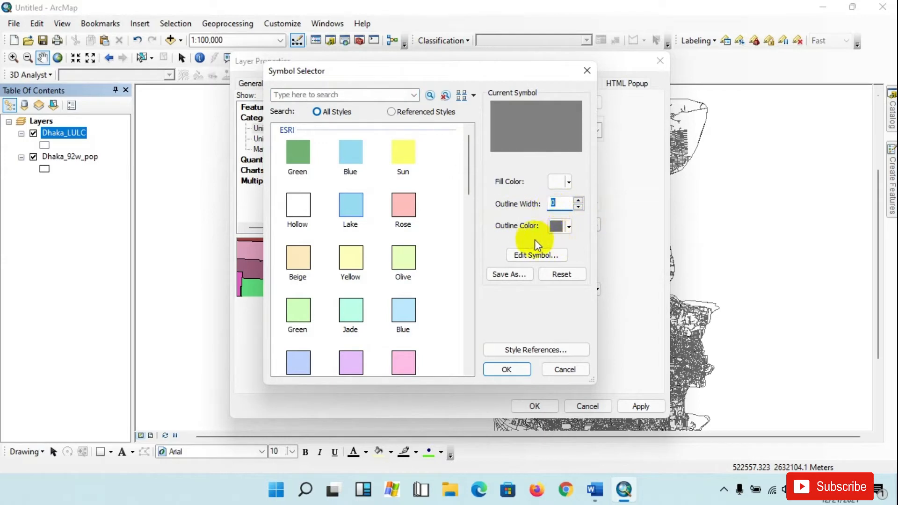
click(569, 227)
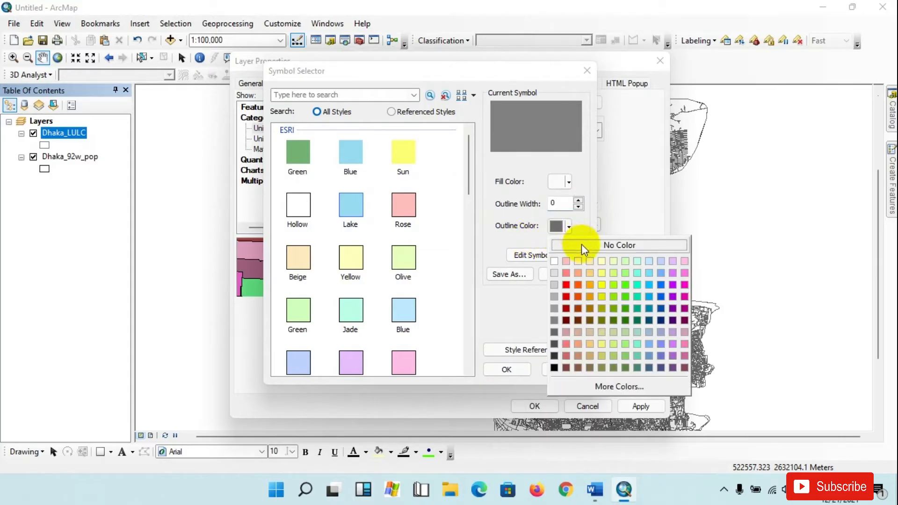
click(582, 244)
click(507, 369)
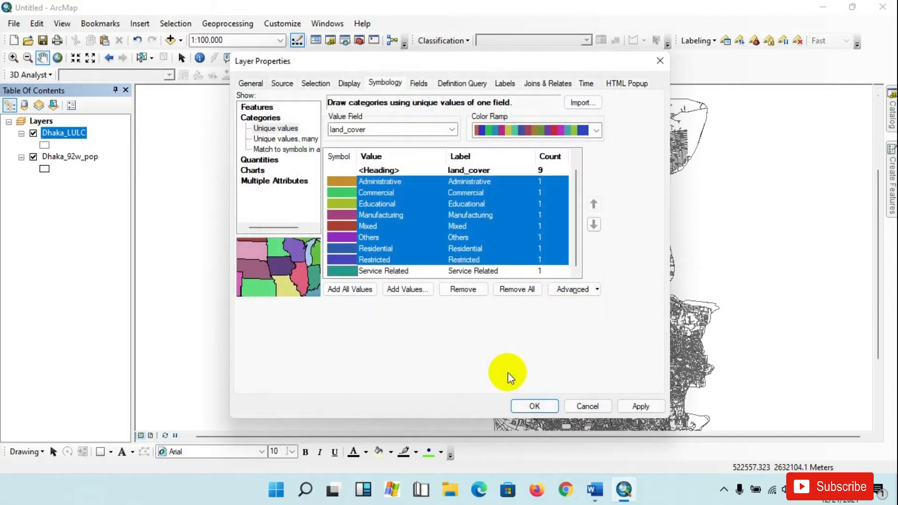
- Recolor the Administrative through Restricted classes of Dhaka_LULC with a different multicolor ramp and apply it to the map
click(531, 125)
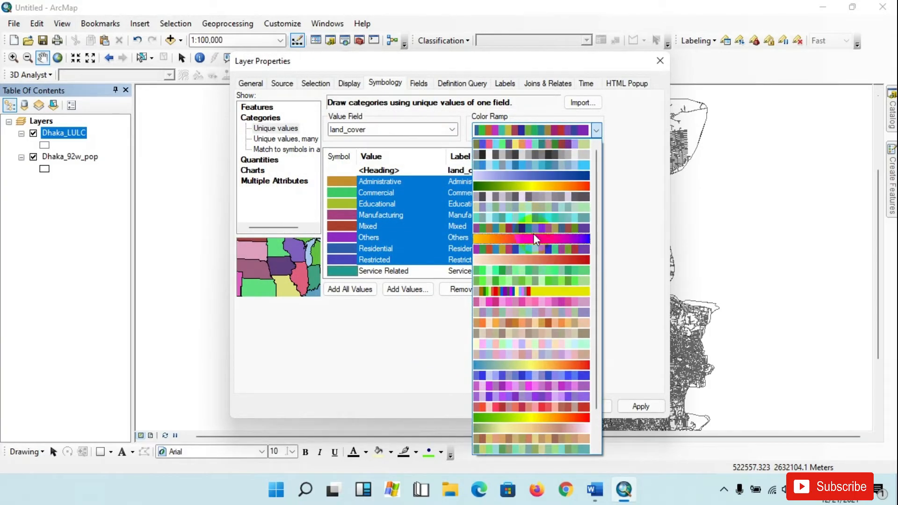
click(533, 230)
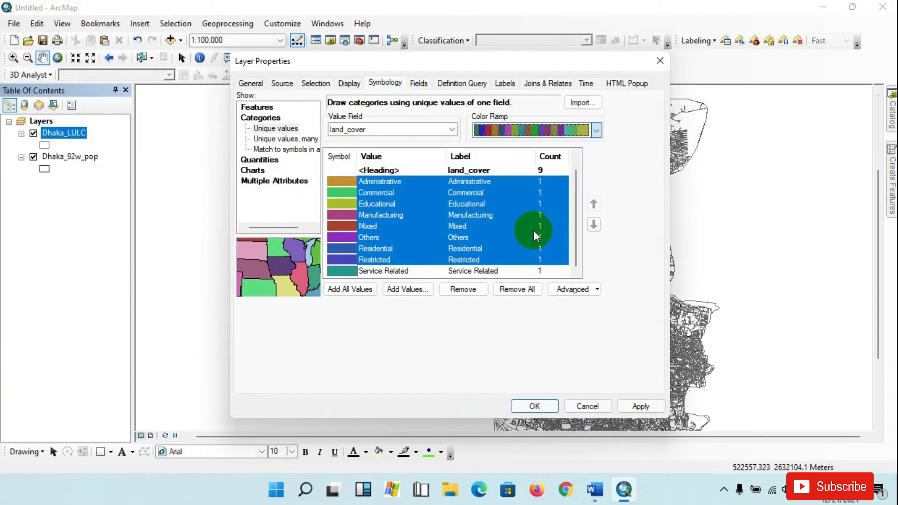
click(643, 406)
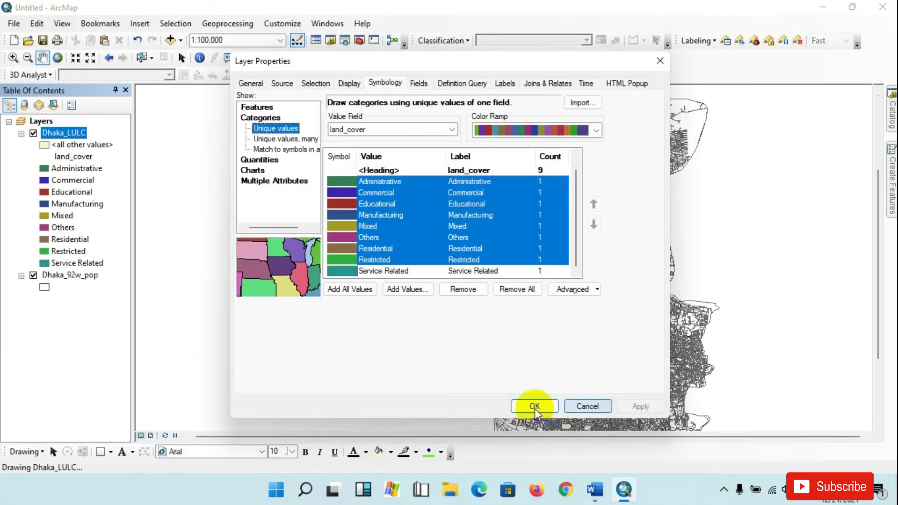
click(535, 407)
scroll(540, 316, up, 2)
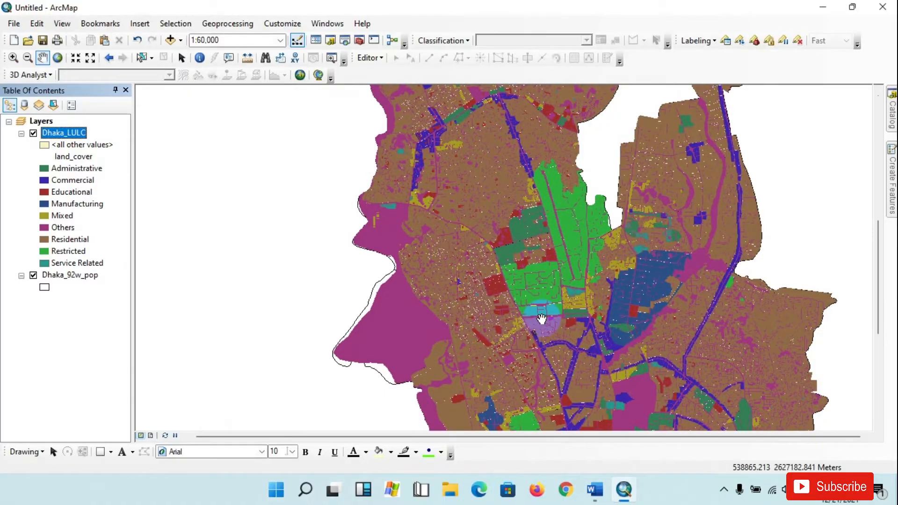
scroll(541, 317, down, 1)
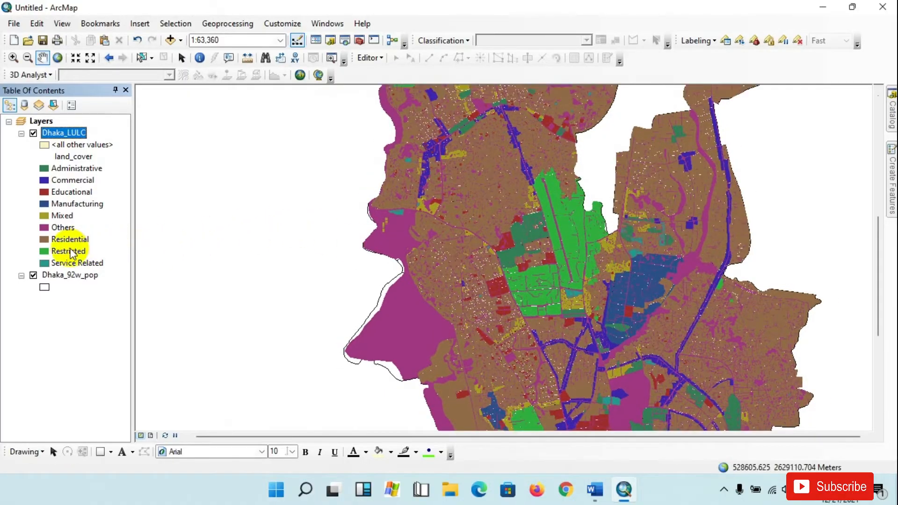
- Change the Residential class's fill color to a light yellow-green
double_click(44, 239)
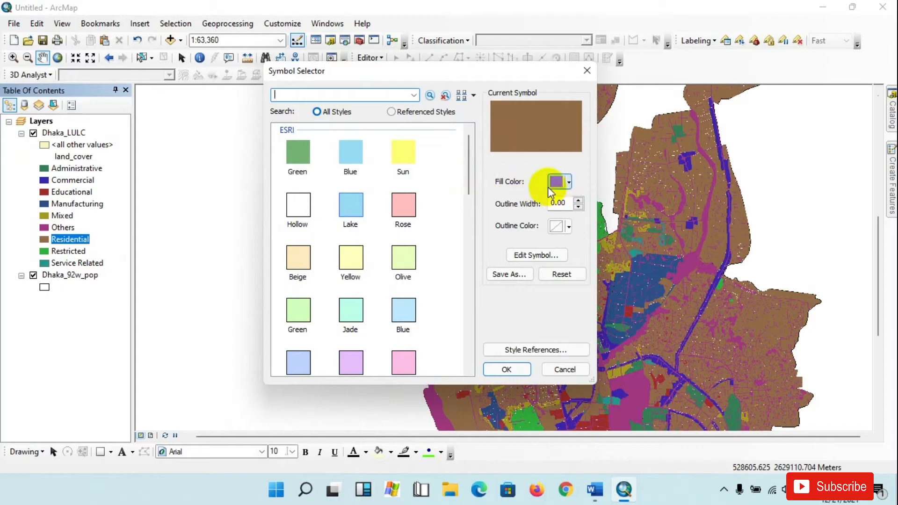
click(556, 181)
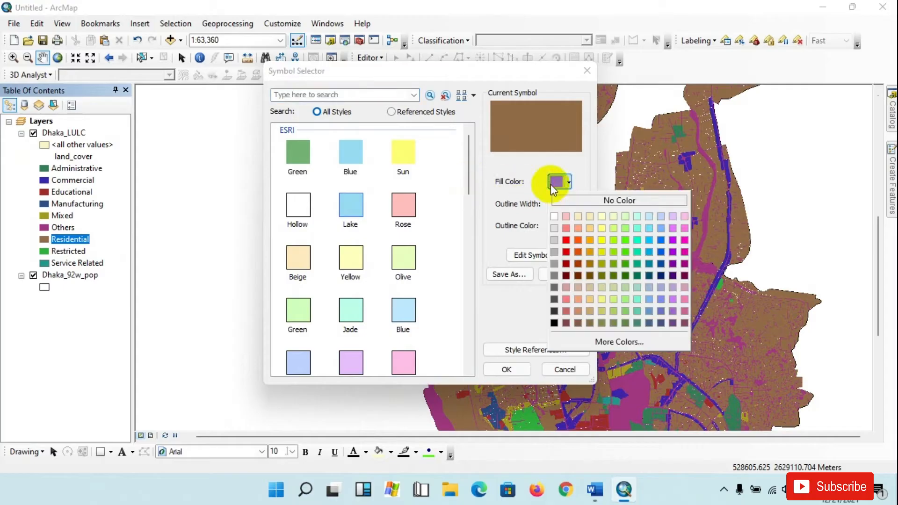
click(611, 217)
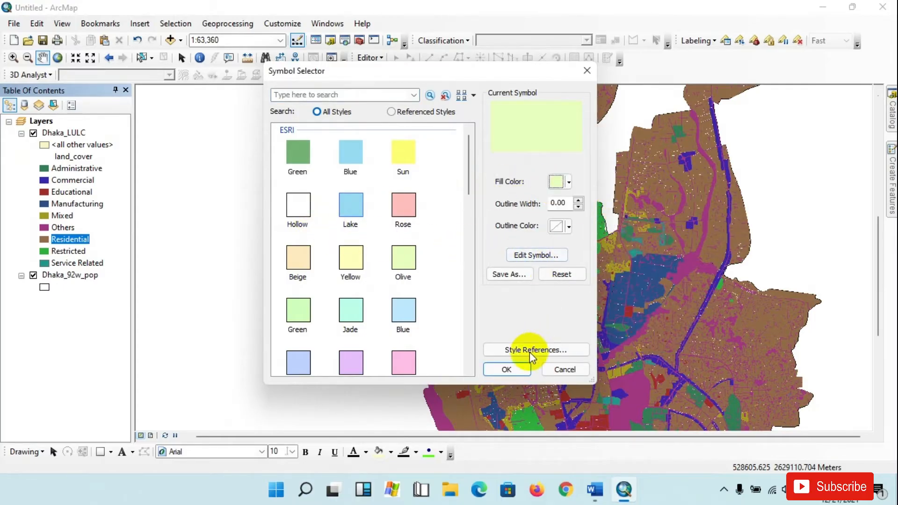
click(507, 369)
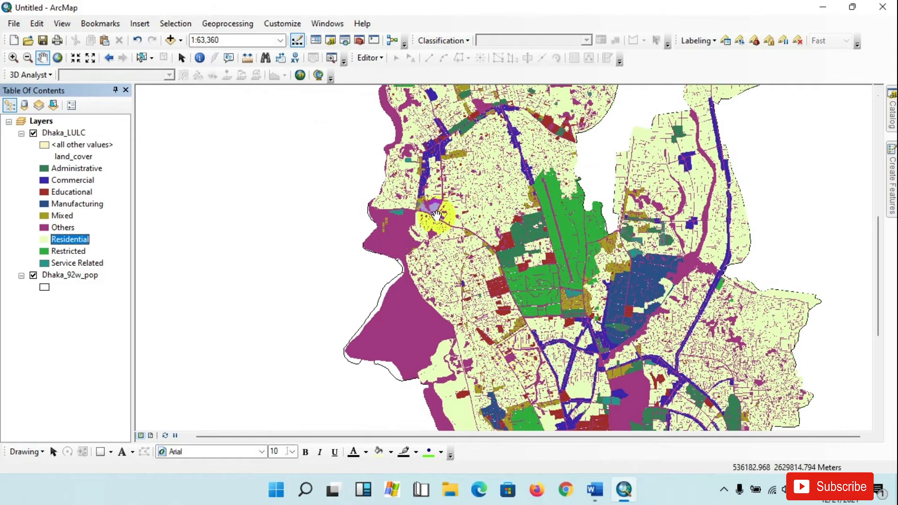
scroll(436, 215, down, 3)
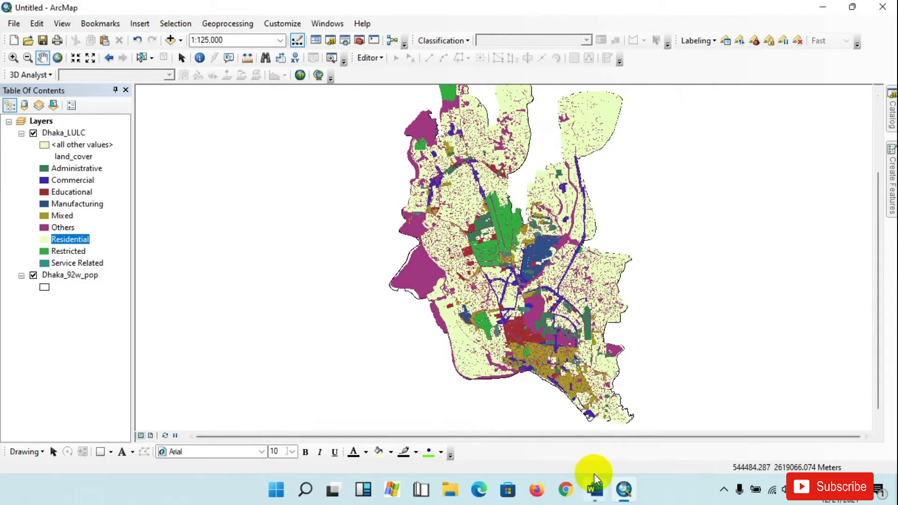
- Check the land-use Ra table in the Word document, then open the Dhaka_LULC attribute table in ArcMap
click(594, 489)
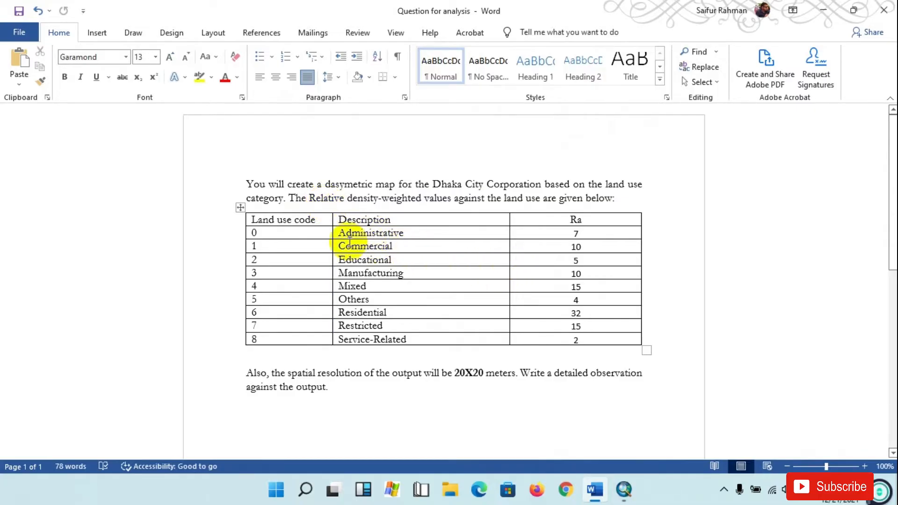
click(625, 490)
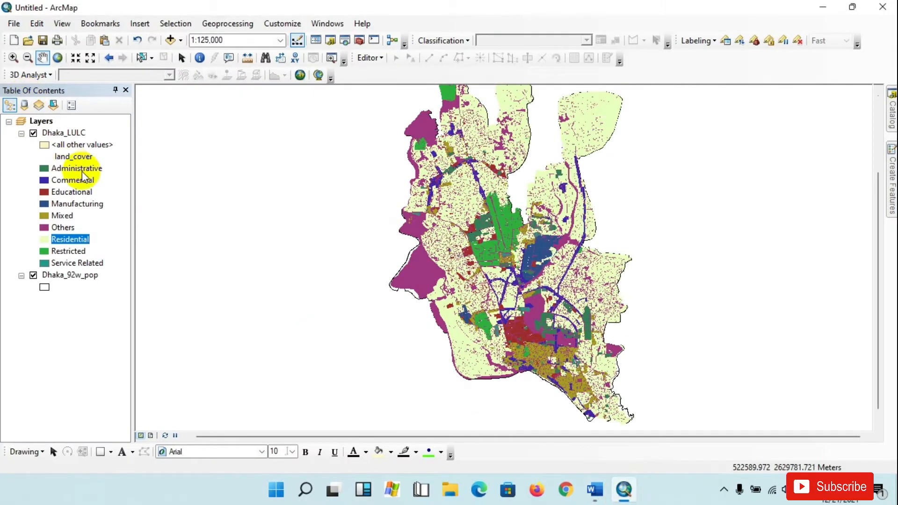
click(57, 143)
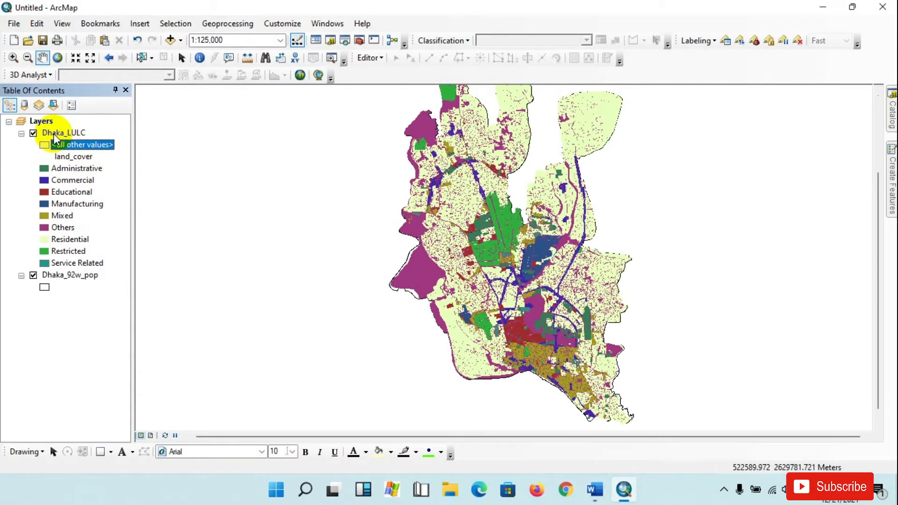
right_click(54, 134)
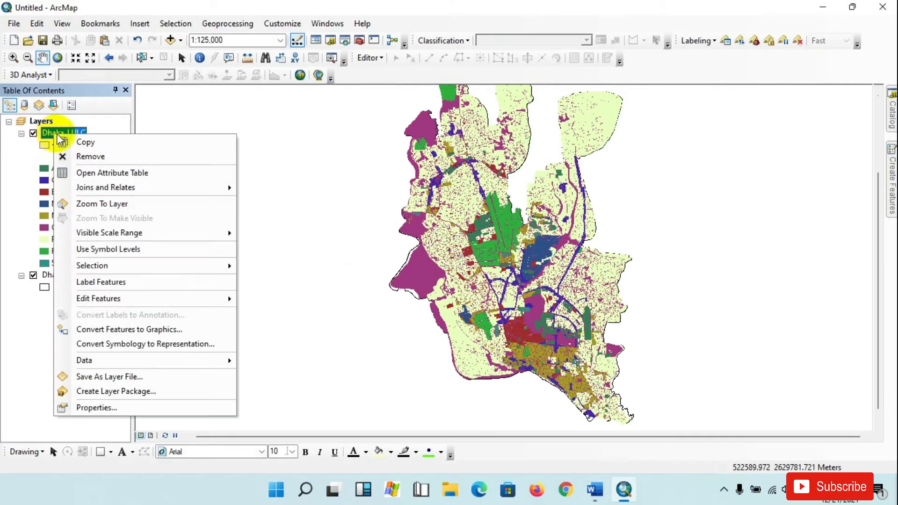
click(98, 174)
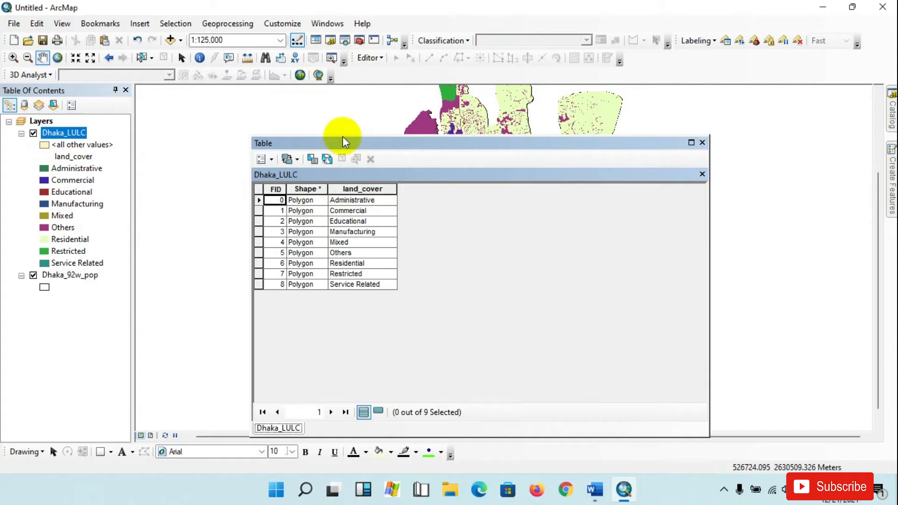
drag(343, 142, 395, 134)
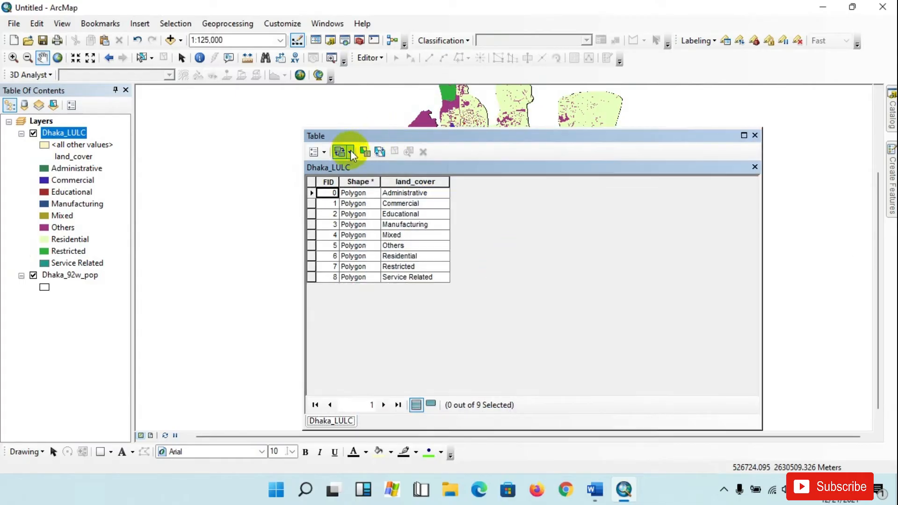
- Add a Double field named RA with precision 10 and scale 10 to the Dhaka_LULC table
click(327, 152)
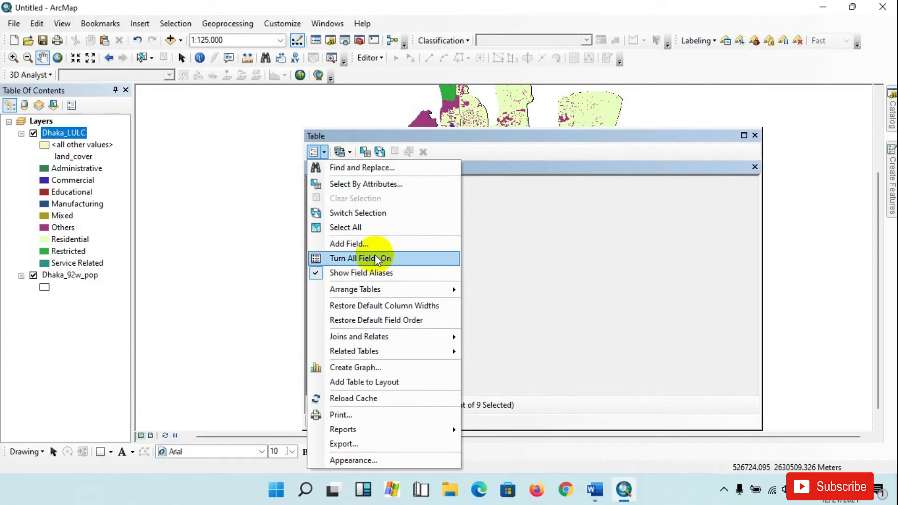
click(354, 243)
drag(433, 141, 614, 153)
click(622, 205)
click(610, 243)
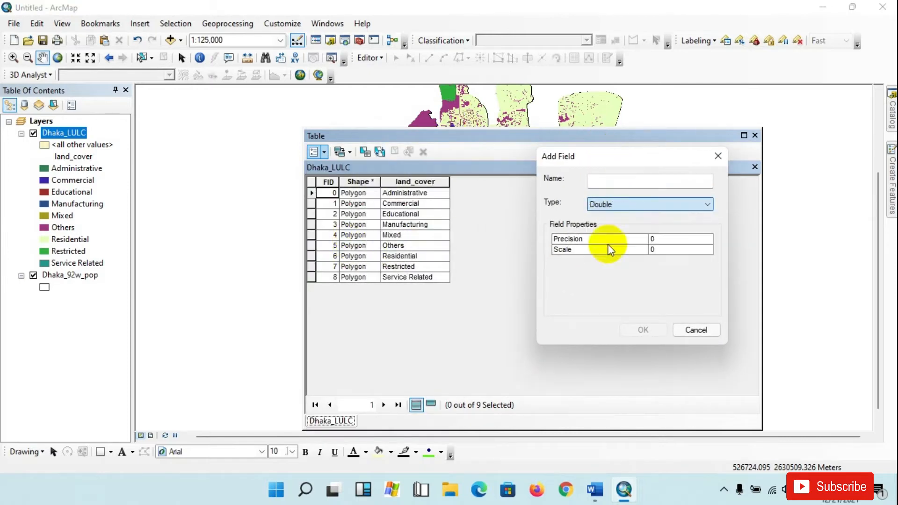
click(604, 181)
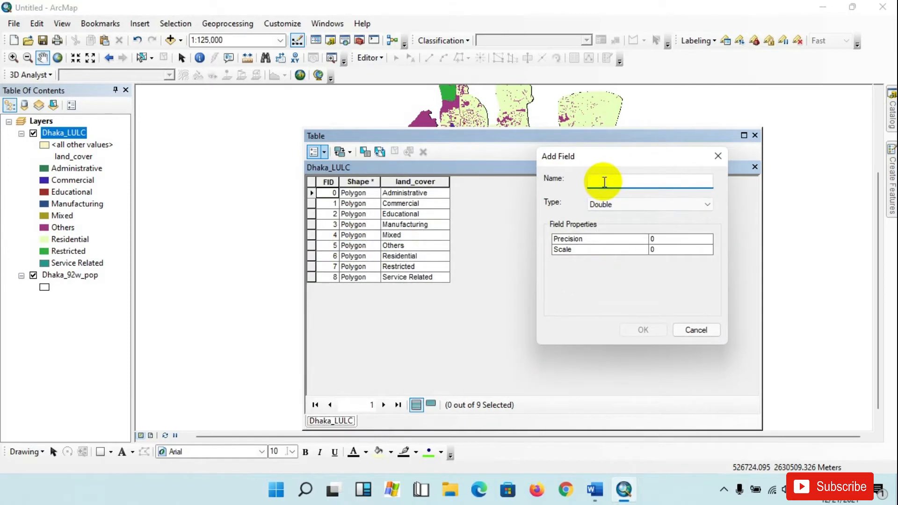
text(RA)
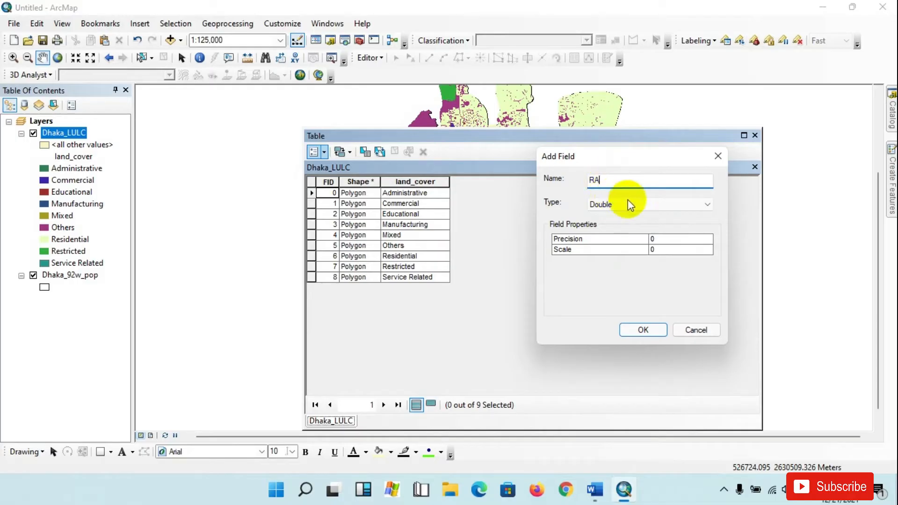
click(668, 240)
text(1)
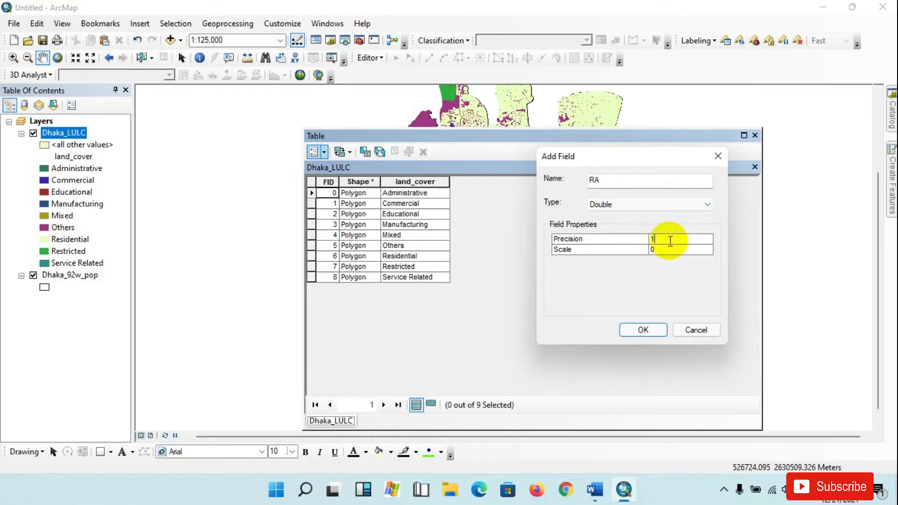
text(0)
click(668, 251)
text(10)
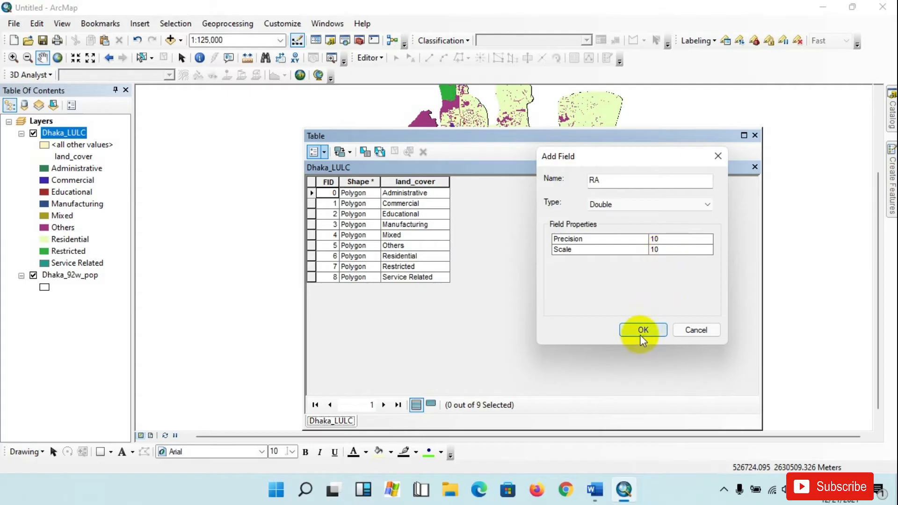
click(642, 330)
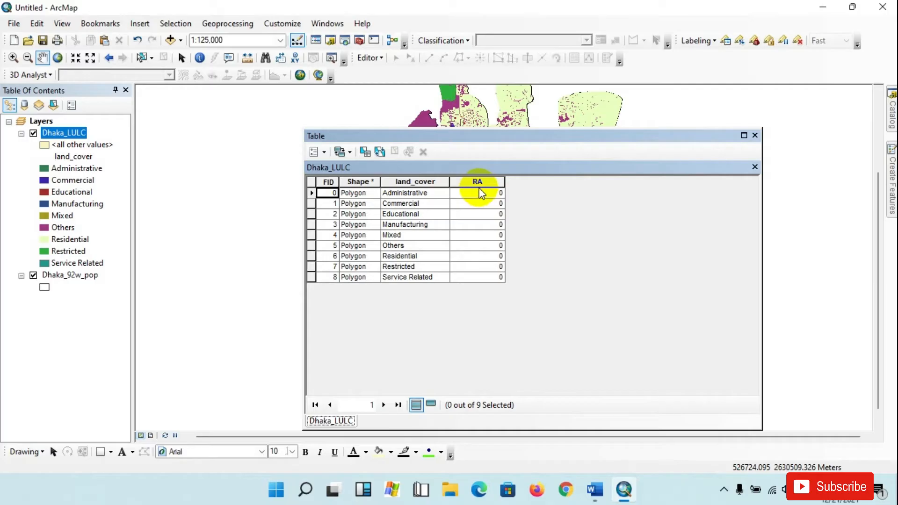
- Review the Ra weights in the Word document and start an edit session in ArcMap for the Dhaka_LULC table
click(594, 489)
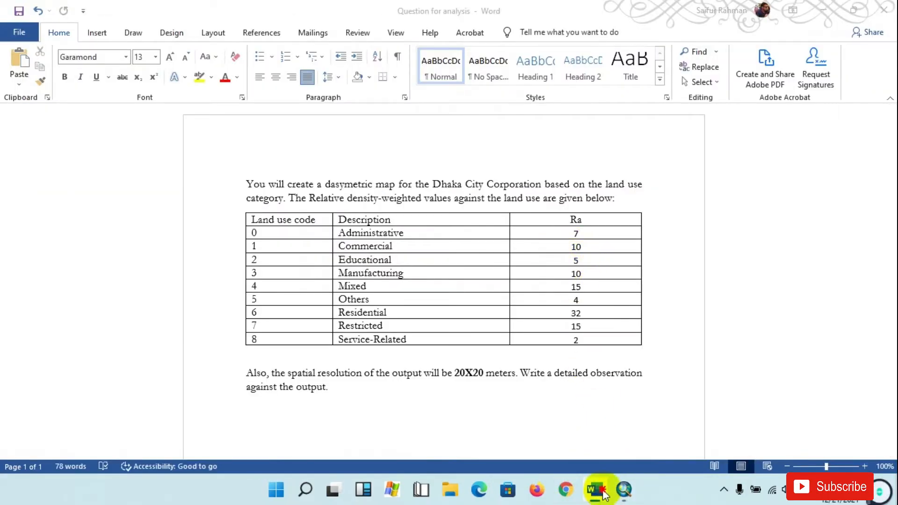
click(600, 490)
click(499, 193)
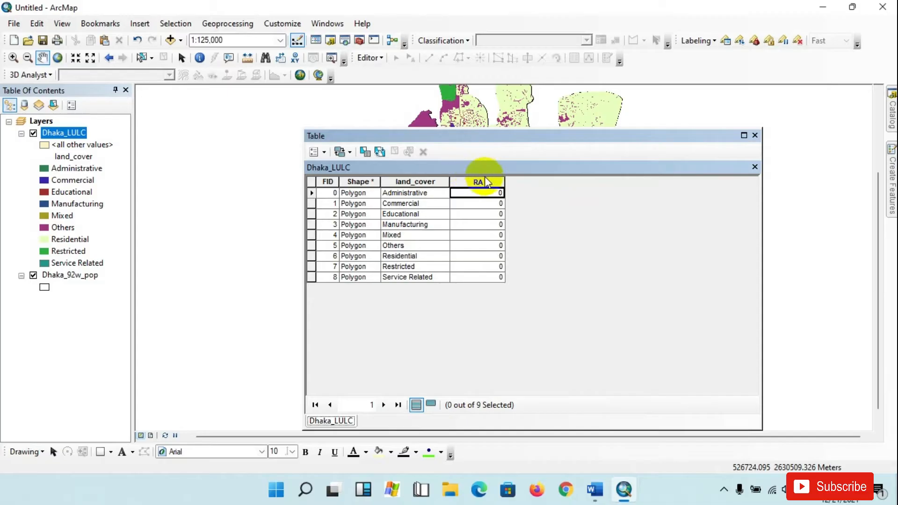
click(382, 64)
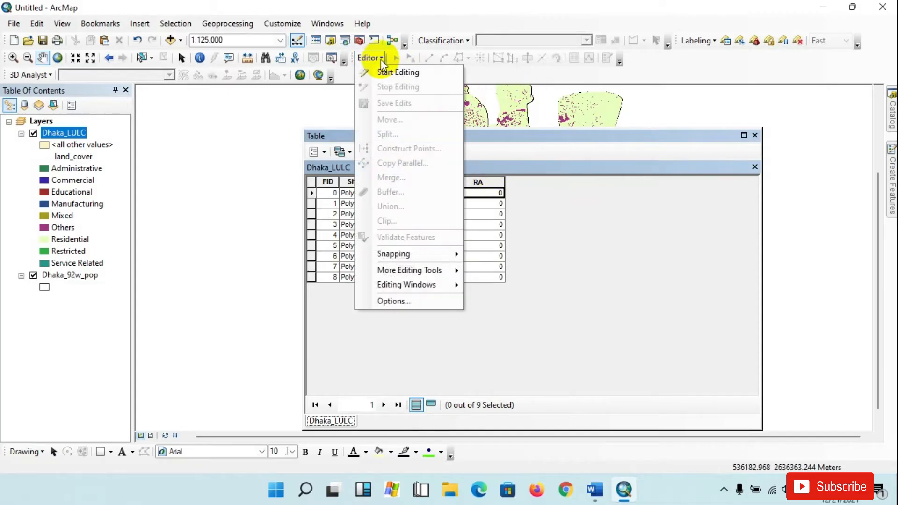
click(381, 59)
click(374, 59)
click(383, 73)
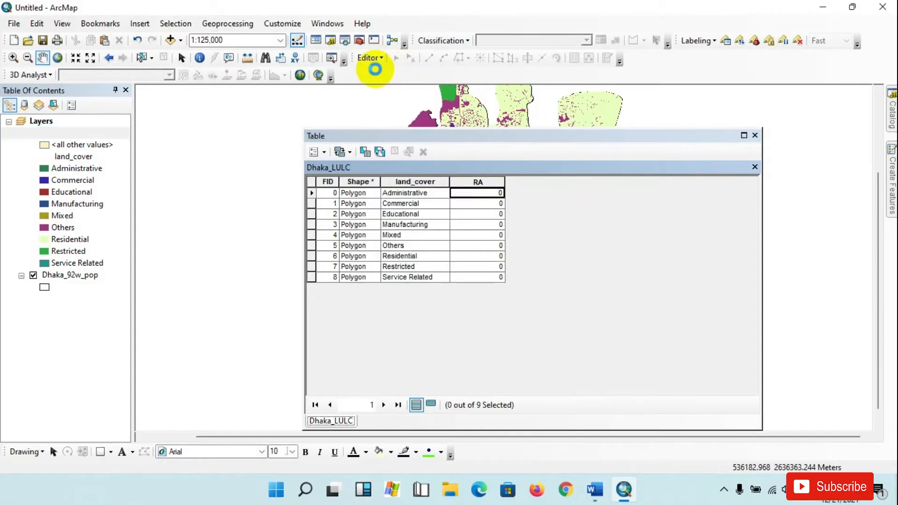
- Enter RA values of 7 for Administrative and 10 for Commercial, following the Ra table in Word
click(489, 192)
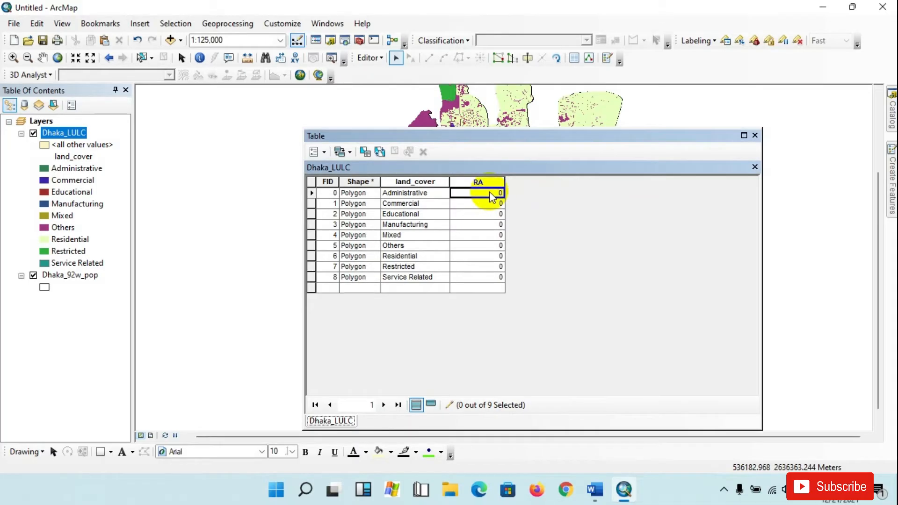
click(489, 192)
text(7)
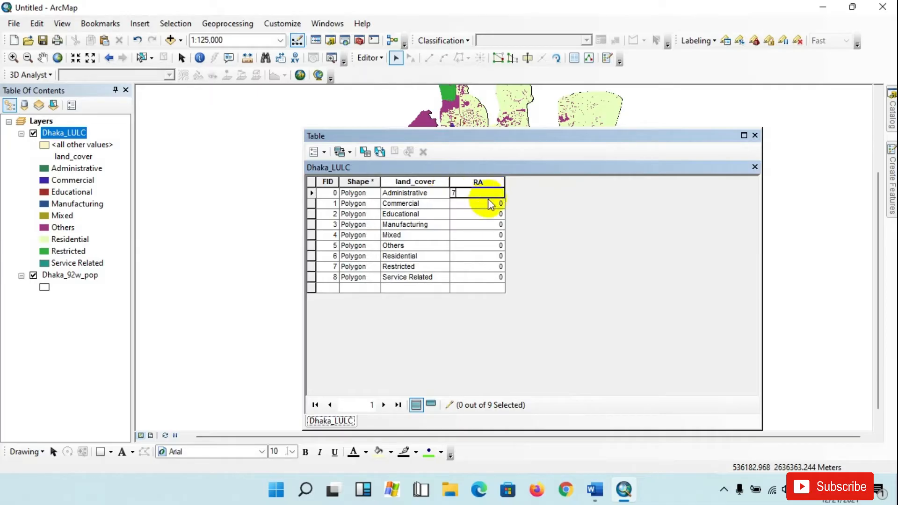
click(509, 205)
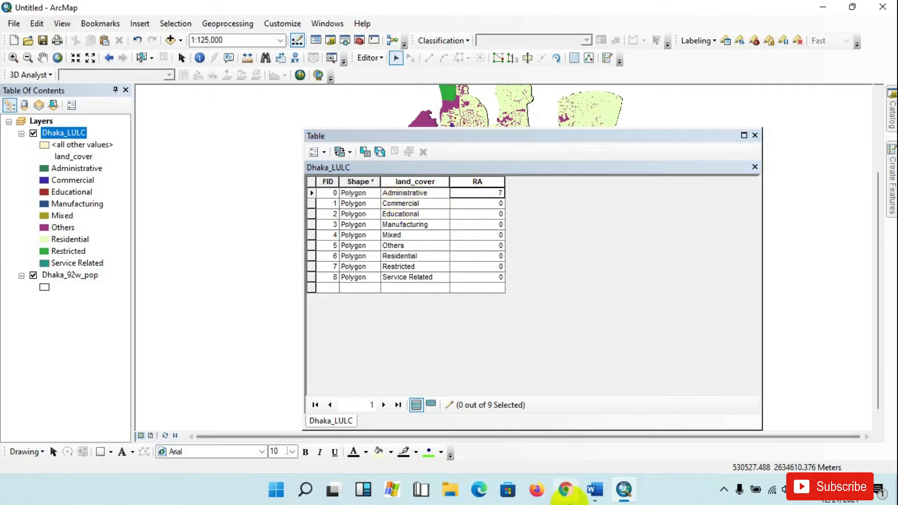
click(592, 493)
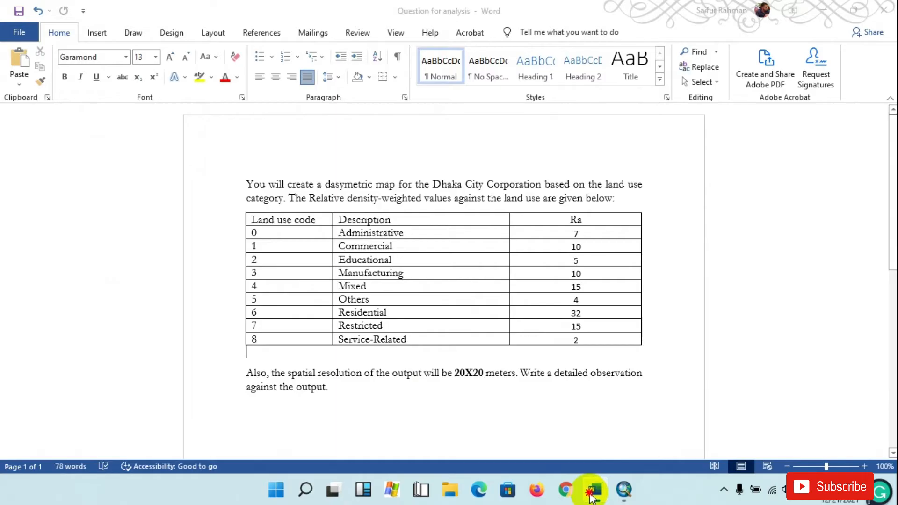
click(591, 491)
click(489, 203)
text(1)
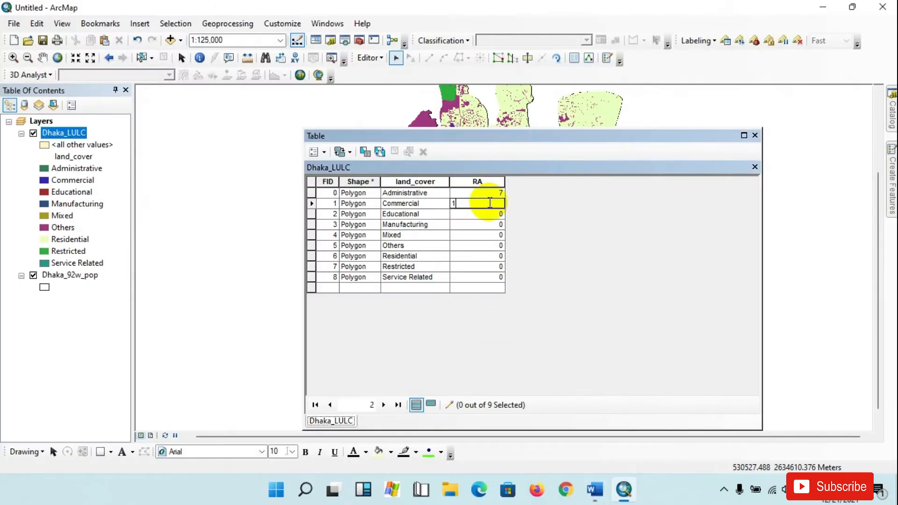
text(0)
key(Return)
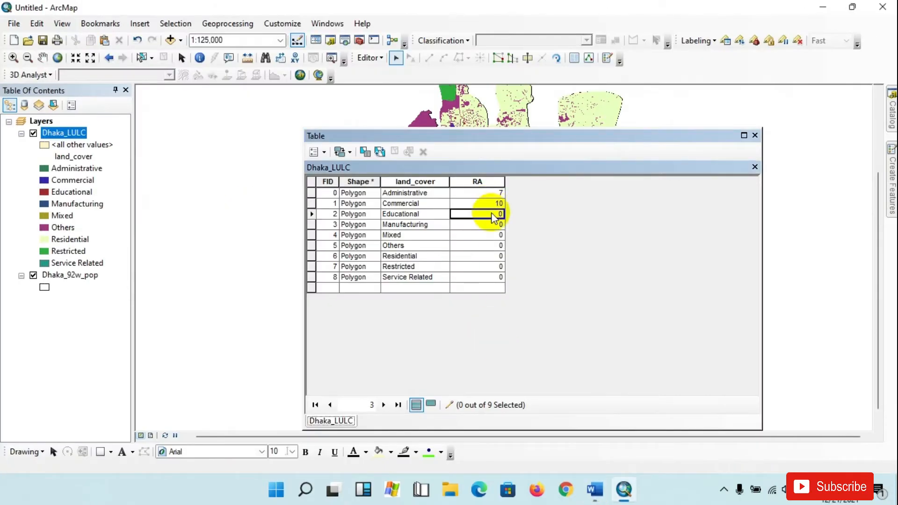
- Check the Ra table in the Word document and set the Educational record's RA to 5 in ArcMap
click(594, 493)
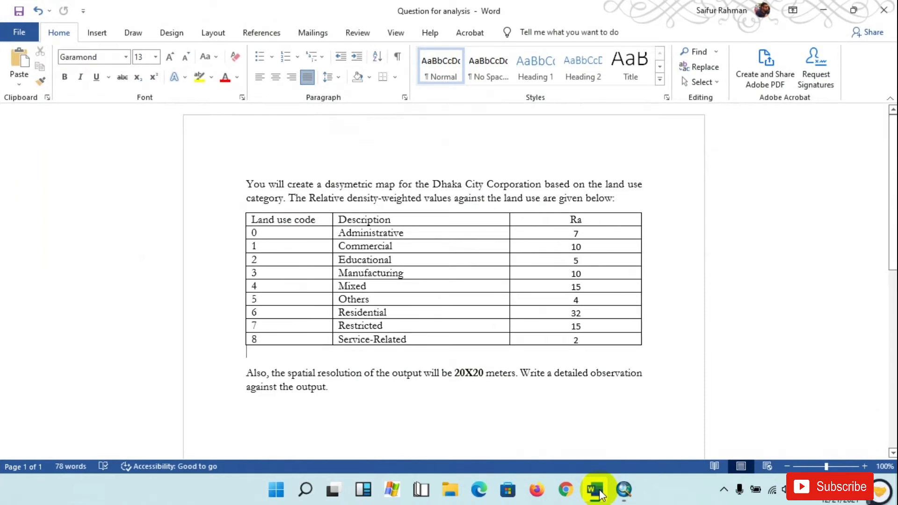
click(623, 490)
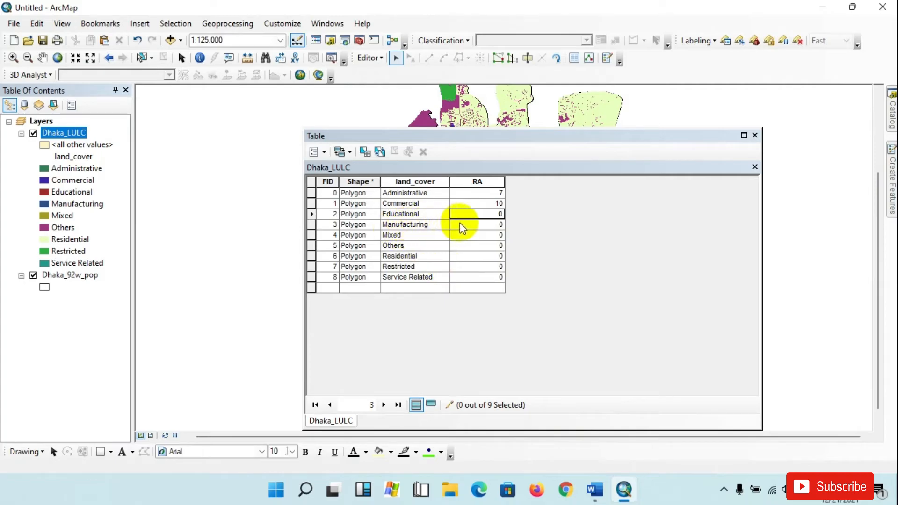
click(494, 224)
click(494, 216)
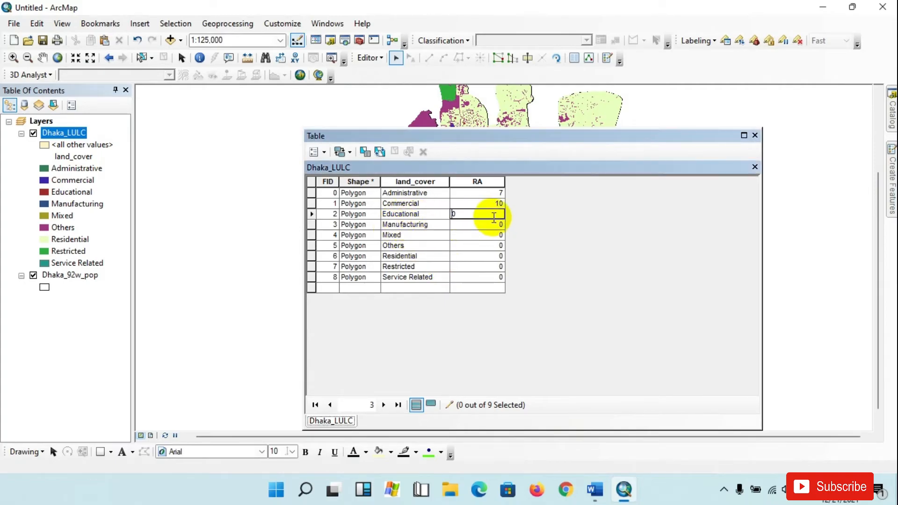
text(5)
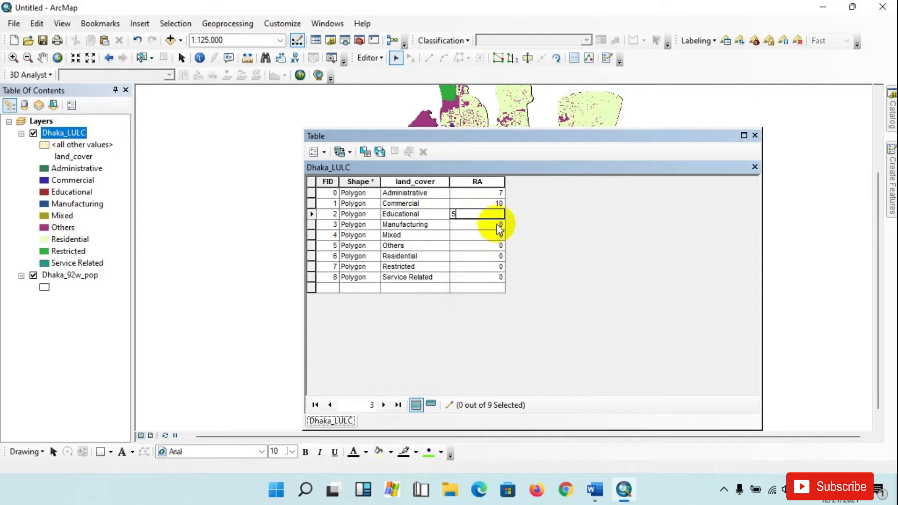
- Enter RA values of 10 for Manufacturing and 15 for Mixed in the Dhaka_LULC table
click(497, 225)
text(100)
click(486, 237)
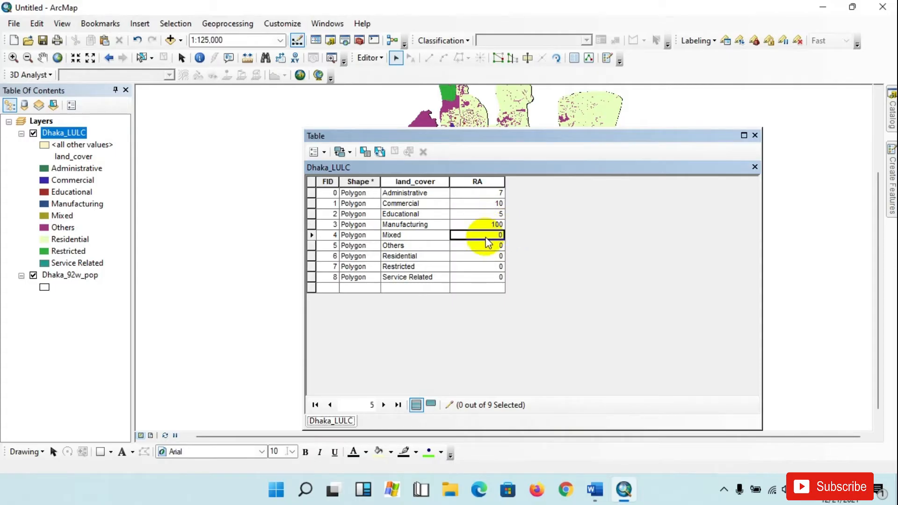
click(495, 224)
text(10)
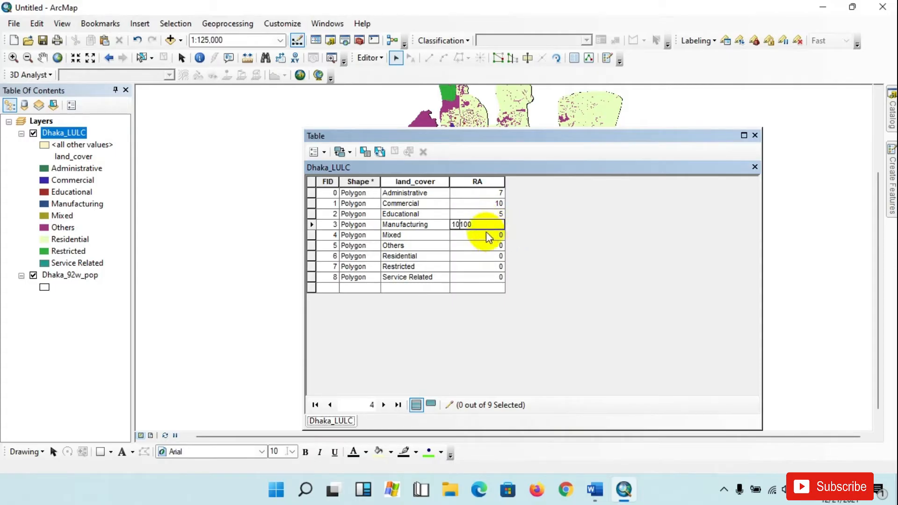
text(10)
click(465, 235)
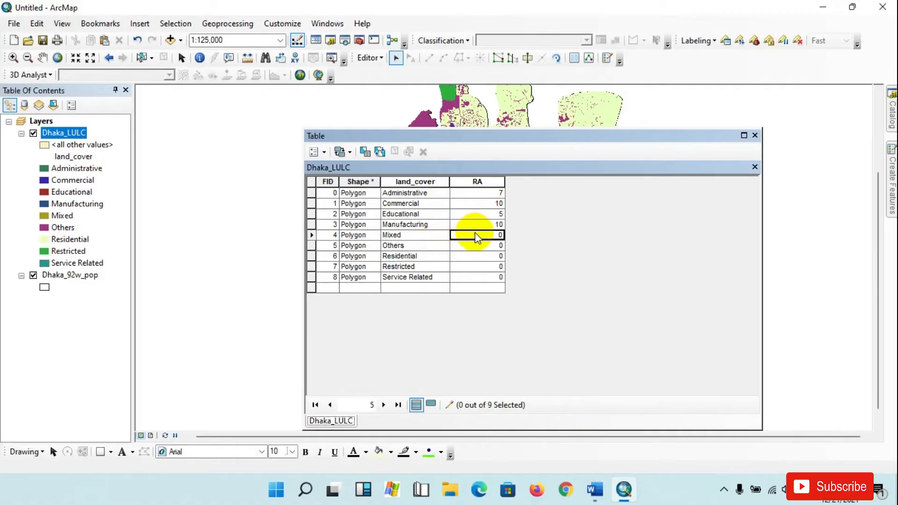
text(15)
click(488, 245)
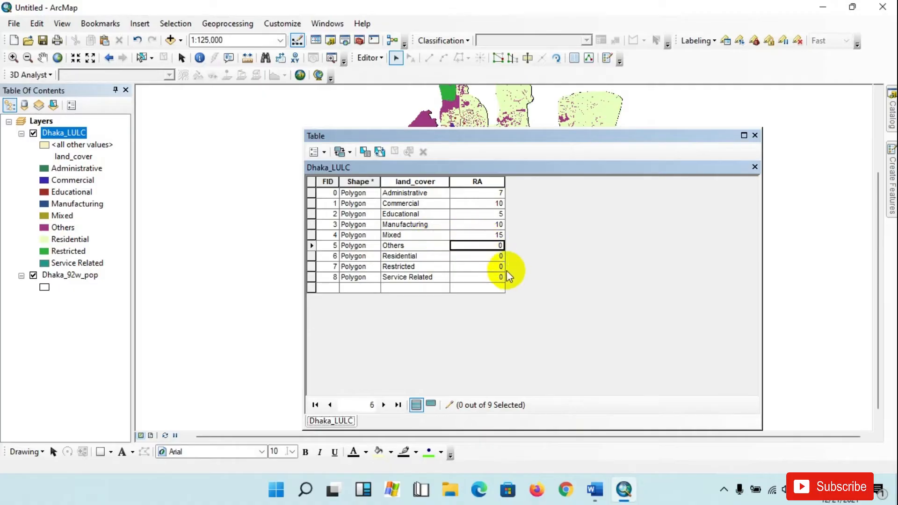
- Recheck the Ra table in Word and enter RA values of 4 for Others and 32 for Residential
click(596, 489)
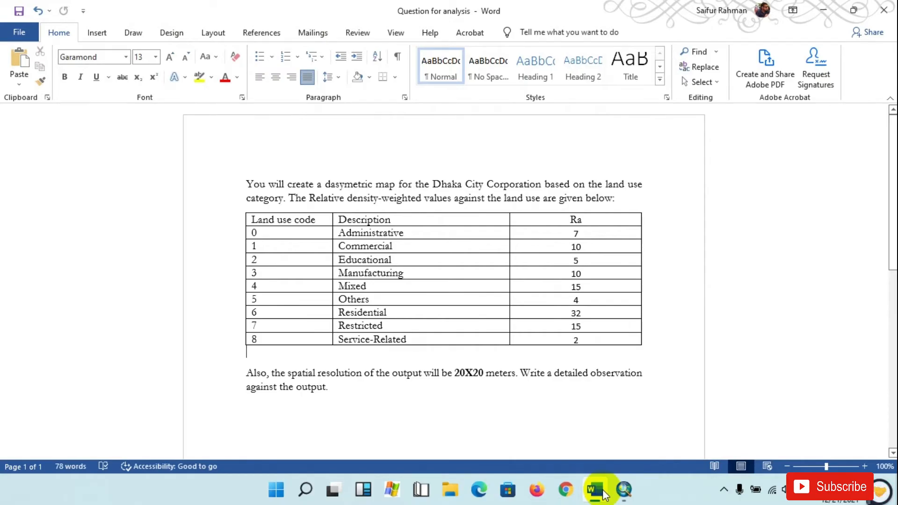
click(603, 492)
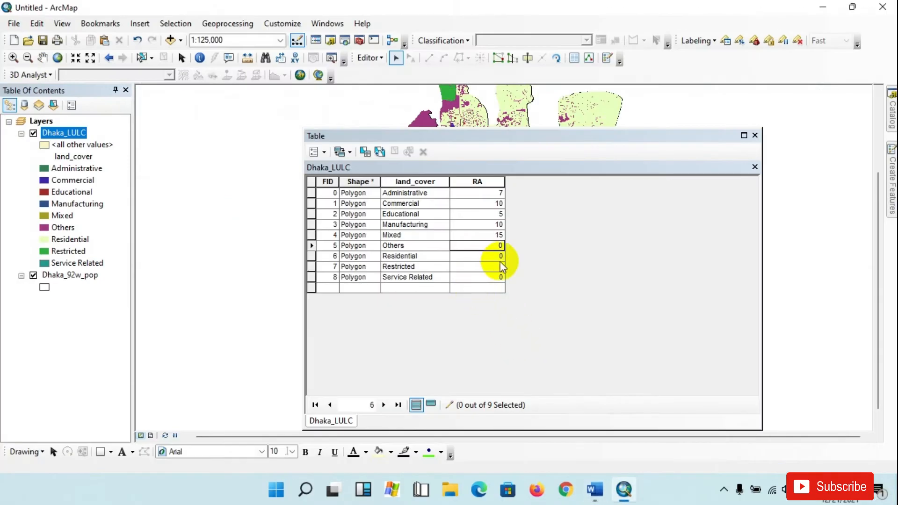
click(493, 246)
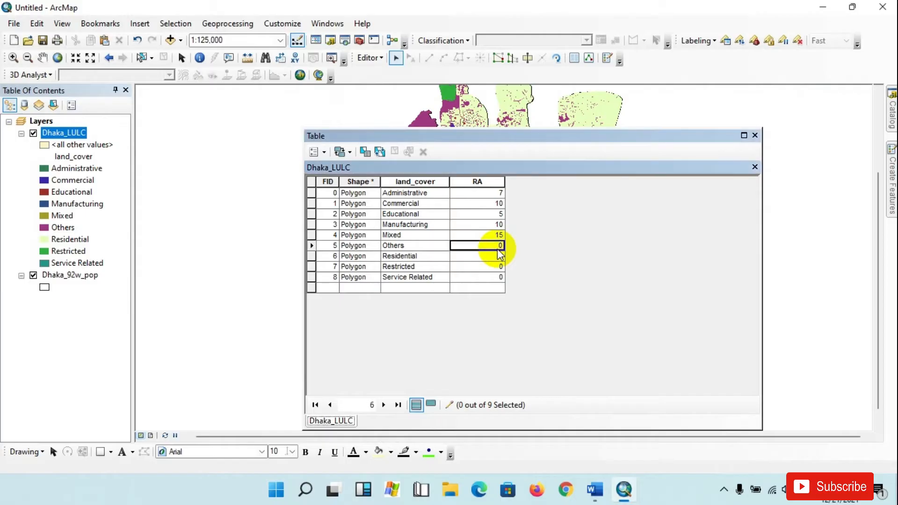
text(4)
key(Return)
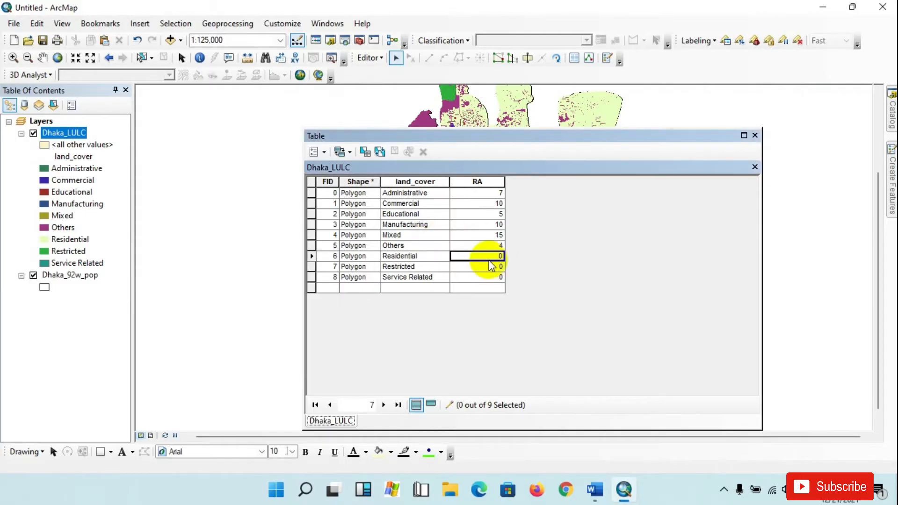
text(32)
key(Return)
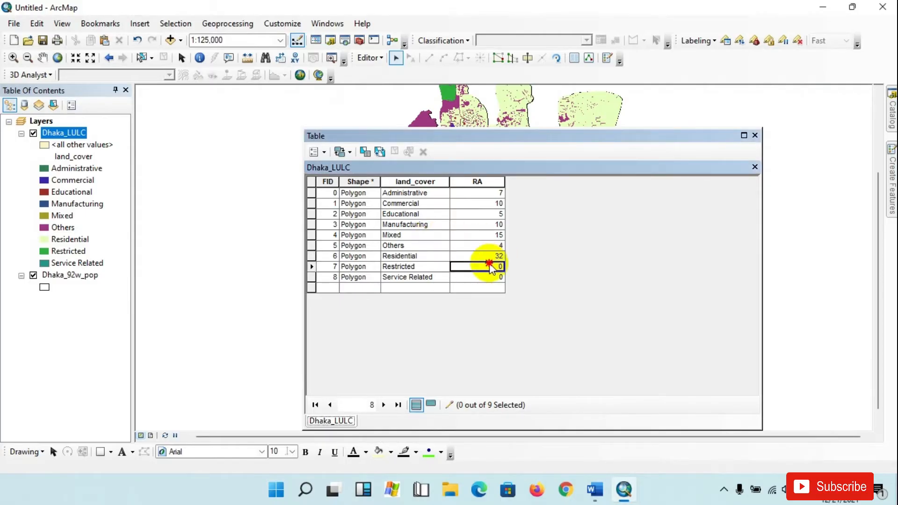
- Consult the Ra table in Word again and enter RA values of 15 for Restricted and 2 for Service Related
click(593, 489)
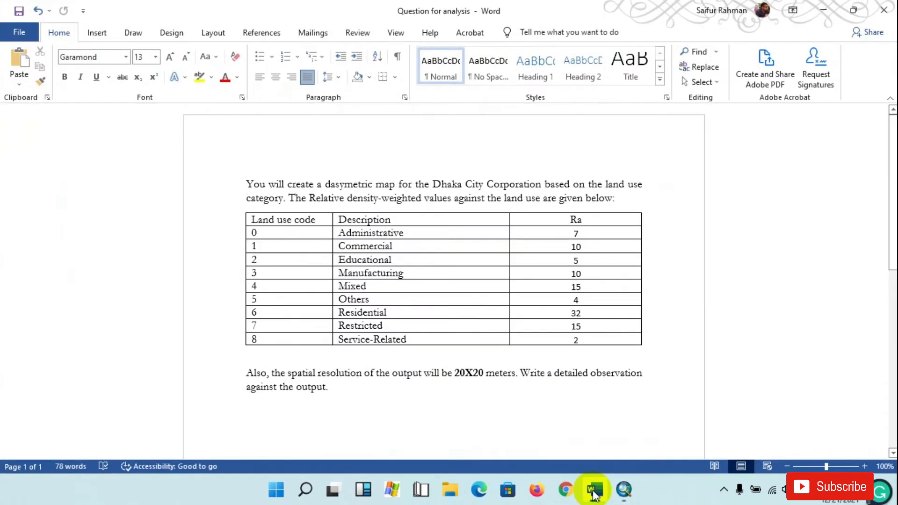
click(594, 489)
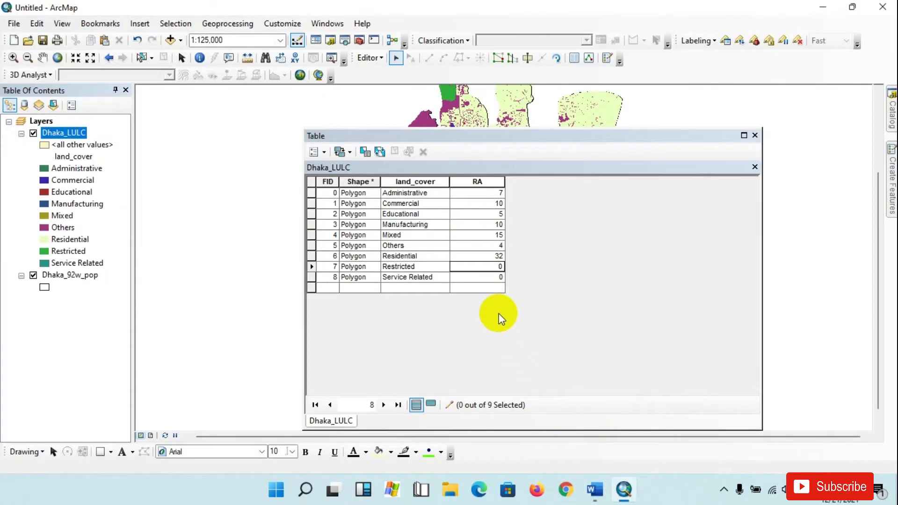
click(491, 266)
text(12)
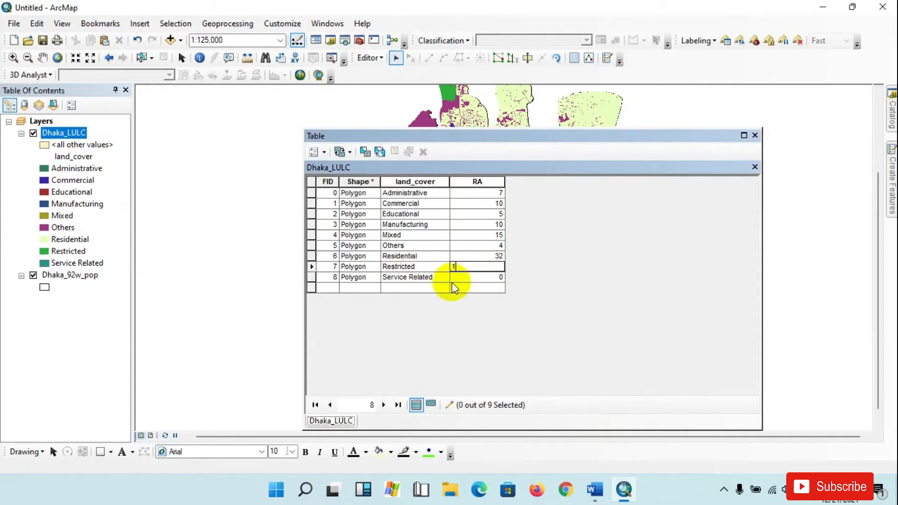
click(480, 280)
click(484, 267)
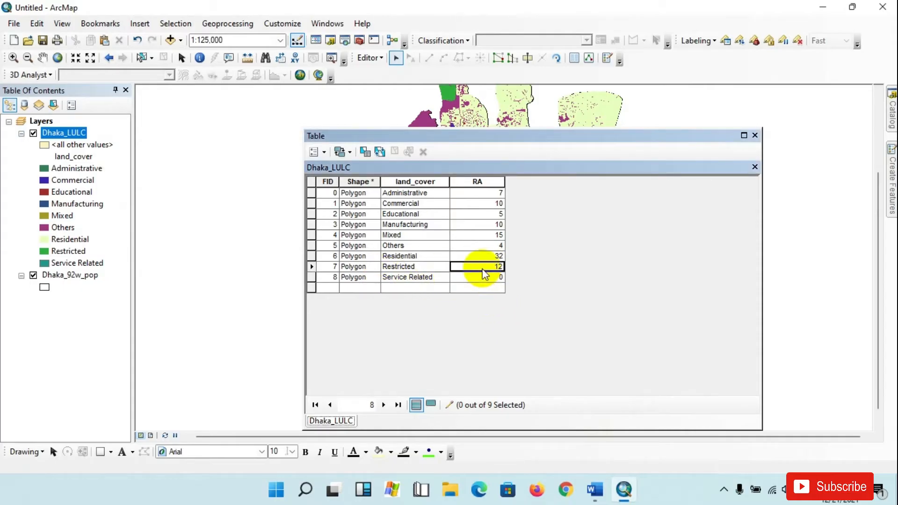
text(1)
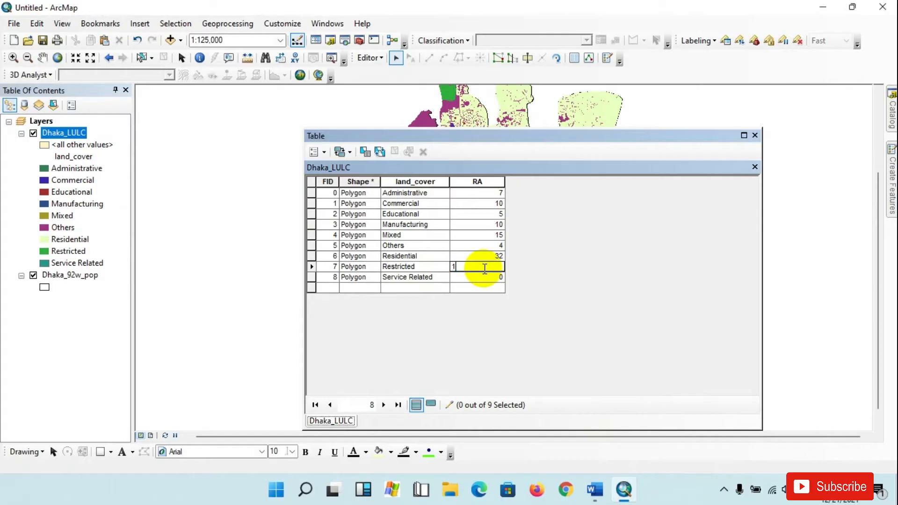
text(5)
click(485, 277)
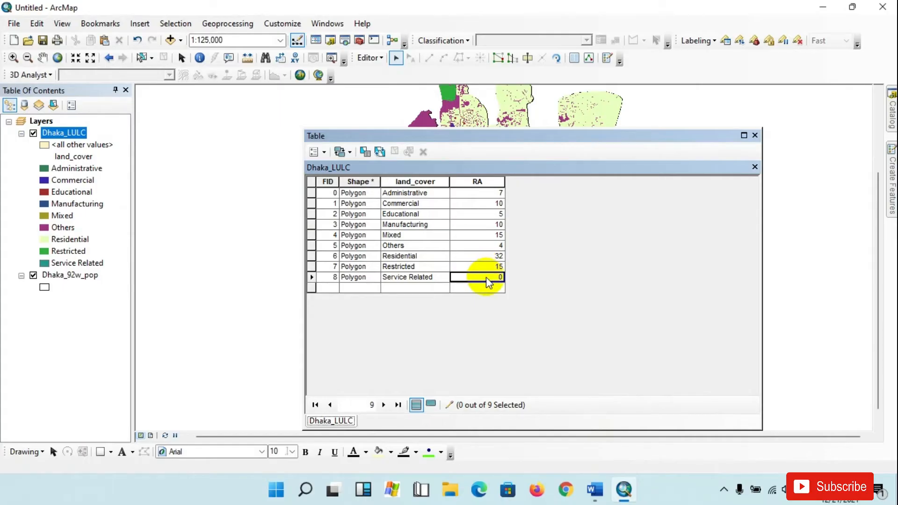
click(485, 278)
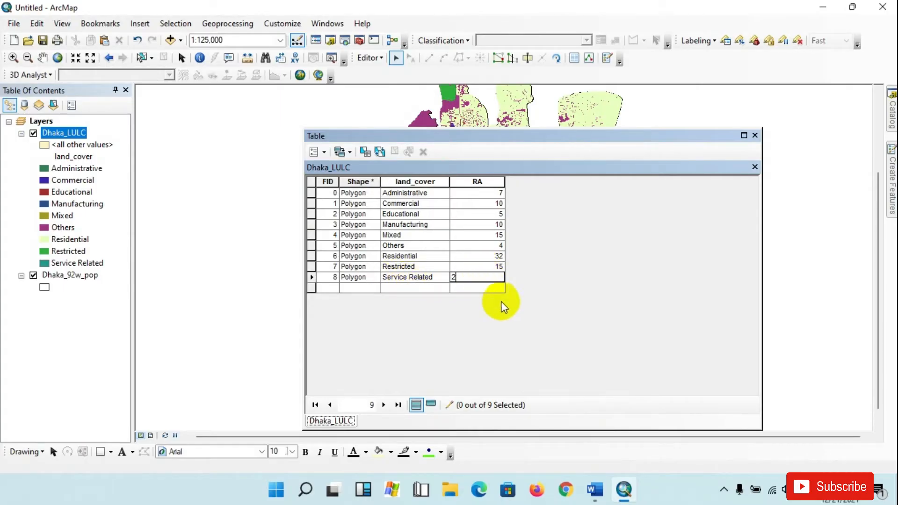
click(493, 245)
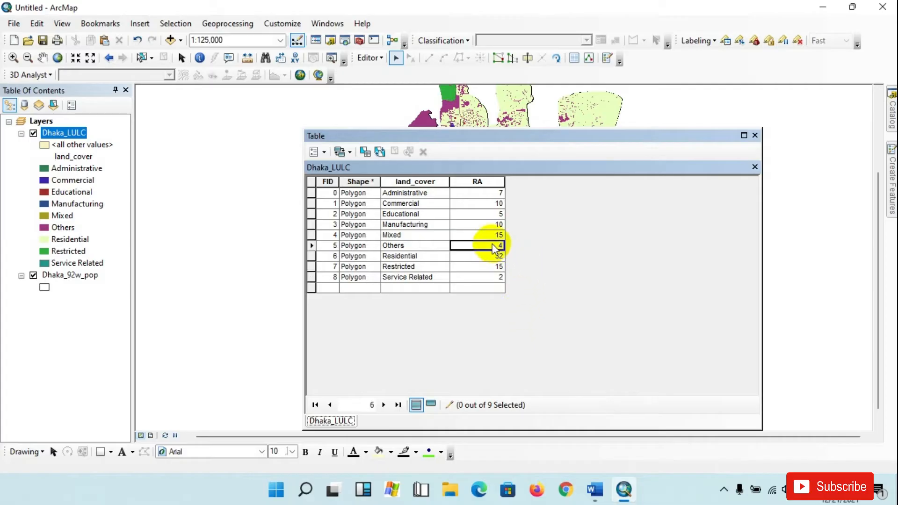
- Save the edits to the Dhaka_LULC table and end the edit session
click(370, 58)
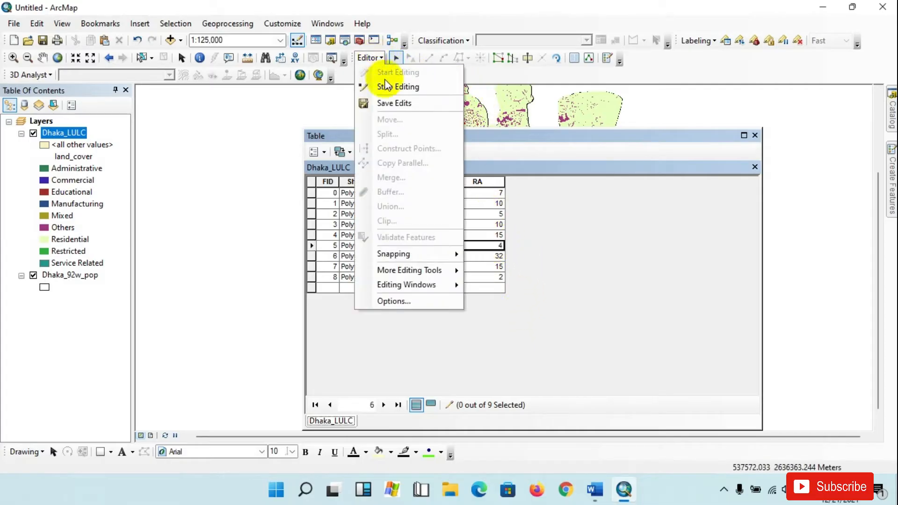
click(387, 103)
click(374, 57)
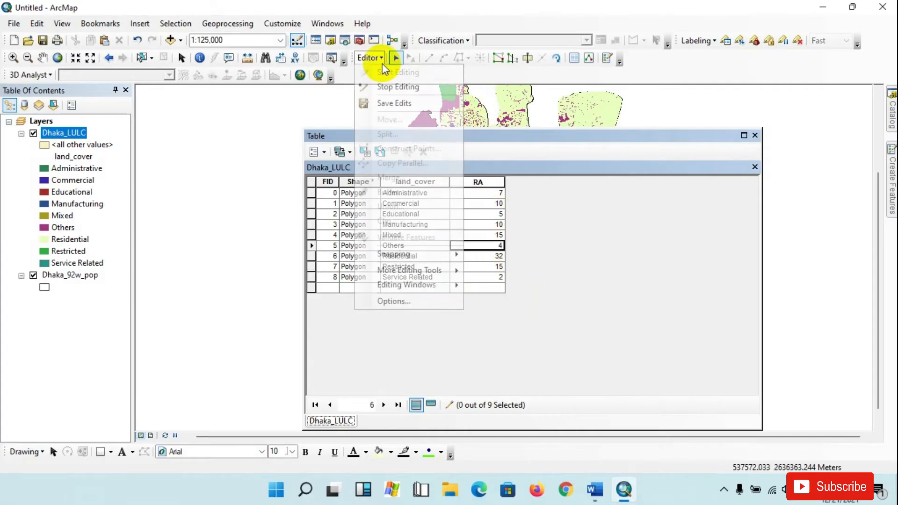
click(387, 87)
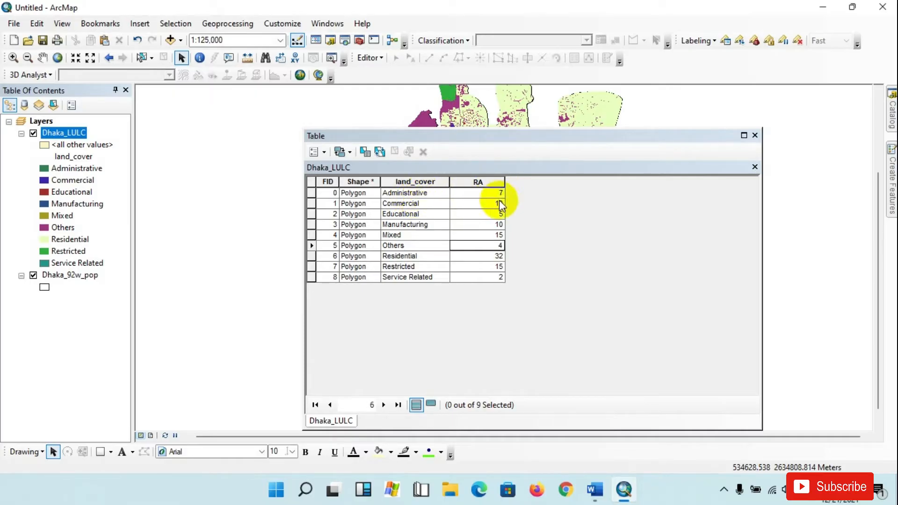
- Highlight the Commercial, Manufacturing and Mixed records one after another to review their weights, and close the Dhaka_LULC table
click(311, 203)
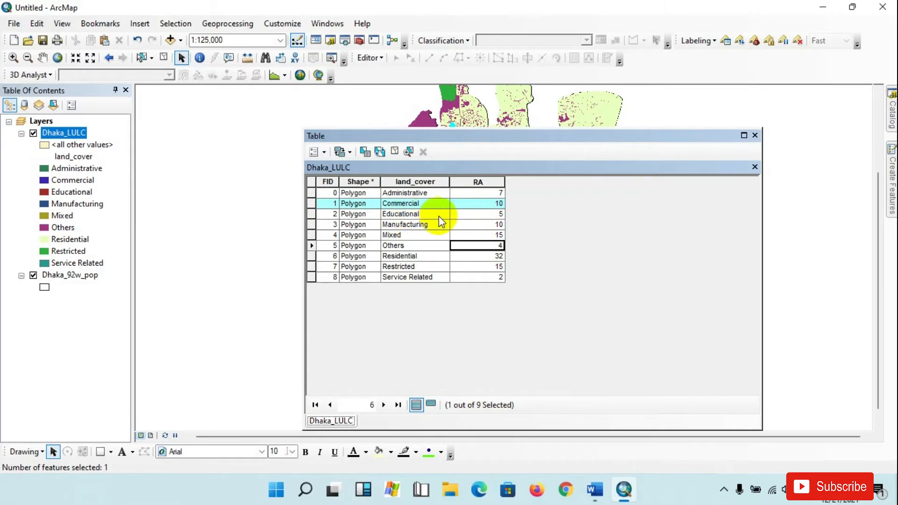
click(311, 225)
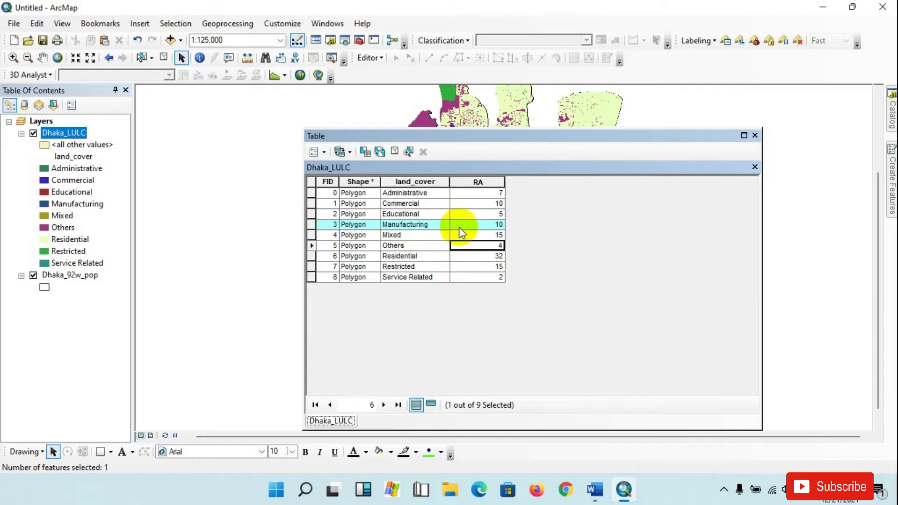
click(311, 235)
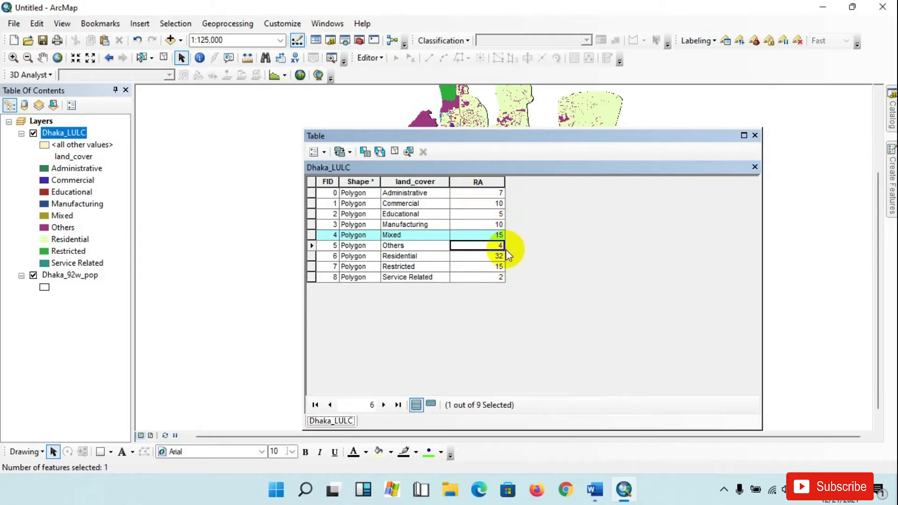
click(754, 136)
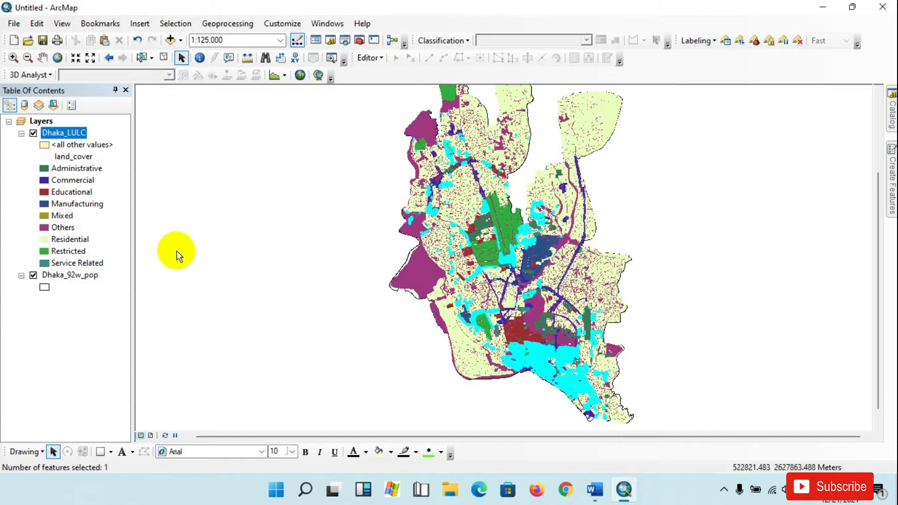
- Open the Dhaka_92w_pop attribute table, examine the ward IDs, population and area fields, and close the table
click(85, 275)
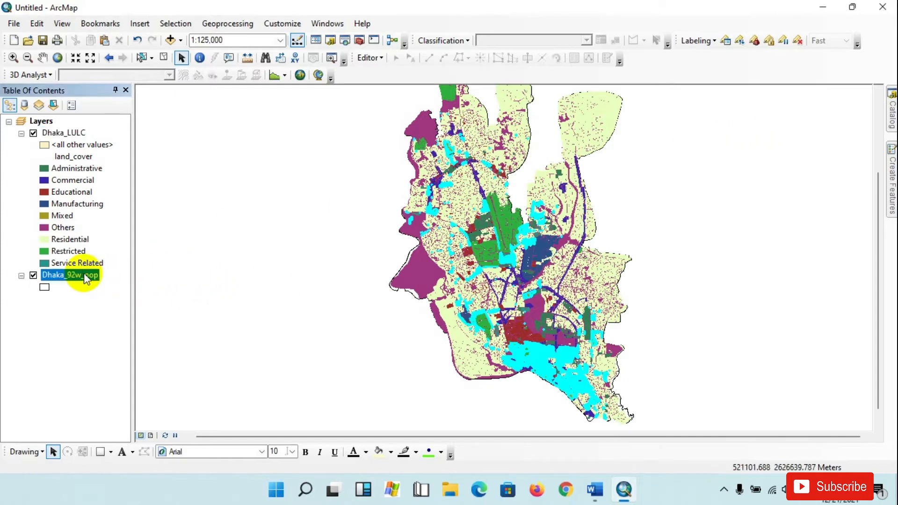
right_click(84, 274)
click(192, 41)
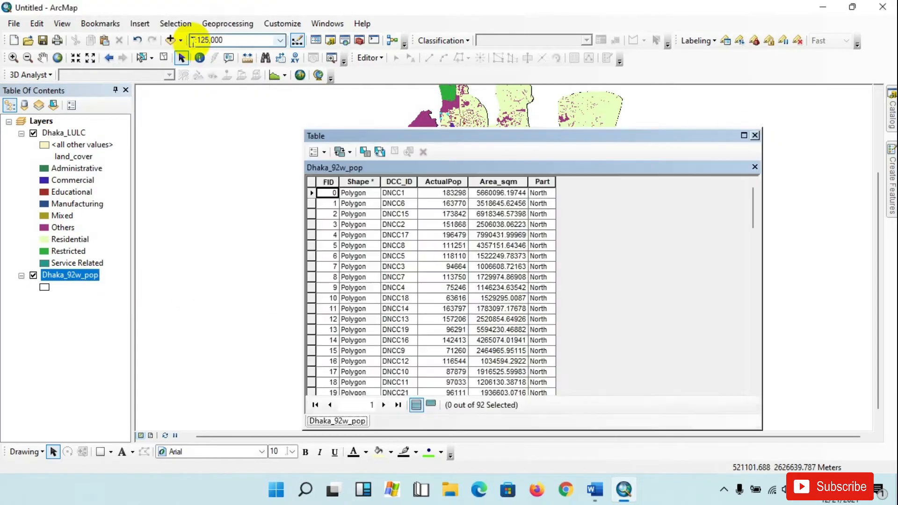
drag(417, 136, 324, 125)
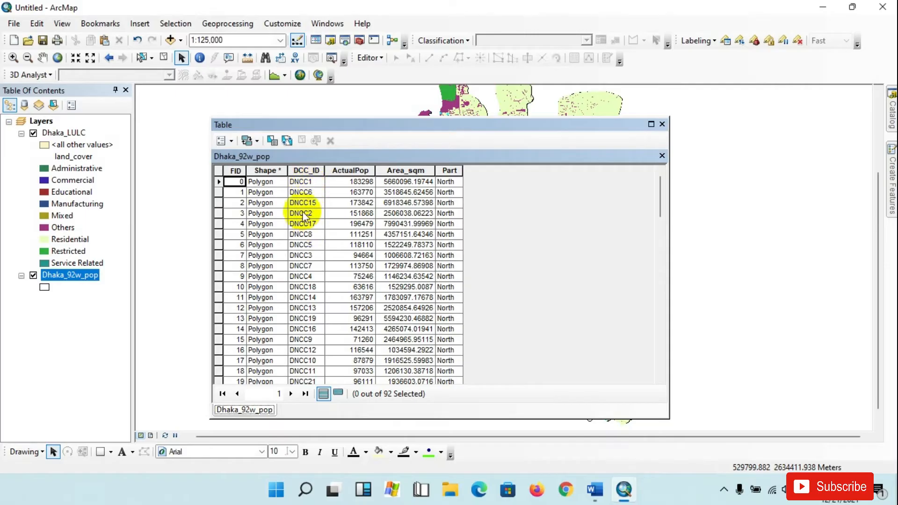
scroll(304, 225, down, 10)
scroll(306, 224, down, 6)
scroll(307, 221, up, 18)
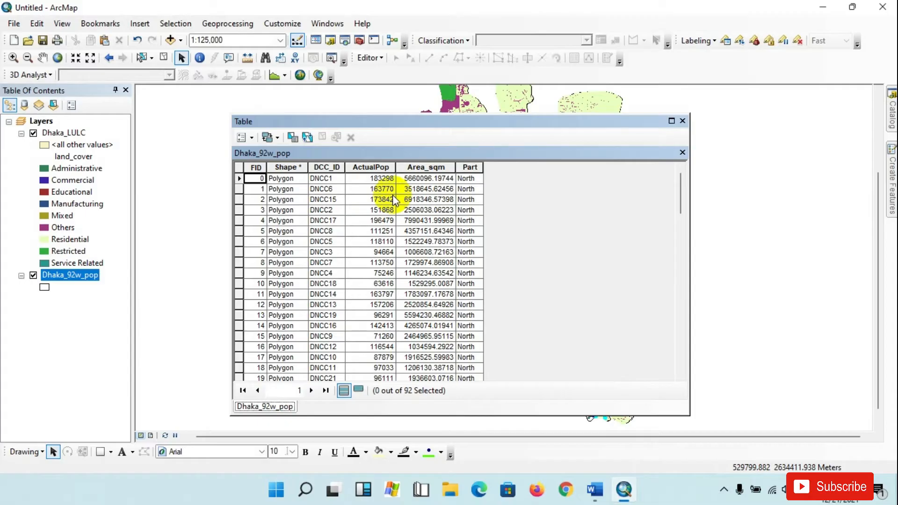
click(682, 121)
- Start the Feature to Raster conversion tool with Dhaka_92w_pop as the input features and DCC_ID as the field
click(892, 124)
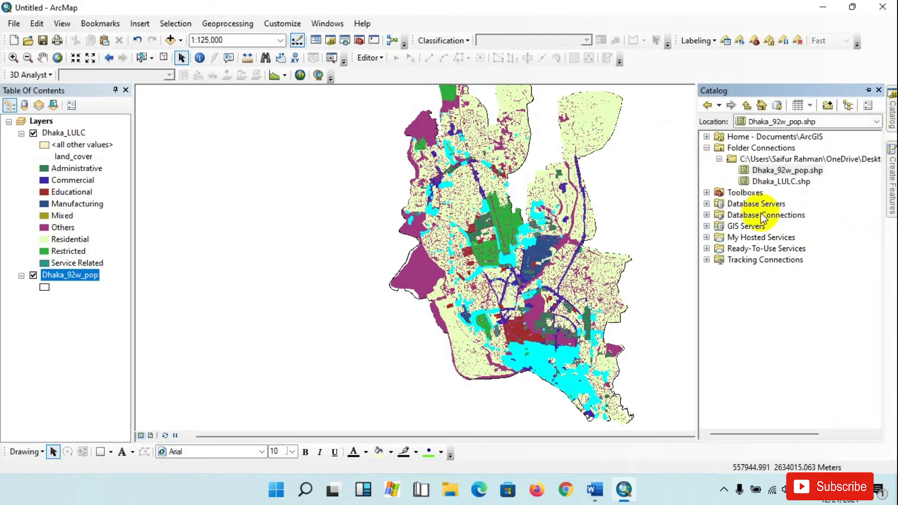
click(707, 192)
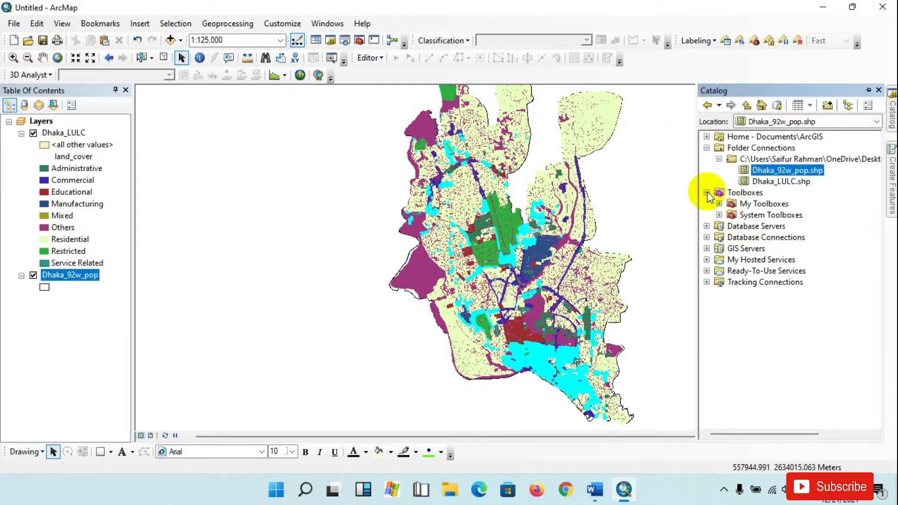
click(718, 215)
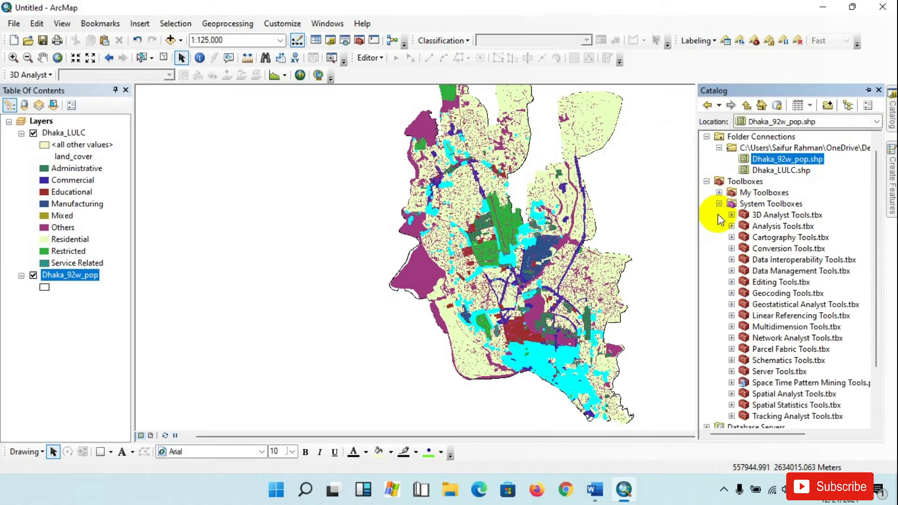
click(732, 249)
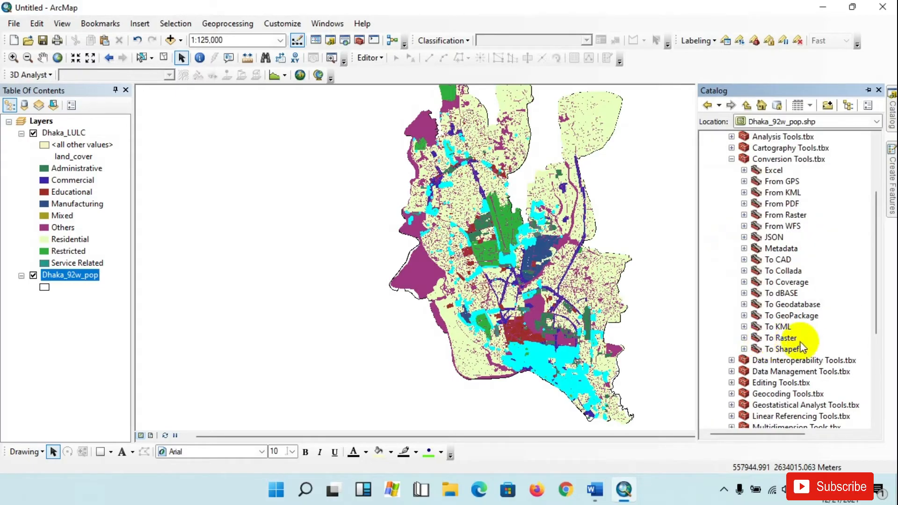
click(745, 337)
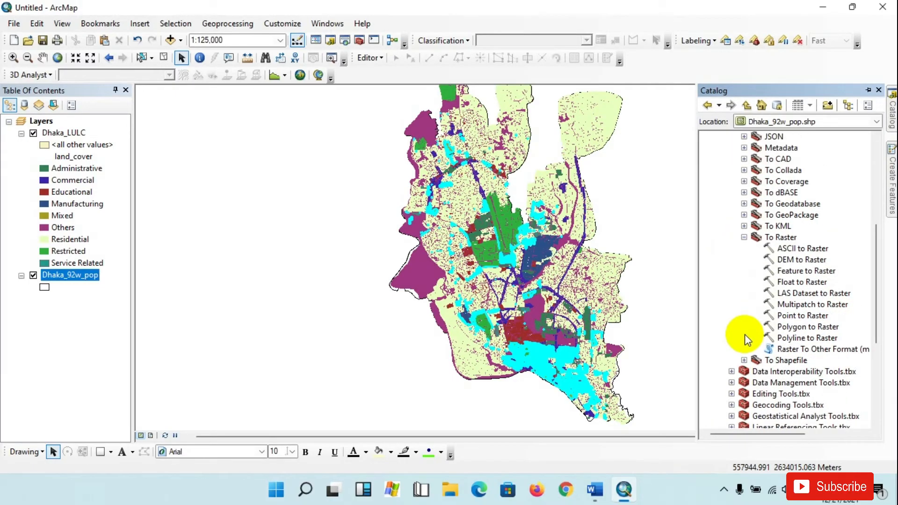
double_click(804, 273)
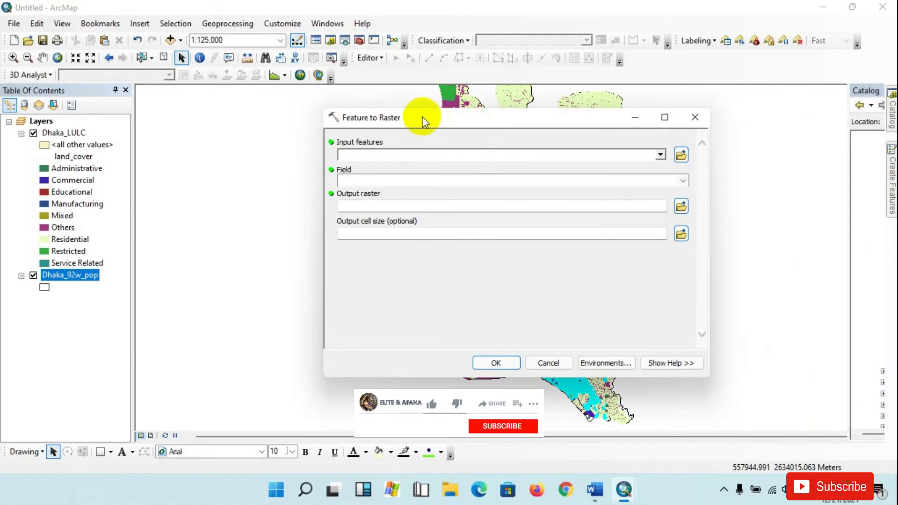
drag(422, 116, 389, 112)
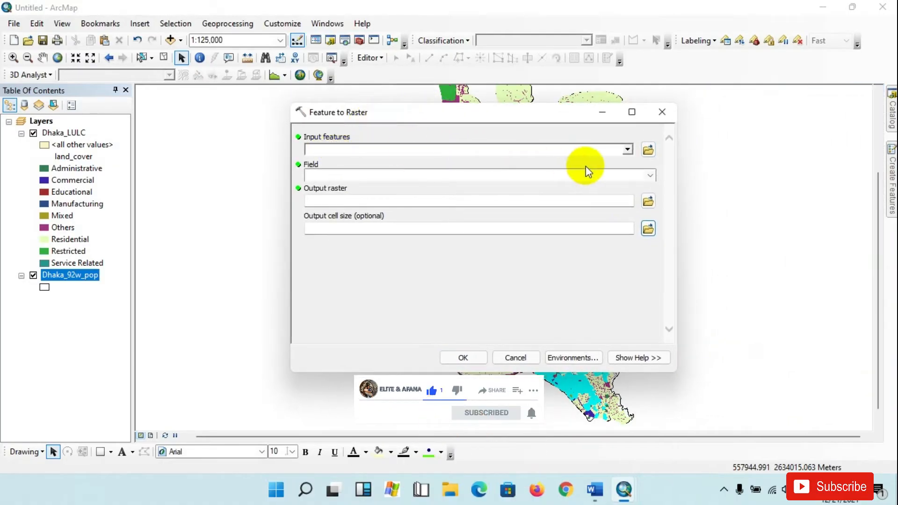
click(627, 150)
click(384, 174)
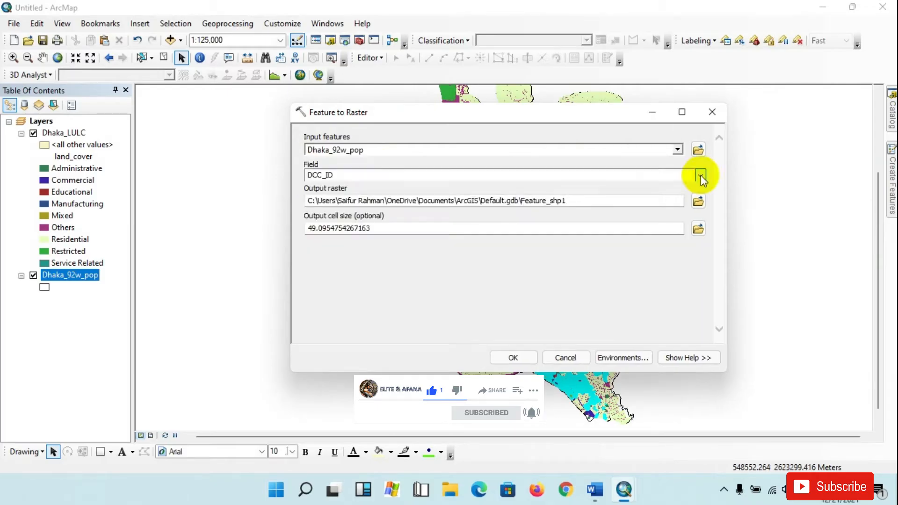
click(700, 175)
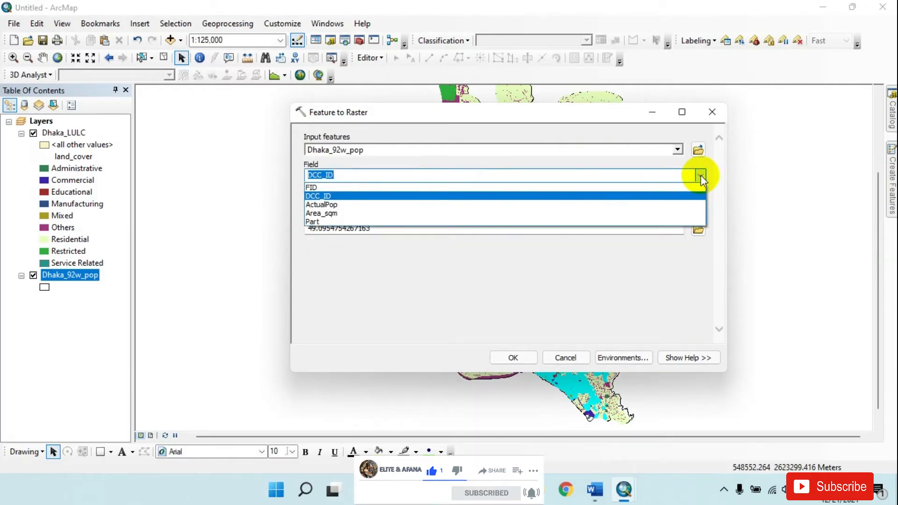
click(331, 196)
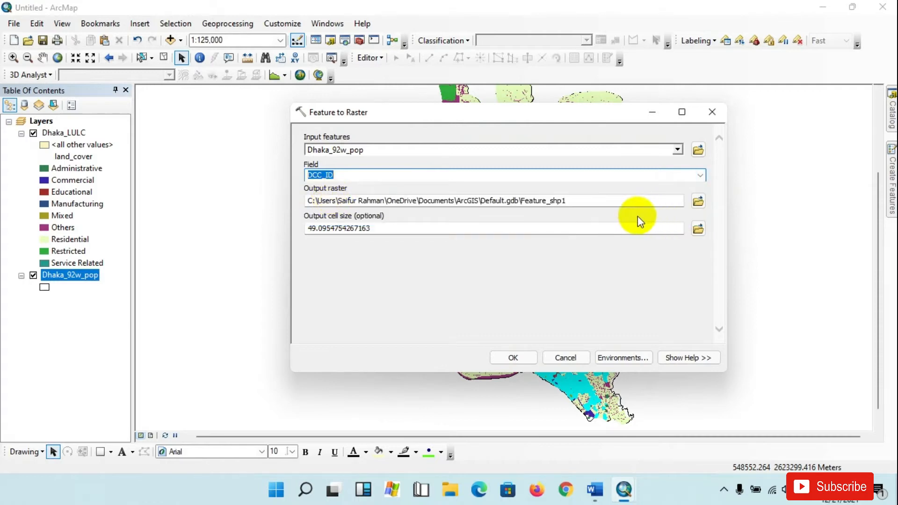
- Set the output raster to DCC_ID_R in the Dasymetric Mapping folder on the desktop
click(698, 201)
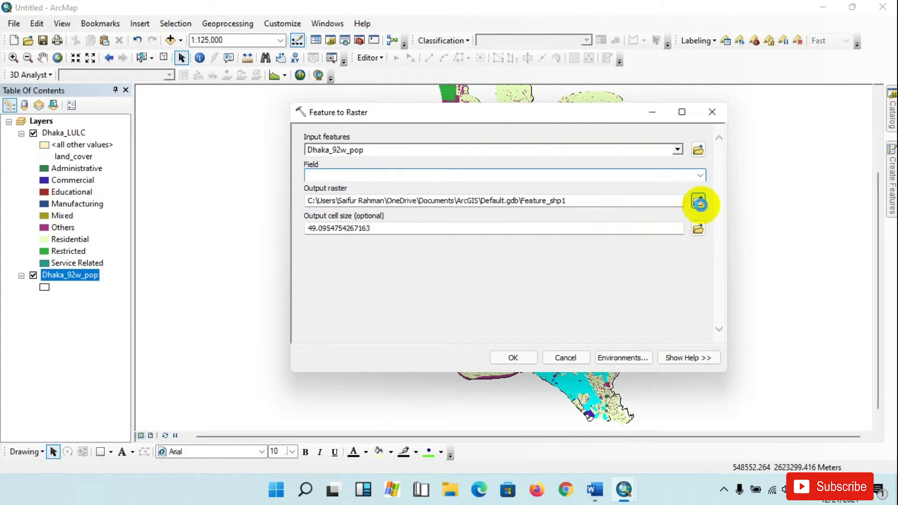
drag(457, 137, 442, 122)
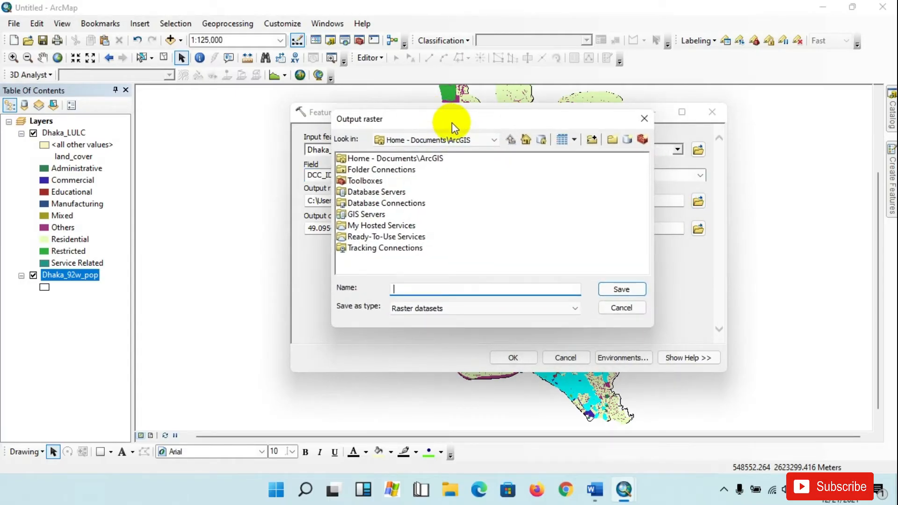
click(447, 141)
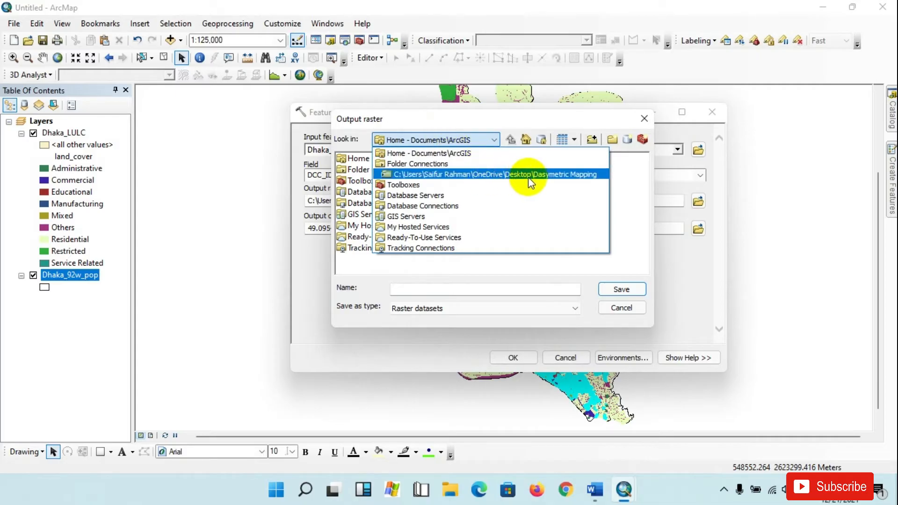
click(541, 175)
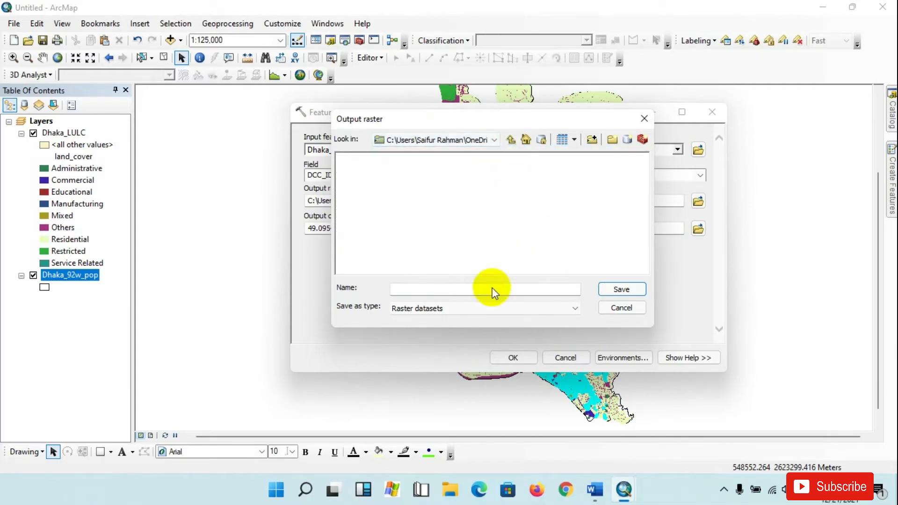
drag(425, 122, 539, 200)
click(539, 368)
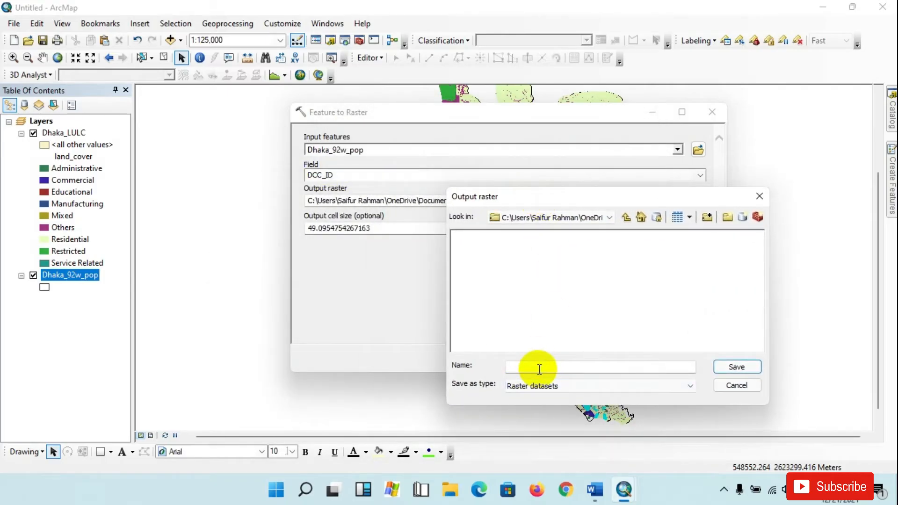
text(DCC_ID_R)
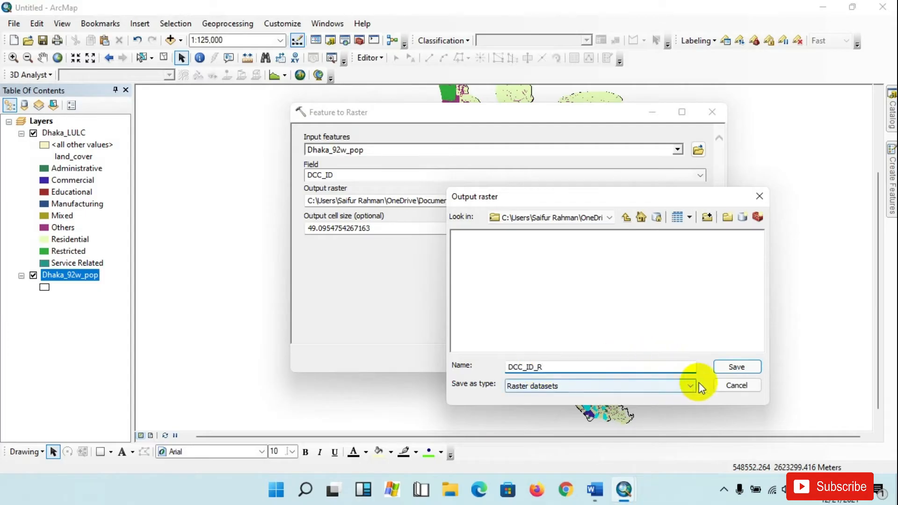
click(735, 366)
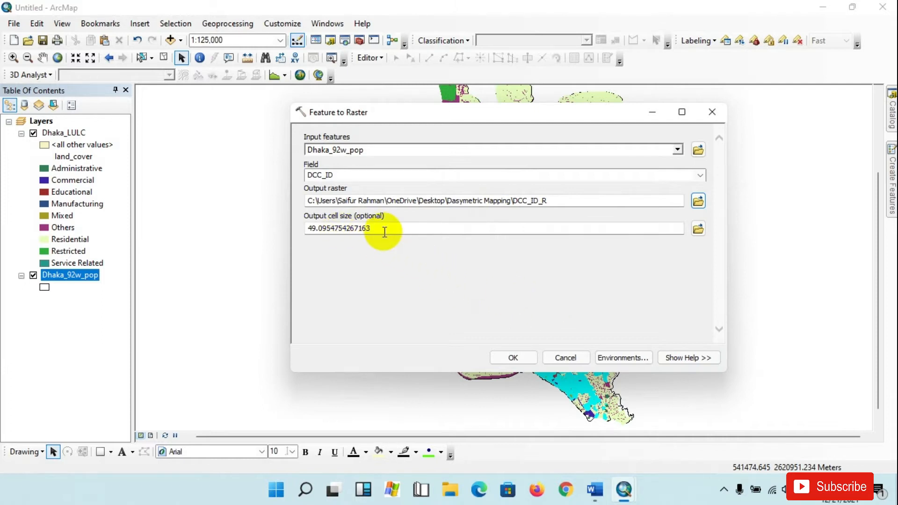
- Check the required spatial resolution in the Word document, set the output cell size to 20 and run the conversion
click(594, 489)
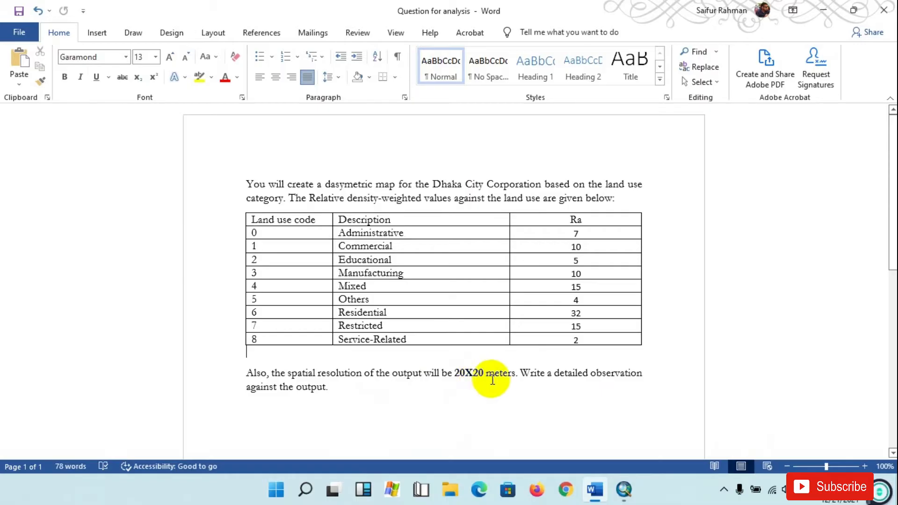
click(623, 489)
click(644, 433)
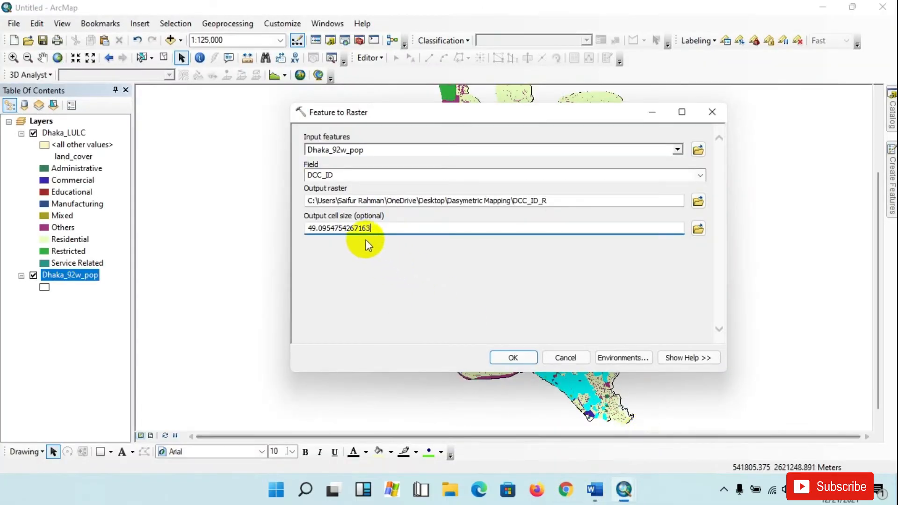
click(382, 226)
double_click(382, 226)
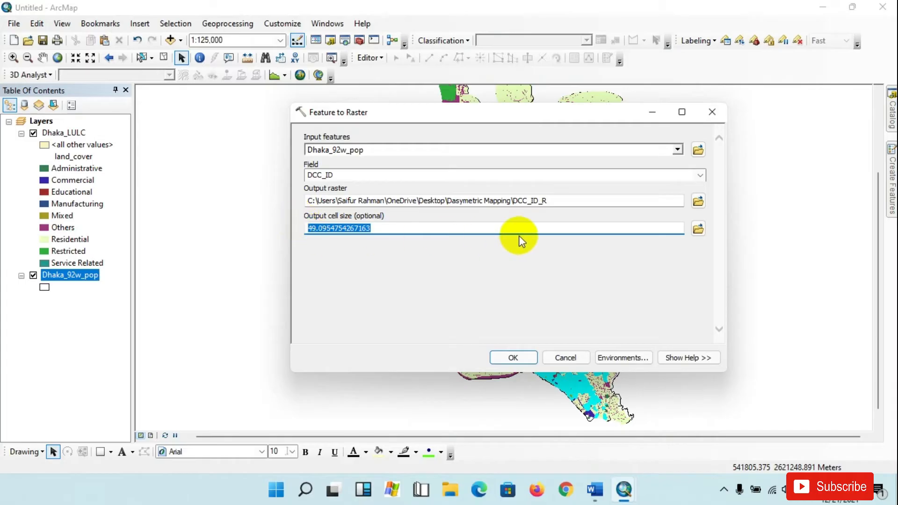
text(20)
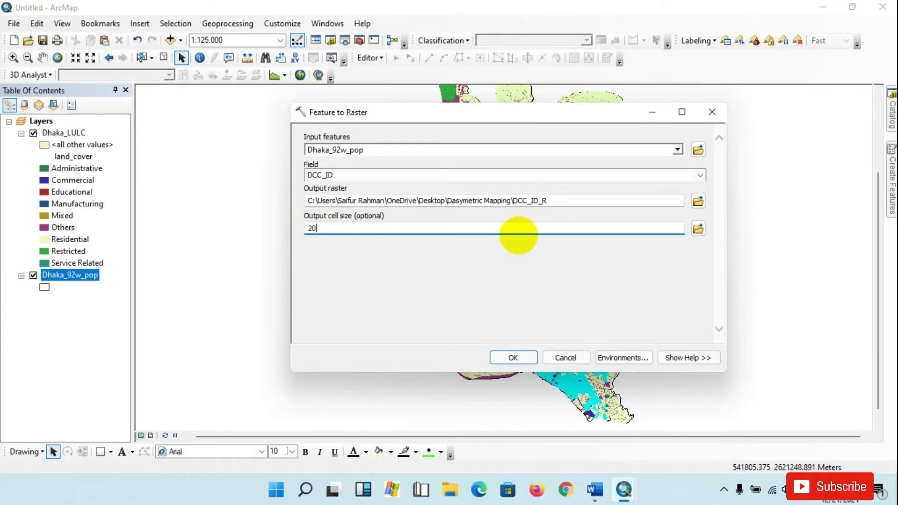
click(487, 276)
click(518, 355)
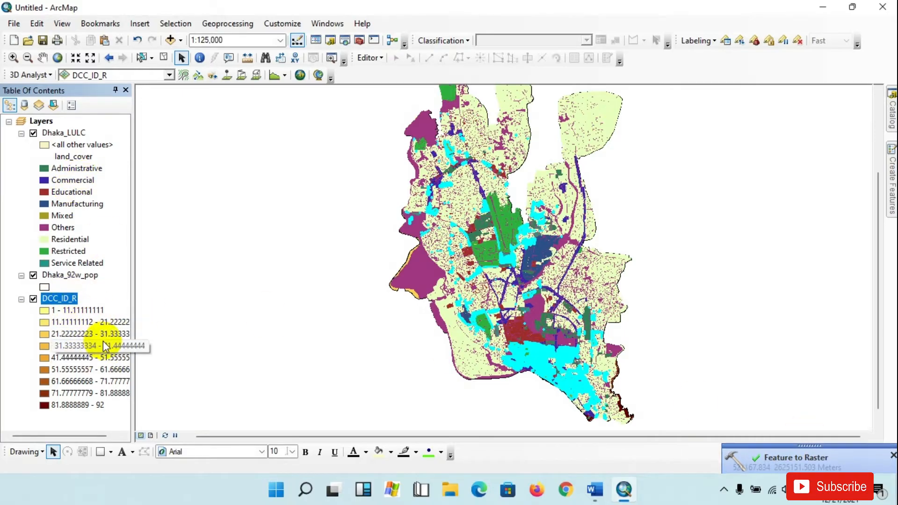
- Hide the Dhaka_92w_pop and Dhaka_LULC layers and inspect the DCC_ID_R raster up close
click(33, 275)
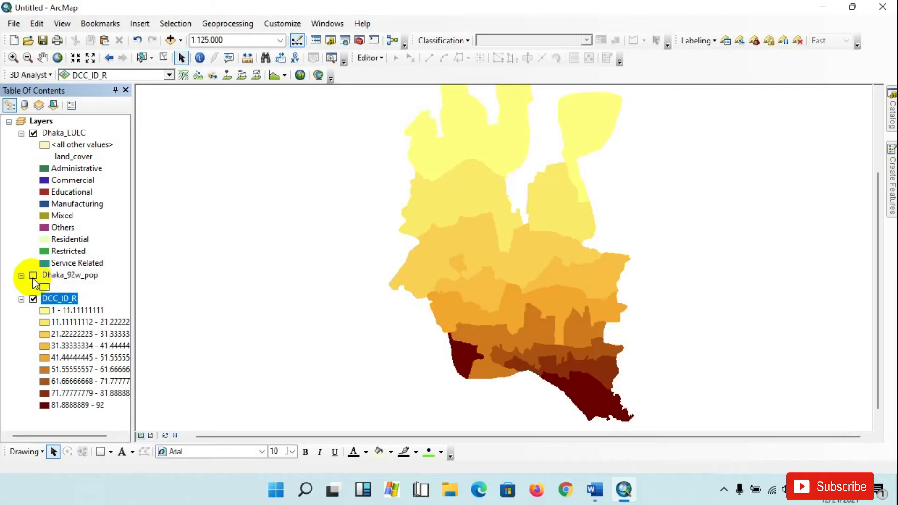
click(33, 133)
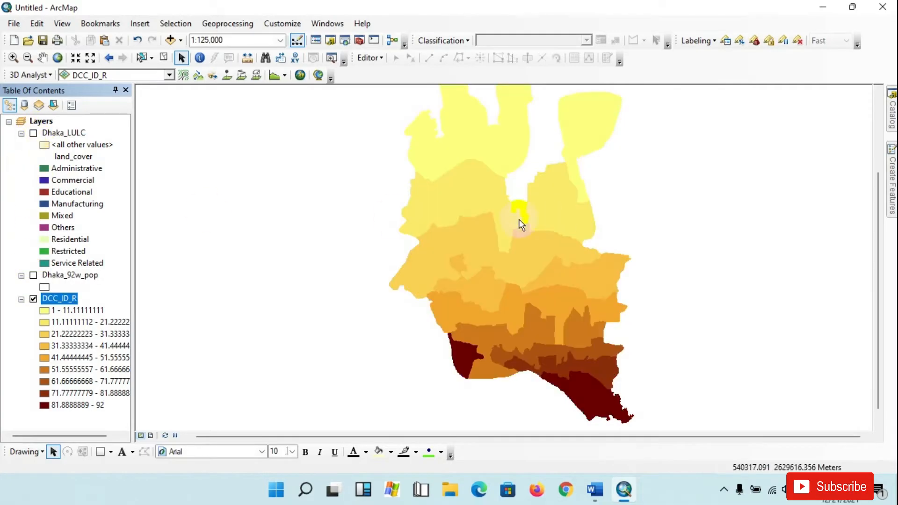
scroll(465, 281, up, 5)
scroll(465, 299, up, 1)
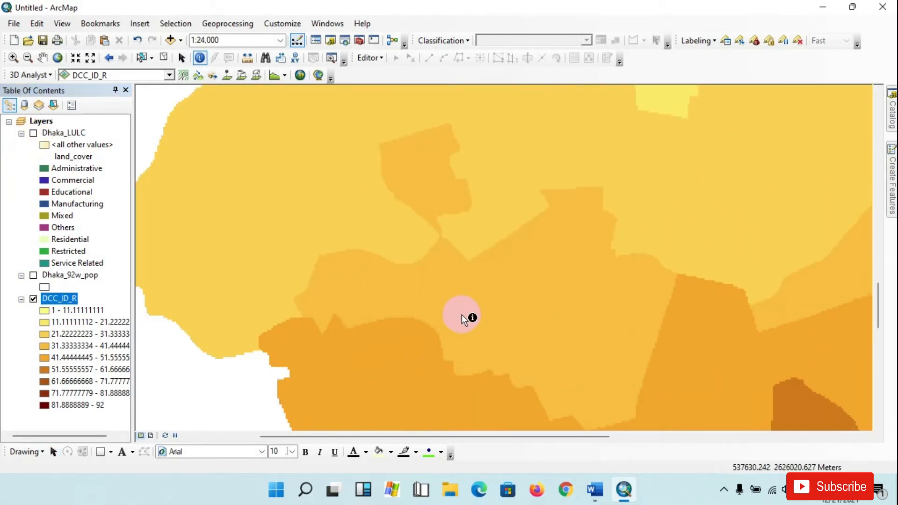
- Start another Feature to Raster conversion with Dhaka_92w_pop as the input features and ActualPop as the field
click(890, 110)
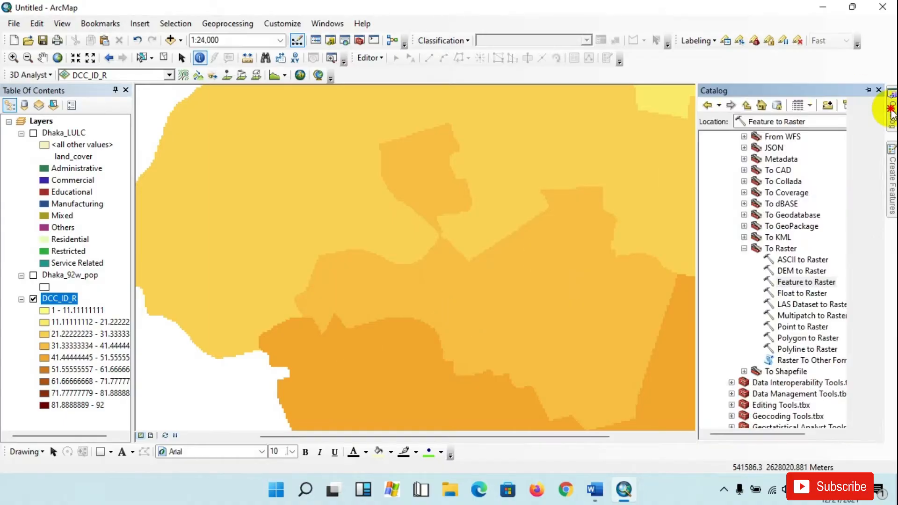
double_click(801, 283)
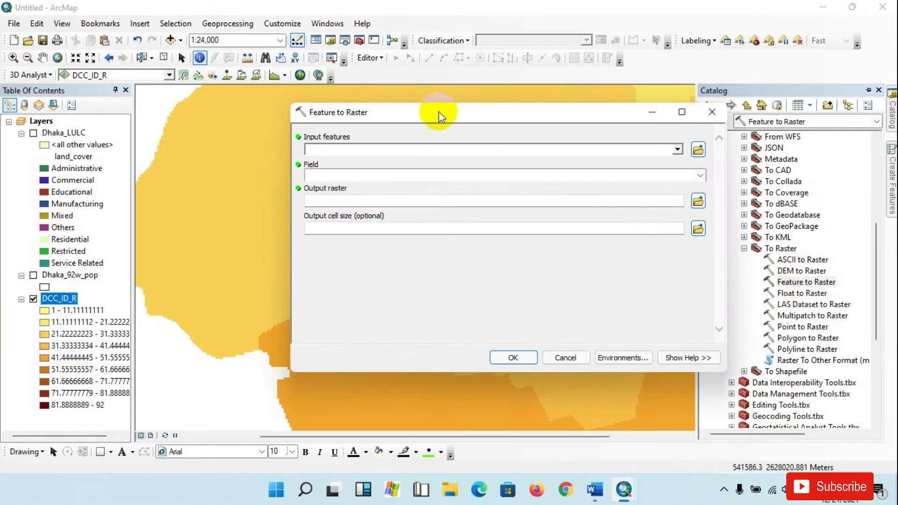
drag(436, 114, 373, 100)
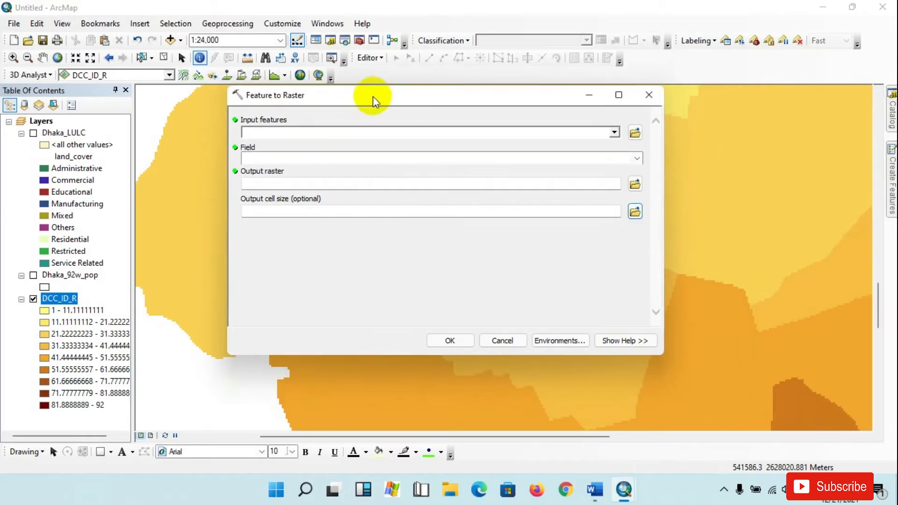
click(614, 133)
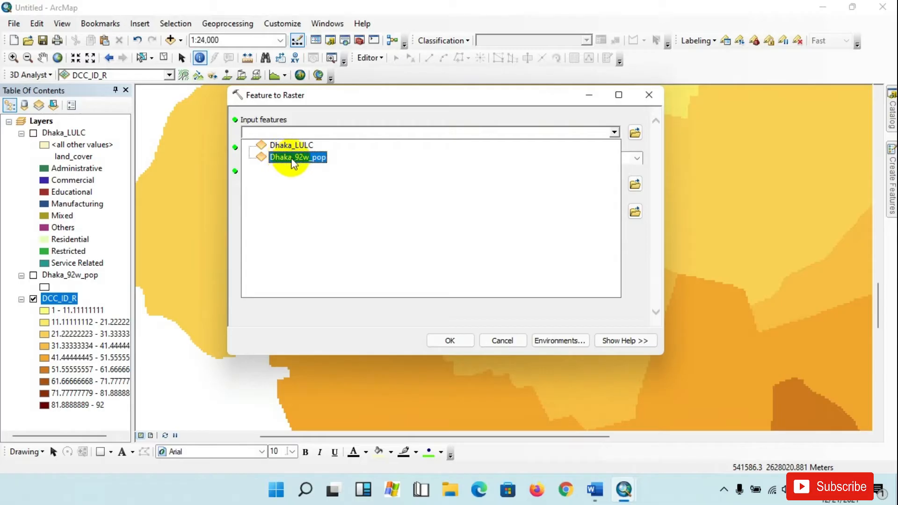
click(318, 161)
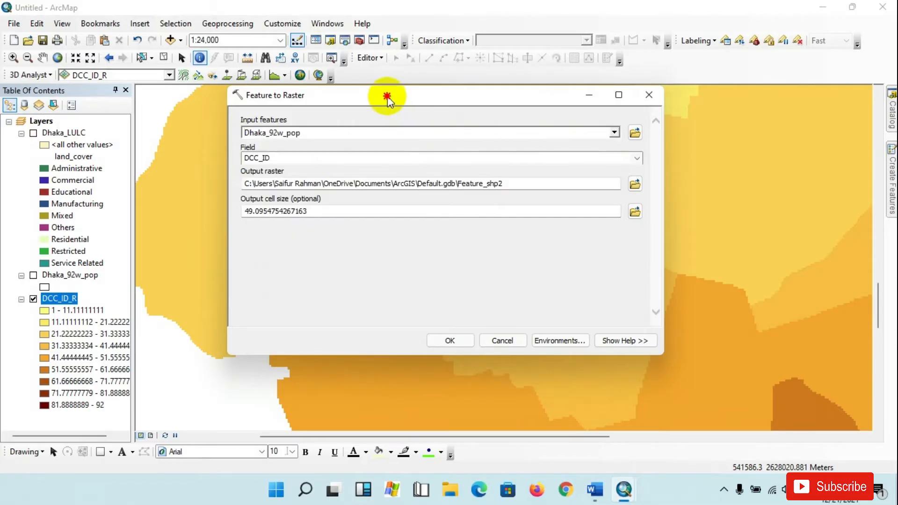
drag(387, 98, 421, 98)
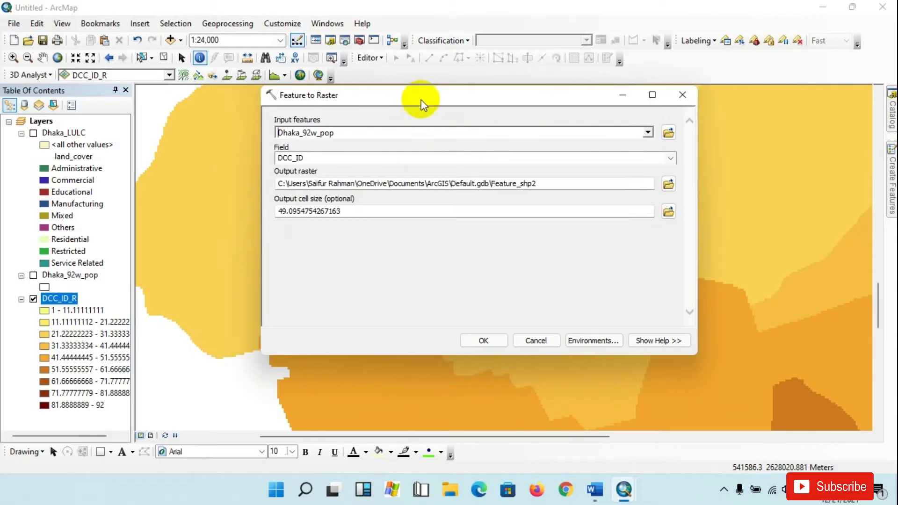
click(671, 159)
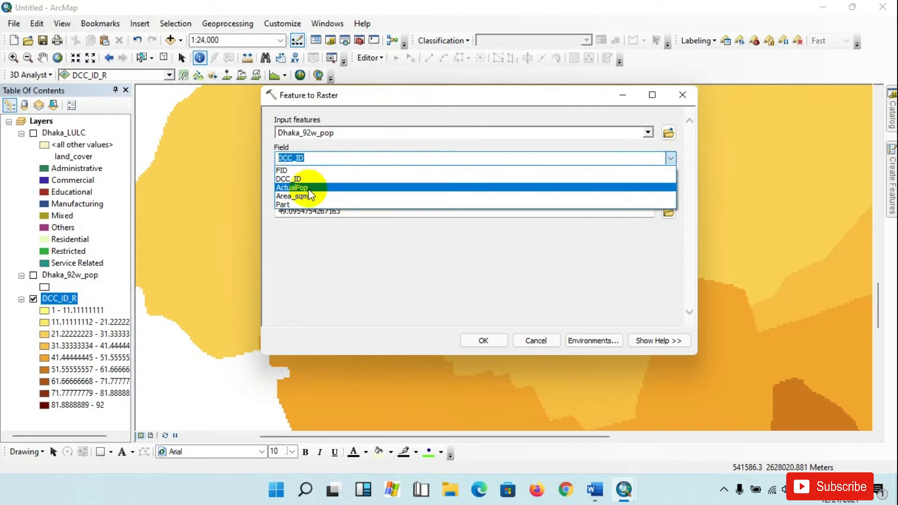
click(292, 187)
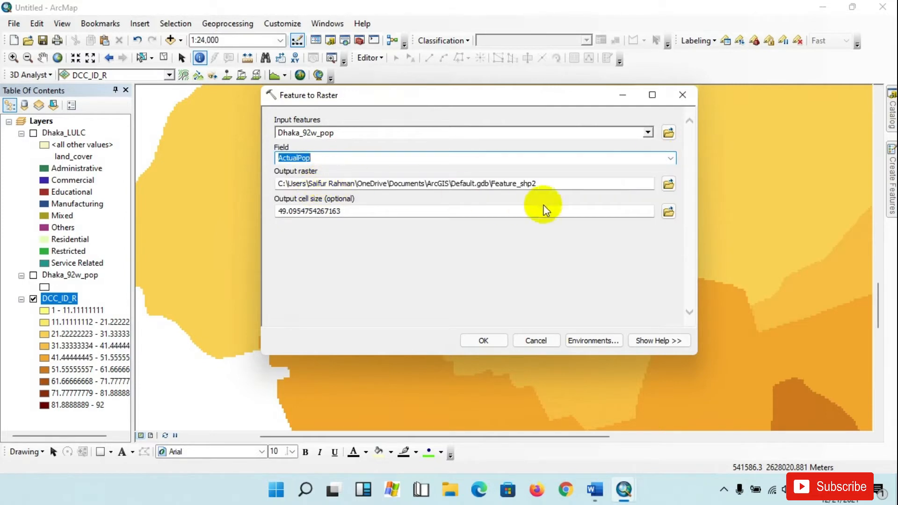
- Set the output raster to Pop_R in the Dasymetric Mapping folder on the desktop
click(669, 184)
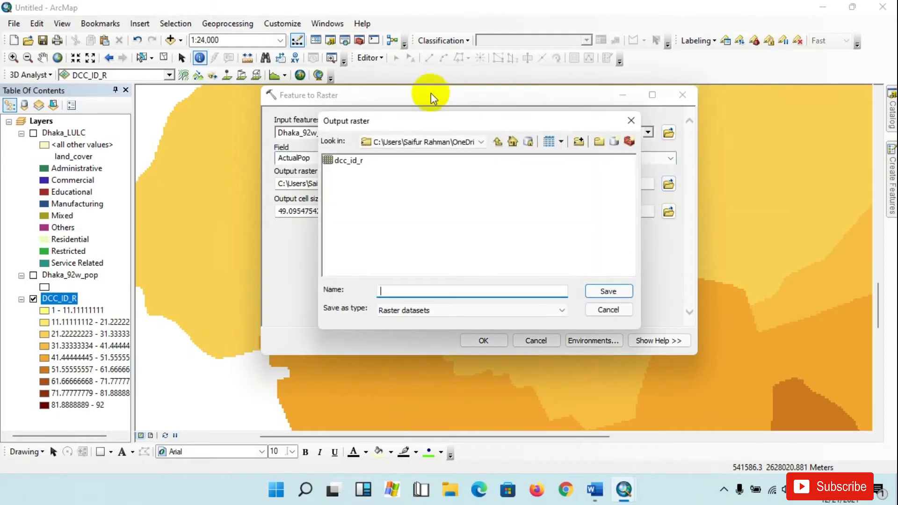
drag(442, 122, 419, 123)
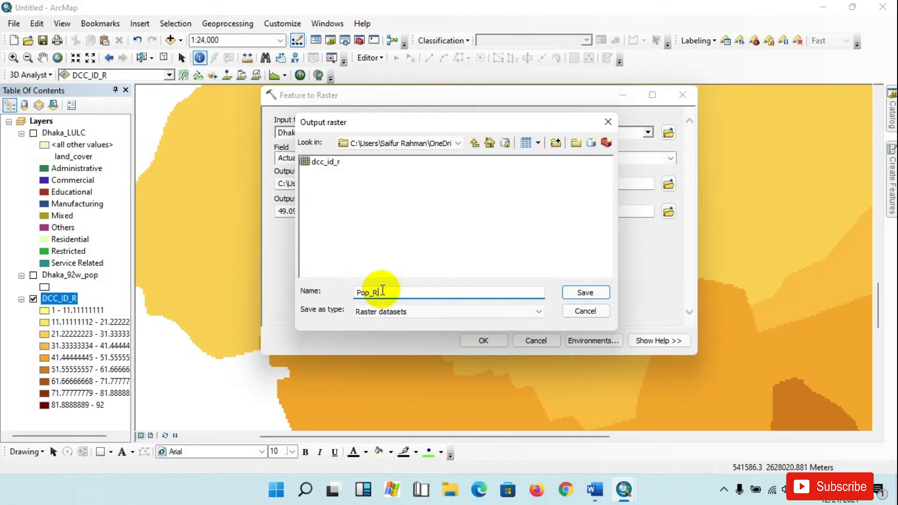
click(599, 296)
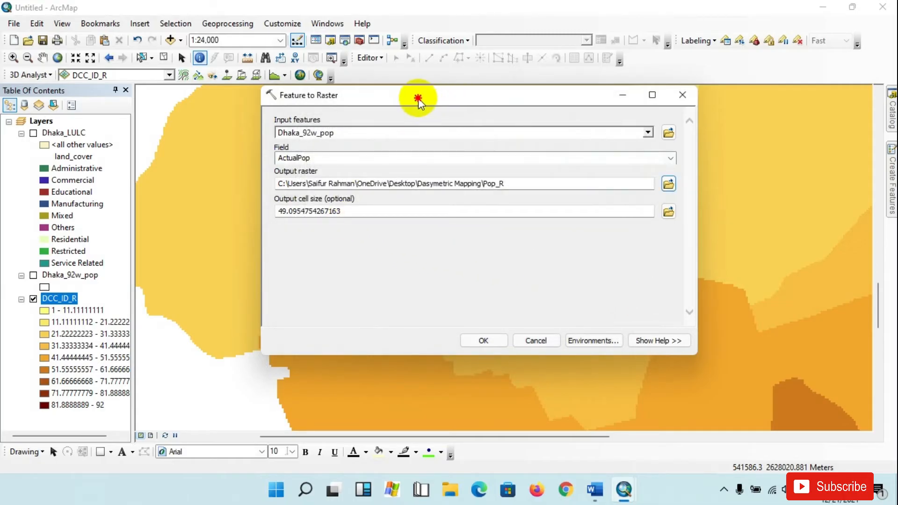
drag(417, 102, 379, 98)
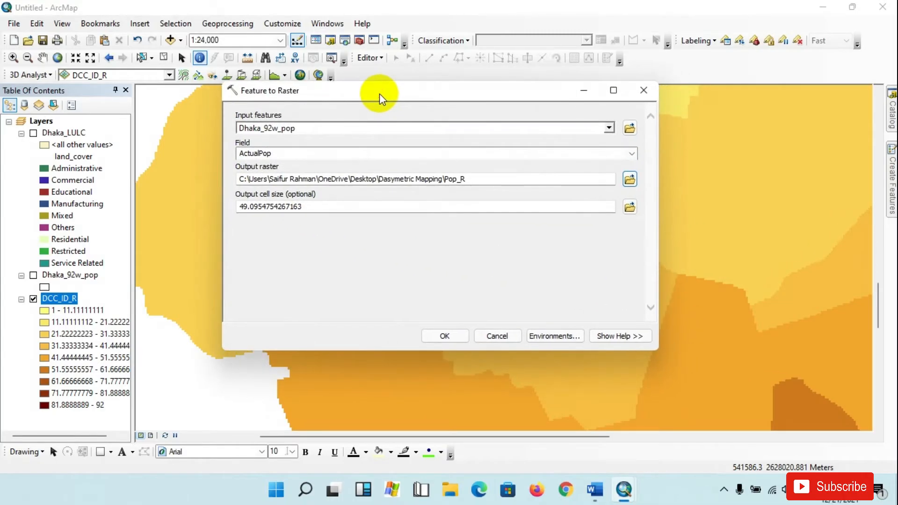
- Recheck the required resolution in the Word document, set the output cell size to 20 and run the ActualPop conversion
click(593, 489)
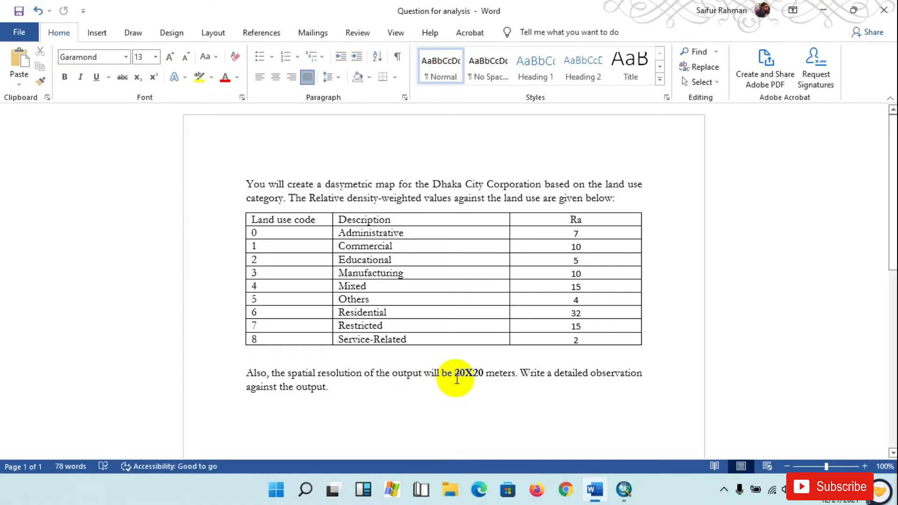
click(592, 493)
mouse_move(624, 489)
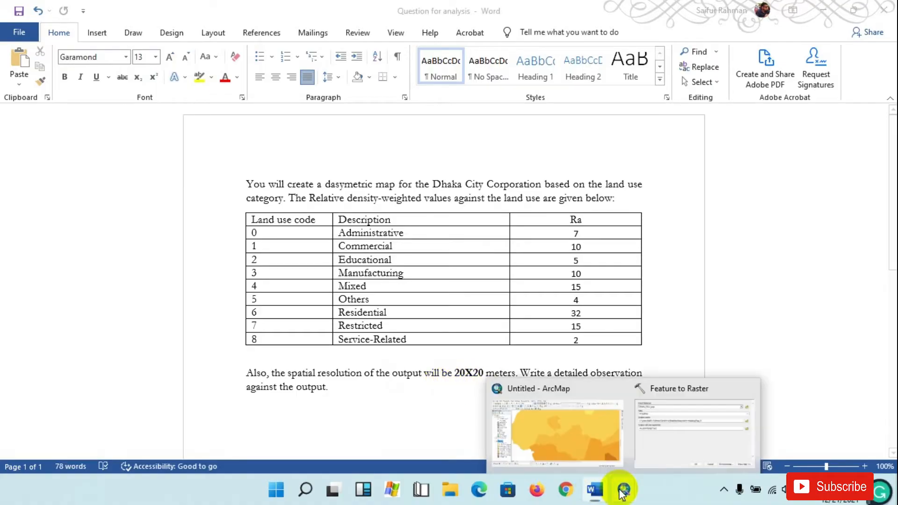
click(651, 452)
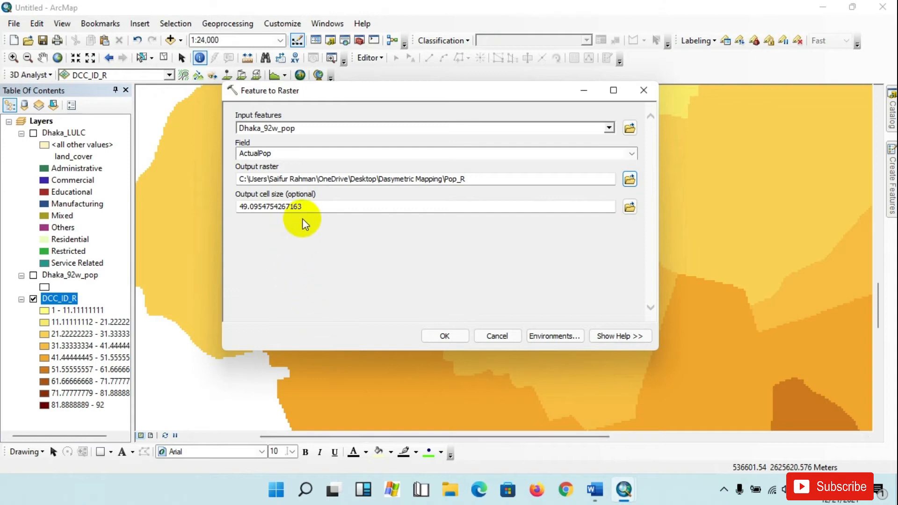
drag(310, 206, 233, 206)
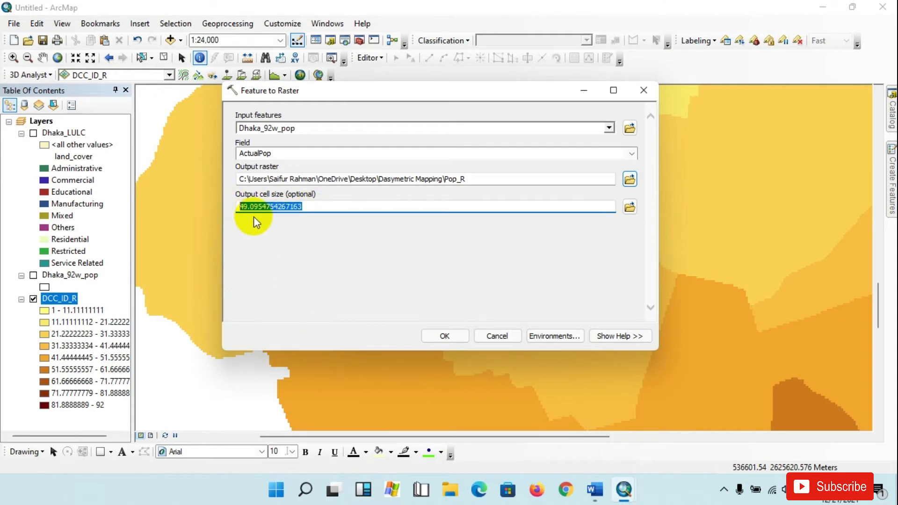
key(BackSpace)
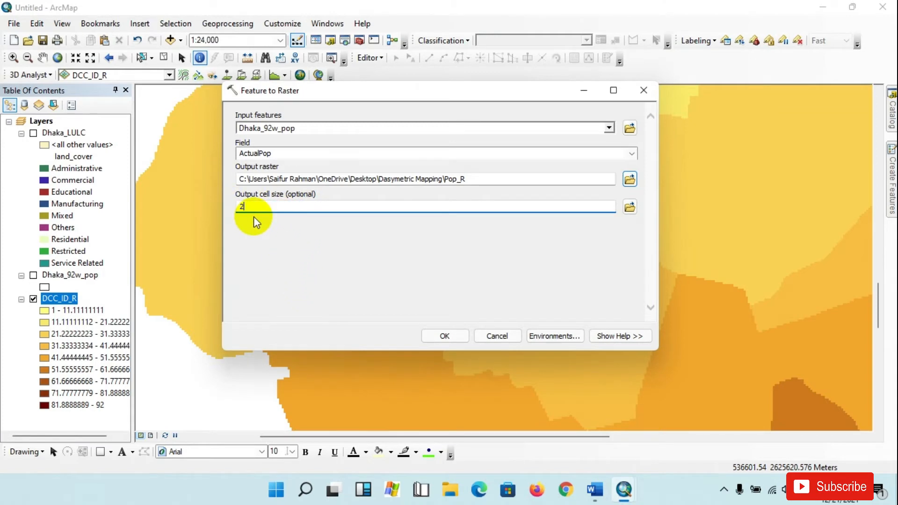
text(20)
click(371, 269)
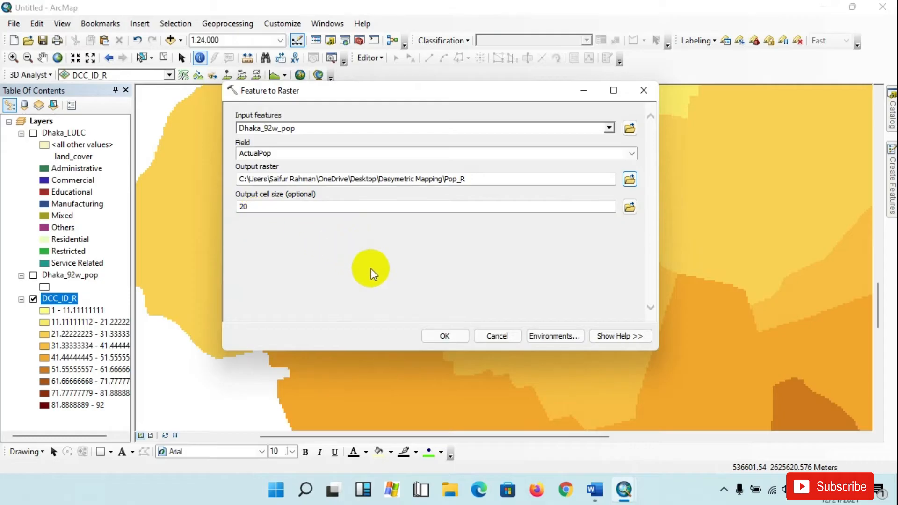
click(433, 336)
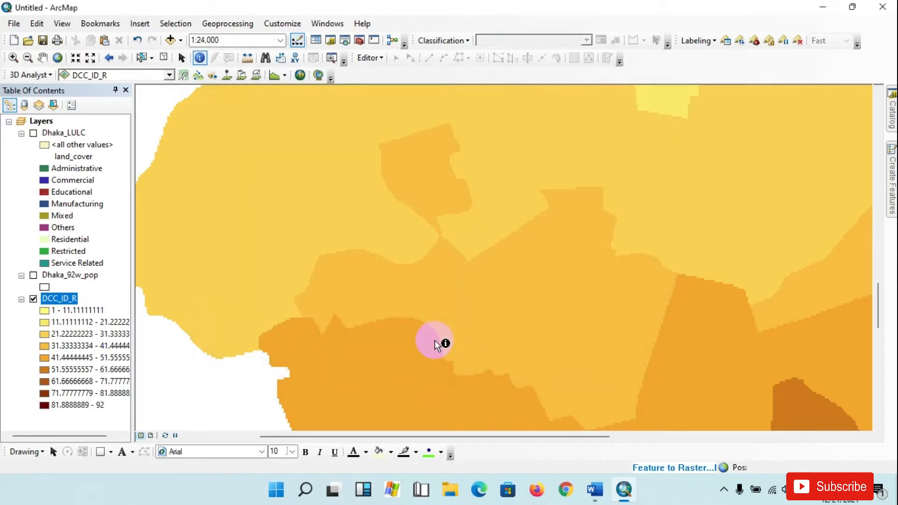
mouse_move(628, 482)
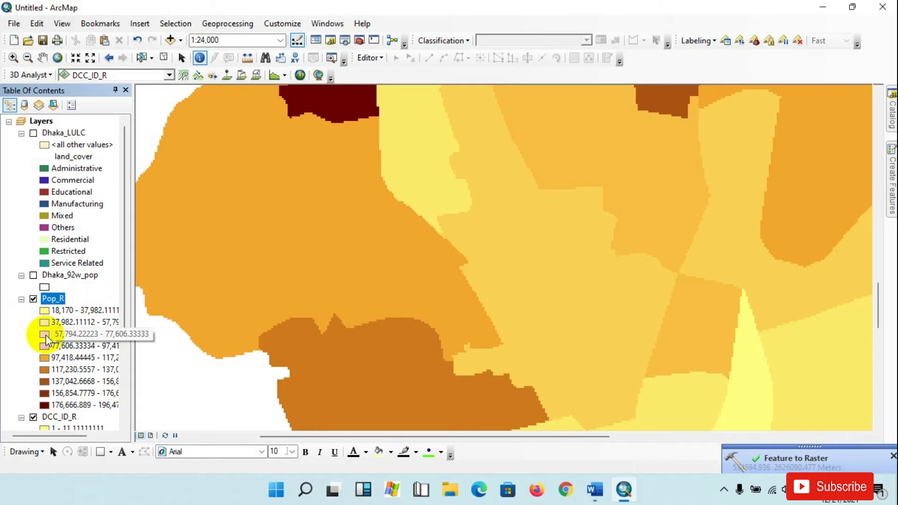
- Hide the DCC_ID_R layer and inspect the Pop_R raster across the city up to the northernmost ward
scroll(33, 304, down, 3)
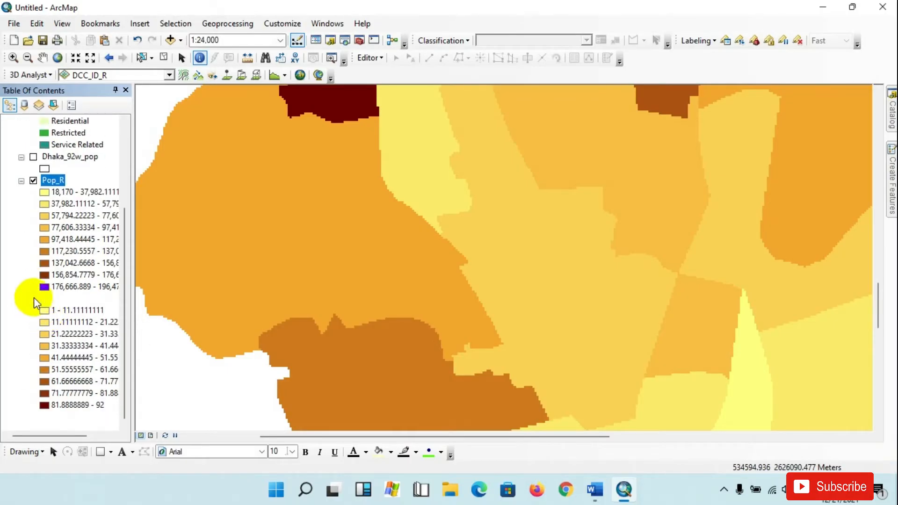
scroll(341, 302, up, 2)
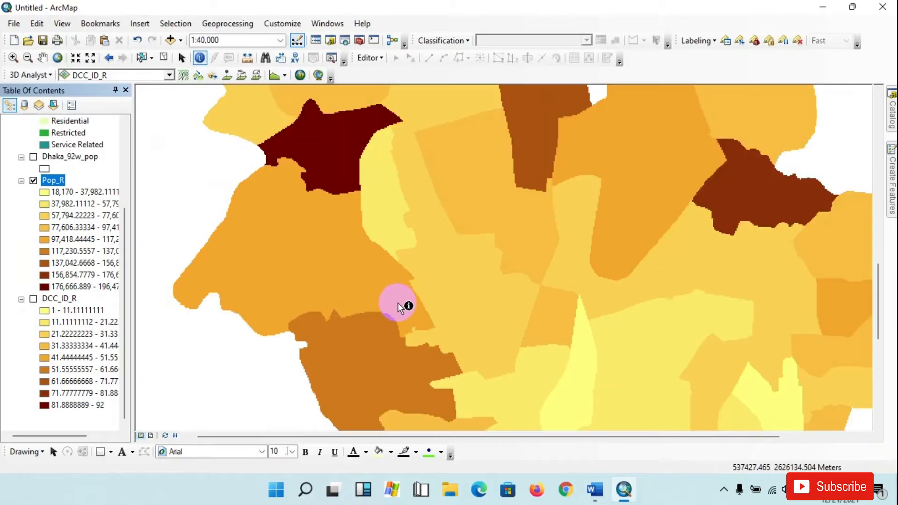
scroll(399, 307, up, 2)
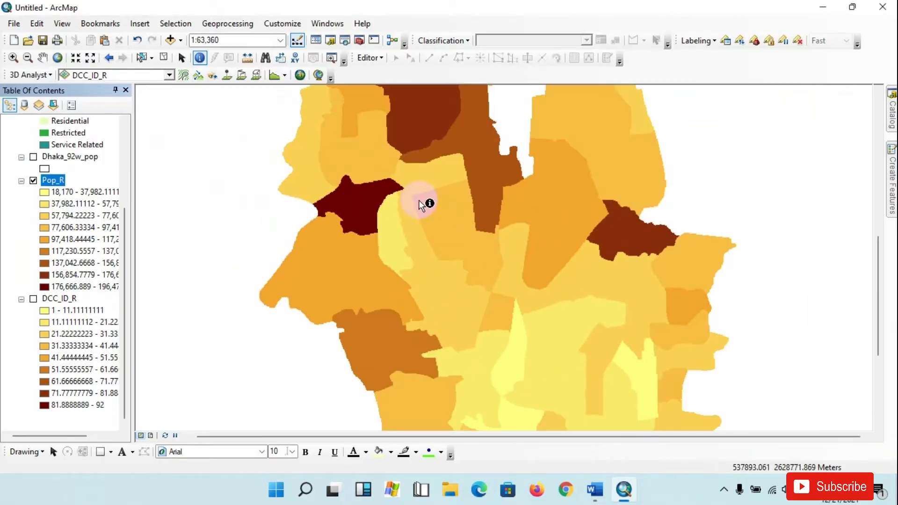
scroll(458, 265, down, 2)
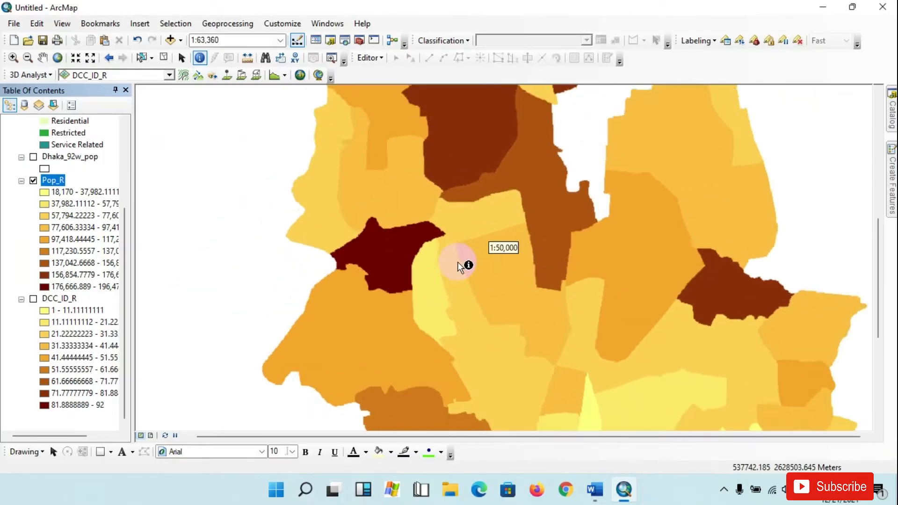
scroll(458, 263, down, 2)
scroll(468, 270, up, 3)
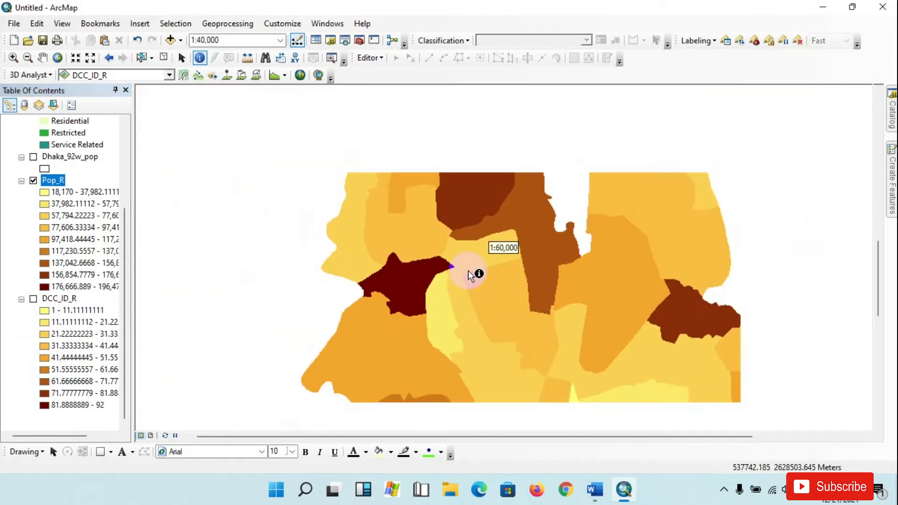
drag(461, 151, 461, 327)
drag(576, 161, 489, 234)
scroll(490, 239, down, 5)
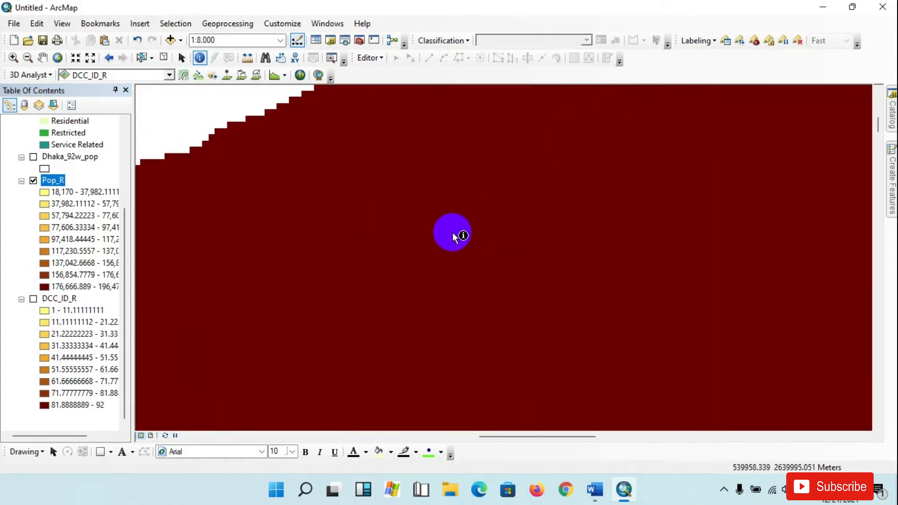
- Identify the Pop_R pixel value at several spots within the northernmost ward to compare the cells, and close the results
click(453, 233)
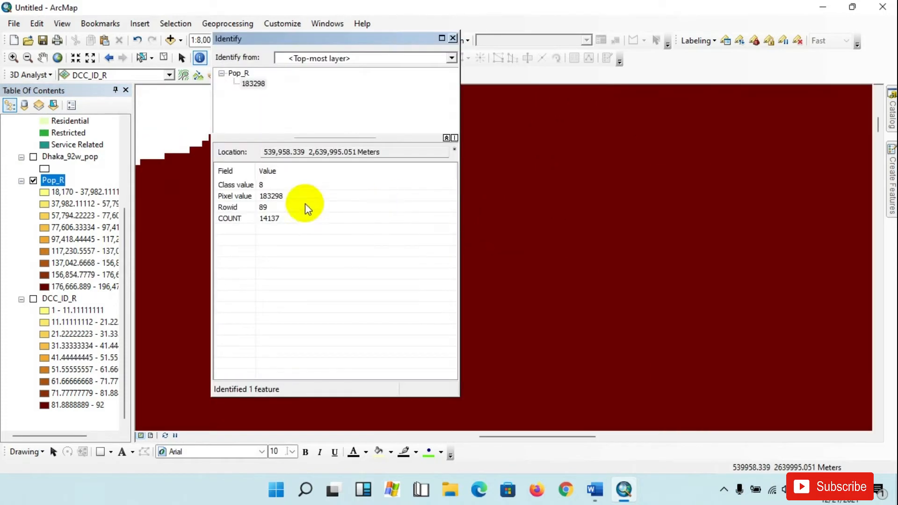
click(273, 198)
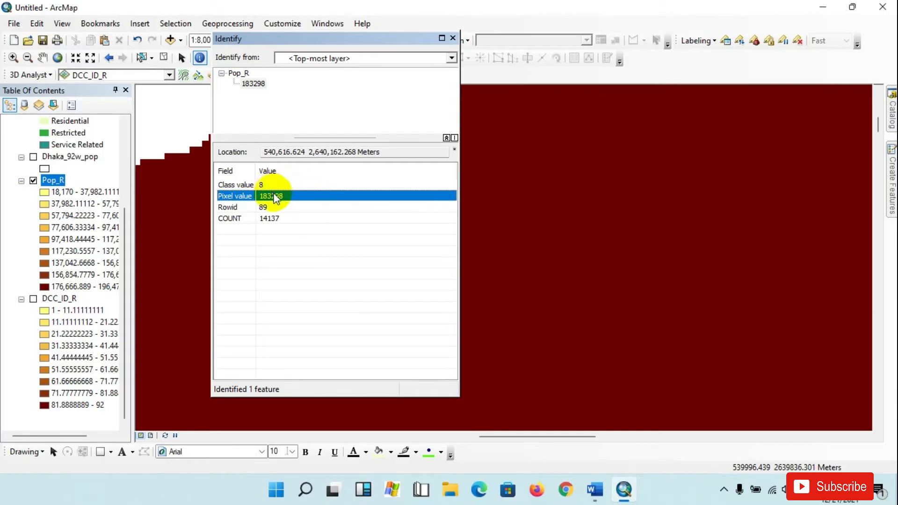
click(566, 215)
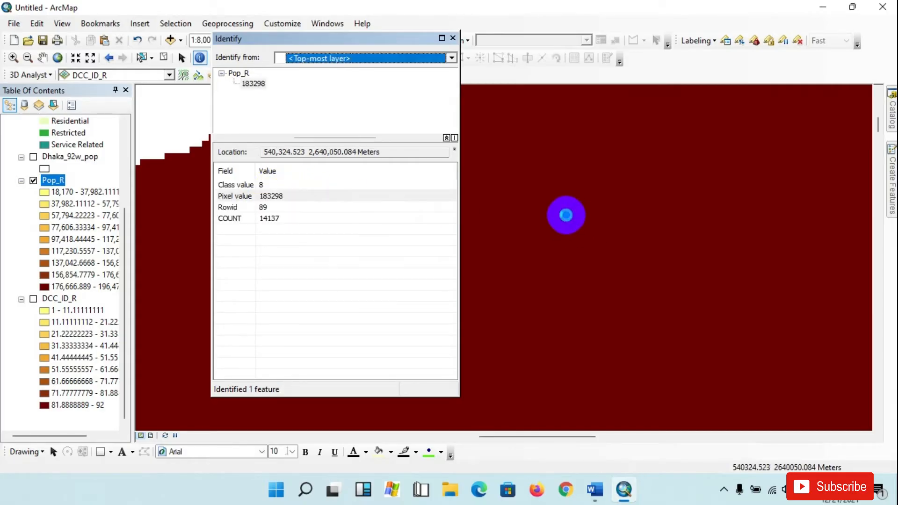
click(739, 193)
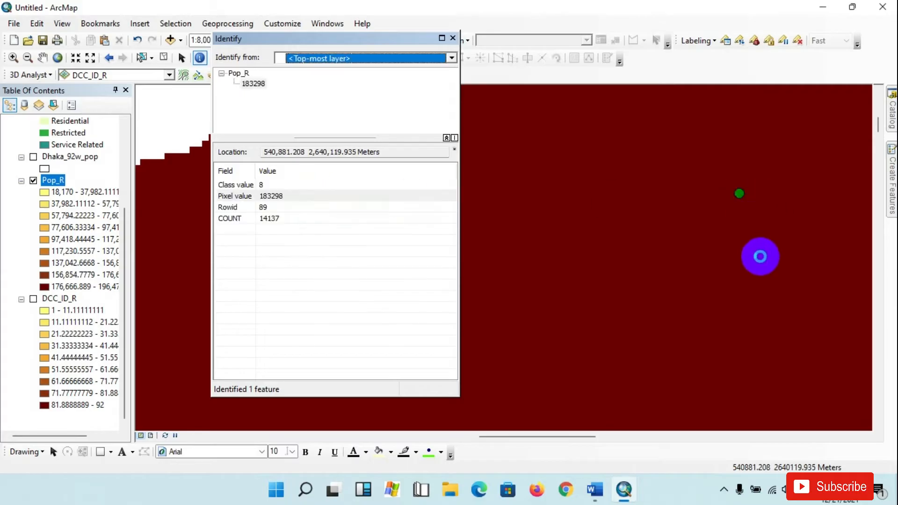
click(785, 326)
click(505, 361)
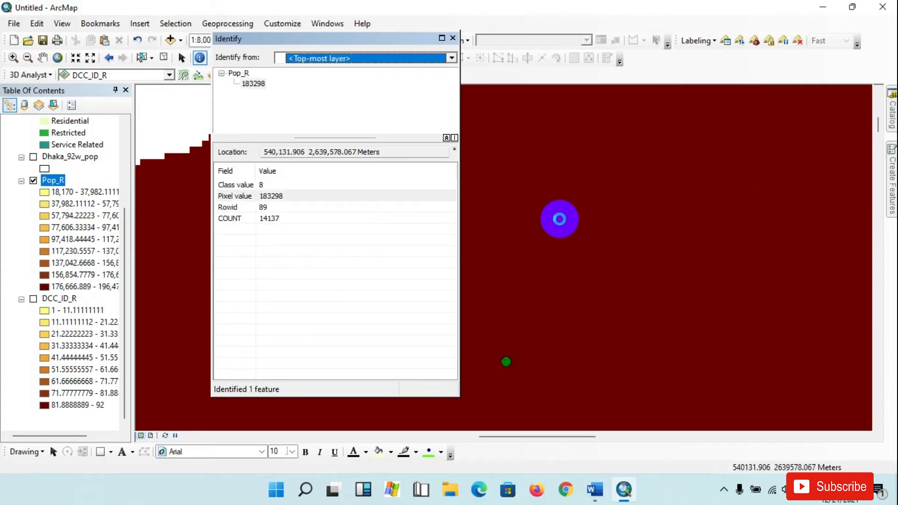
click(697, 145)
click(632, 276)
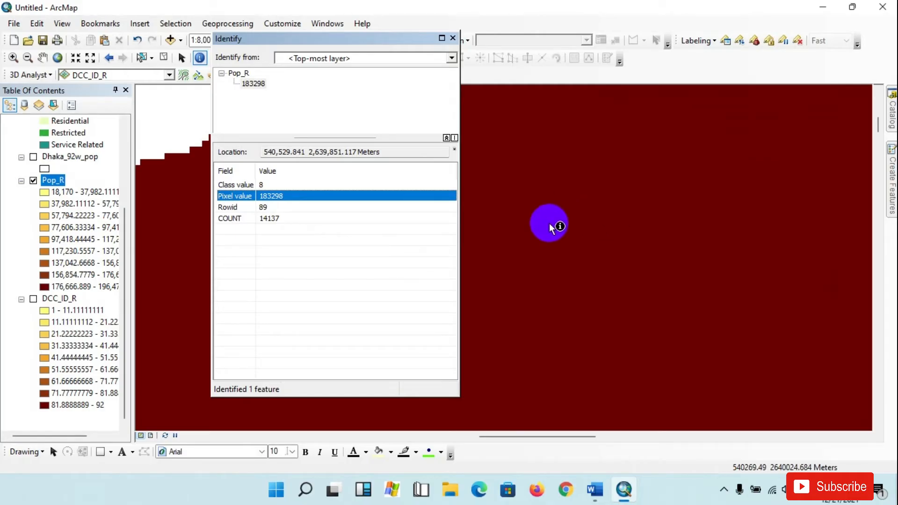
scroll(549, 223, up, 4)
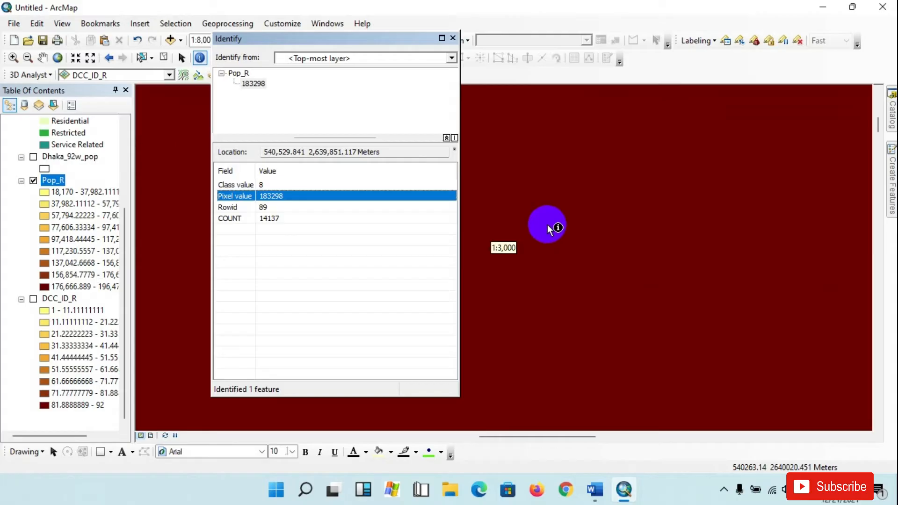
scroll(589, 239, up, 6)
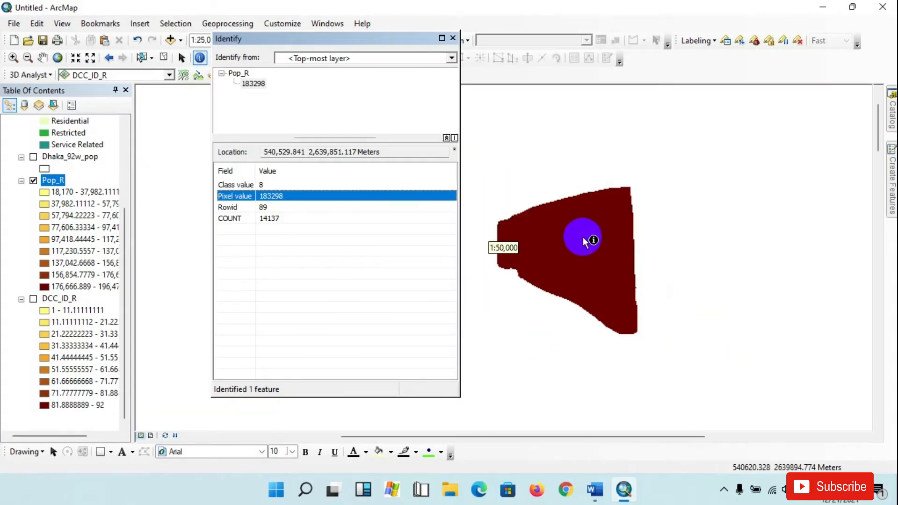
click(453, 38)
- Hide Pop_R, collapse the legends of DCC_ID_R, Pop_R and Dhaka_92w_pop, and display the Dhaka_LULC layer
click(34, 180)
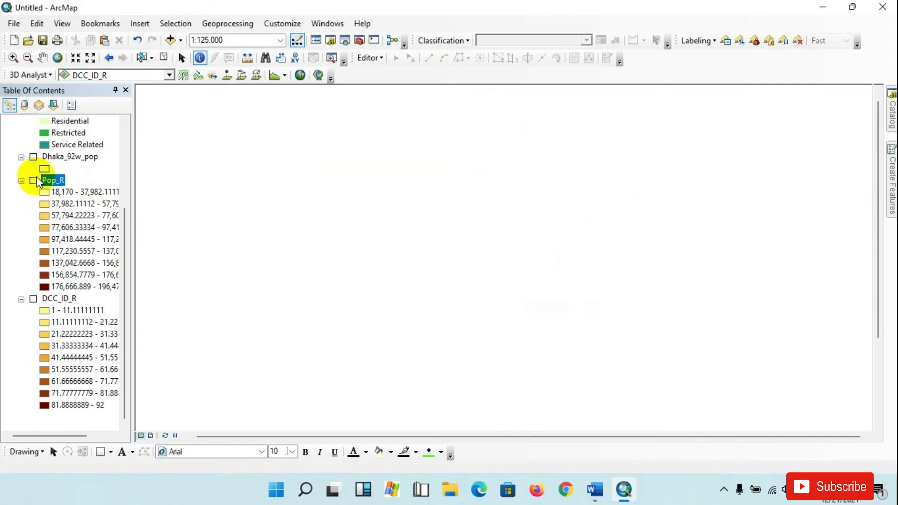
click(21, 299)
scroll(40, 160, up, 1)
click(21, 298)
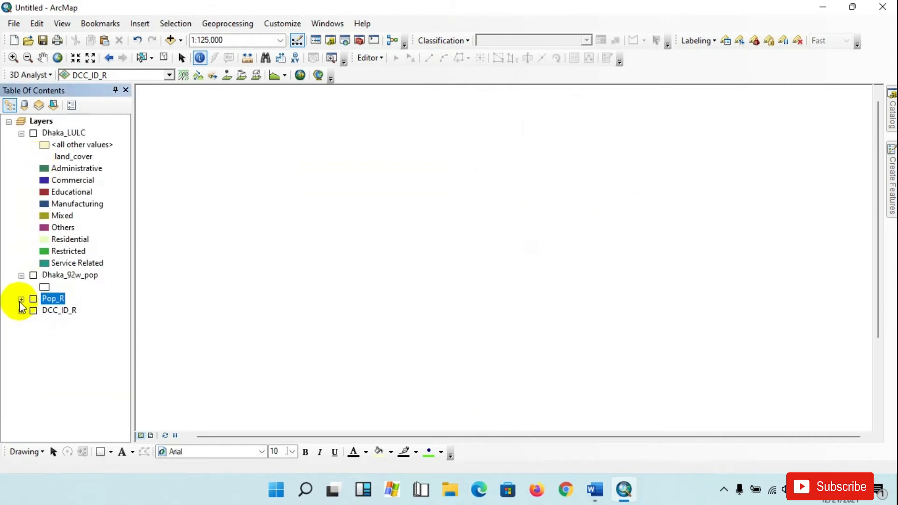
click(21, 275)
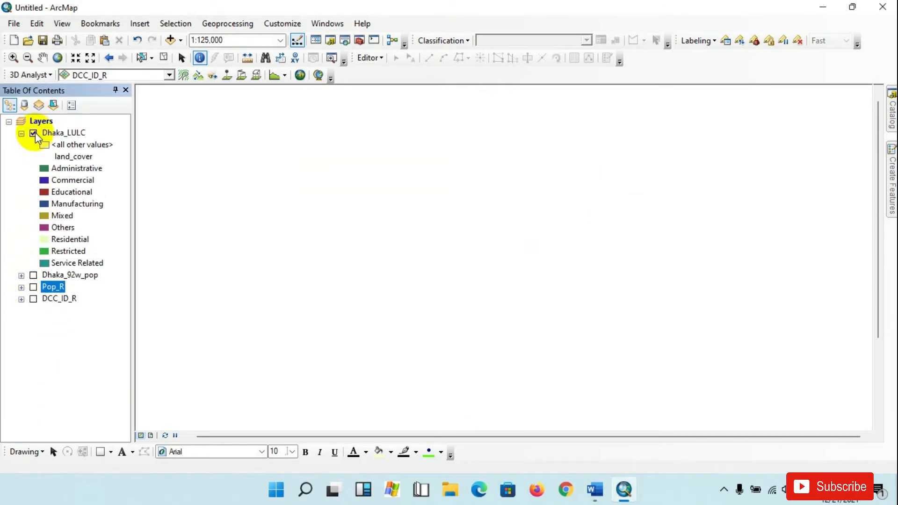
drag(459, 233, 410, 206)
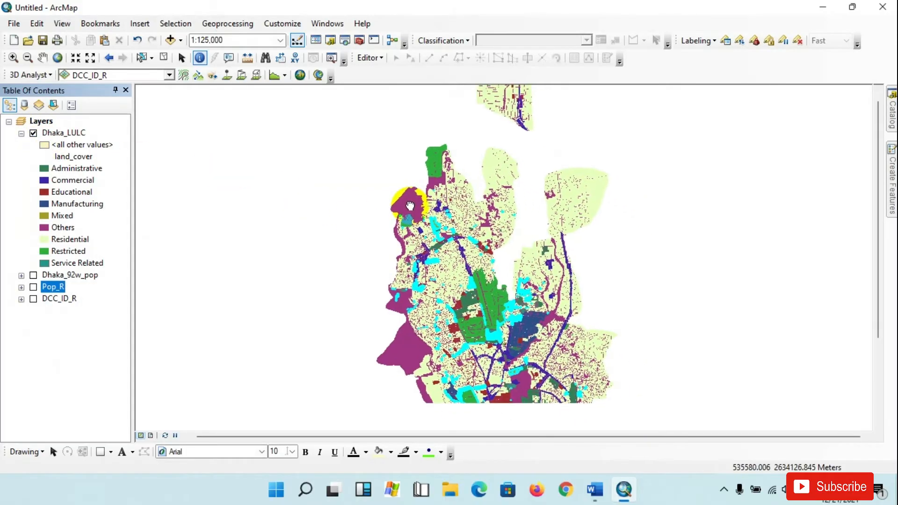
click(73, 158)
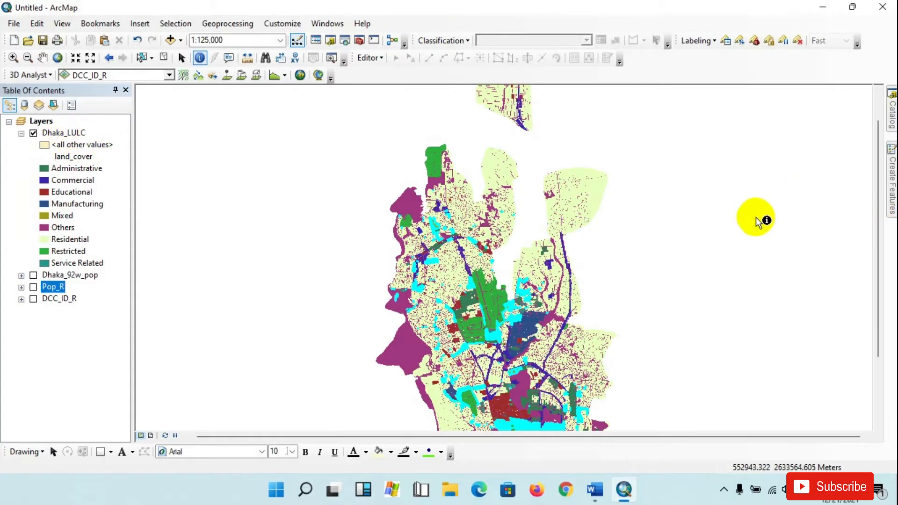
- Set up a Feature to Raster conversion of the Dhaka_LULC layer using the land_cover field
click(891, 110)
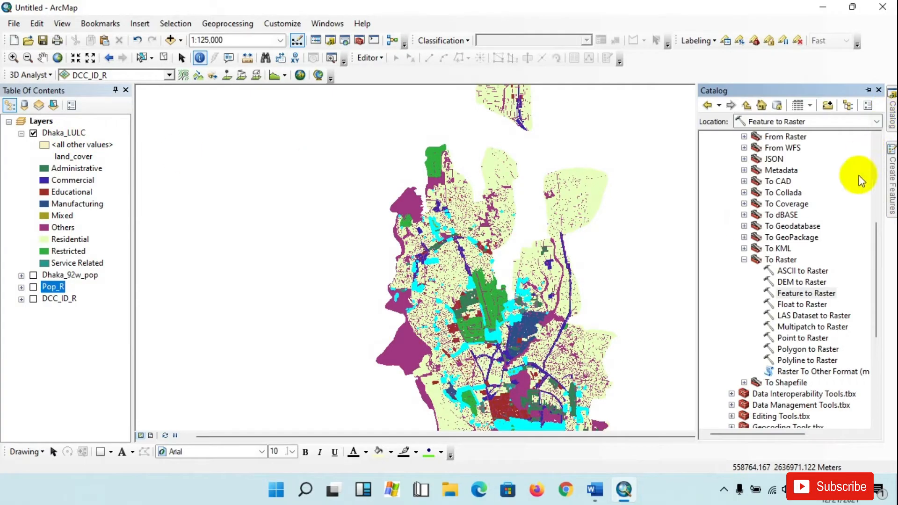
double_click(813, 293)
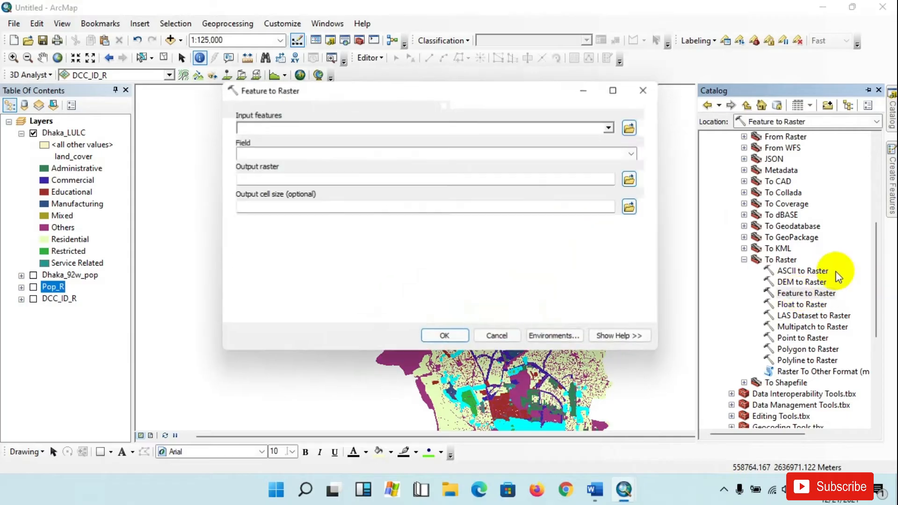
click(609, 128)
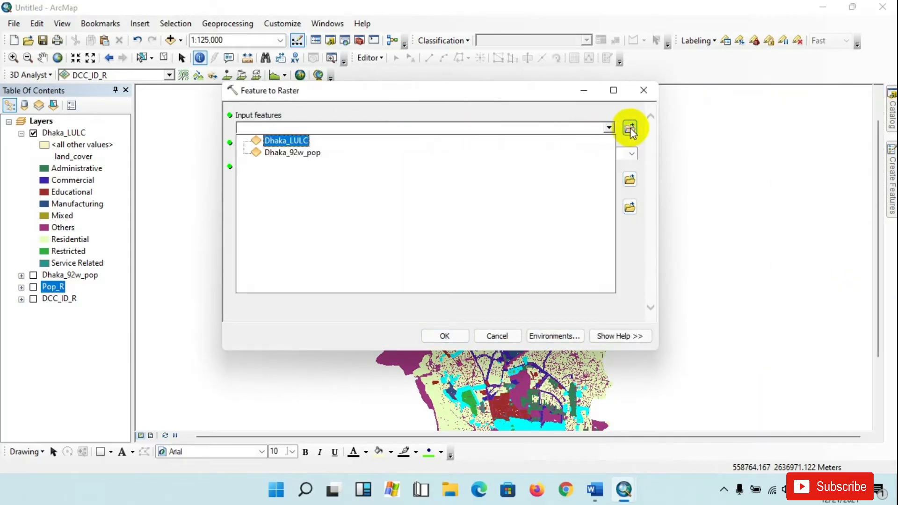
click(288, 140)
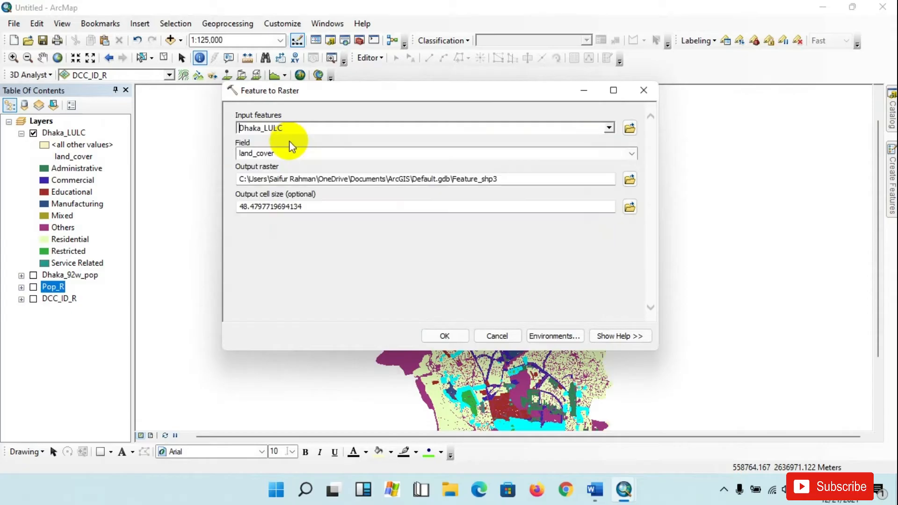
click(631, 157)
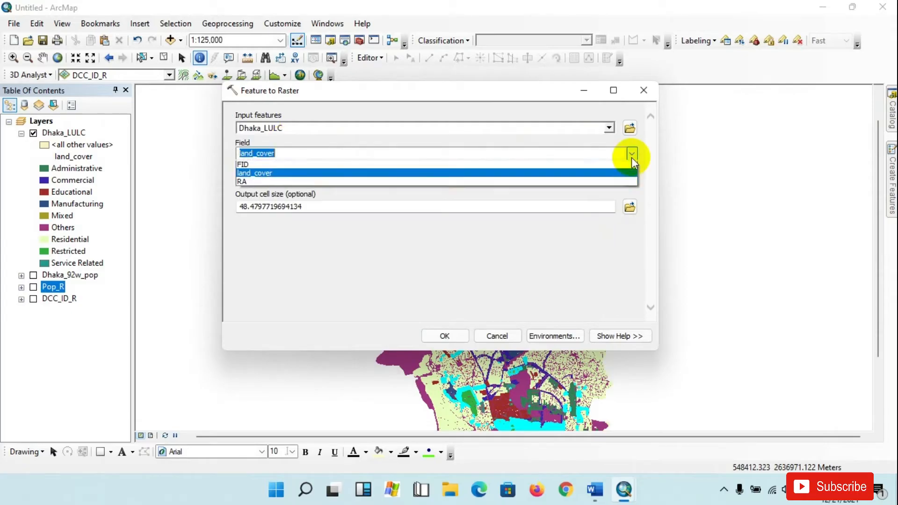
click(279, 175)
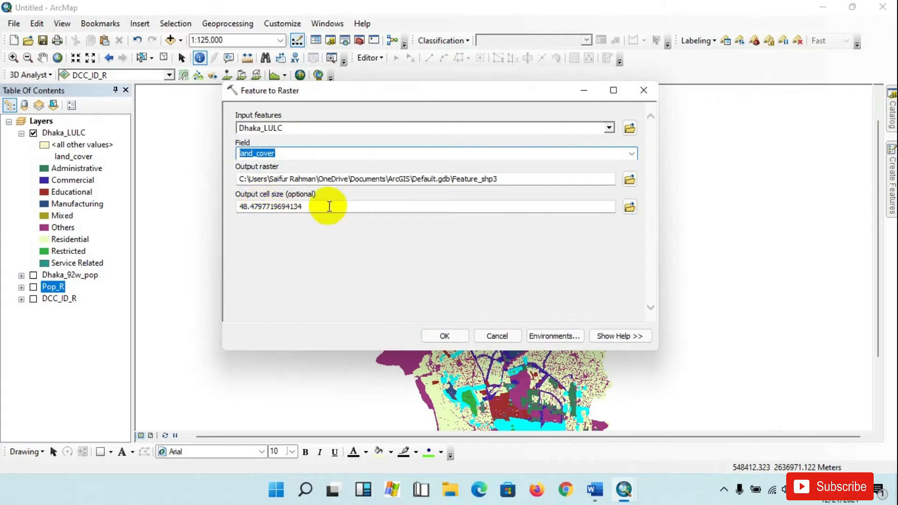
- Set the output cell size to 20, name the output raster LULC and run the land-cover conversion
drag(329, 206, 229, 197)
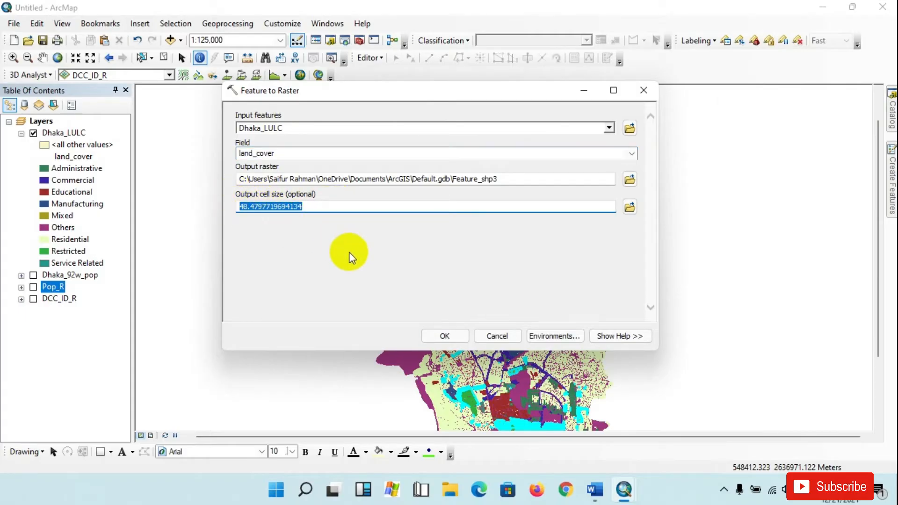
text(20)
click(379, 251)
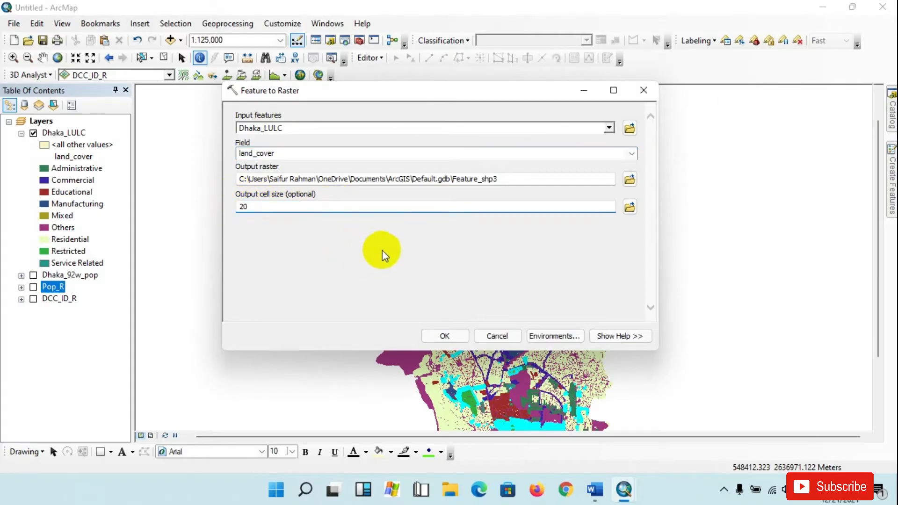
drag(415, 95, 472, 202)
click(616, 183)
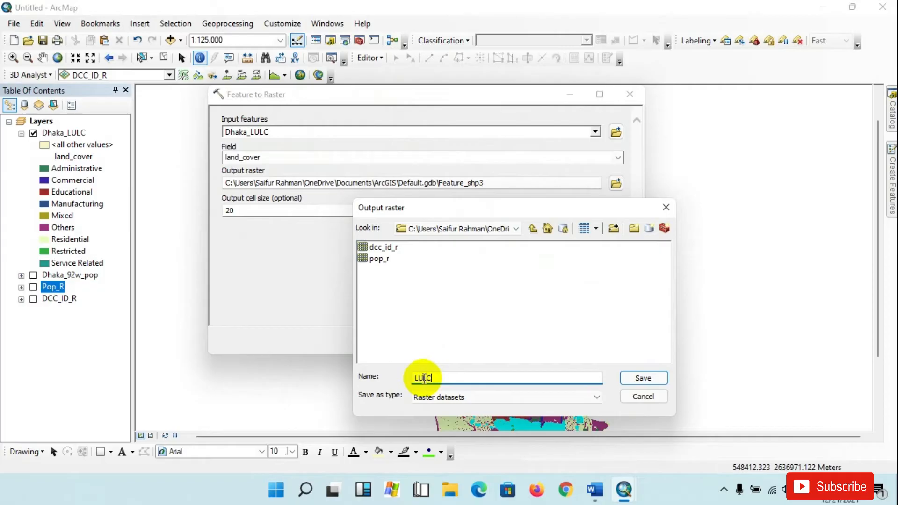
click(641, 381)
click(428, 341)
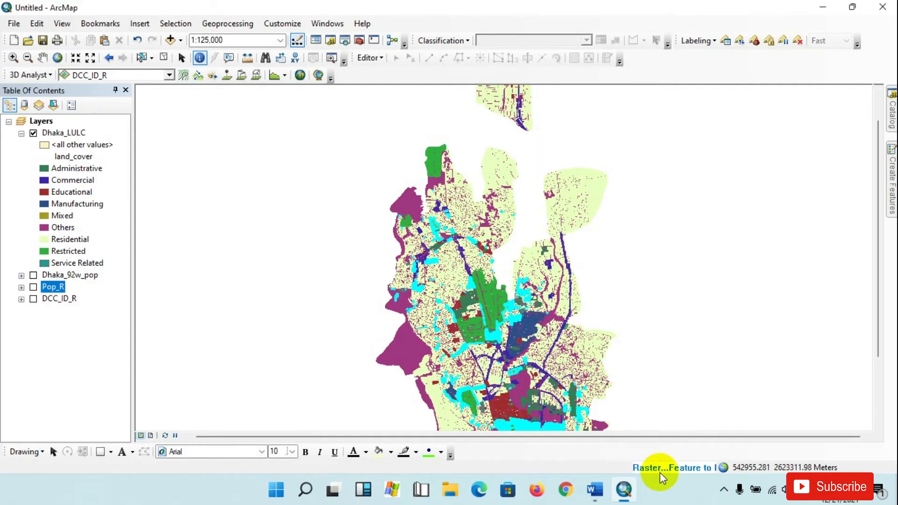
- Hide the Dhaka_LULC layer and inspect the land-cover classes and pixels of the LULC raster across the city
scroll(538, 407, up, 2)
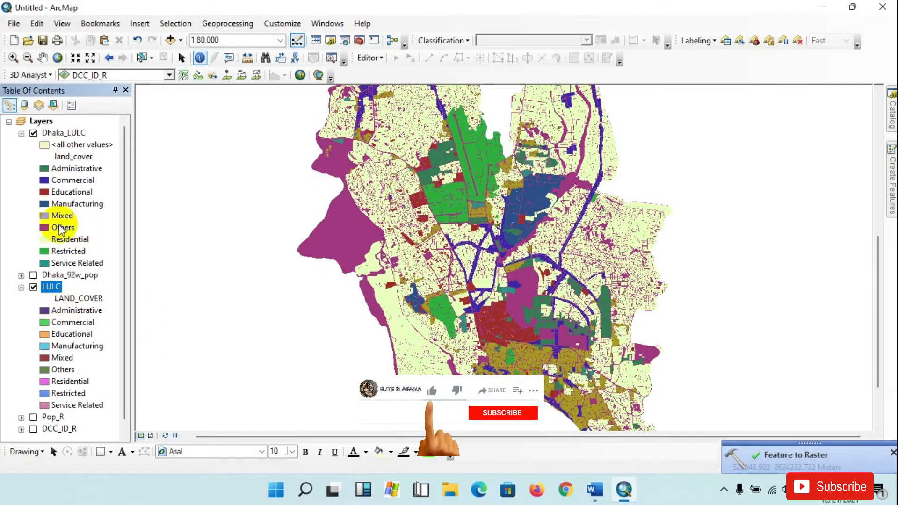
click(34, 133)
click(33, 134)
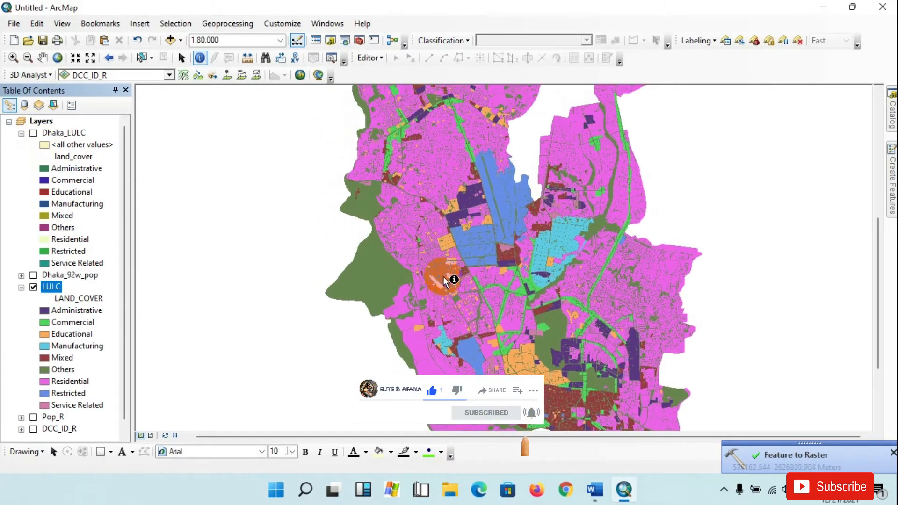
key(Down)
key(Right)
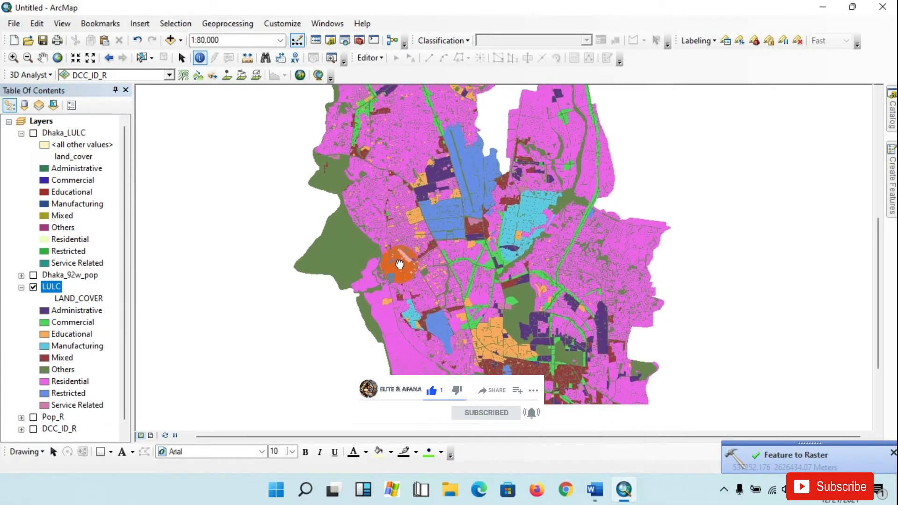
scroll(444, 302, up, 2)
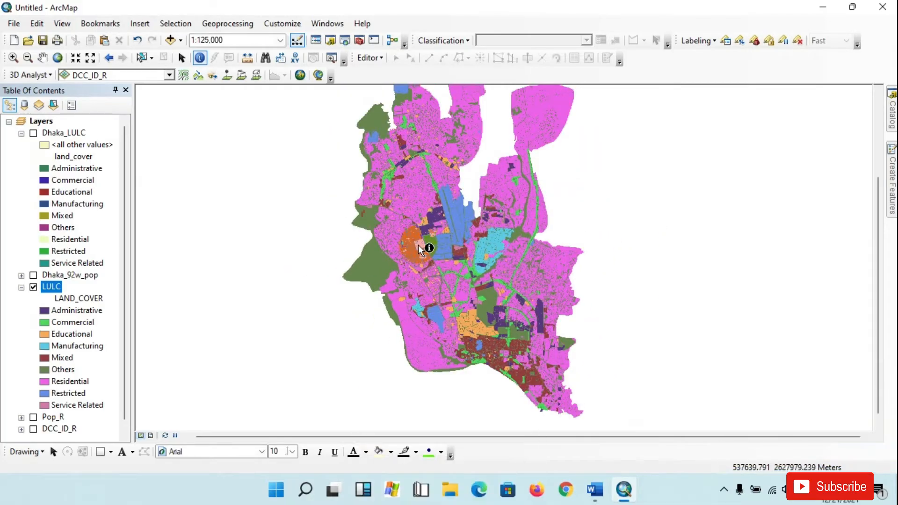
key(Left)
scroll(444, 251, down, 2)
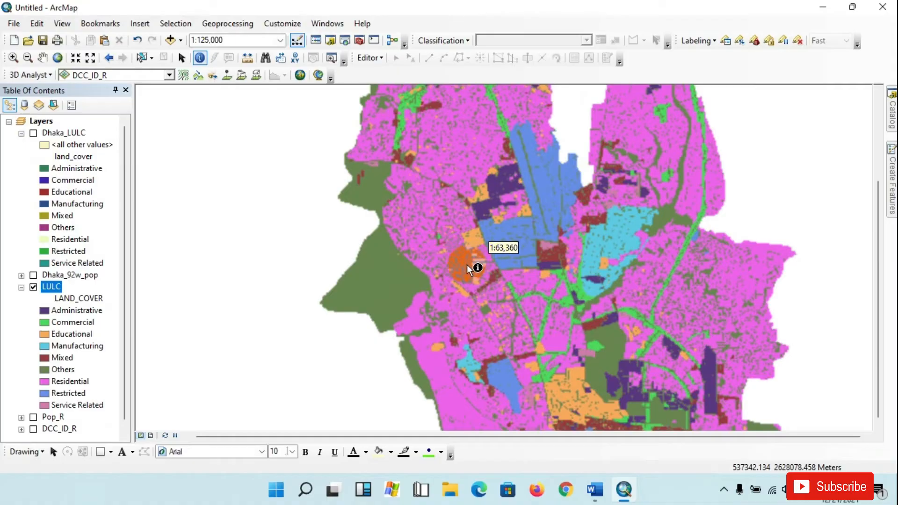
scroll(466, 257, down, 3)
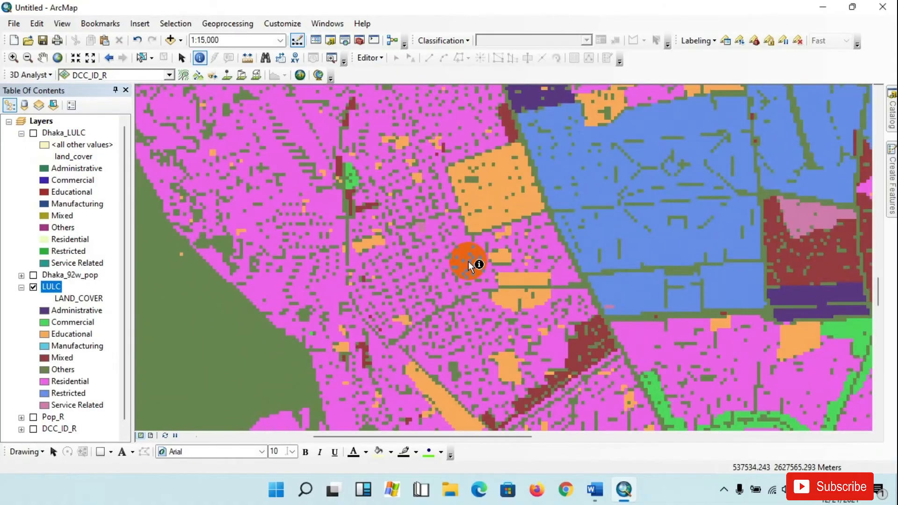
scroll(468, 261, up, 3)
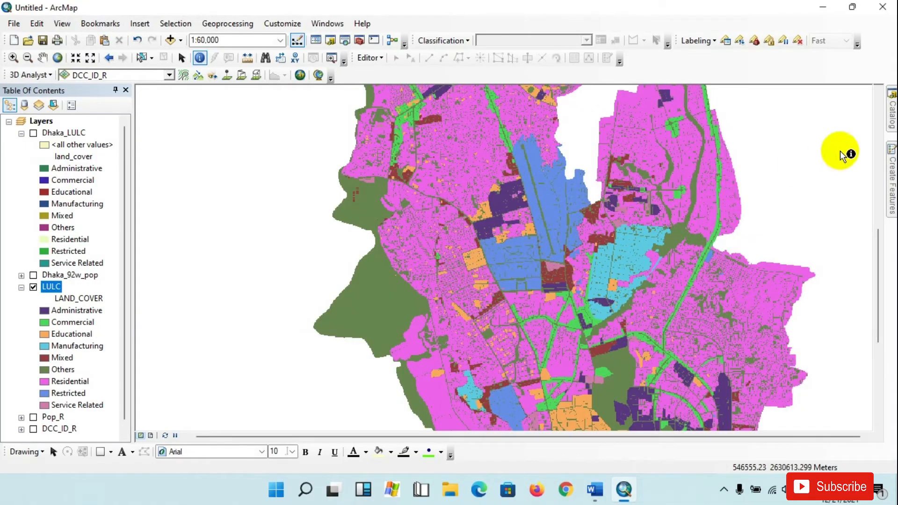
- Set up another Feature to Raster conversion of the Dhaka_LULC layer using the RA field
click(891, 114)
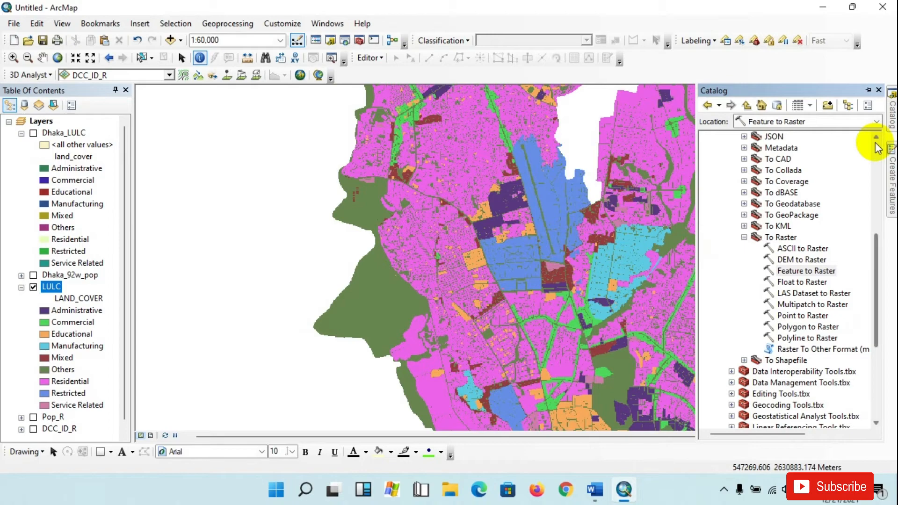
double_click(805, 271)
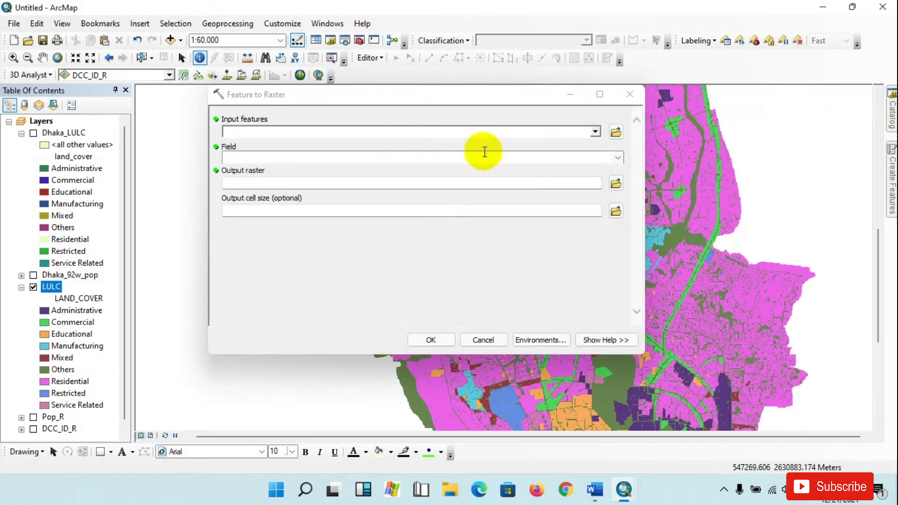
click(594, 132)
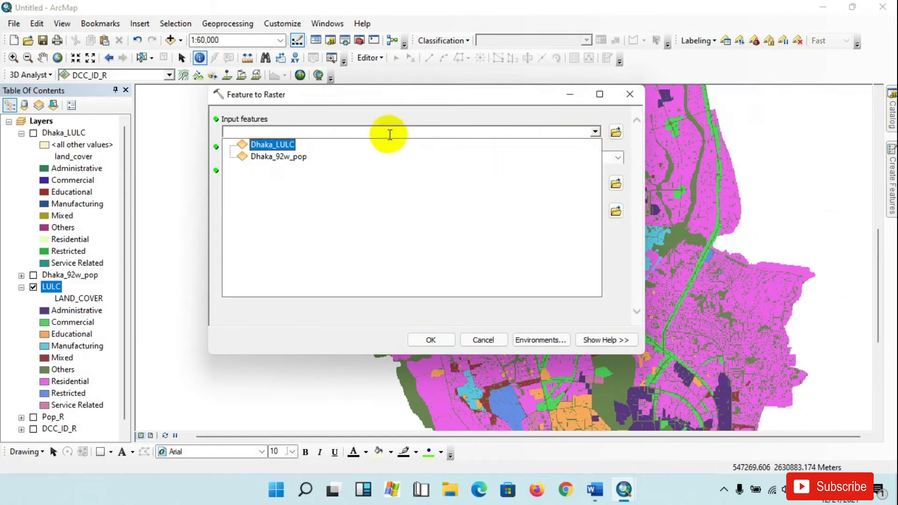
click(275, 149)
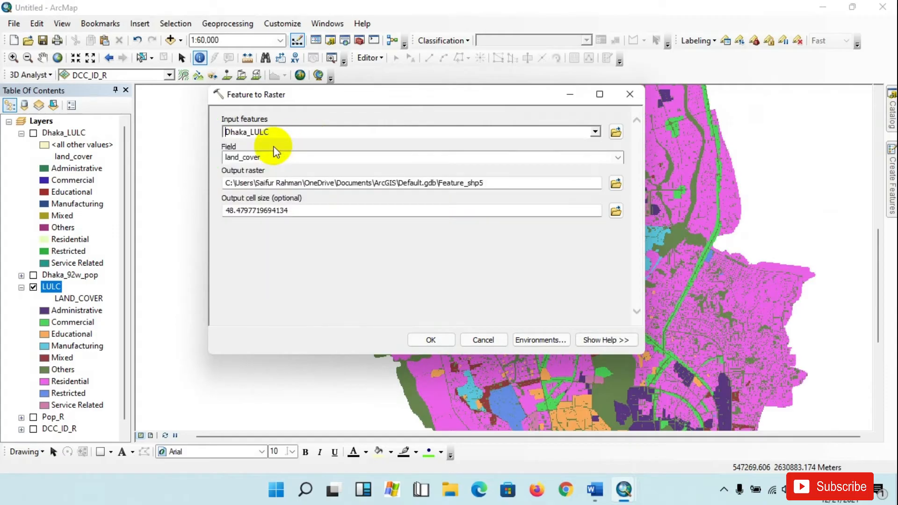
click(616, 159)
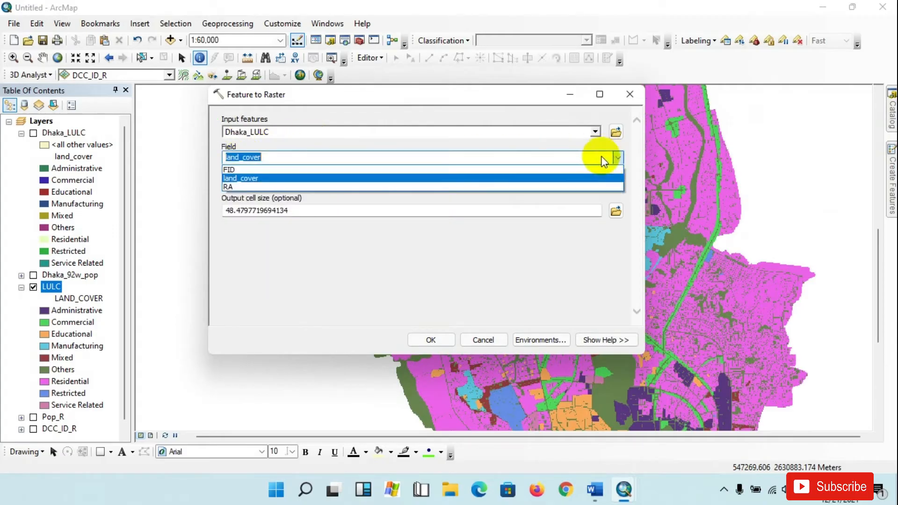
click(231, 187)
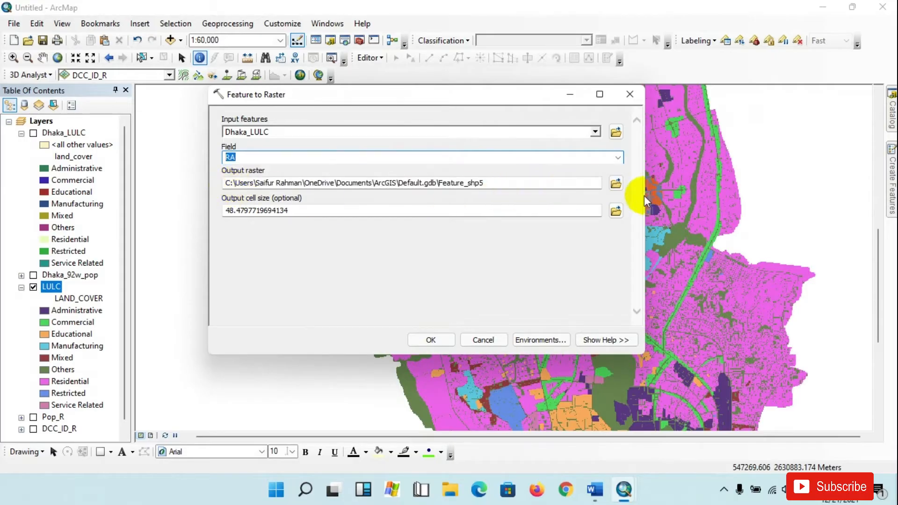
- Name the output raster Rweight in the Dasymetric Mapping folder, set the cell size to 20 and run the RA conversion
click(616, 183)
drag(311, 93, 435, 199)
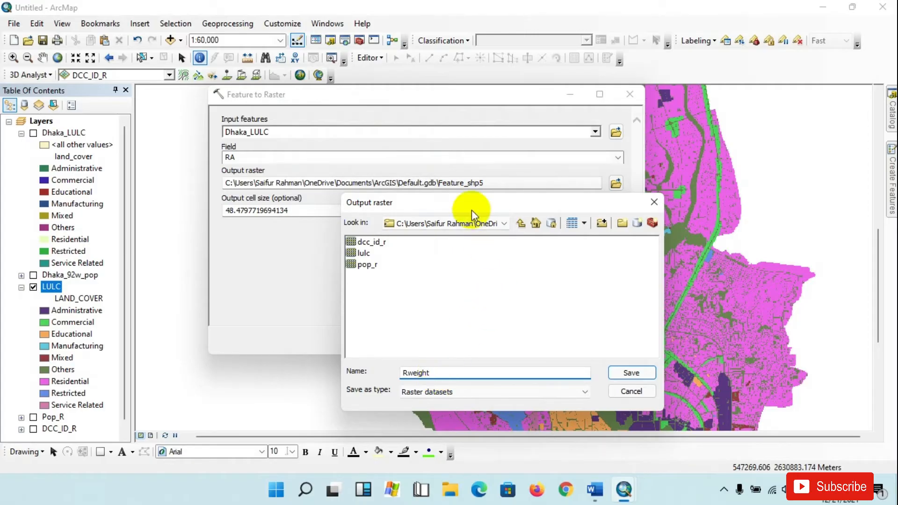
drag(471, 210, 415, 132)
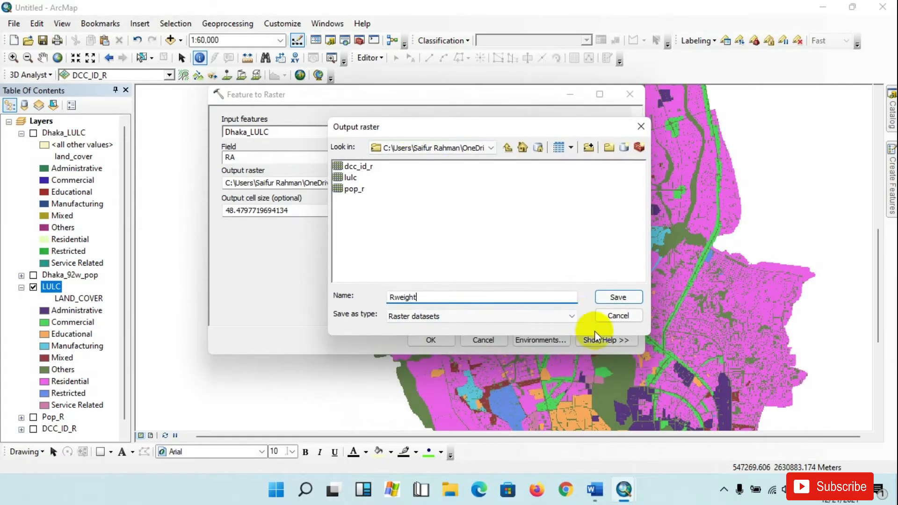
click(621, 298)
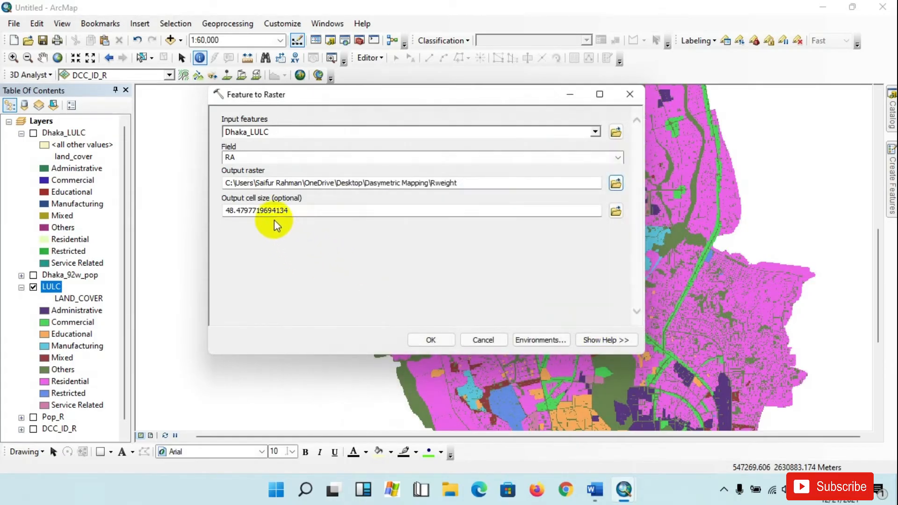
drag(296, 209, 197, 215)
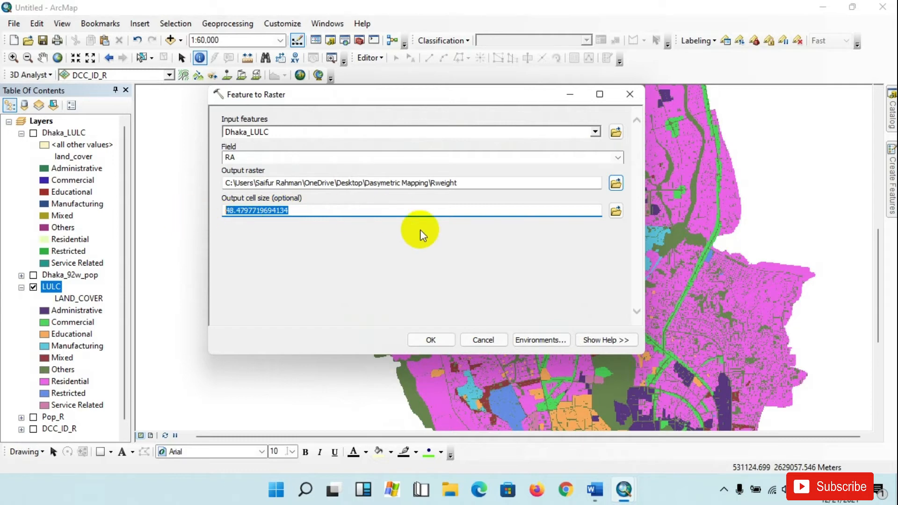
text(20)
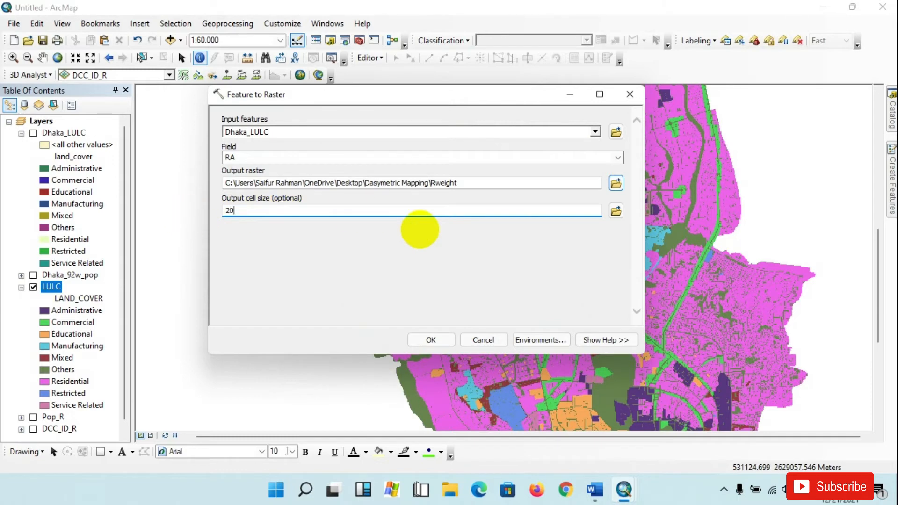
click(431, 340)
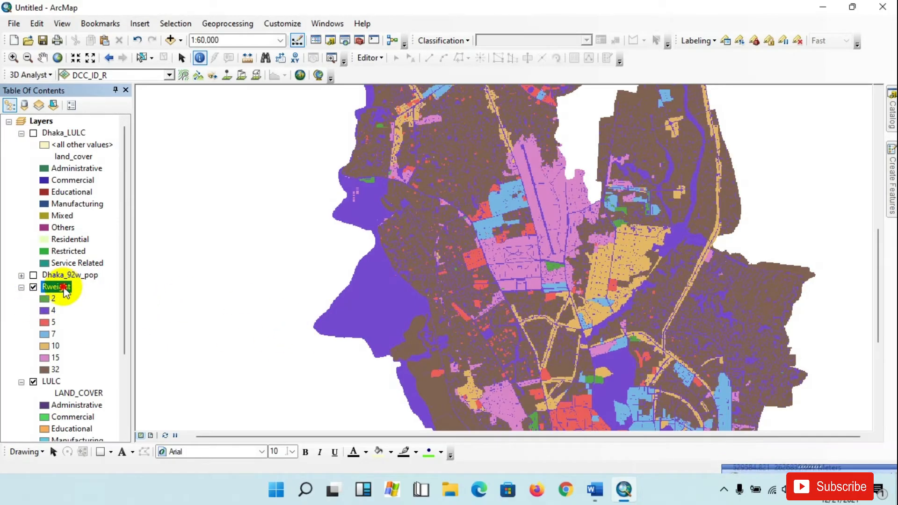
- Rename the Rweight layer as Rweight_Raster
click(71, 288)
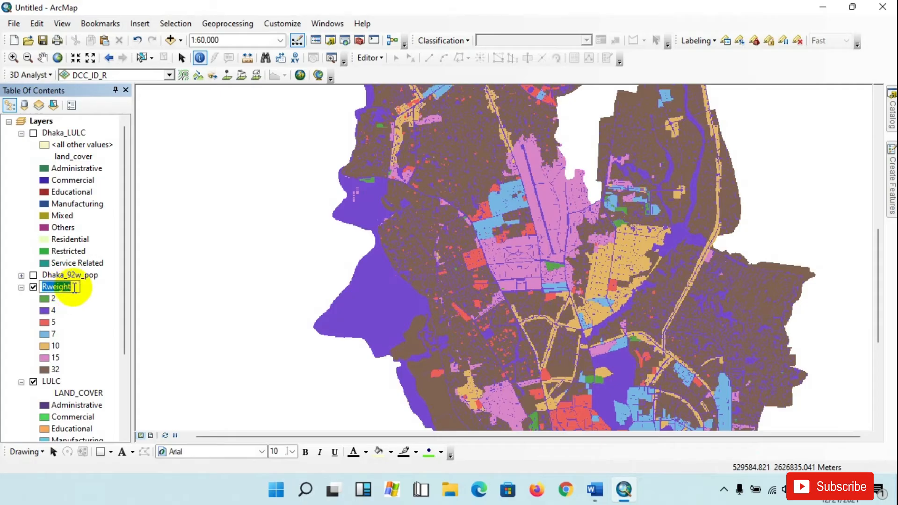
click(75, 288)
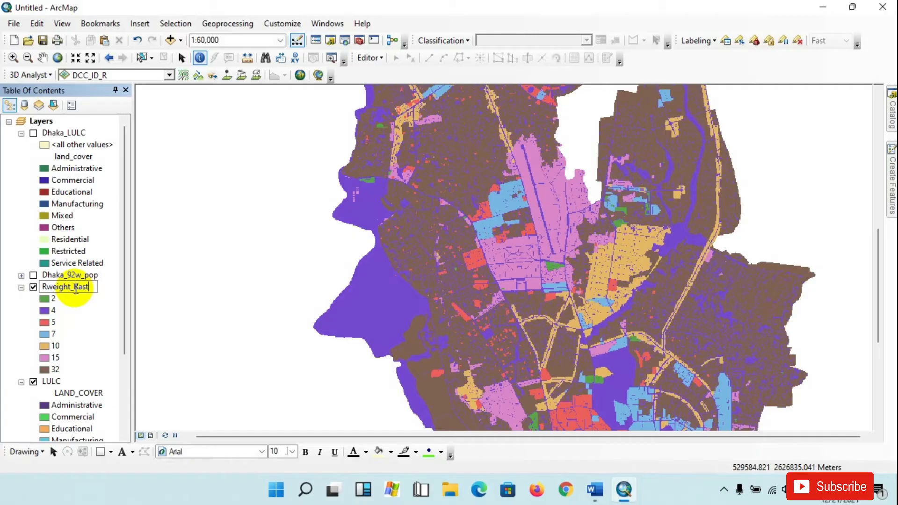
key(Return)
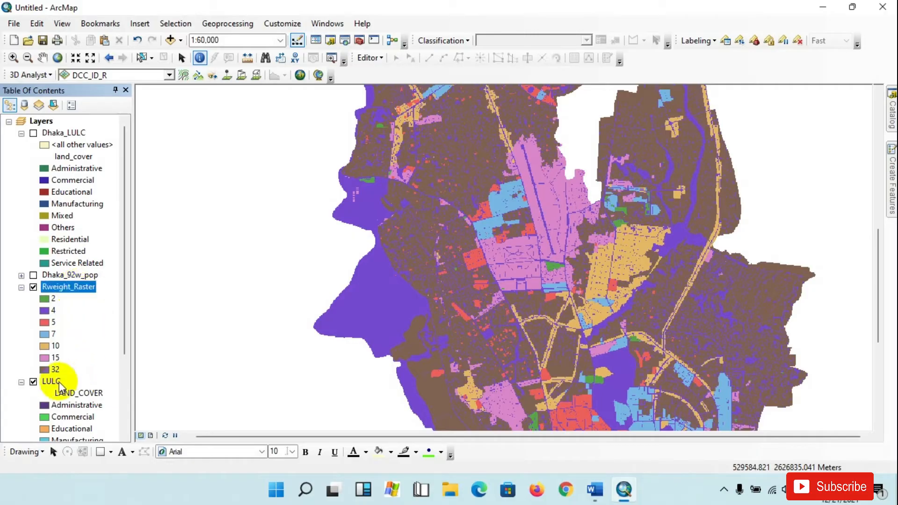
- Rename the LULC layer as LULC_Raster
click(58, 383)
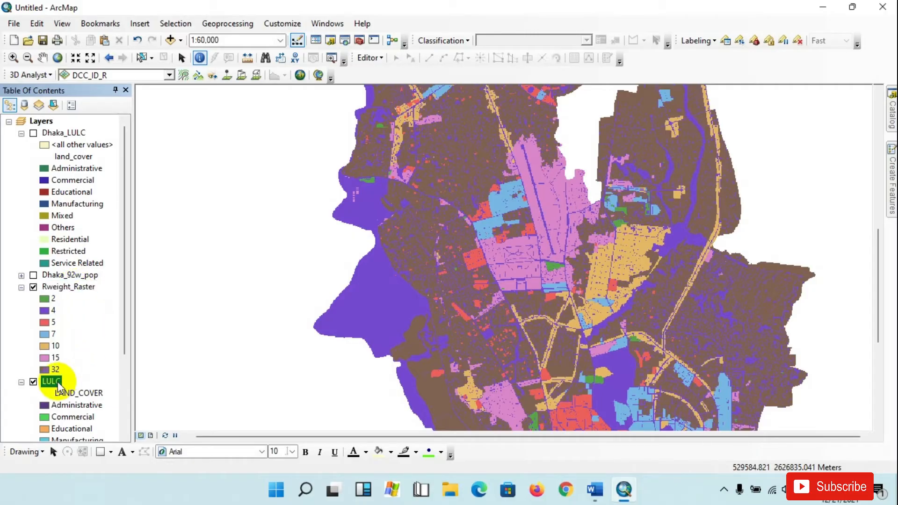
click(59, 382)
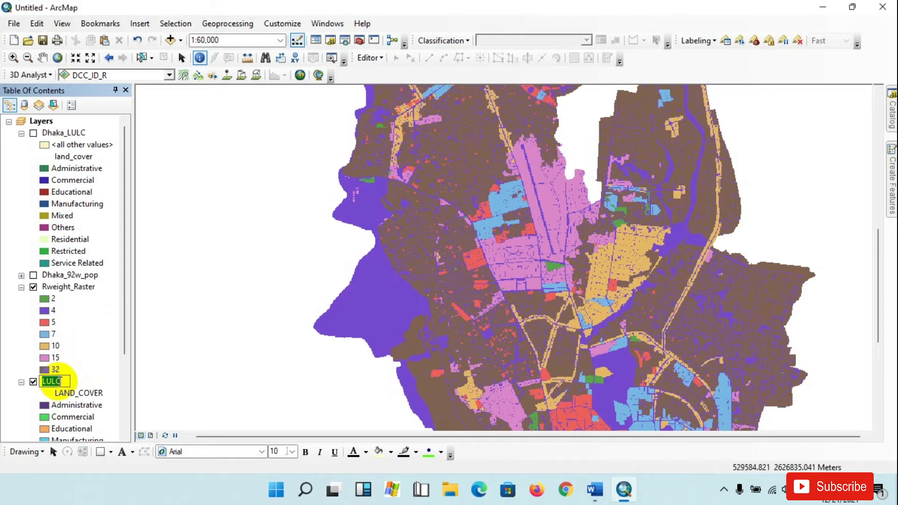
click(63, 381)
text(_Rast)
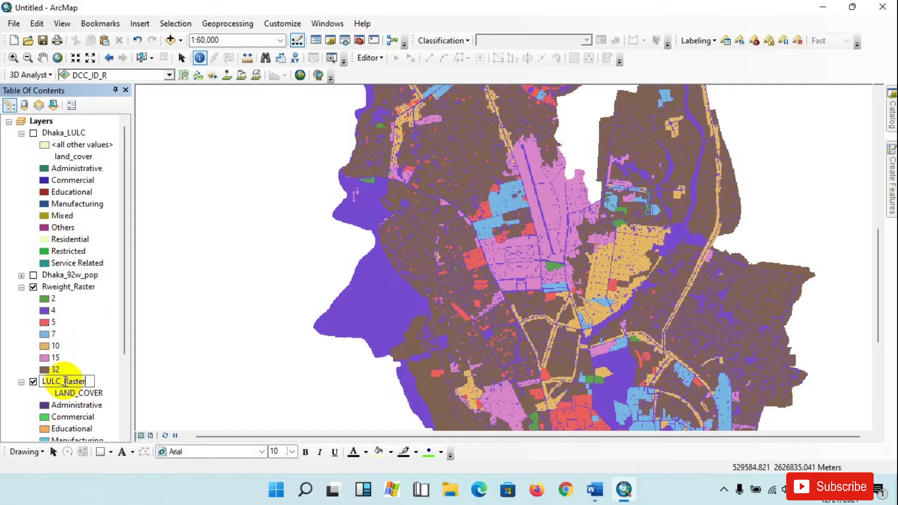
text(er)
key(Return)
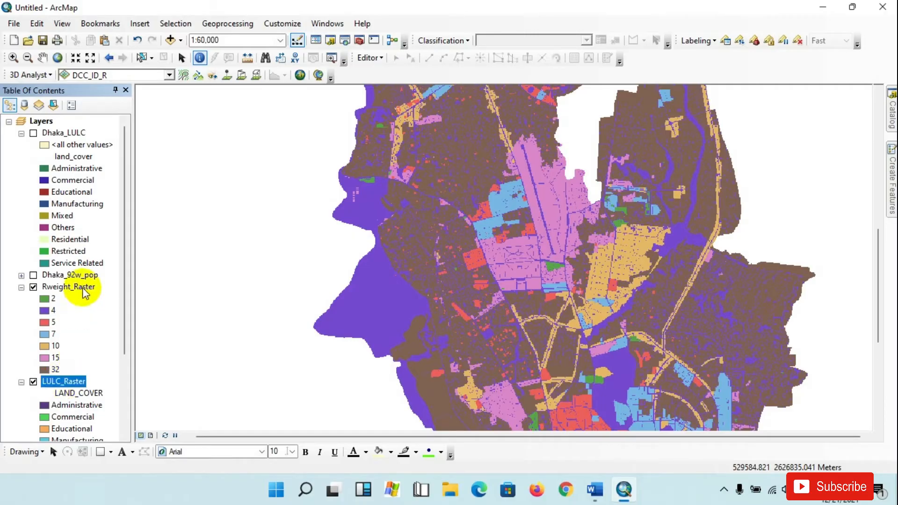
- Zoom in on Rweight_Raster and identify the weight values of a small purple cell and of a large red block
click(84, 290)
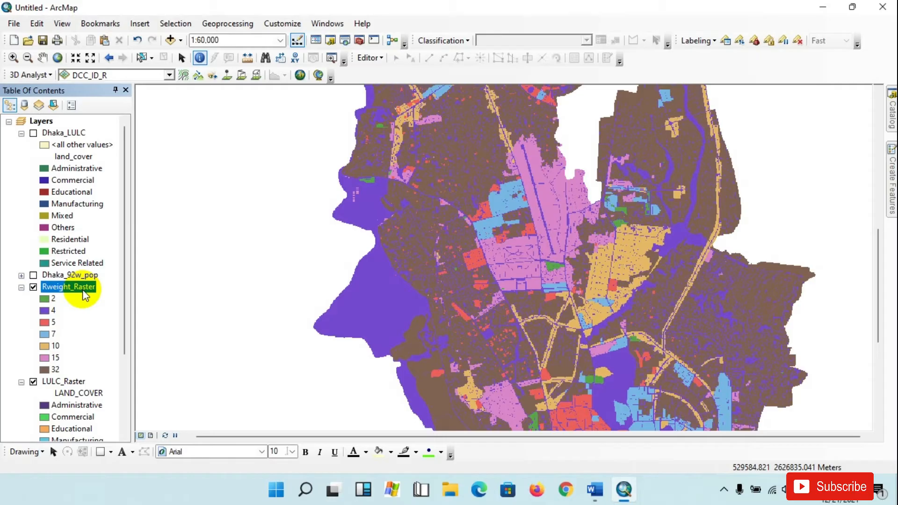
scroll(84, 295, down, 1)
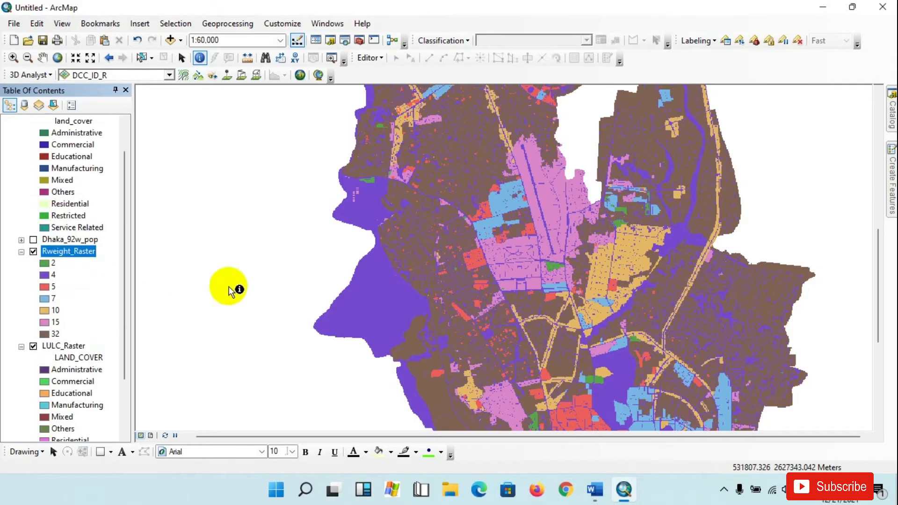
scroll(557, 300, up, 4)
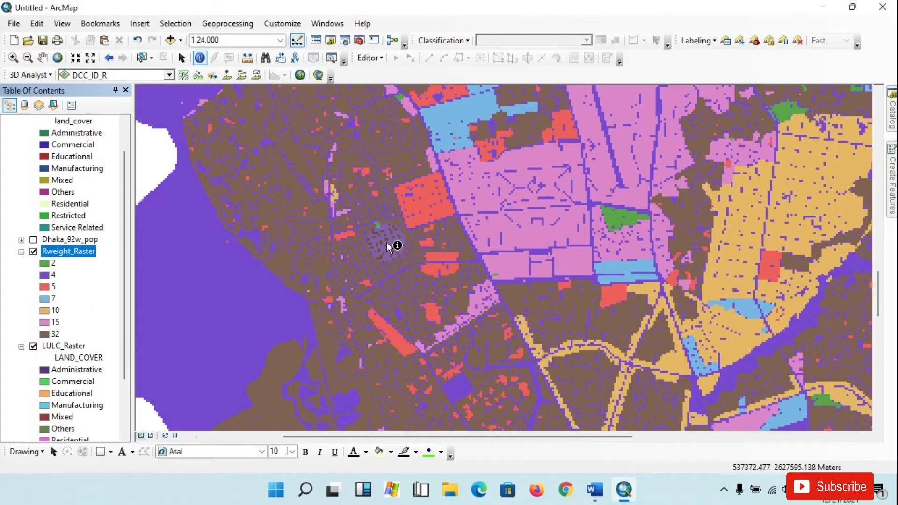
scroll(393, 246, up, 6)
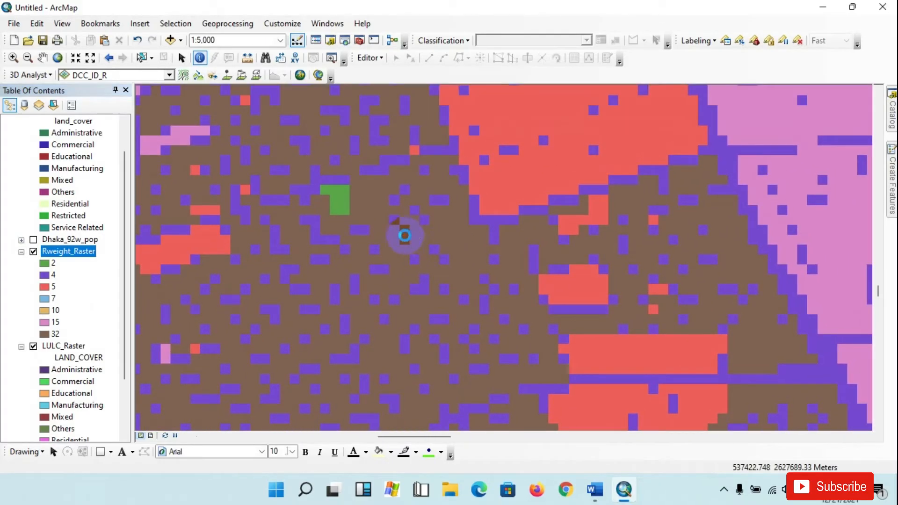
click(405, 236)
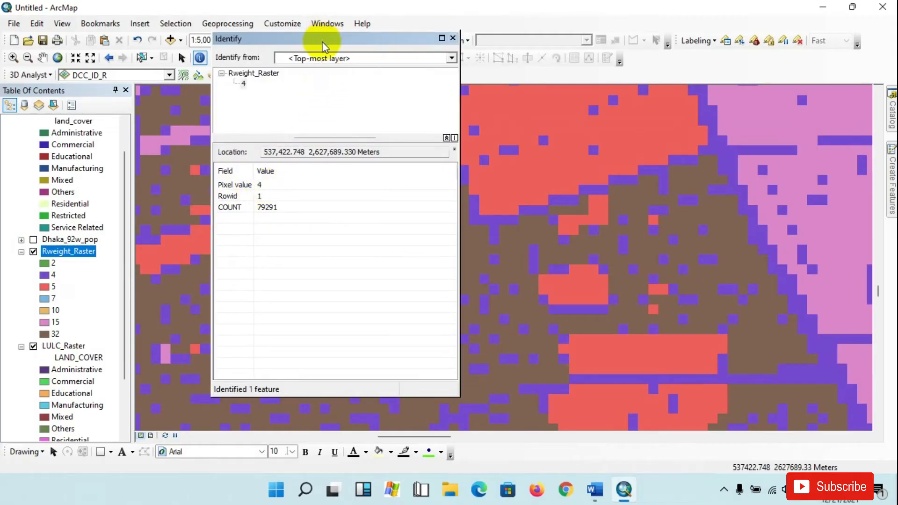
drag(321, 40, 224, 73)
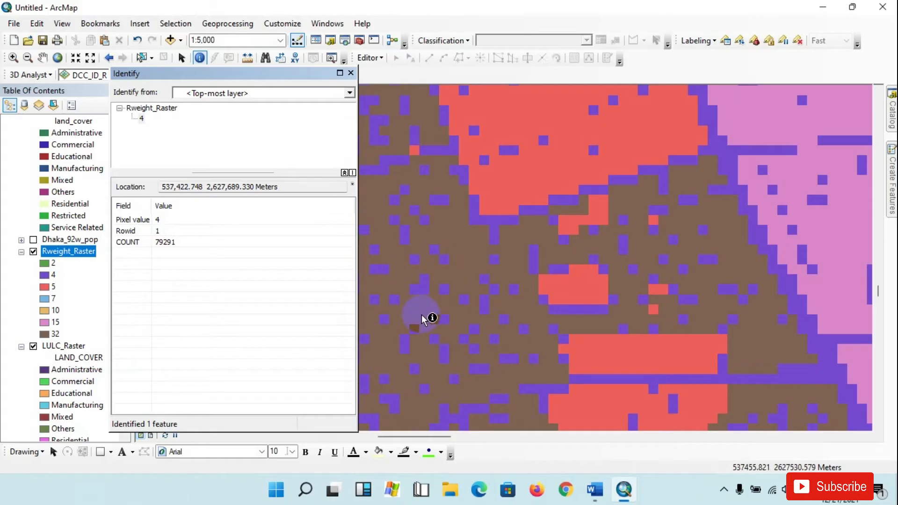
click(617, 184)
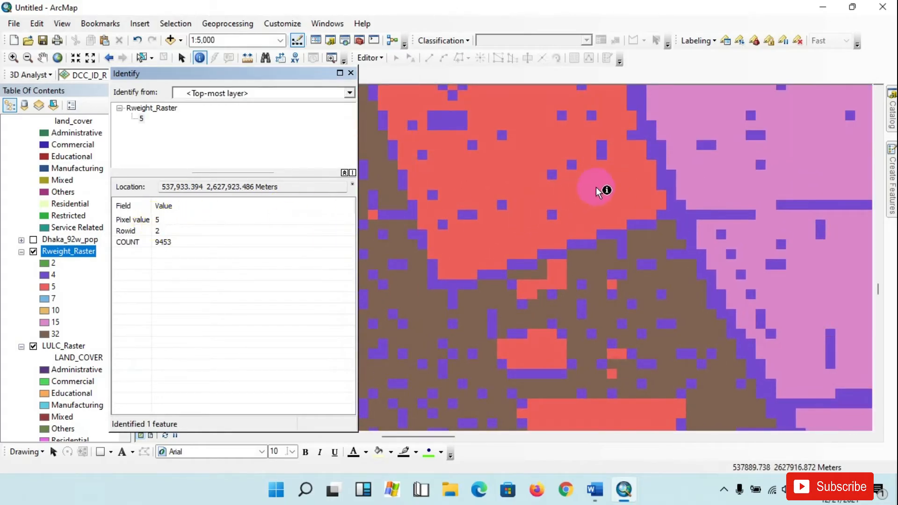
- Examine the Rweight_Raster classes across the northern part of the city and identify a pixel in the large purple area
scroll(545, 271, up, 3)
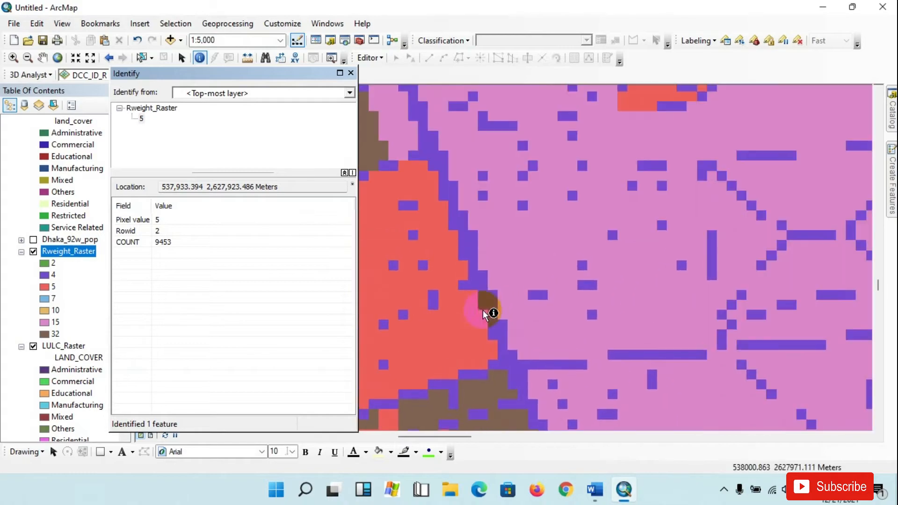
scroll(542, 264, up, 1)
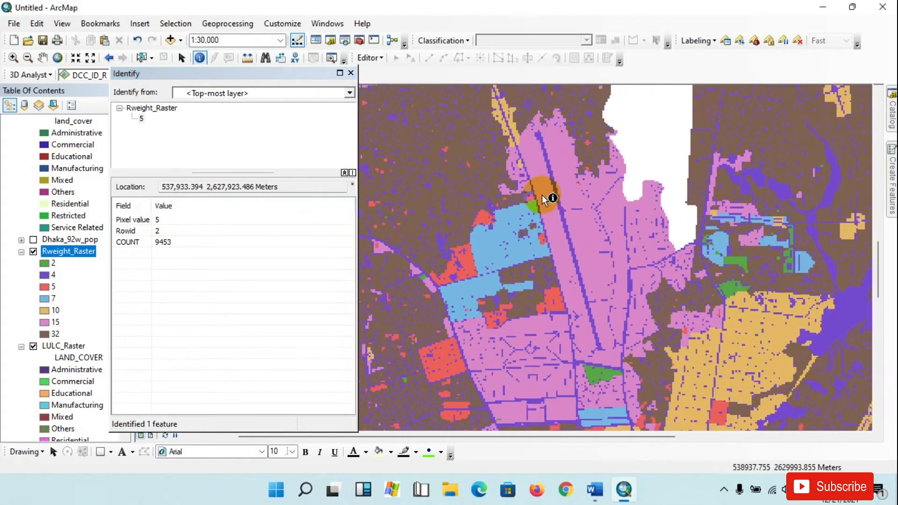
drag(543, 195, 597, 337)
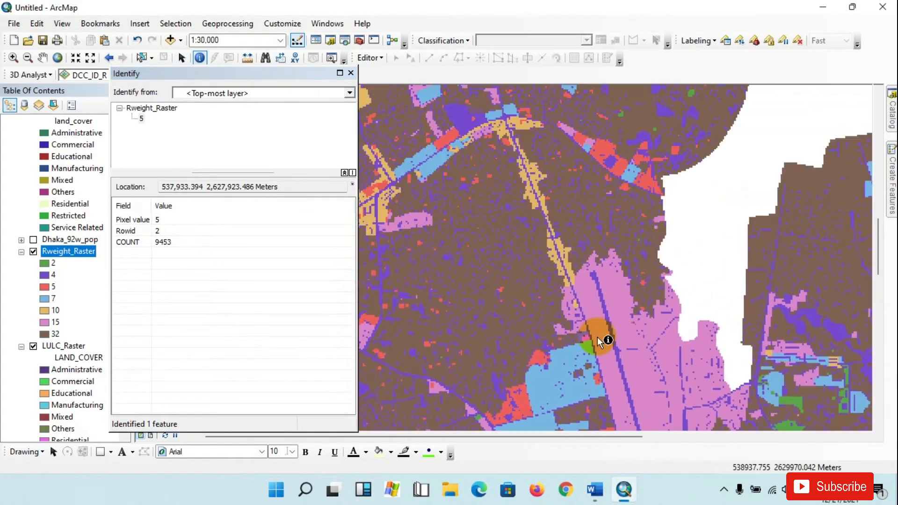
drag(576, 288, 615, 374)
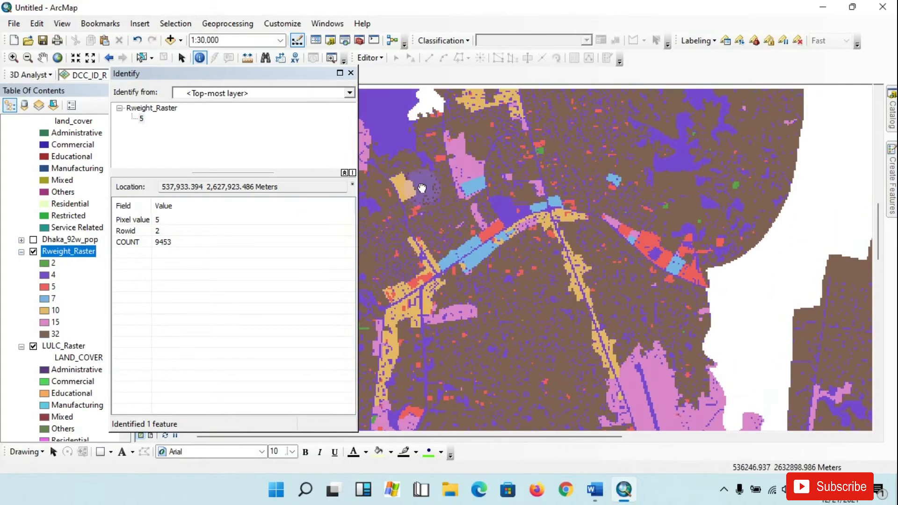
drag(418, 185, 526, 276)
scroll(462, 240, down, 2)
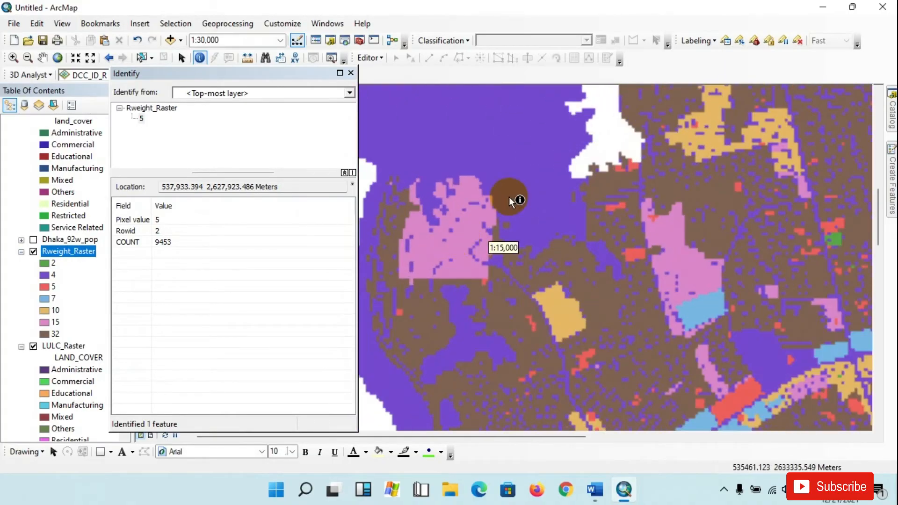
click(532, 188)
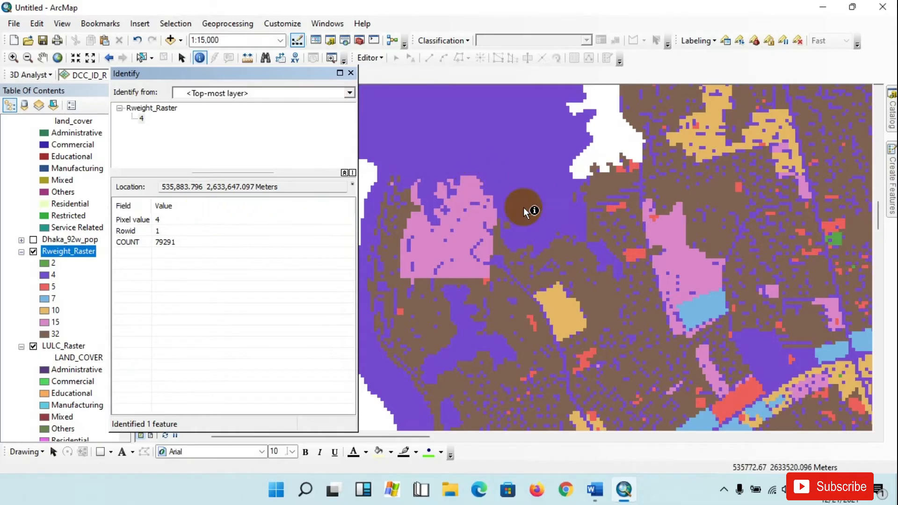
scroll(624, 302, up, 2)
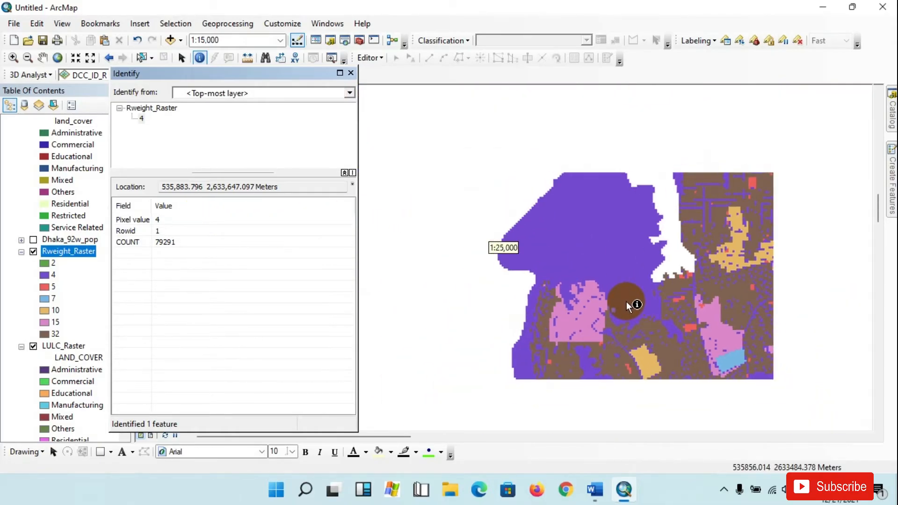
drag(648, 287, 620, 280)
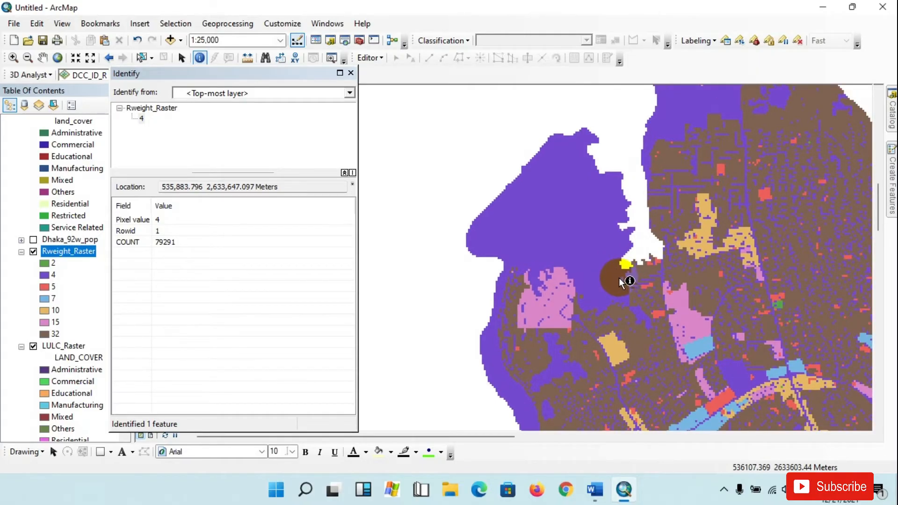
drag(632, 279, 571, 261)
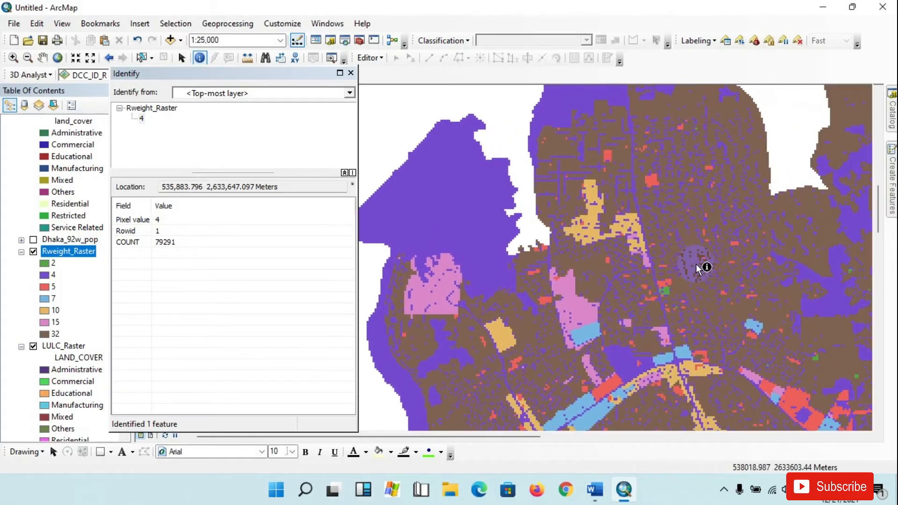
- Open the Tabulate Area tool from the Zonal toolset of Spatial Analyst Tools
click(889, 117)
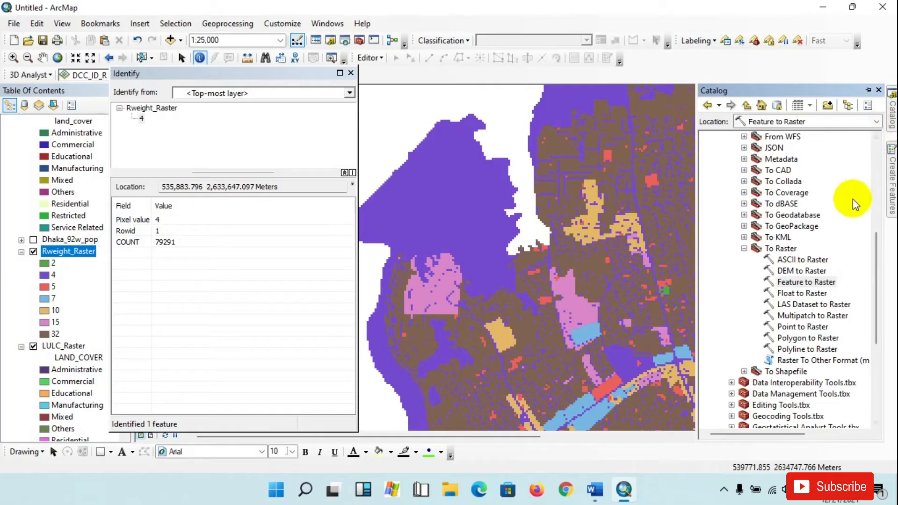
scroll(816, 217, down, 2)
scroll(815, 218, down, 1)
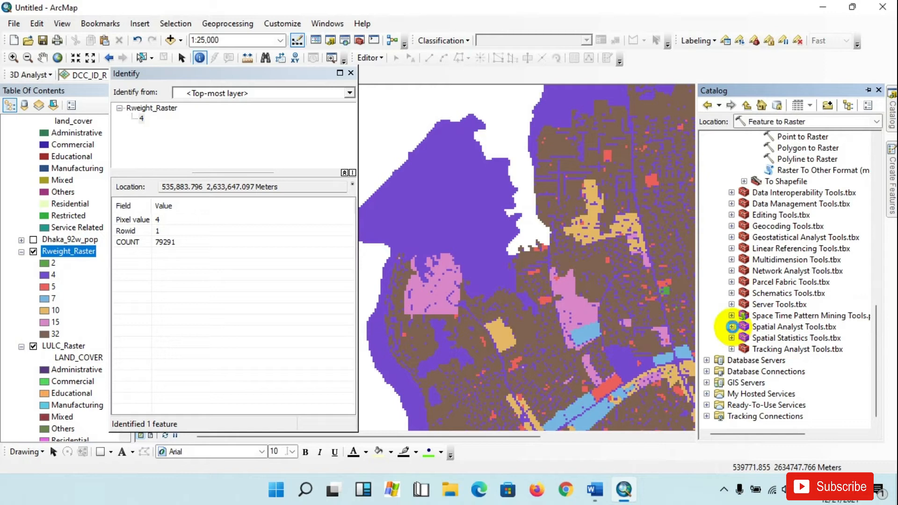
click(732, 326)
scroll(733, 327, down, 6)
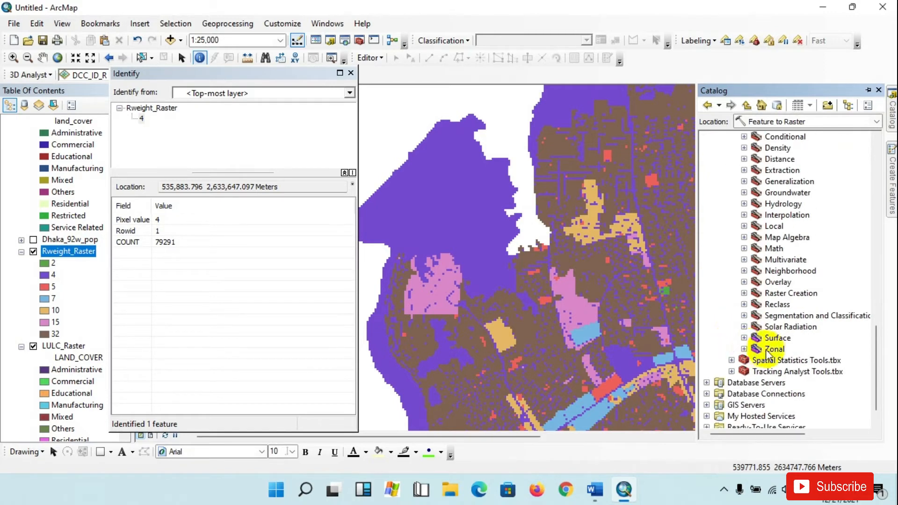
click(743, 348)
scroll(748, 349, down, 2)
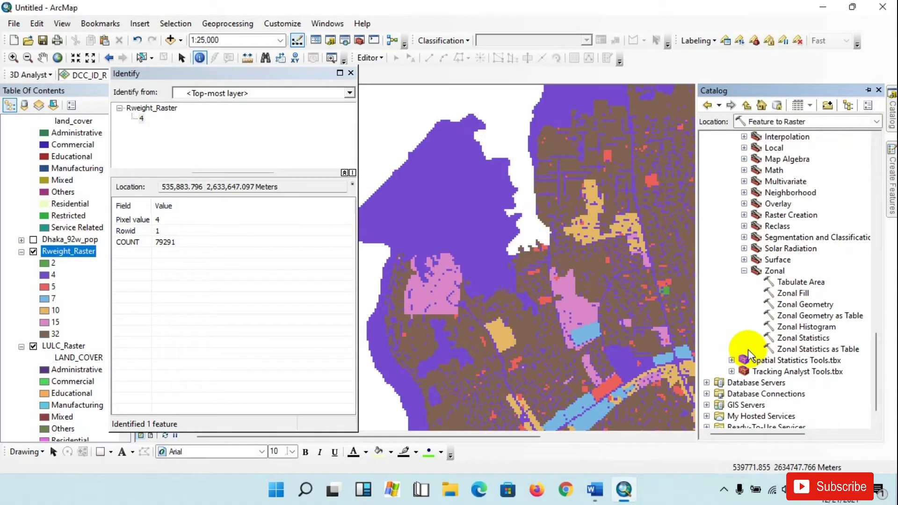
click(803, 281)
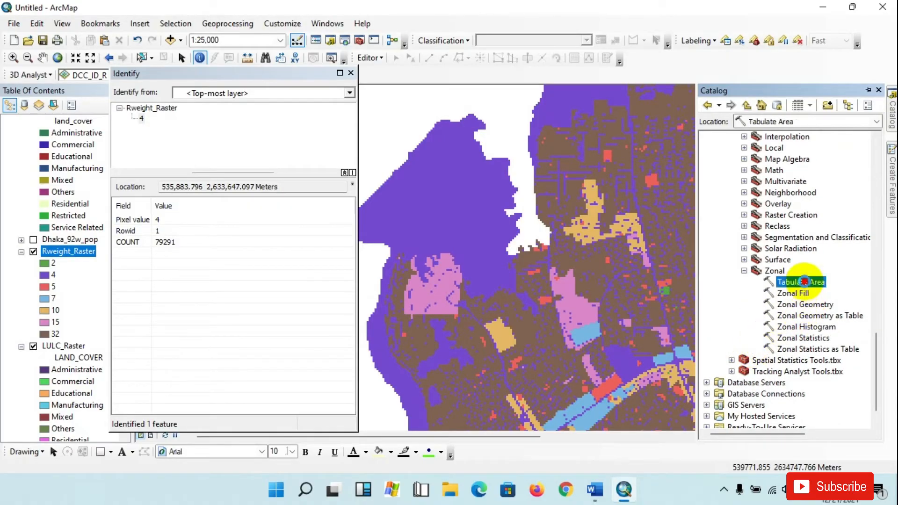
double_click(803, 281)
- Set DCC_ID_R with field DCC_ID as the zone data and LULC_Raster with field LAND_COVER as the class data
click(595, 133)
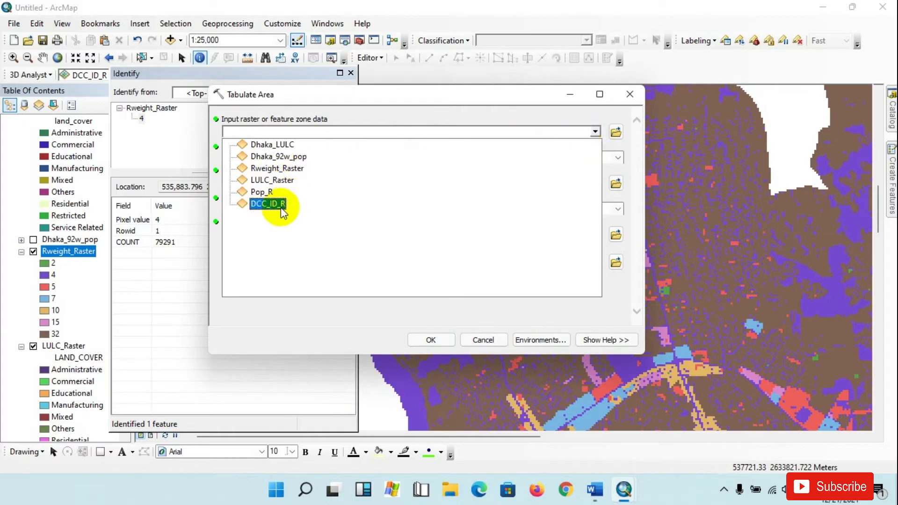
click(259, 204)
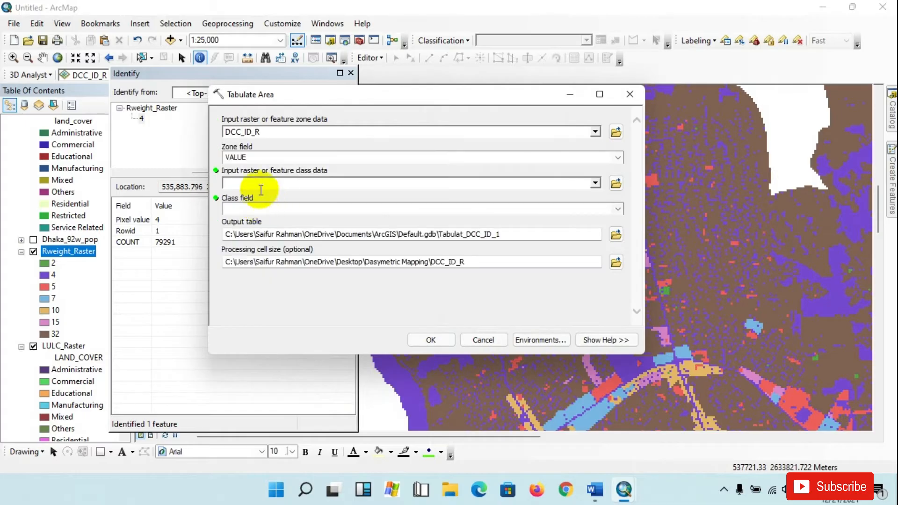
click(617, 157)
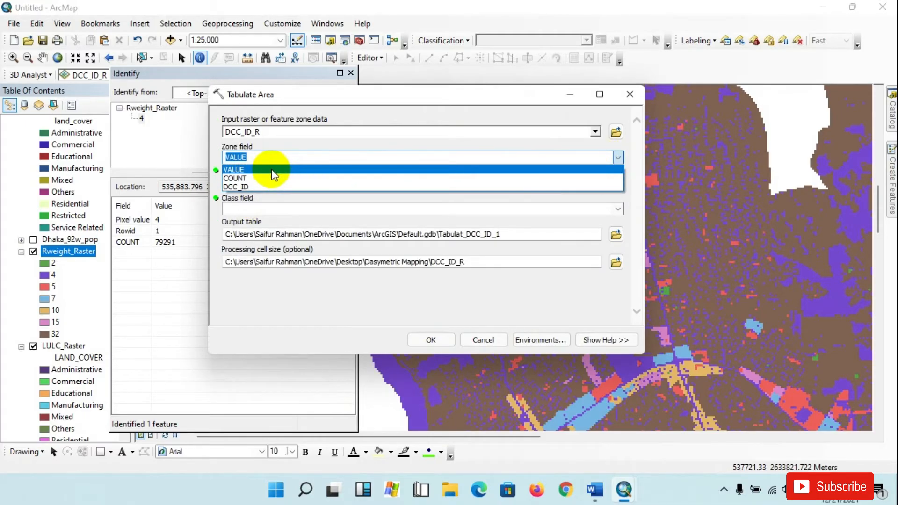
click(256, 187)
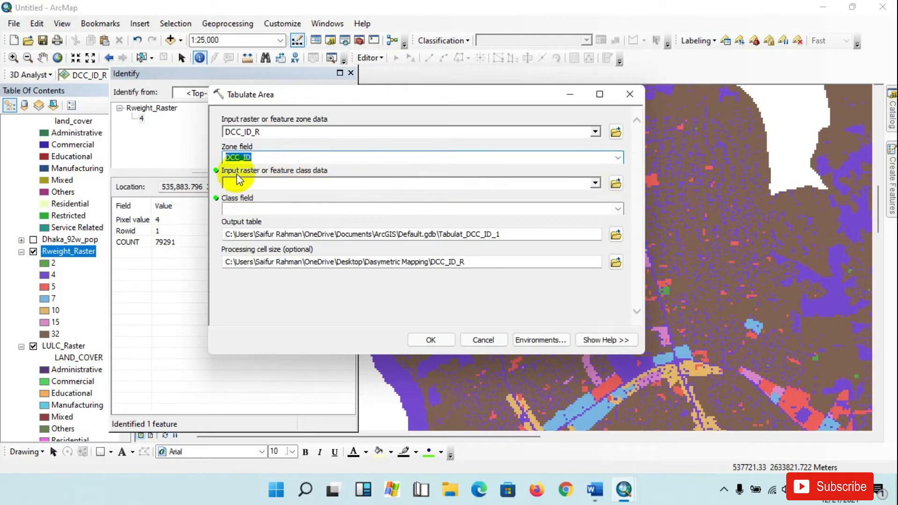
click(596, 184)
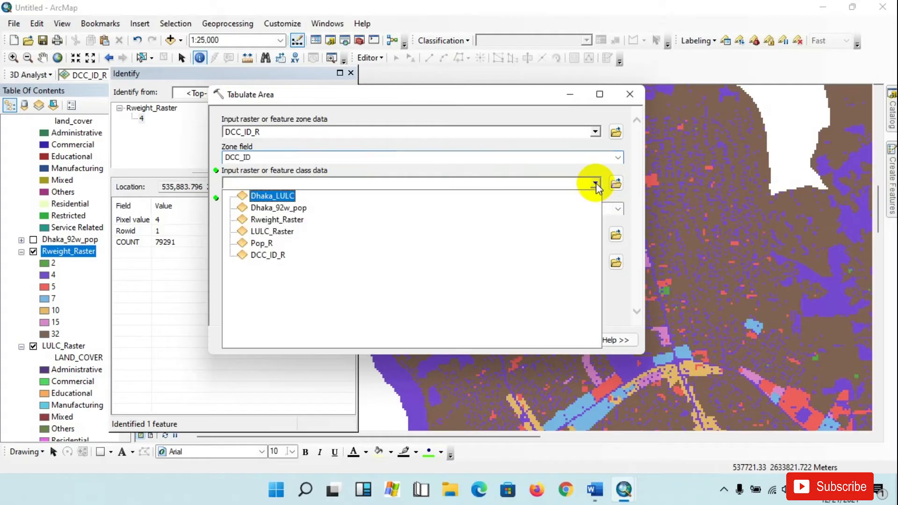
click(281, 232)
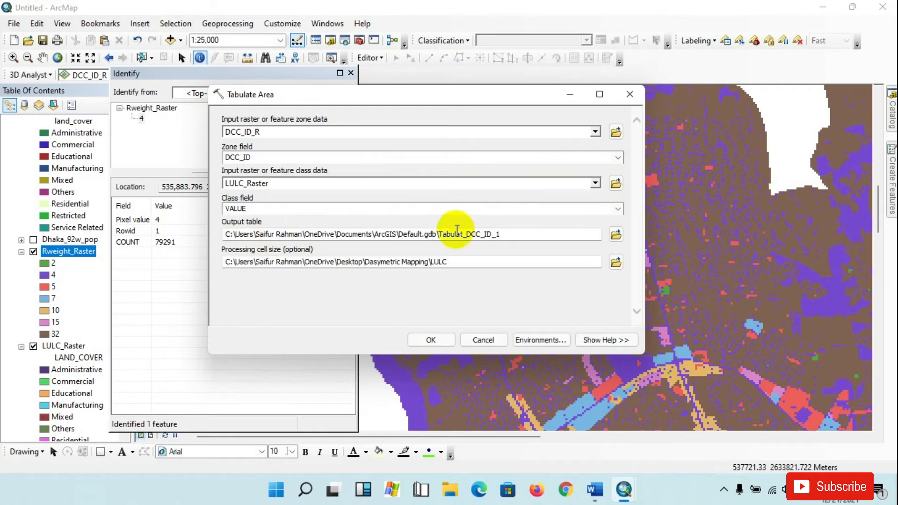
click(616, 210)
click(262, 237)
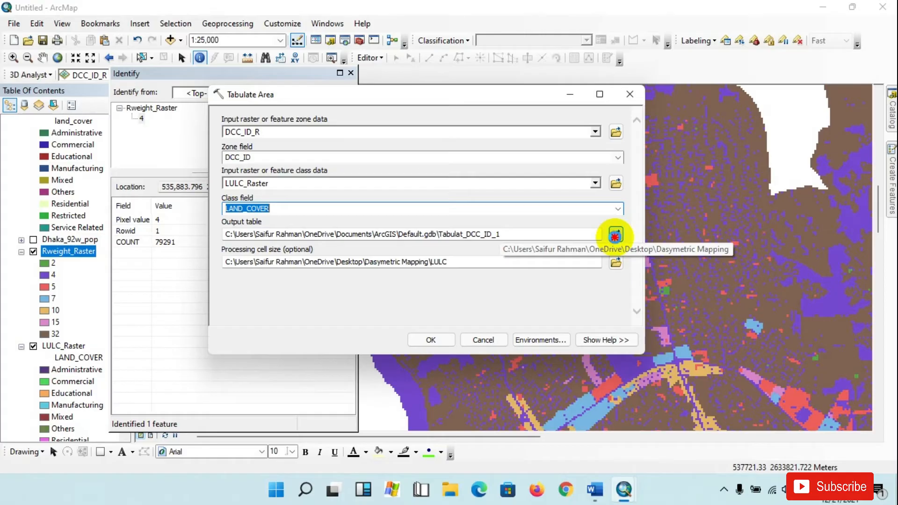
- Name the output table lctab in the Dasymetric Mapping folder and run Tabulate Area
click(615, 235)
click(375, 289)
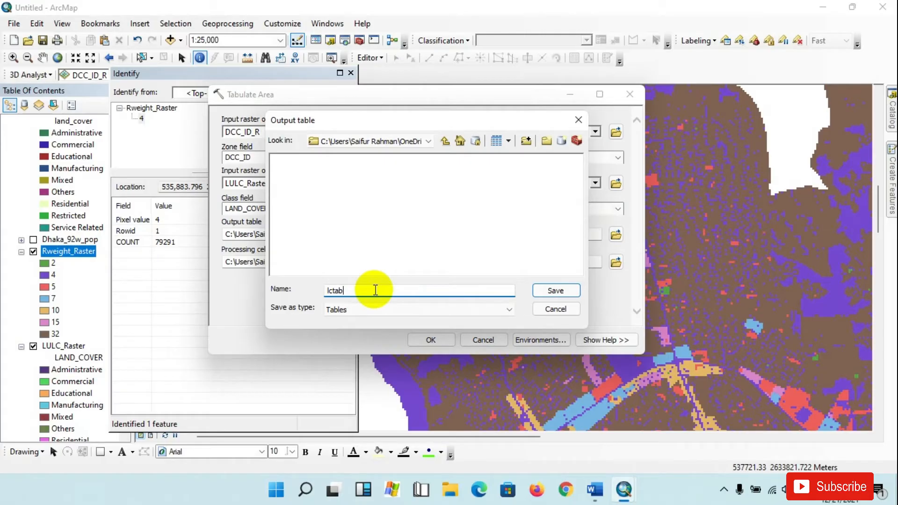
click(549, 295)
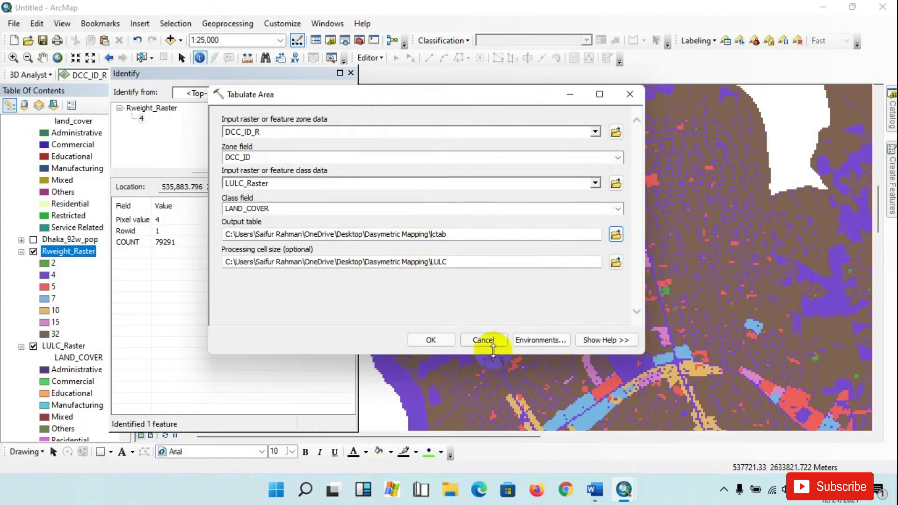
click(428, 340)
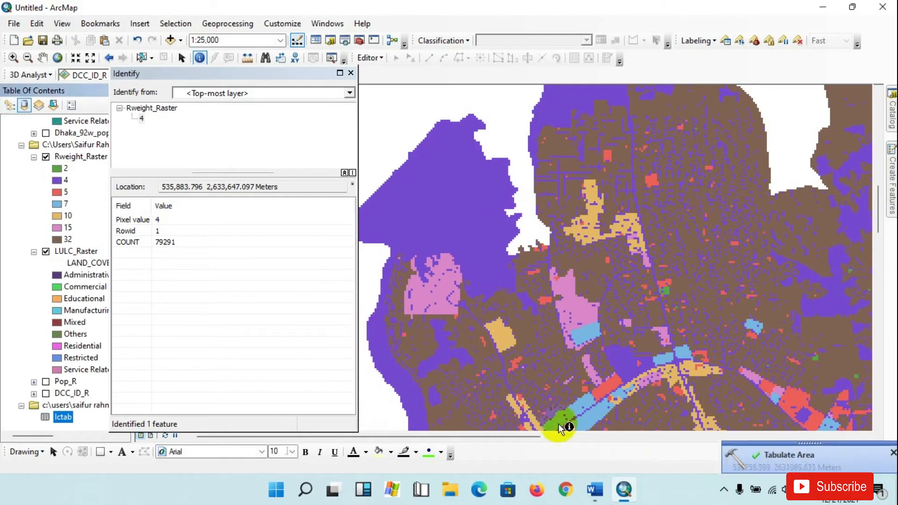
- Close the Identify results, open the lctab table and review its land-cover area columns through SERVICE_RELATED
drag(247, 78, 530, 116)
click(634, 112)
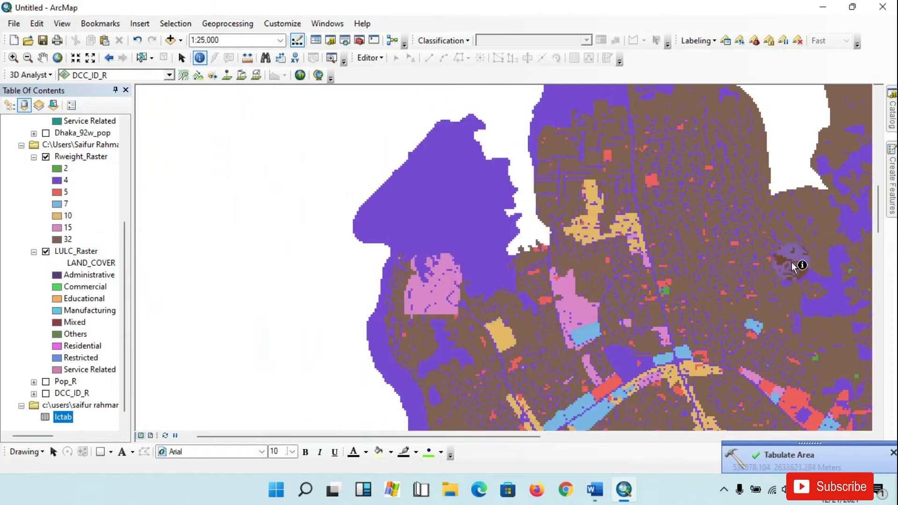
scroll(63, 286, down, 1)
scroll(63, 286, up, 5)
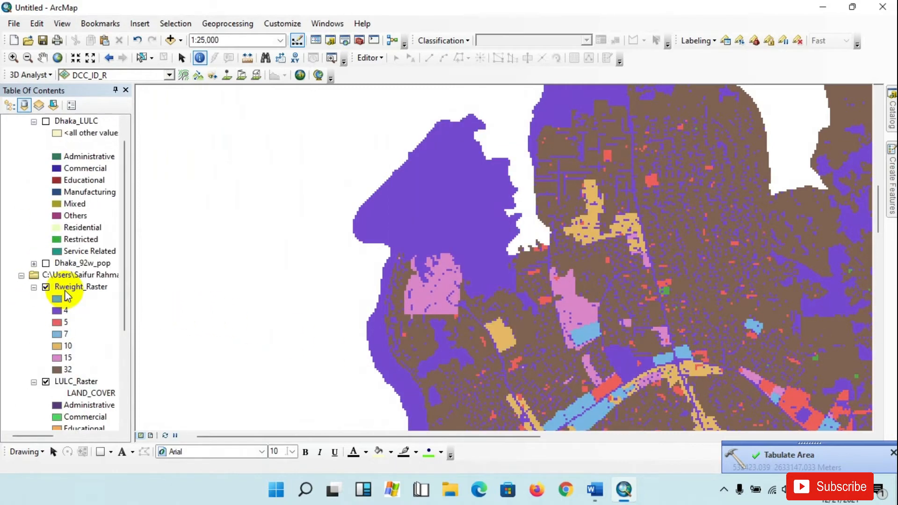
scroll(65, 290, down, 5)
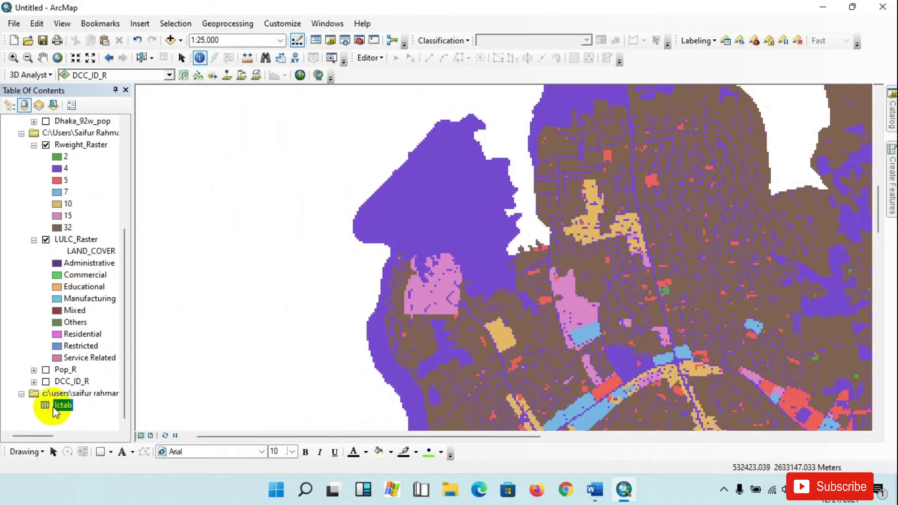
right_click(63, 406)
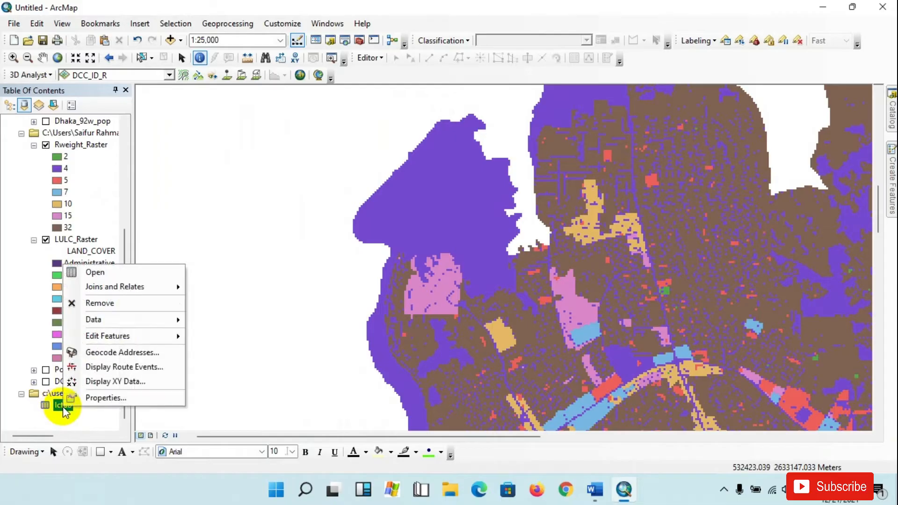
click(98, 271)
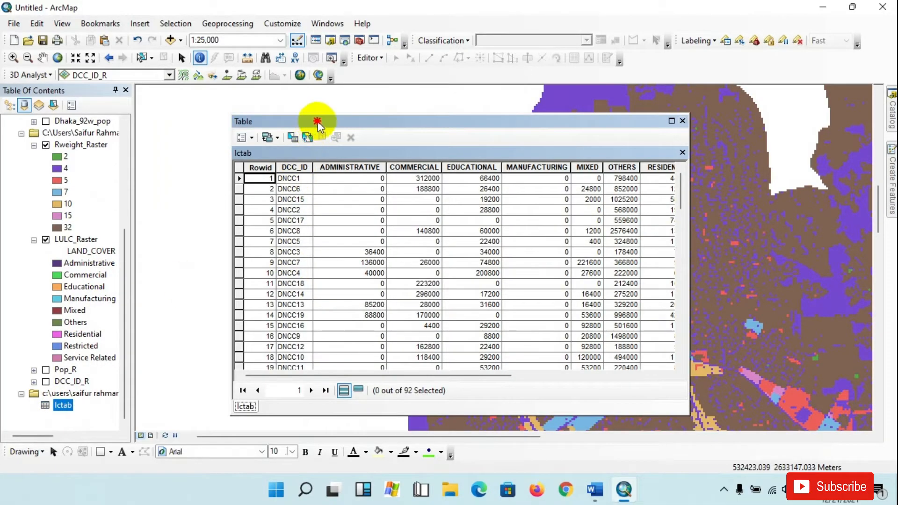
drag(313, 121, 337, 114)
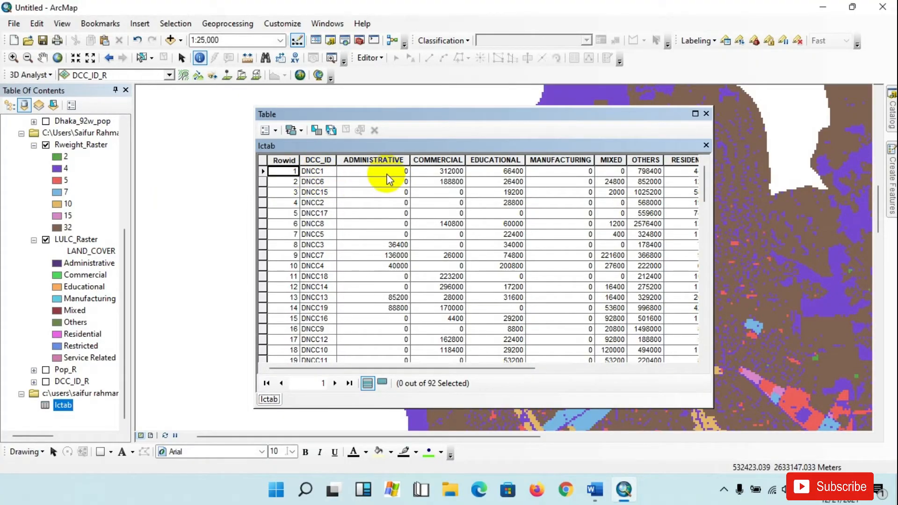
drag(395, 116, 327, 105)
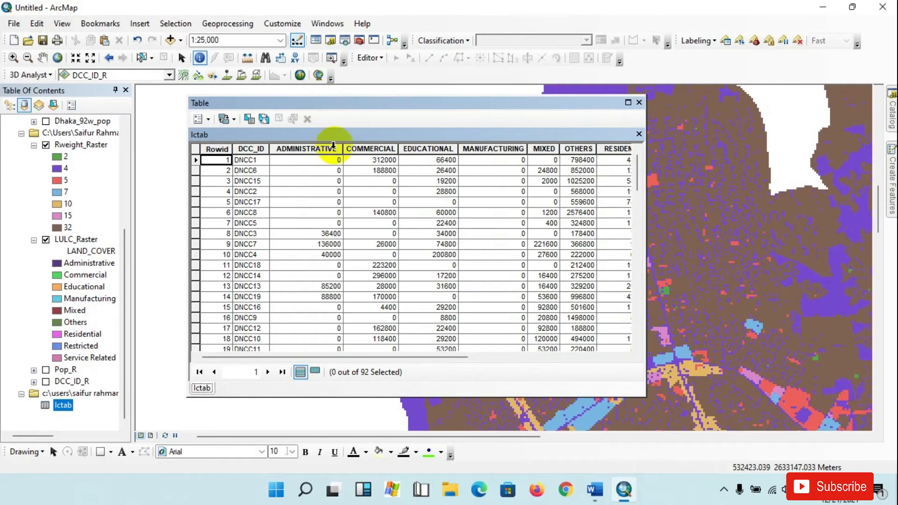
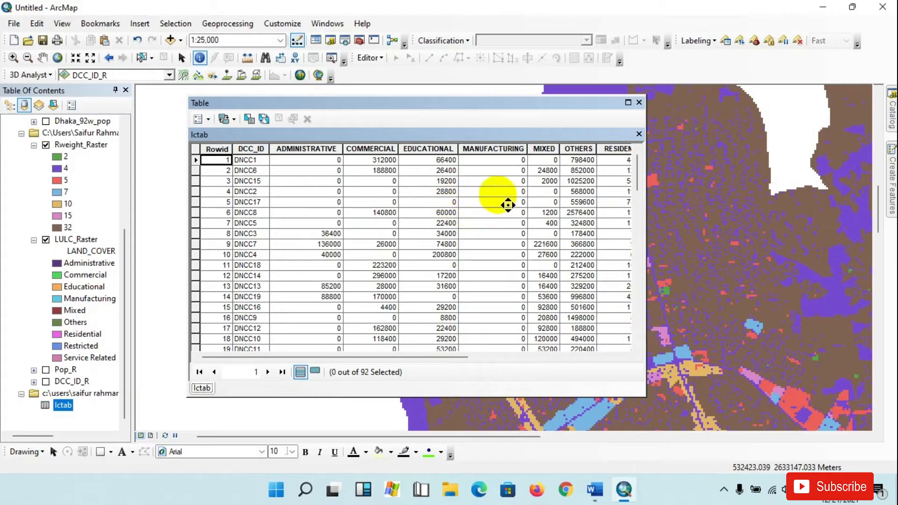
drag(327, 357, 499, 356)
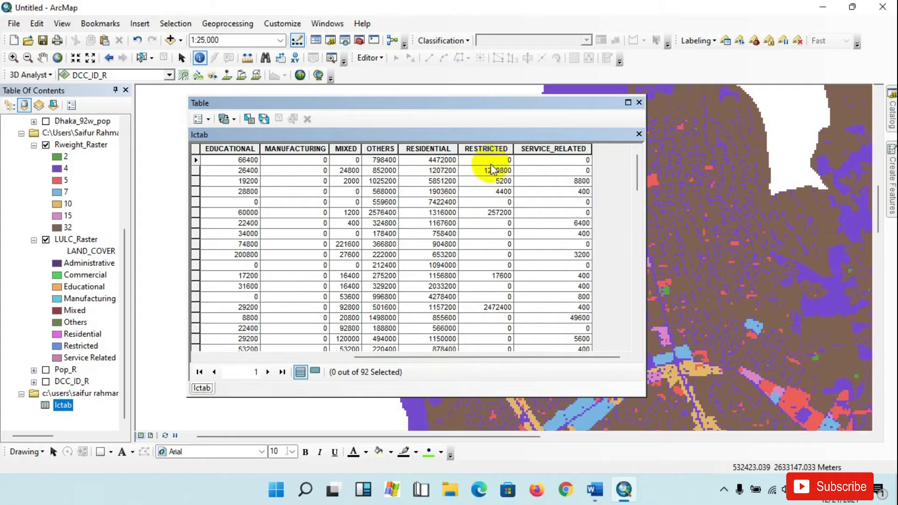
mouse_move(481, 358)
mouse_down()
mouse_move(359, 359)
mouse_move(474, 358)
mouse_up()
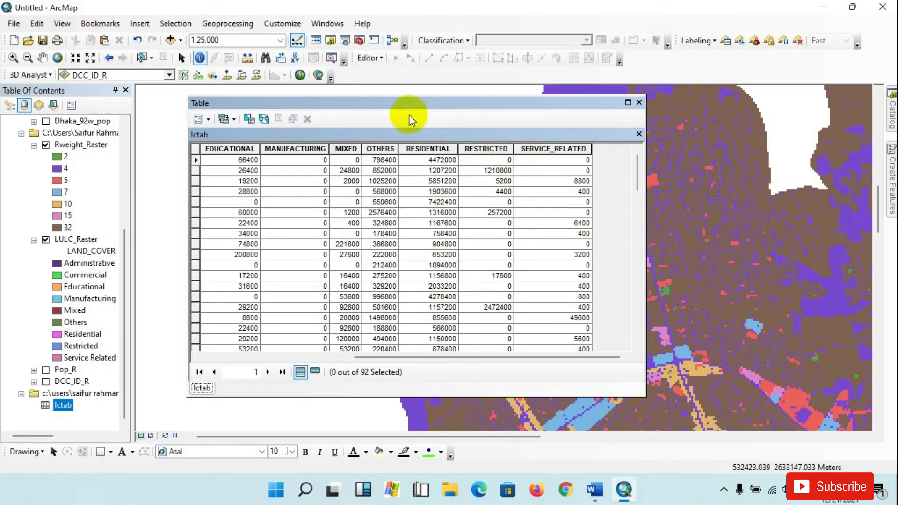
- Add a Long Integer field named Total to the lctab table
drag(361, 101, 415, 101)
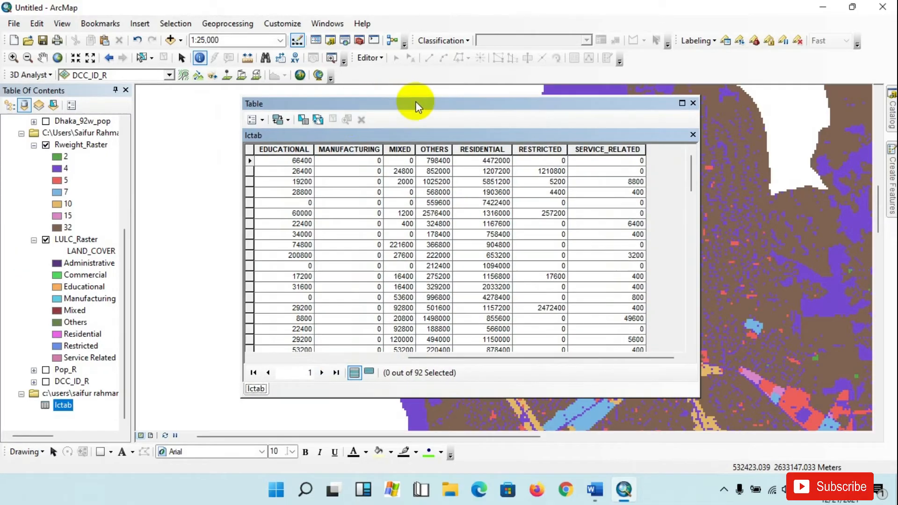
click(264, 120)
click(280, 211)
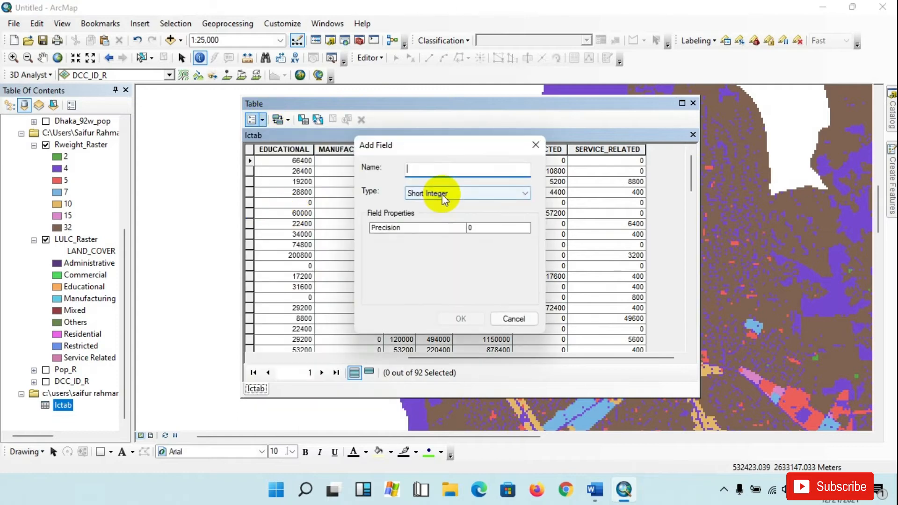
click(428, 194)
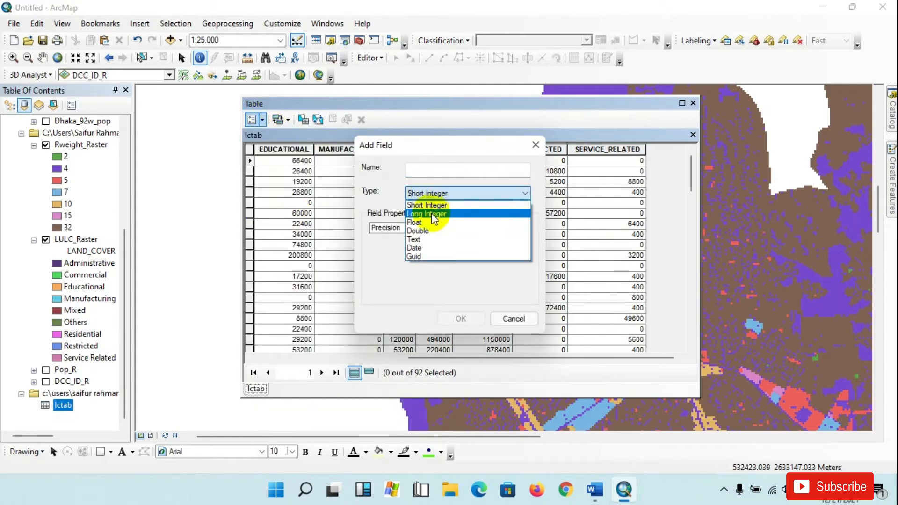
click(427, 205)
click(426, 171)
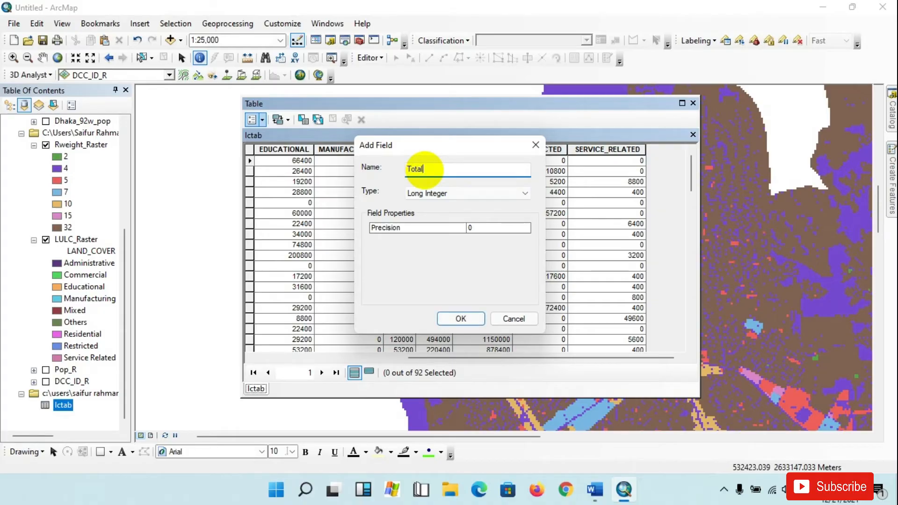
click(458, 319)
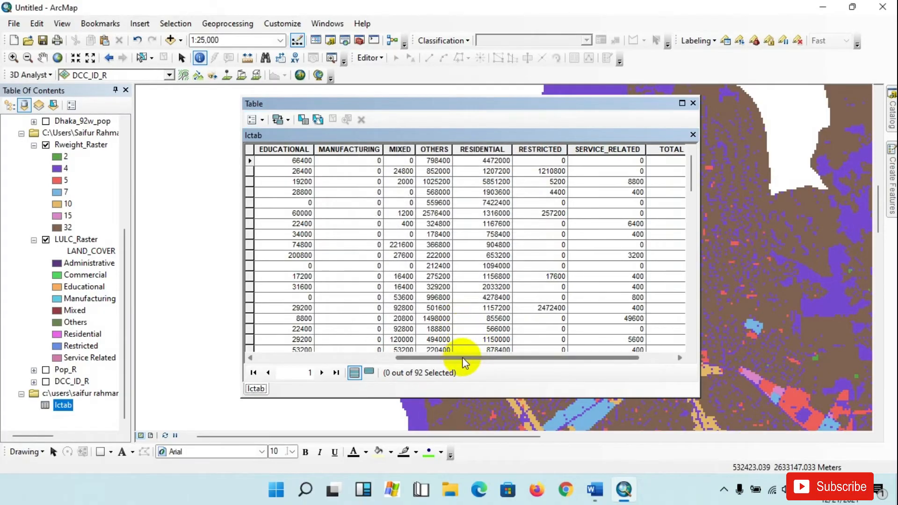
- Open the Field Calculator for the TOTAL field, agreeing to calculate outside an edit session
drag(464, 358, 498, 358)
click(612, 150)
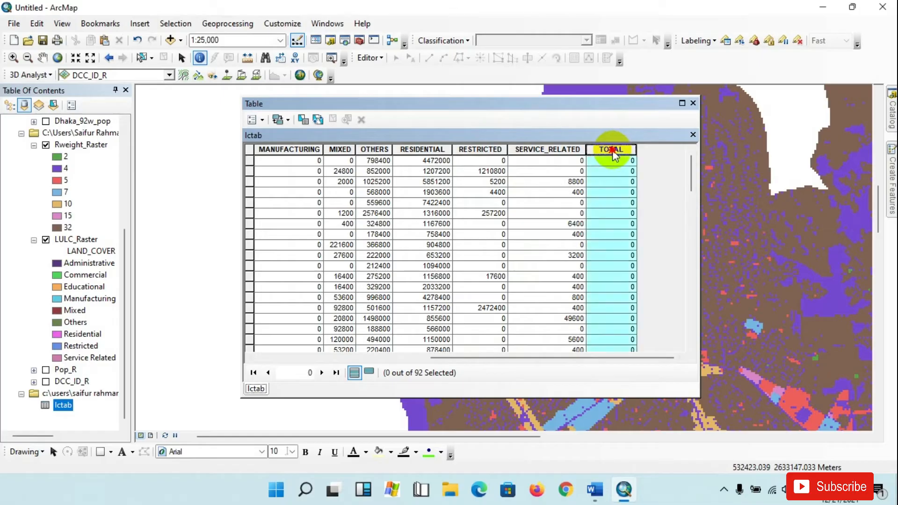
right_click(614, 154)
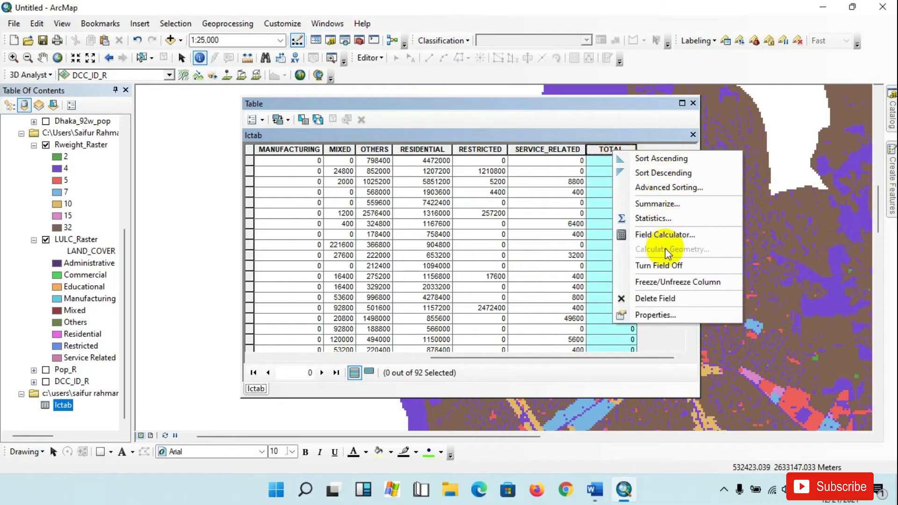
click(676, 236)
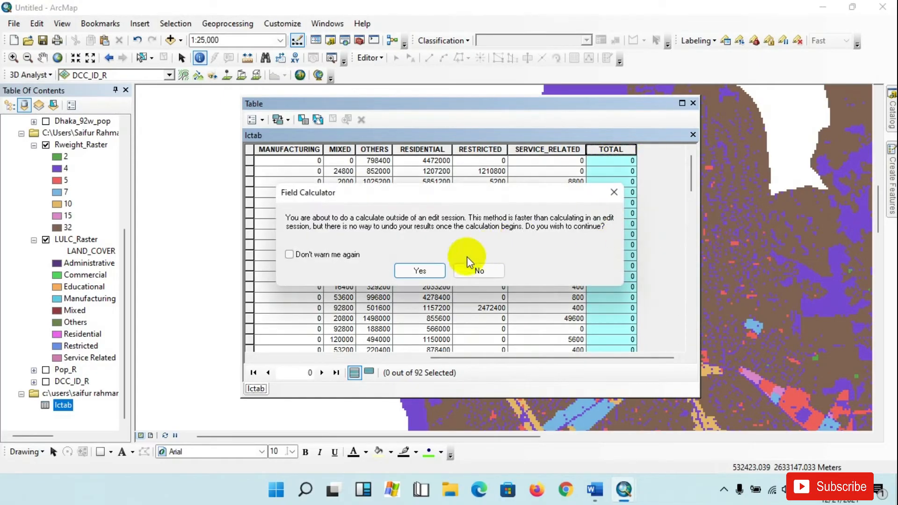
click(423, 268)
drag(386, 61, 522, 64)
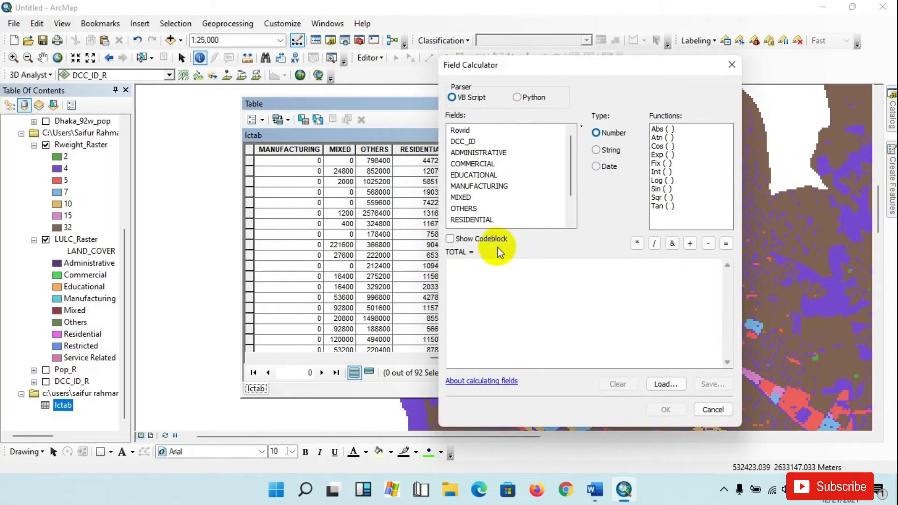
click(473, 269)
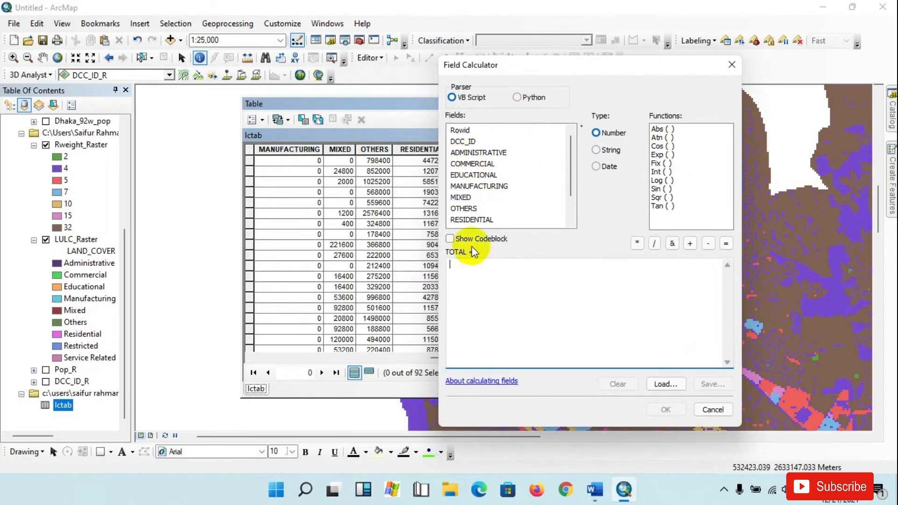
- Begin the TOTAL expression as the sum of the ADMINISTRATIVE, COMMERCIAL, EDUCATIONAL and MANUFACTURING fields
double_click(469, 155)
text(+)
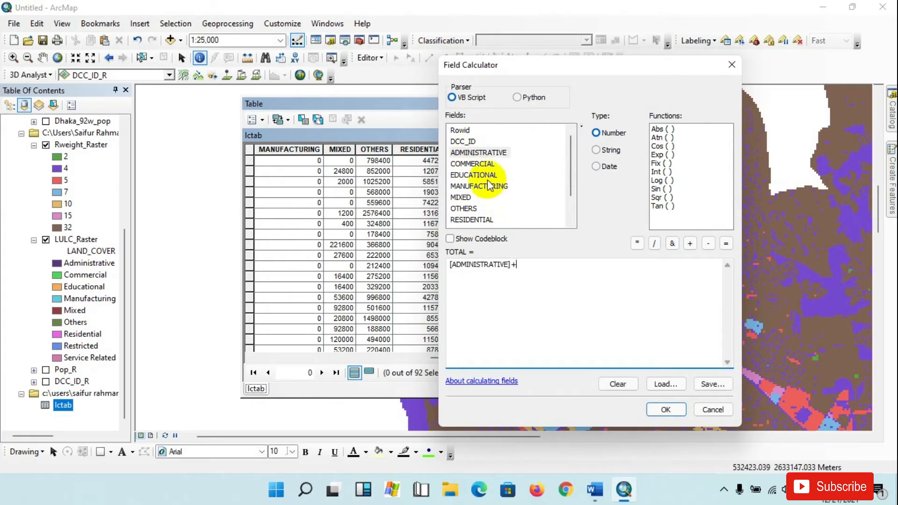
double_click(472, 163)
text(+)
click(473, 175)
double_click(472, 175)
text(+)
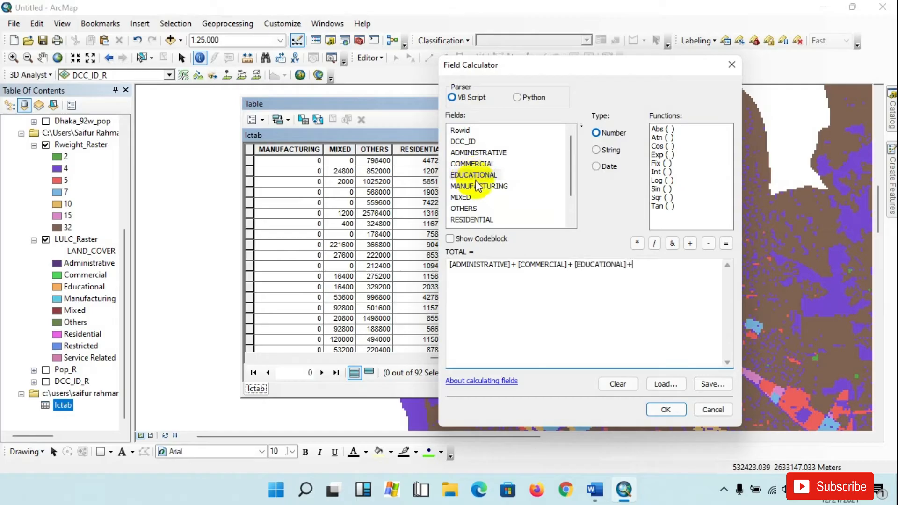
double_click(476, 186)
text(+)
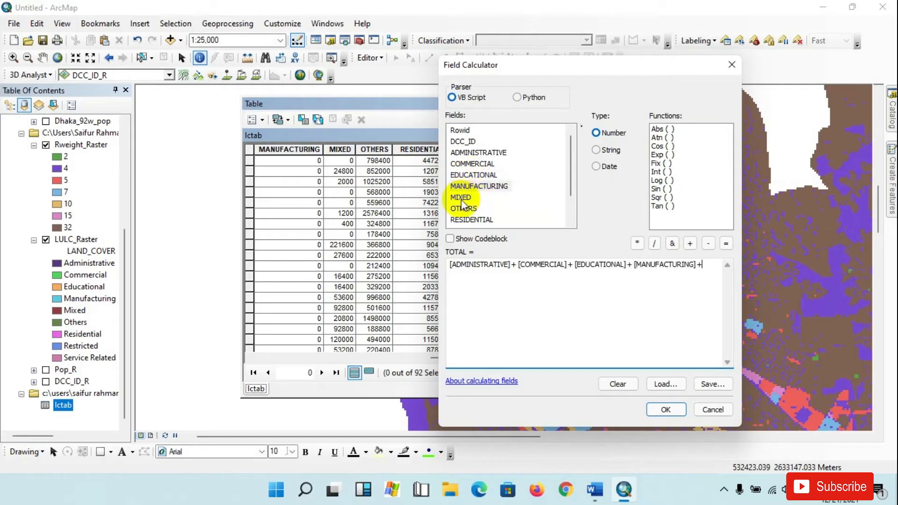
- Add MIXED, OTHERS, RESIDENTIAL, RESTRICTED and SERVICE_RELATED to the sum and run the TOTAL calculation
double_click(461, 197)
text(+)
double_click(466, 209)
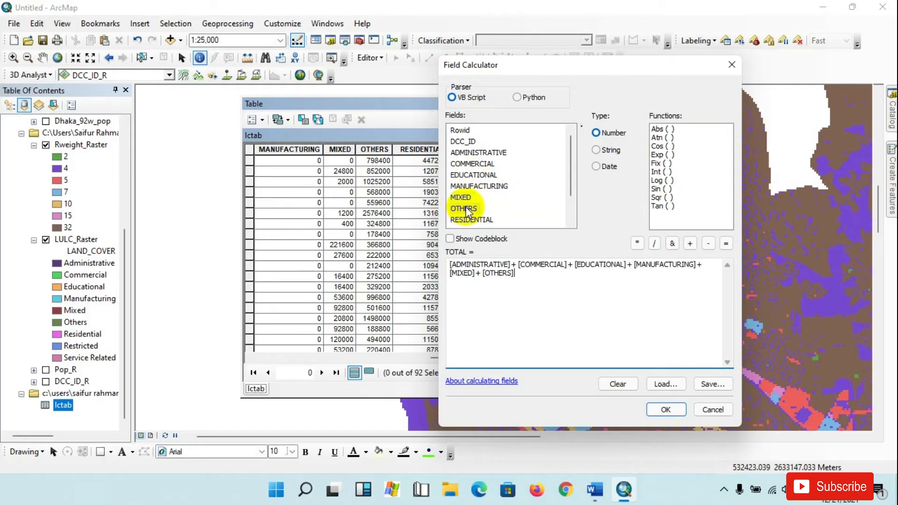
text(+)
double_click(472, 219)
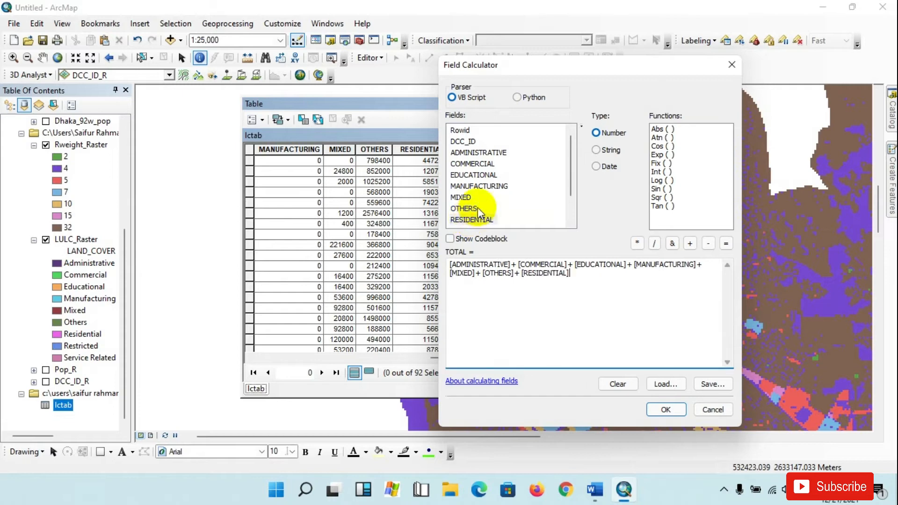
scroll(478, 206, down, 1)
text(+)
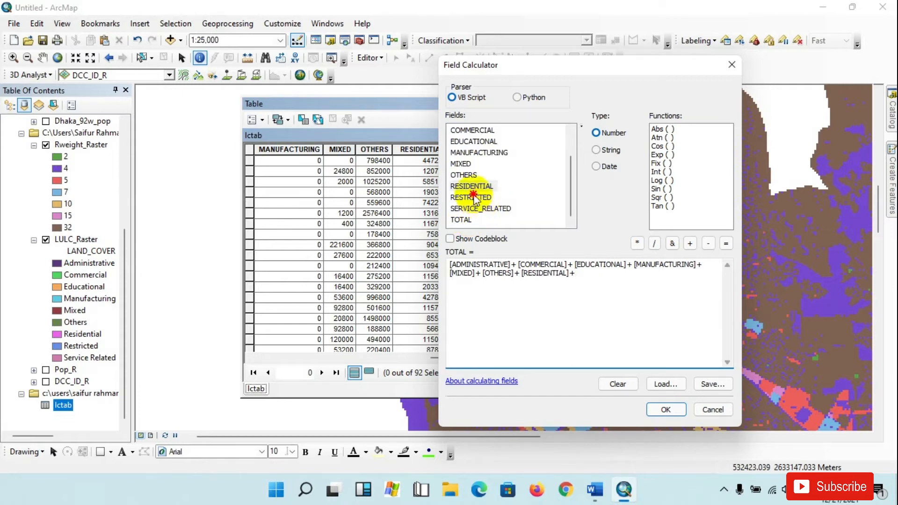
double_click(473, 197)
text(+)
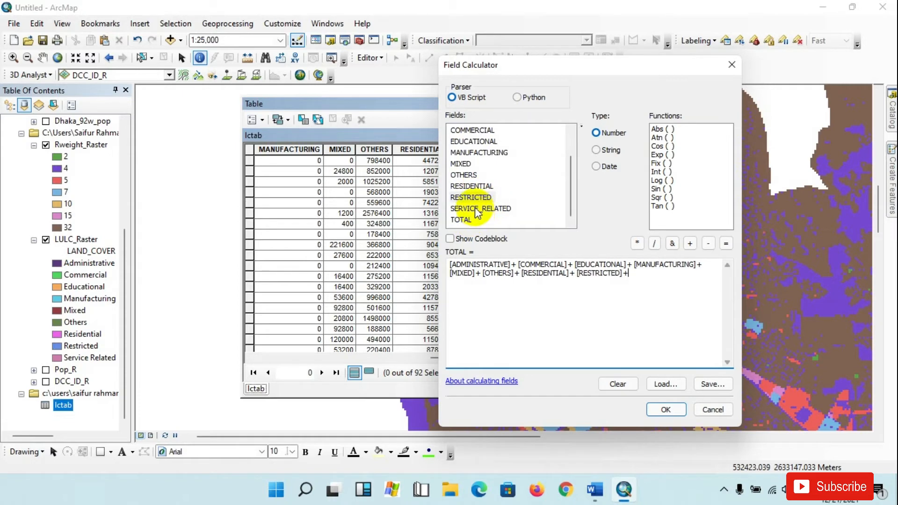
double_click(475, 207)
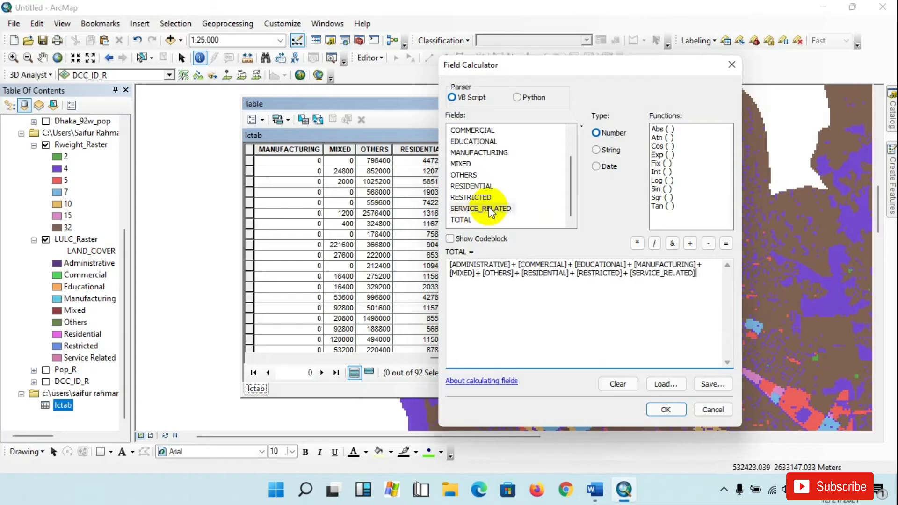
click(666, 415)
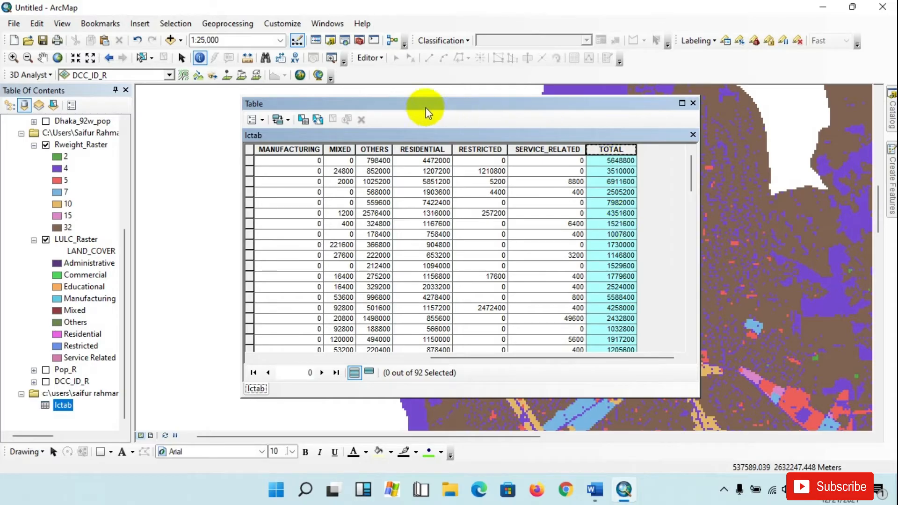
- Add a field named P_Admin of type Double to the lctab table, keeping precision and scale at 0
click(262, 122)
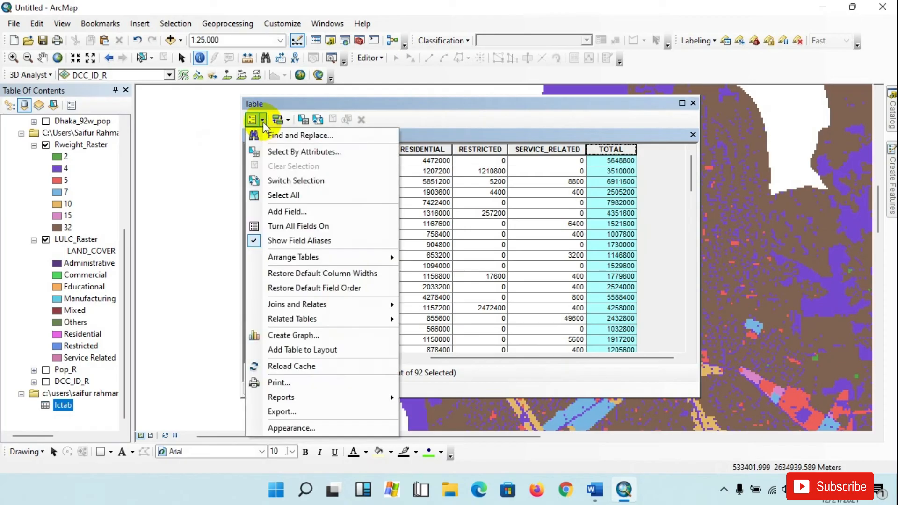
click(285, 211)
drag(426, 141, 578, 141)
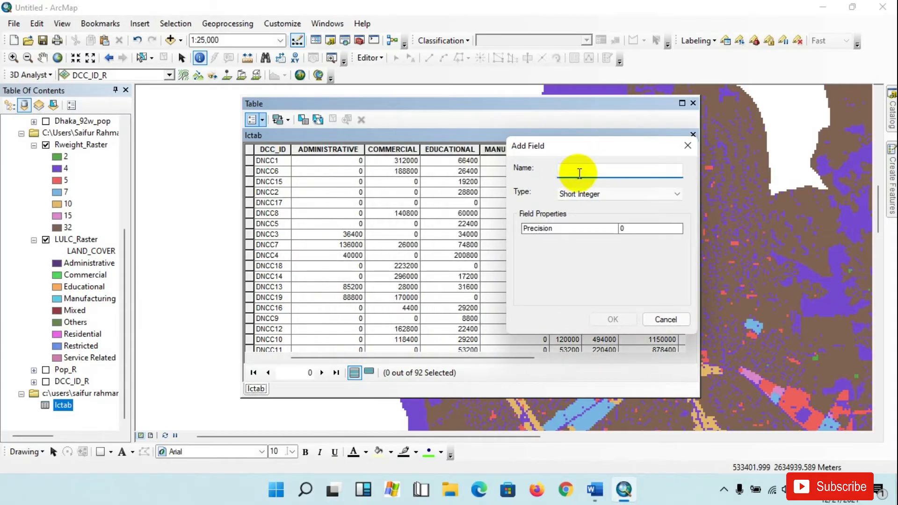
text(P_Admin)
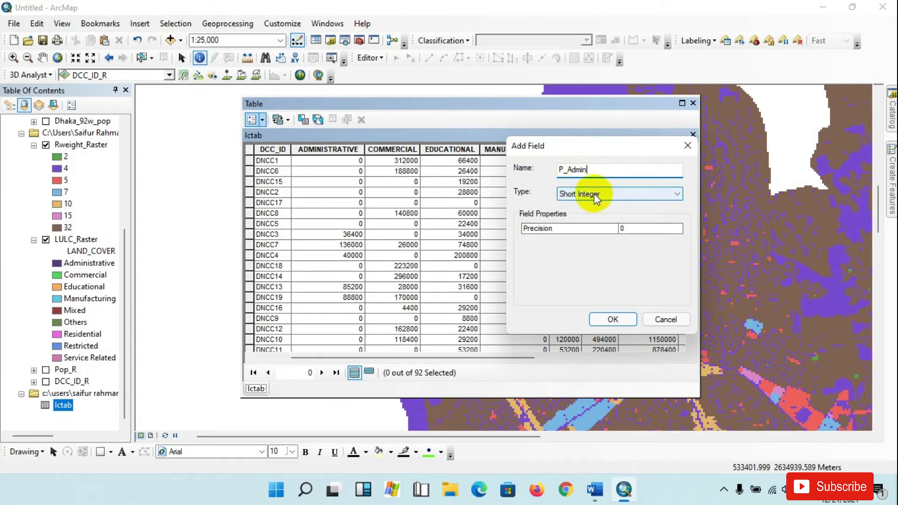
click(578, 193)
click(577, 232)
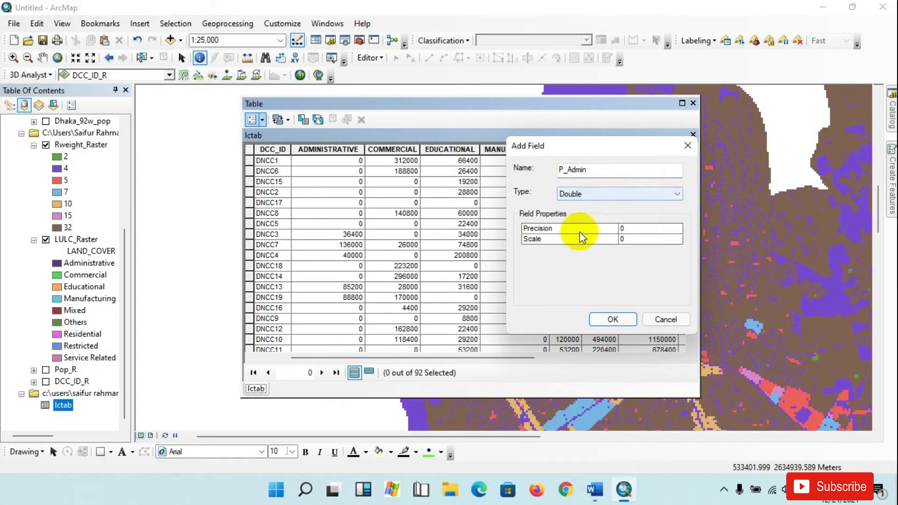
drag(578, 145, 536, 146)
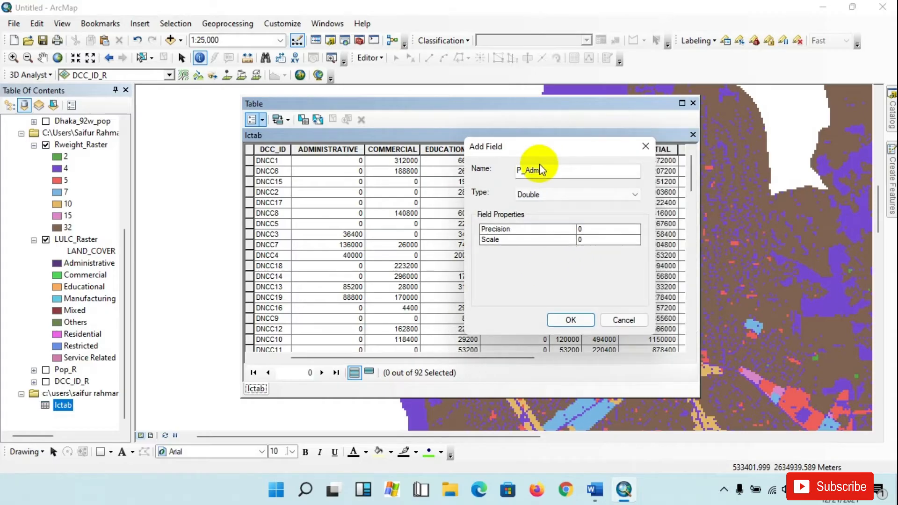
click(570, 320)
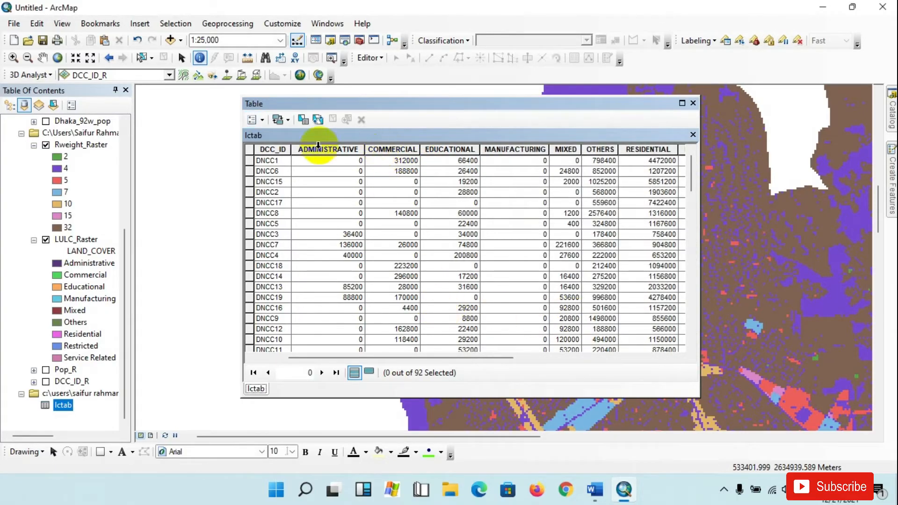
- Add a field named P_Commercial of type Double to the lctab table
click(256, 120)
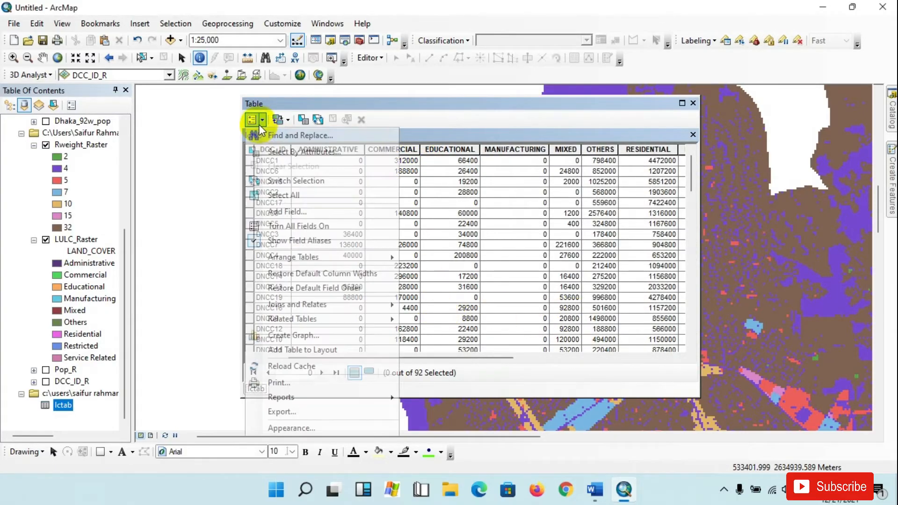
click(295, 212)
drag(407, 149, 232, 146)
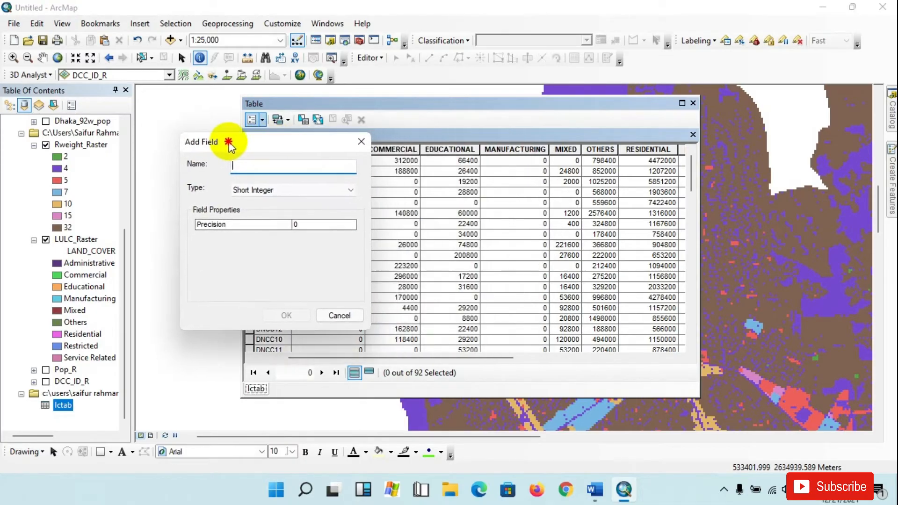
text(P_Commercial)
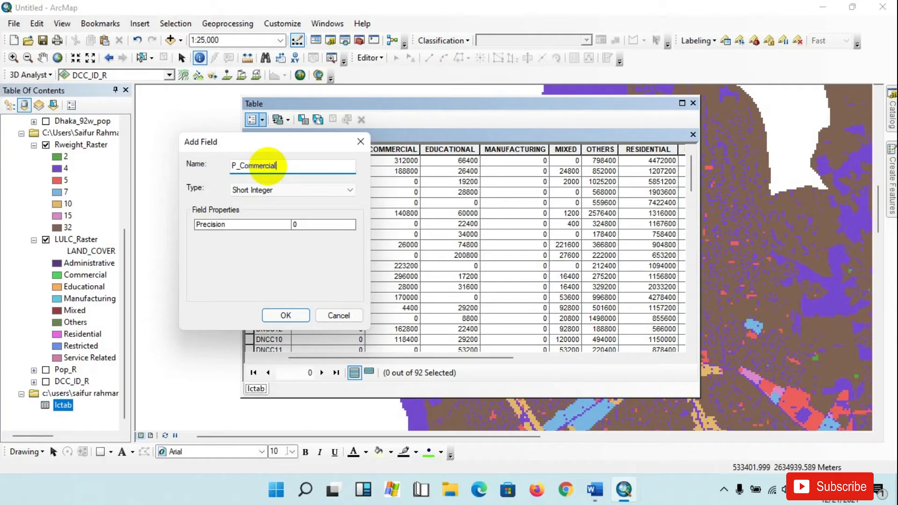
click(281, 189)
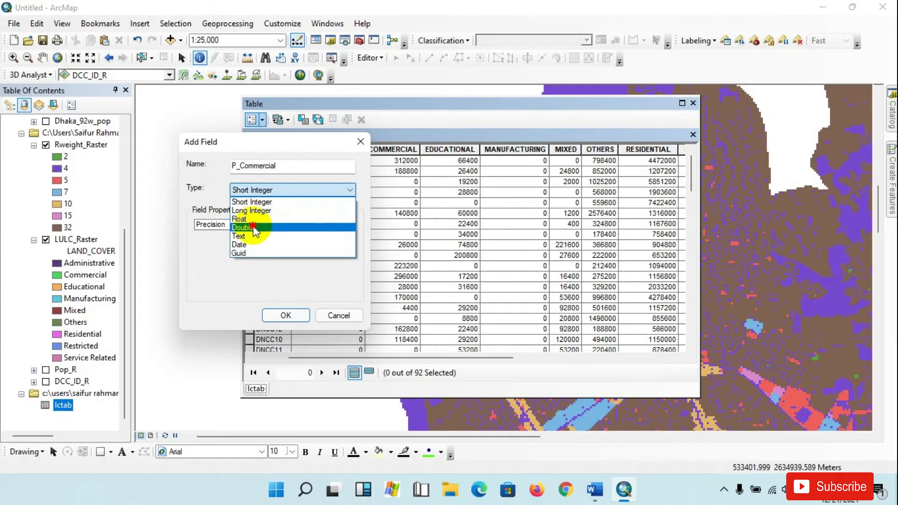
click(278, 225)
click(287, 313)
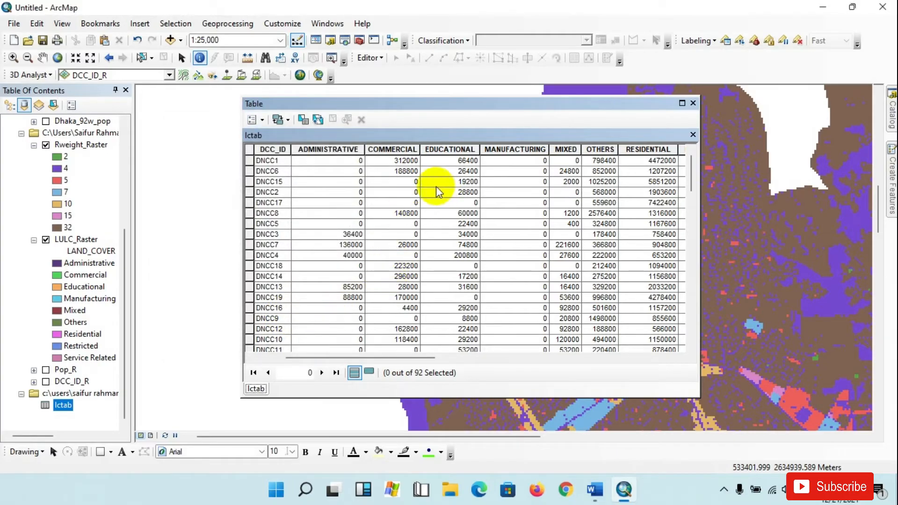
- Add a Double field named P_Education to the lctab table, keeping precision and scale at 0
click(264, 120)
click(302, 211)
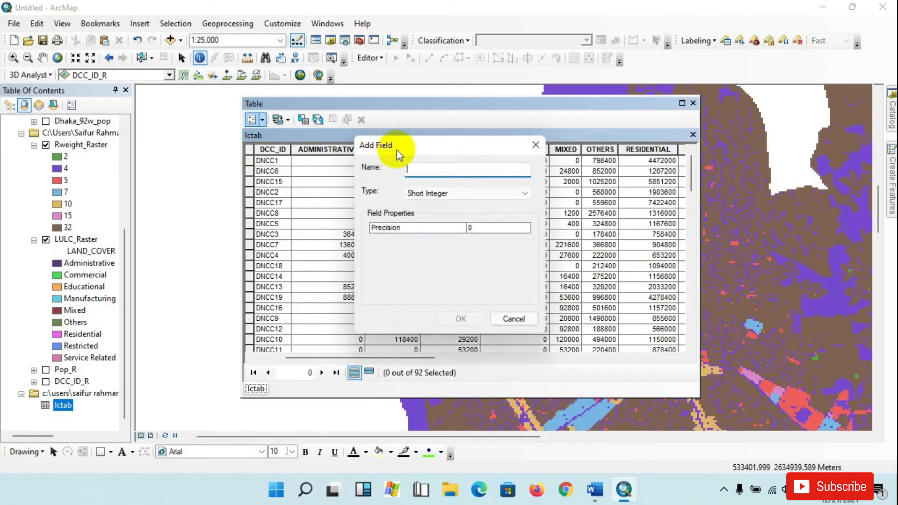
drag(394, 151, 259, 153)
click(280, 195)
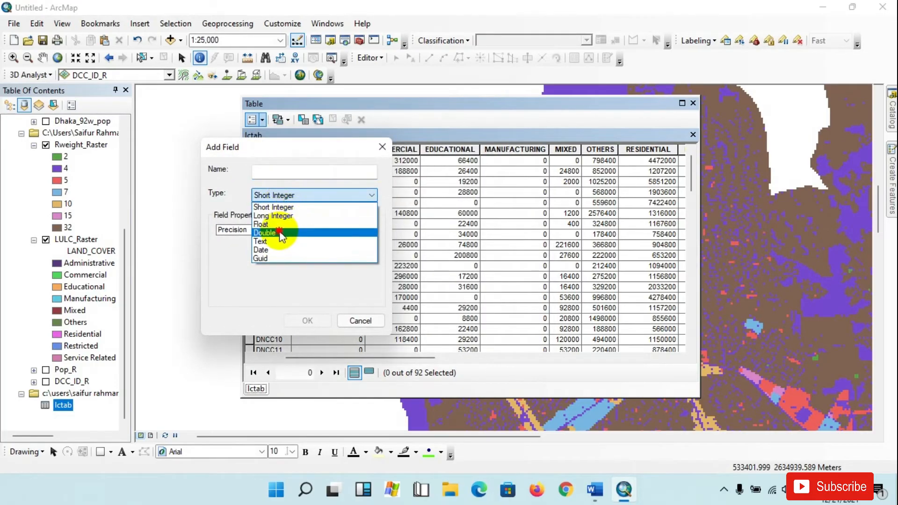
click(280, 228)
click(270, 172)
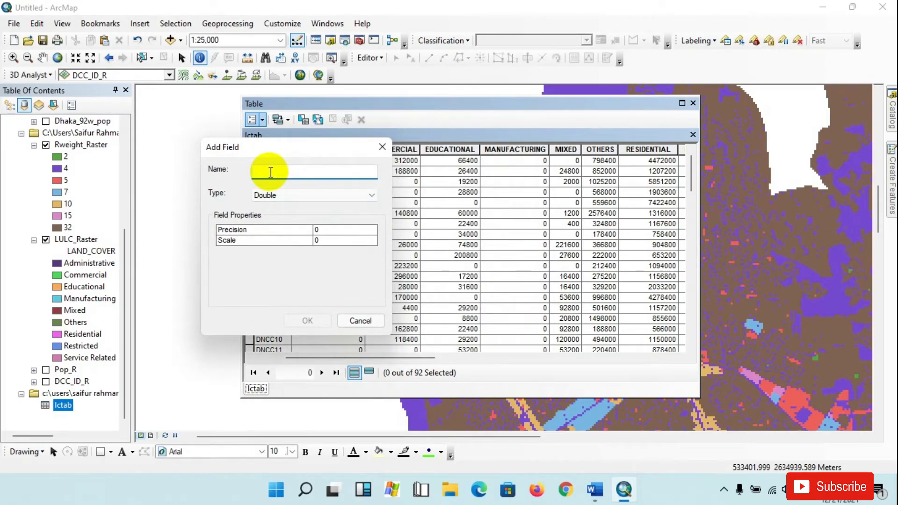
text(P_Education)
click(303, 319)
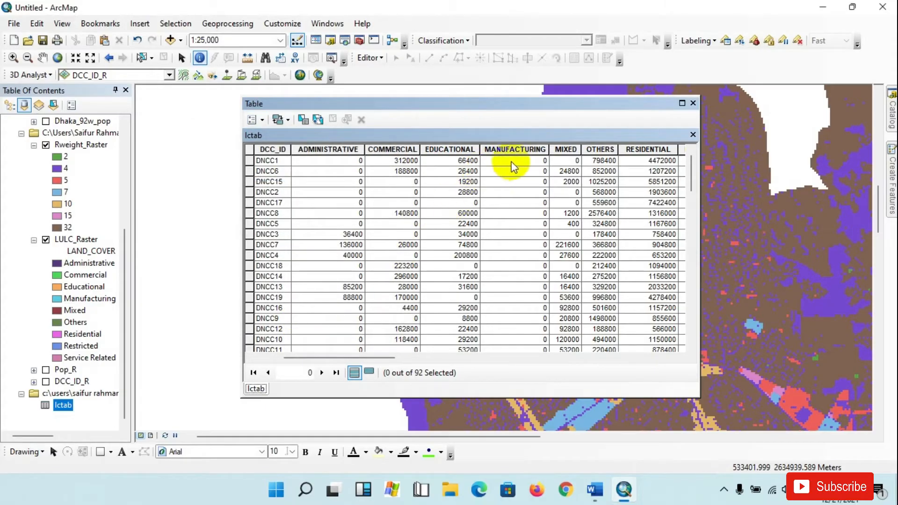
- Add a field named P_Manufacture of type Double to the lctab table
click(264, 120)
click(293, 209)
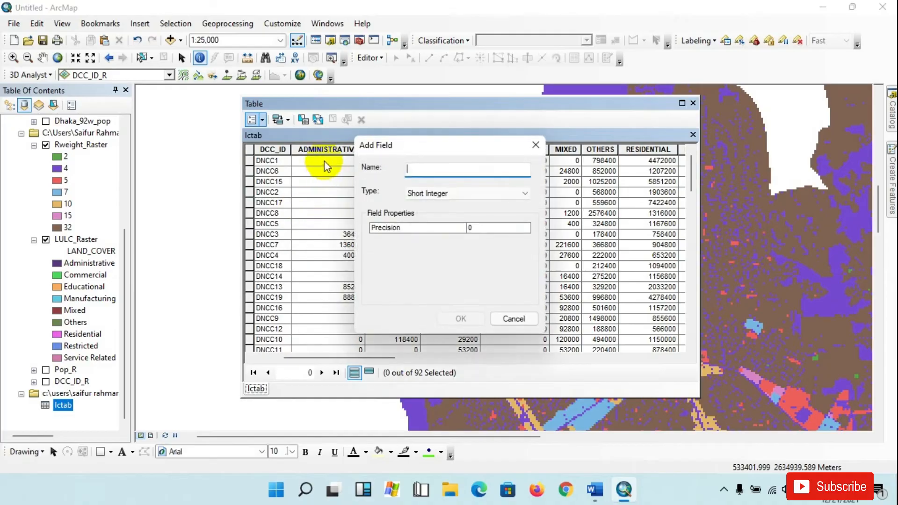
drag(377, 145, 268, 149)
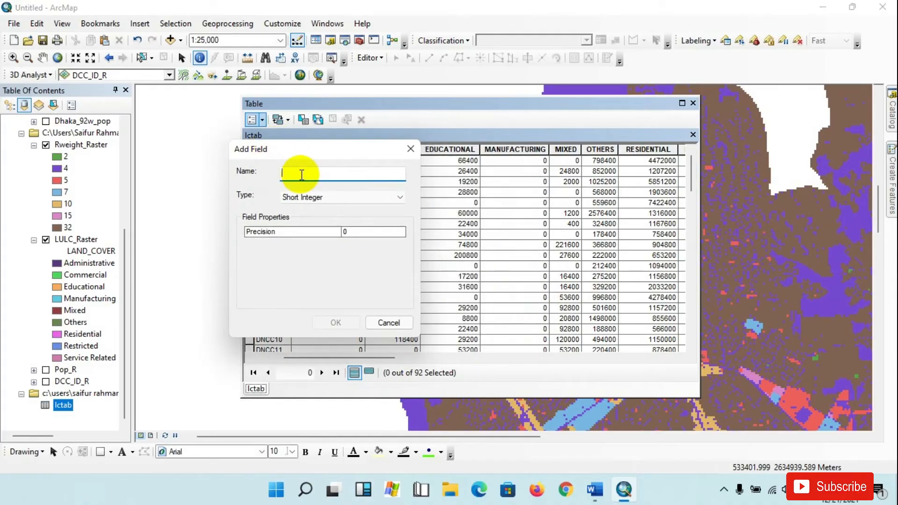
text(P_Manufacture)
click(310, 197)
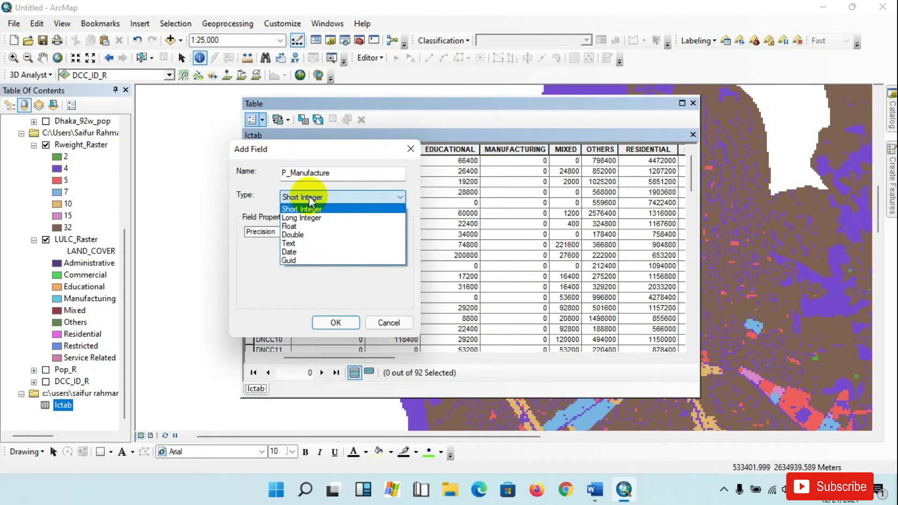
click(309, 235)
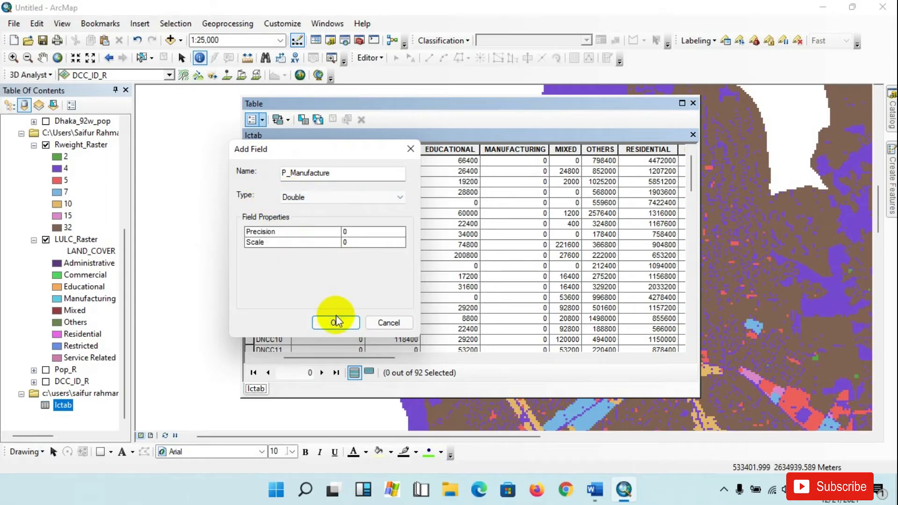
click(335, 319)
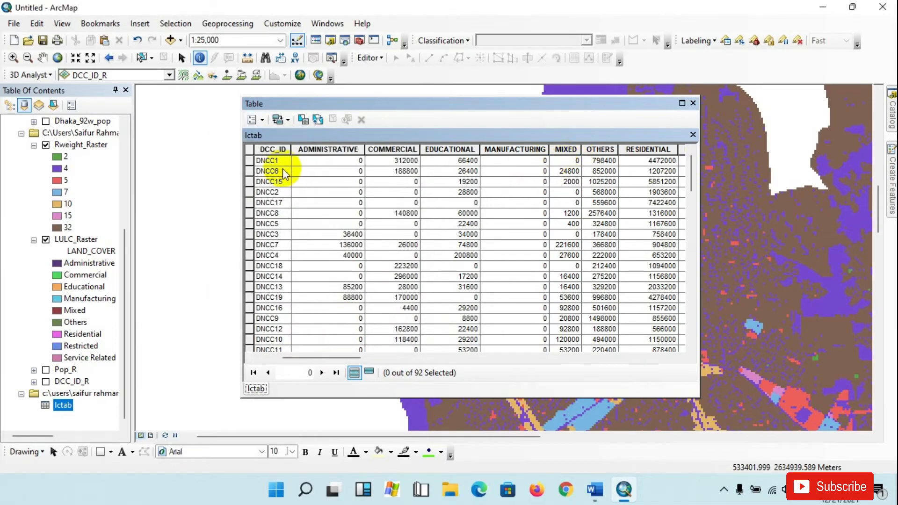
- Add a field named P_Mixed of type Double to the lctab table
click(260, 119)
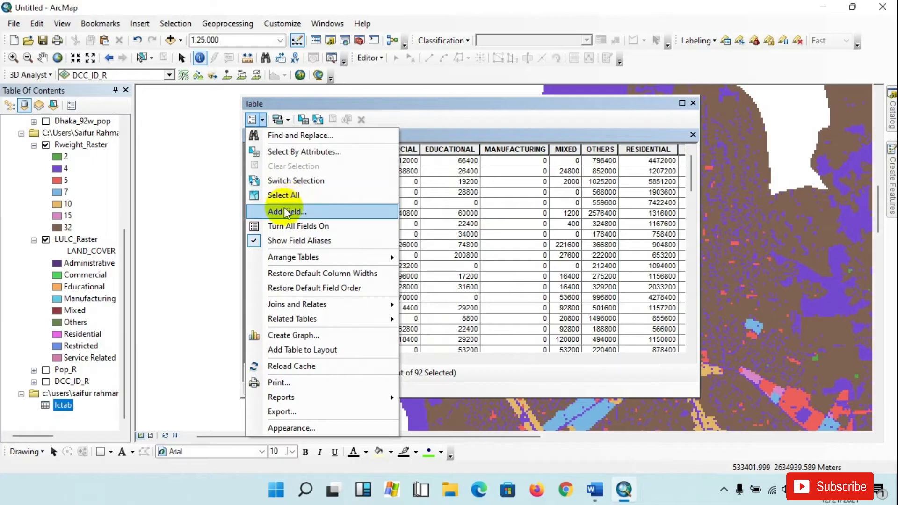
click(291, 210)
drag(376, 145, 209, 138)
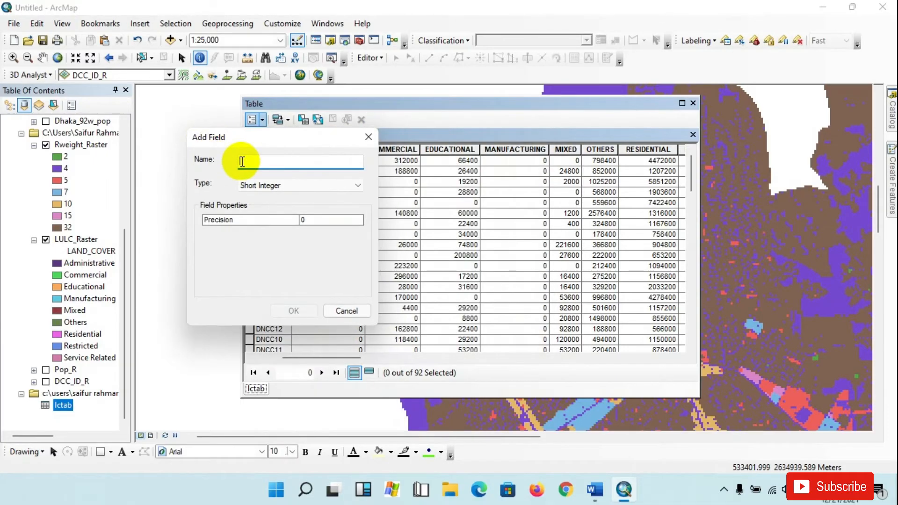
text(R)
text(_Mixed)
click(327, 186)
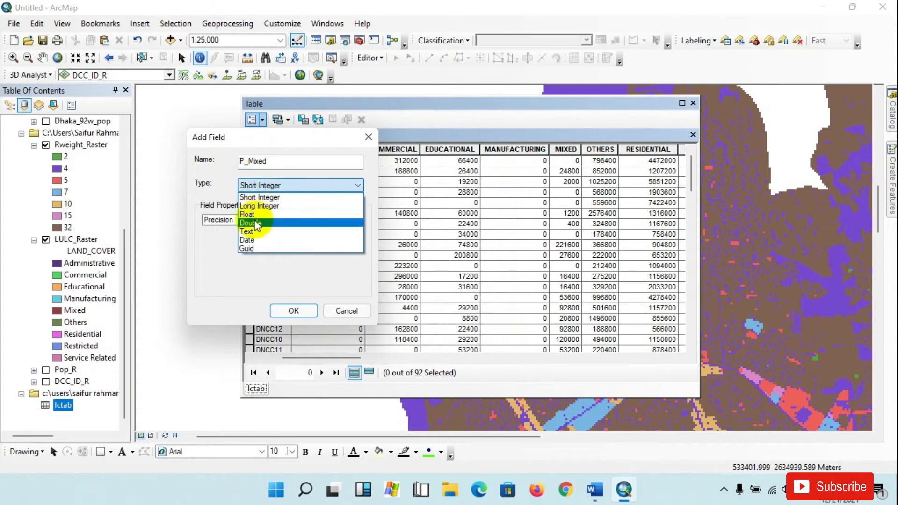
click(262, 228)
click(292, 312)
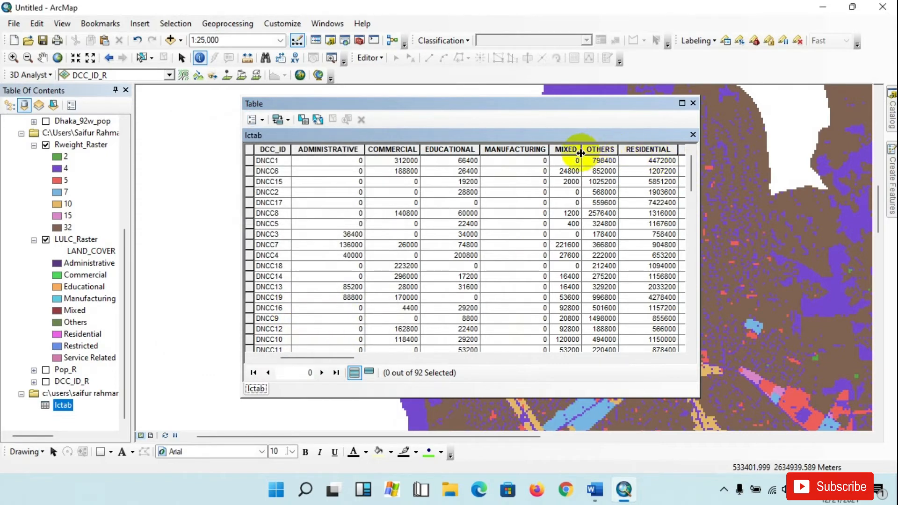
- Add a field named P_Others of type Double to the lctab table
click(263, 118)
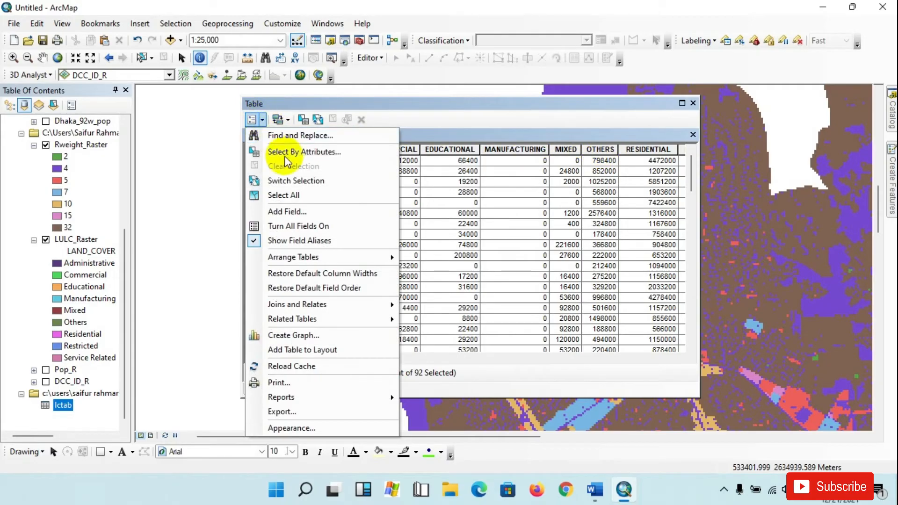
click(292, 208)
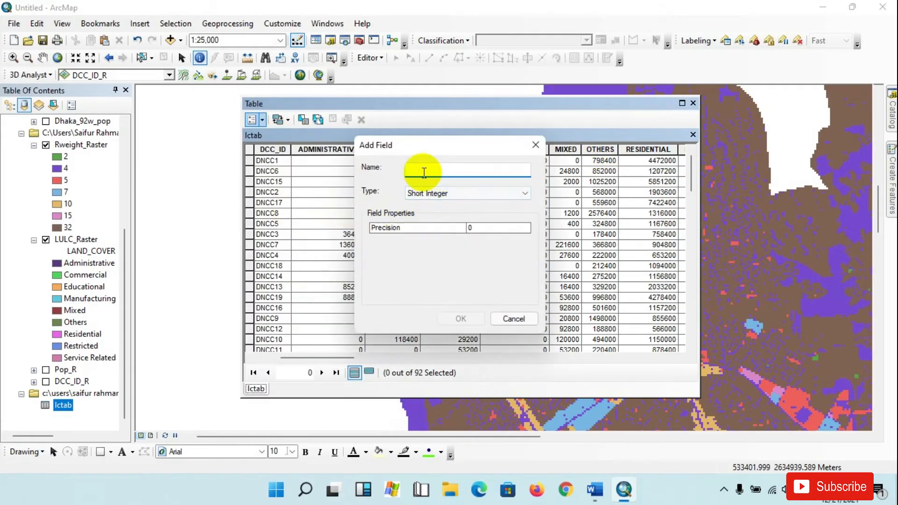
text(P_Others)
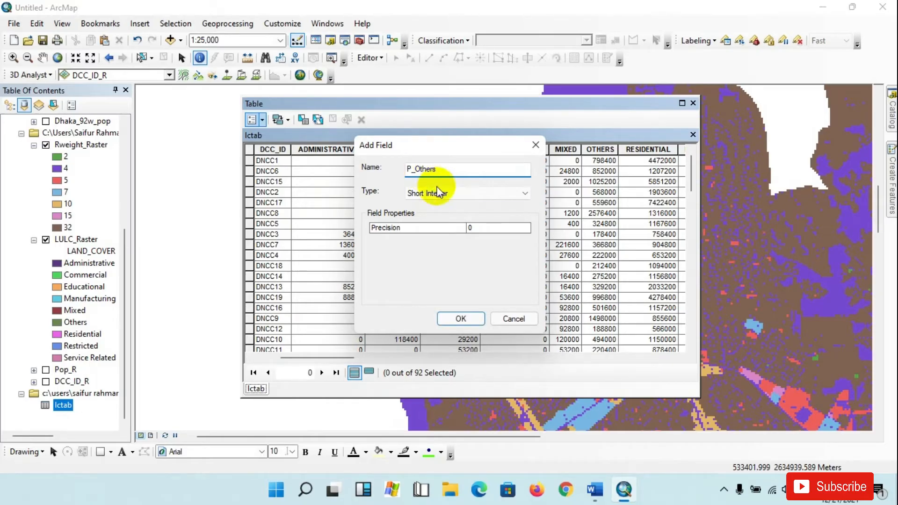
click(426, 194)
click(421, 231)
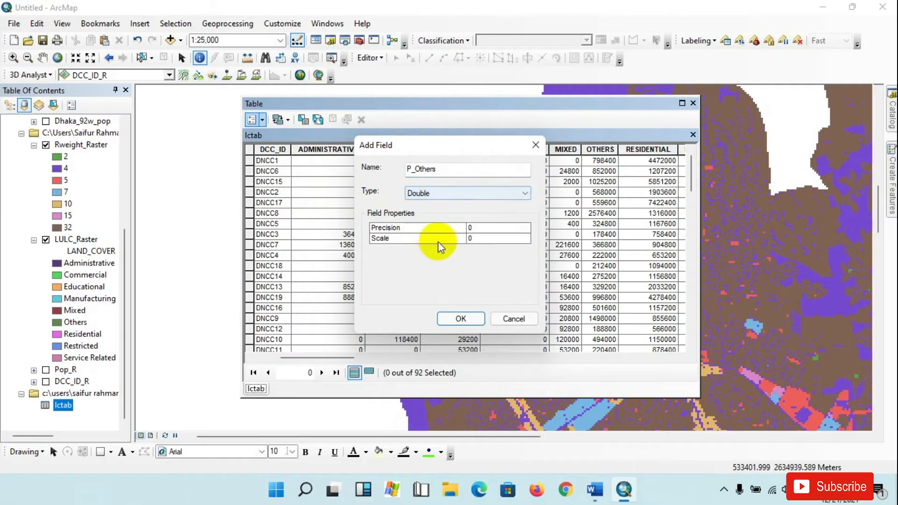
click(459, 319)
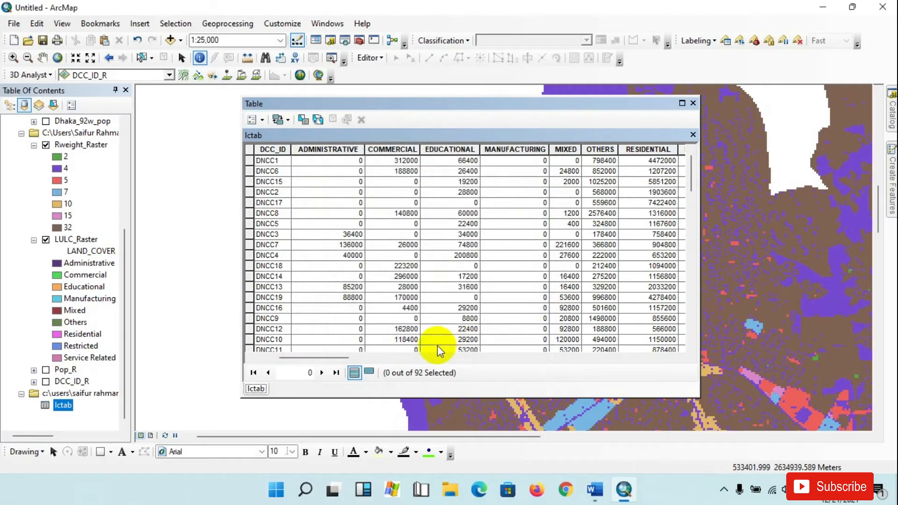
- Add a field named P_Residential of type Double to the lctab table
click(679, 358)
click(679, 358)
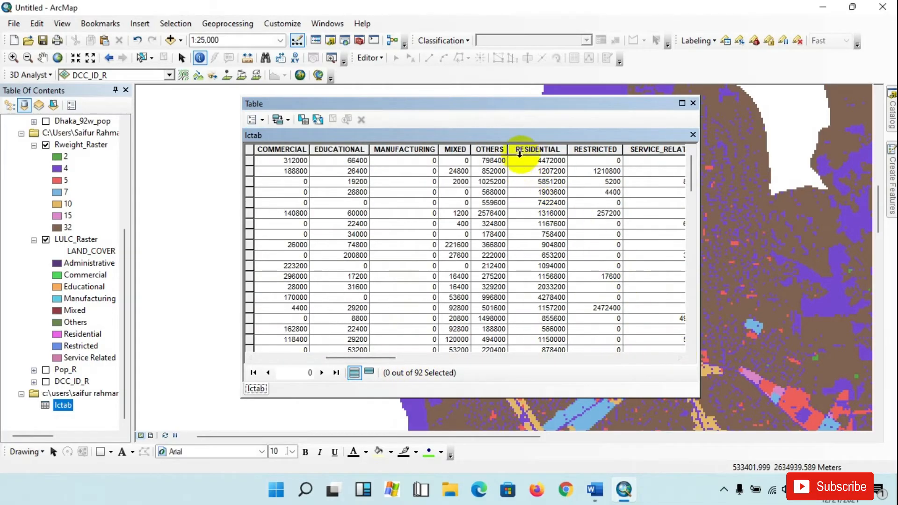
click(262, 118)
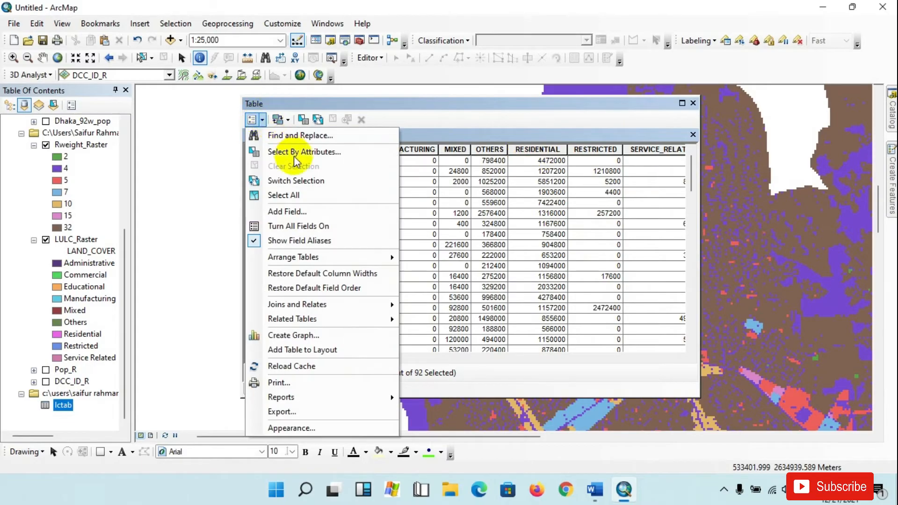
click(292, 208)
drag(416, 145, 278, 113)
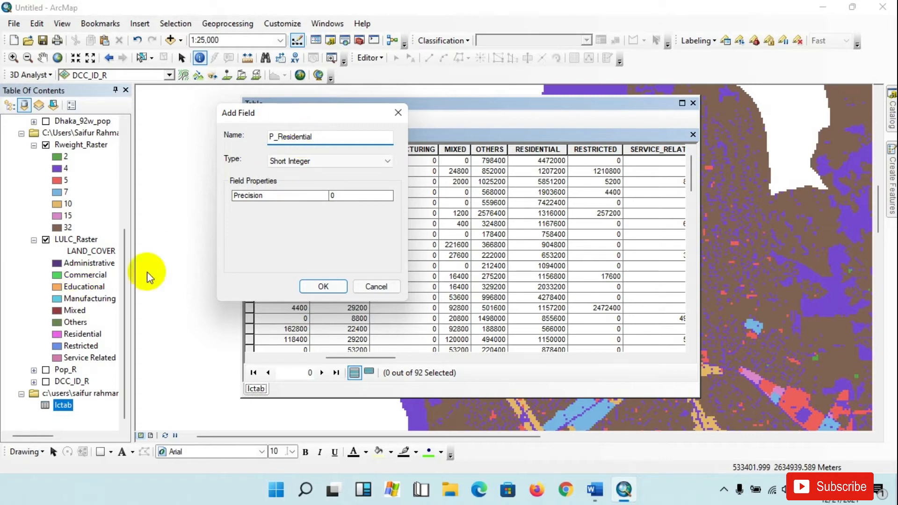
click(305, 171)
click(296, 195)
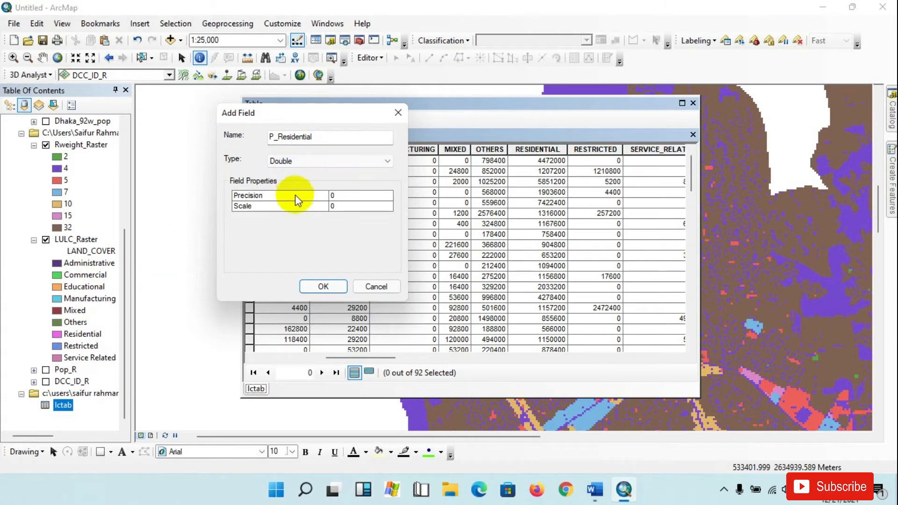
click(323, 287)
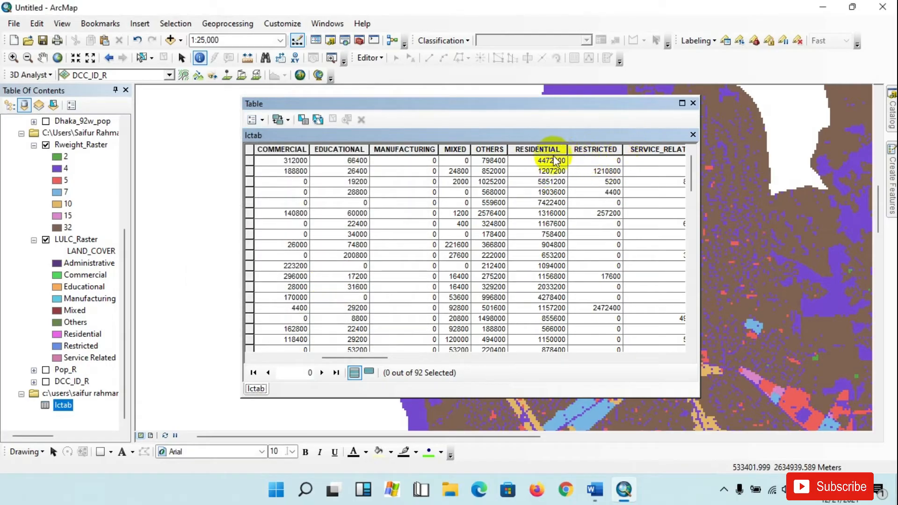
- Add a field named P_Restricted of type Double to the lctab table
click(262, 120)
click(297, 208)
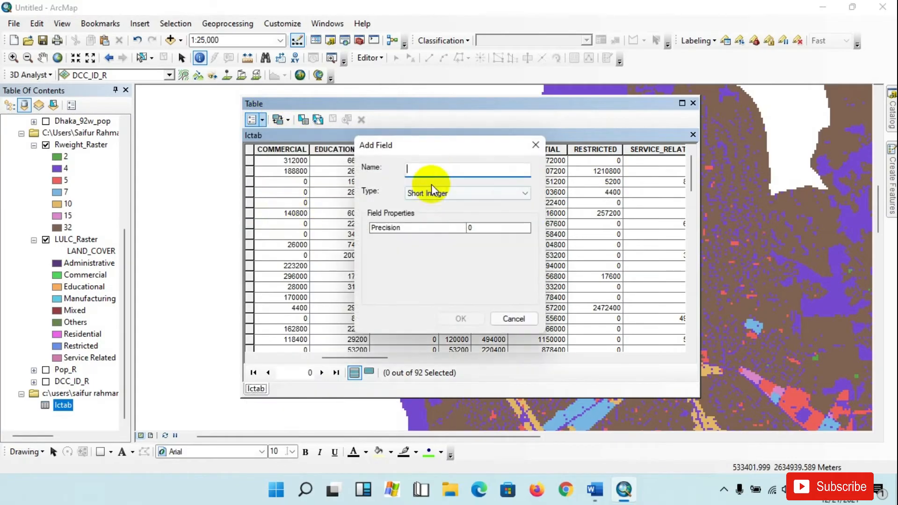
drag(421, 150, 335, 142)
click(373, 164)
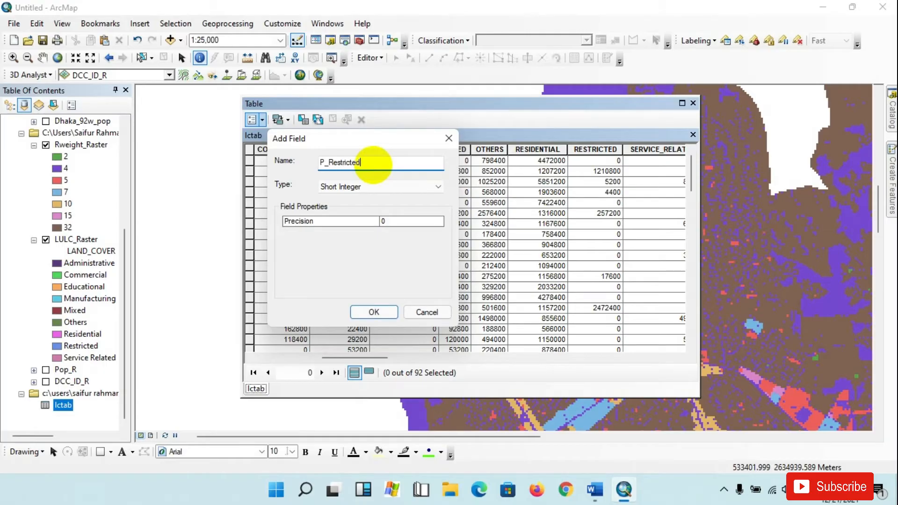
click(328, 187)
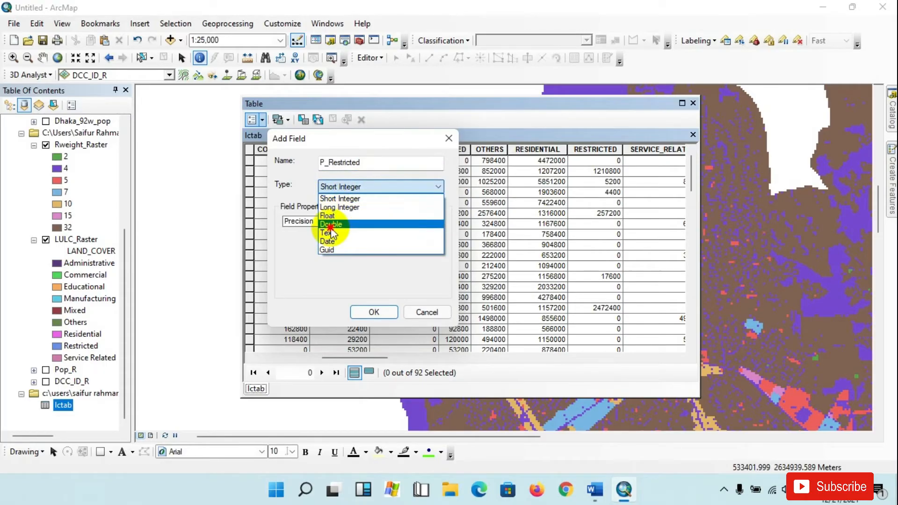
click(330, 227)
click(374, 312)
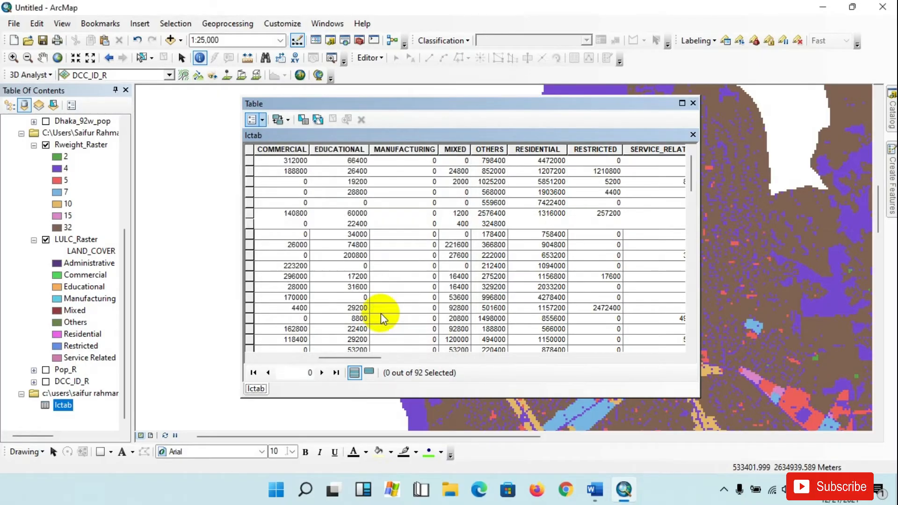
- Add a field named P_SerR of type Double to the lctab table for the service-related percentage
click(681, 358)
click(683, 356)
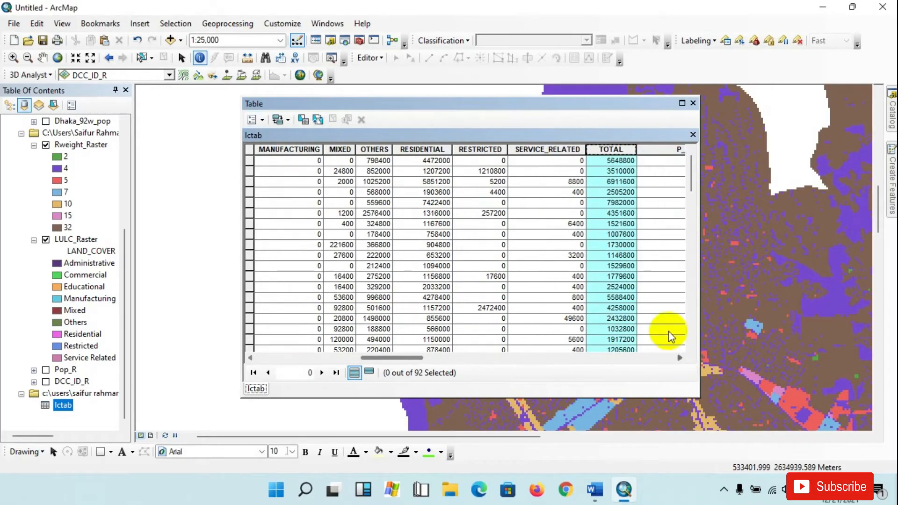
click(263, 119)
click(306, 210)
drag(403, 143, 228, 133)
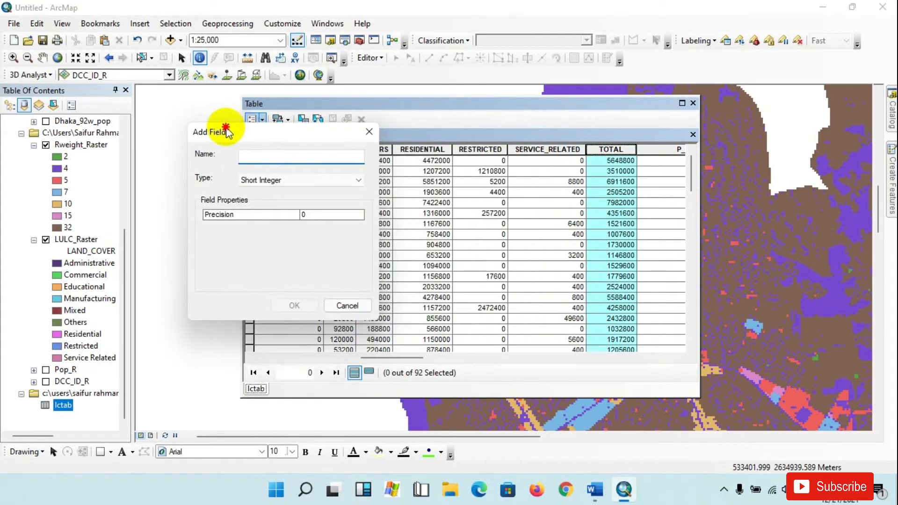
click(253, 155)
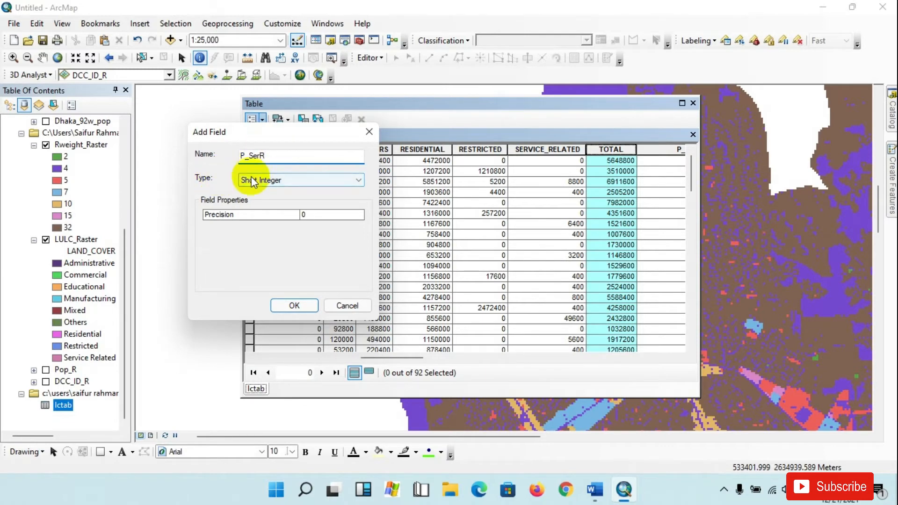
click(290, 180)
click(256, 217)
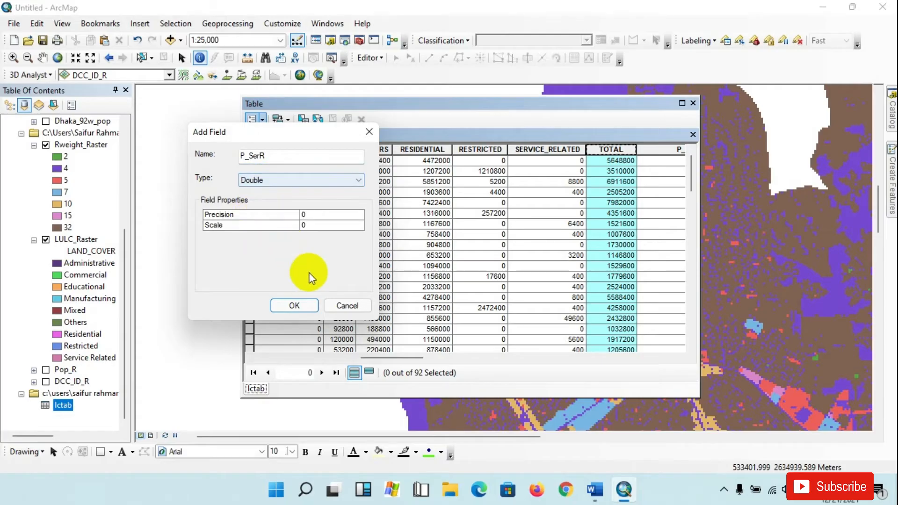
click(294, 304)
- Open the Field Calculator for the P_ADMIN field outside an edit session and clear the leftover sum expression
click(684, 359)
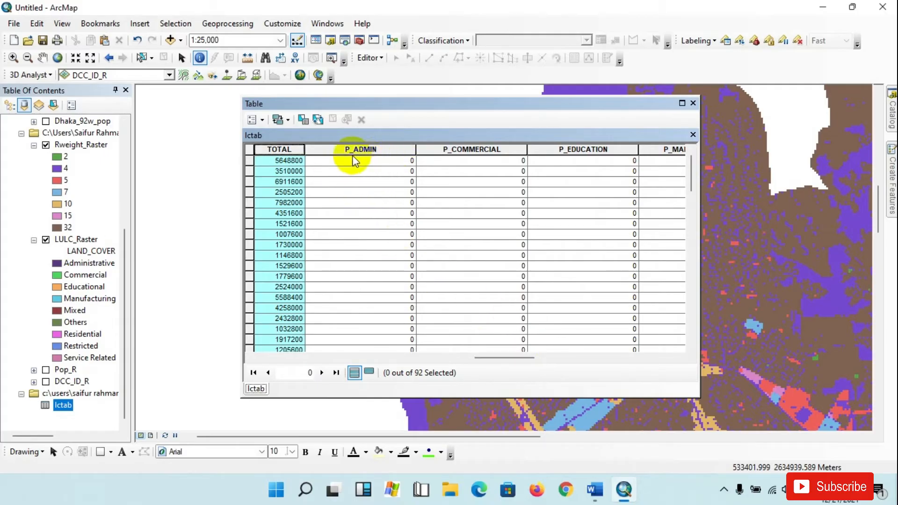
click(365, 152)
right_click(365, 152)
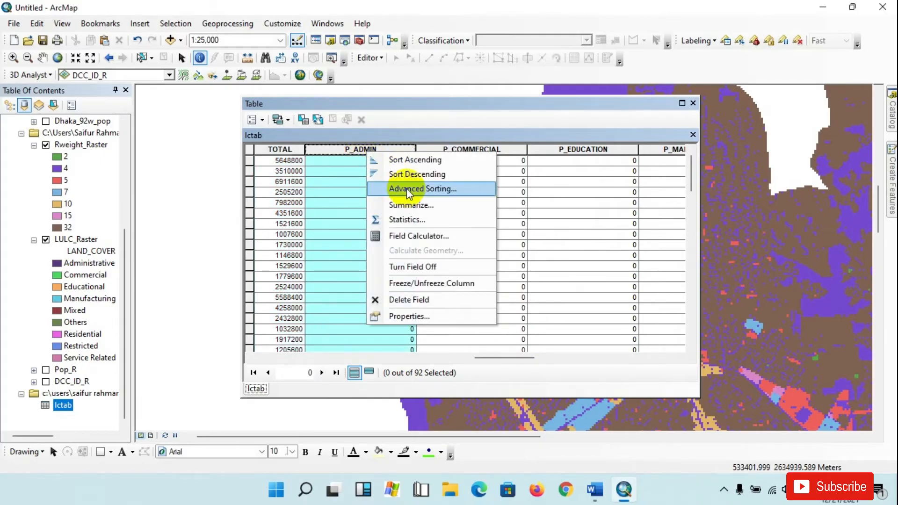
click(401, 237)
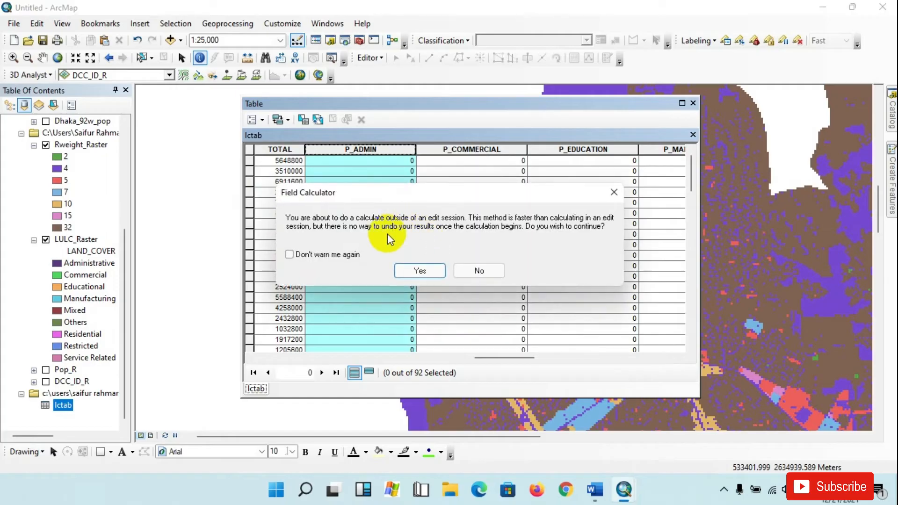
click(420, 271)
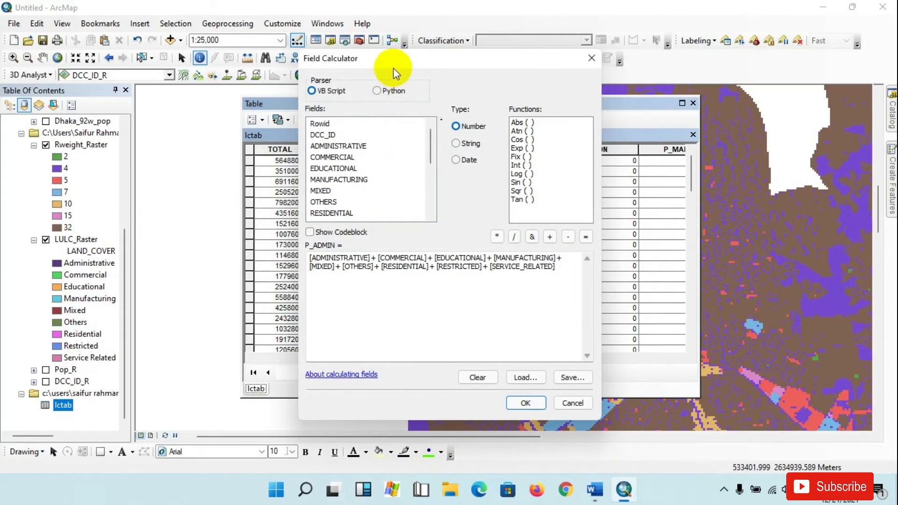
drag(394, 70, 439, 63)
click(525, 380)
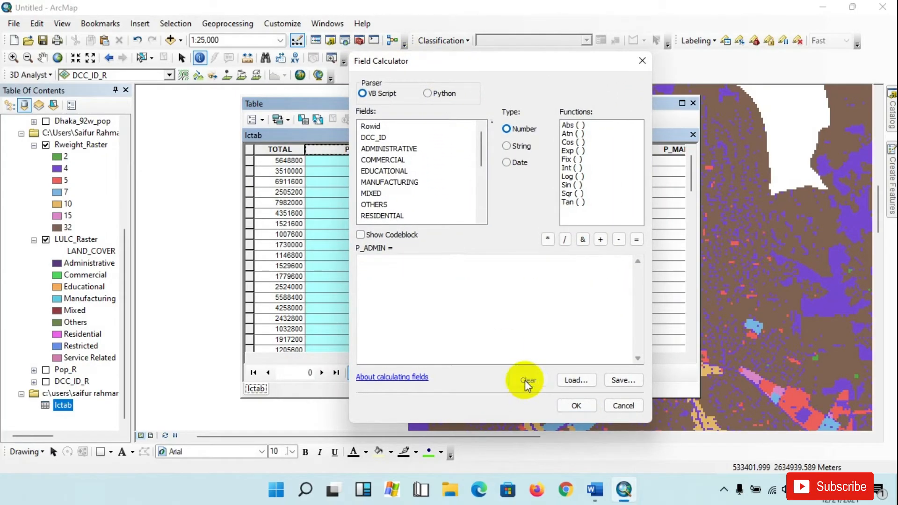
- Calculate the P_ADMIN field with the expression [ADMINISTRATIVE]/ [TOTAL]
click(408, 277)
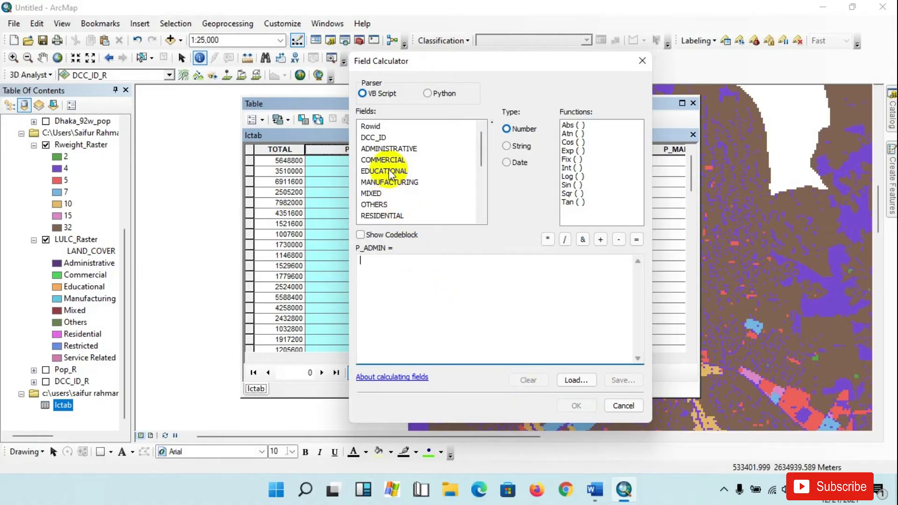
scroll(394, 177, down, 1)
scroll(393, 177, up, 1)
scroll(394, 177, down, 2)
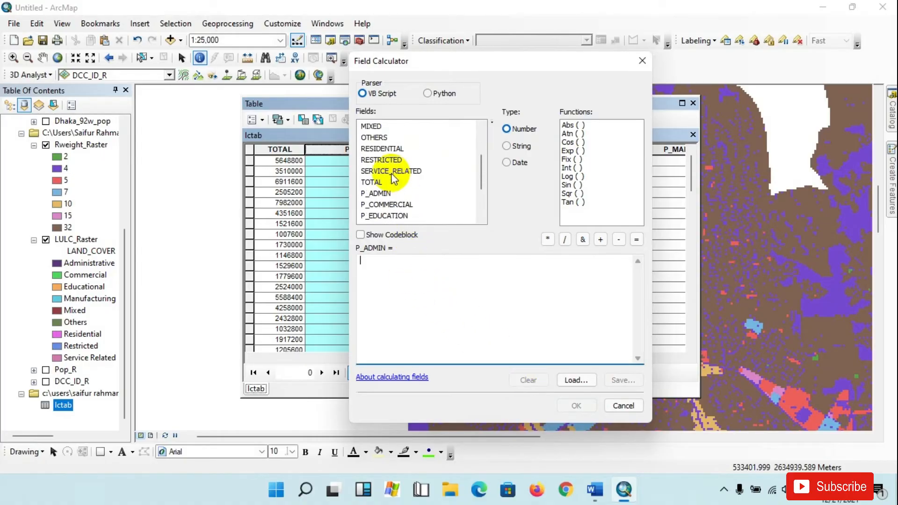
scroll(392, 177, up, 2)
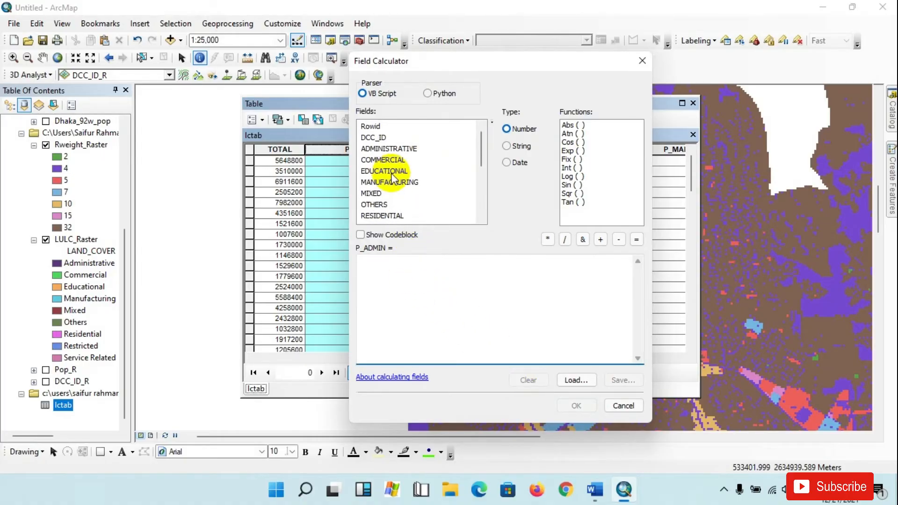
double_click(388, 150)
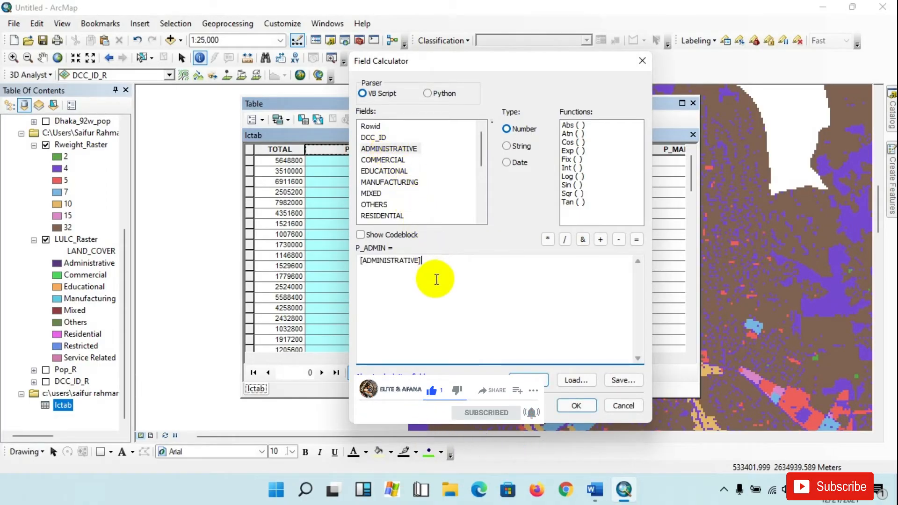
text(/)
scroll(395, 211, down, 2)
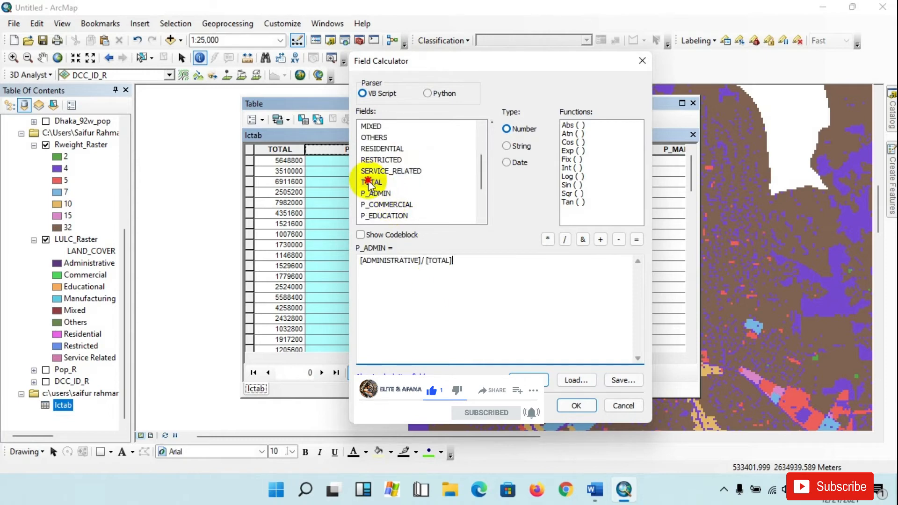
click(576, 405)
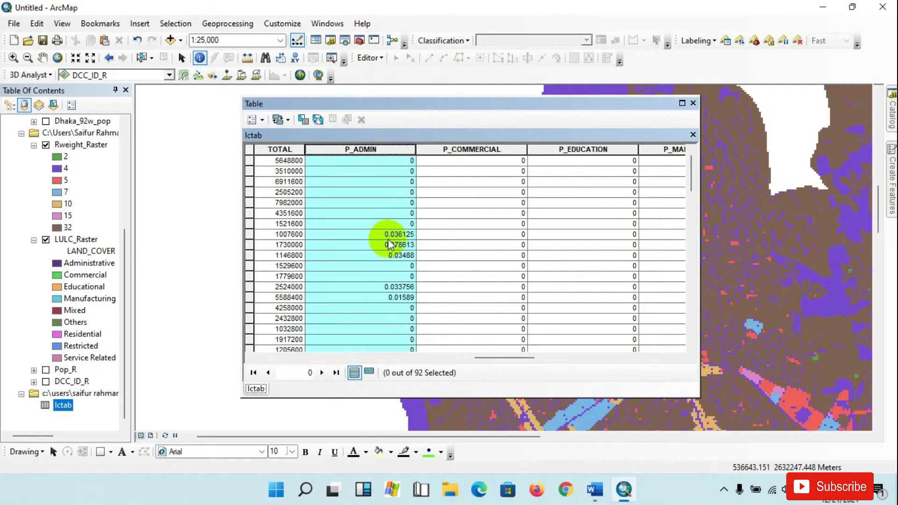
scroll(388, 242, down, 2)
scroll(394, 221, up, 2)
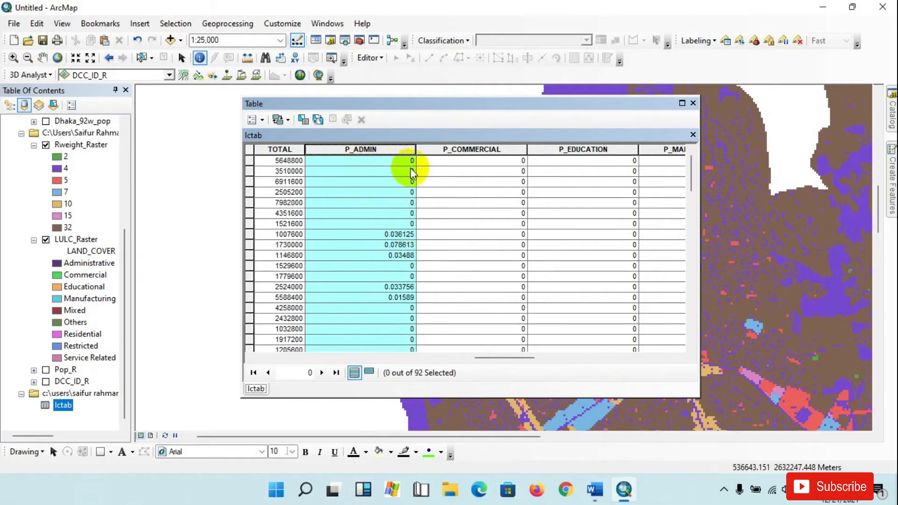
- Calculate the P_COMMERCIAL field outside an edit session, replacing the previous expression with [COMMERCIAL]/ [TOTAL]
click(453, 150)
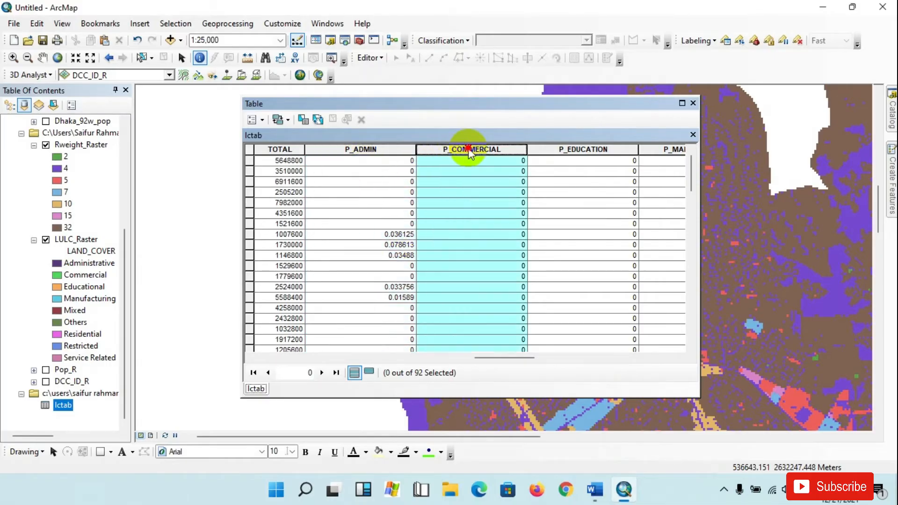
right_click(466, 150)
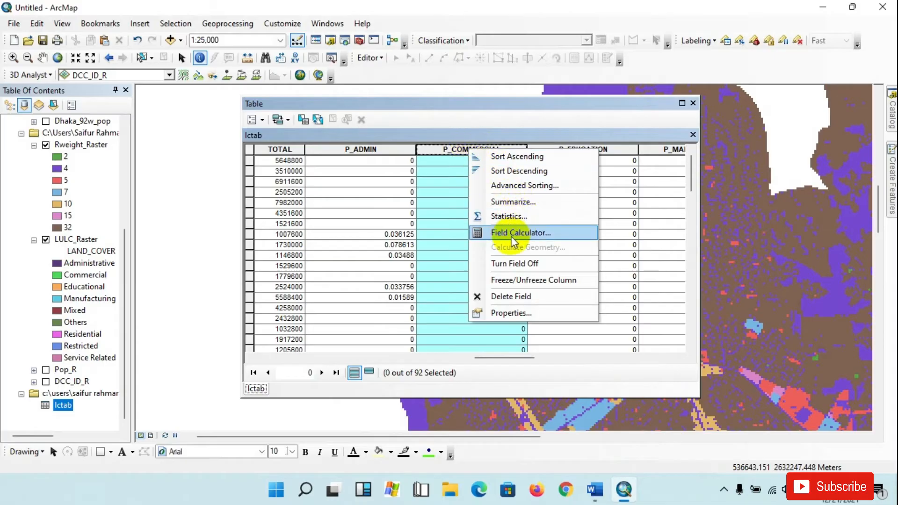
click(511, 232)
click(419, 271)
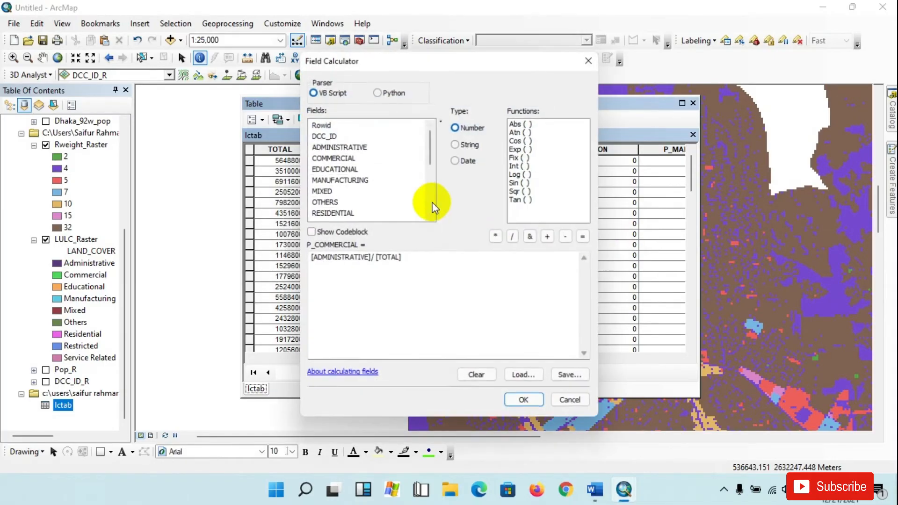
drag(400, 69, 420, 70)
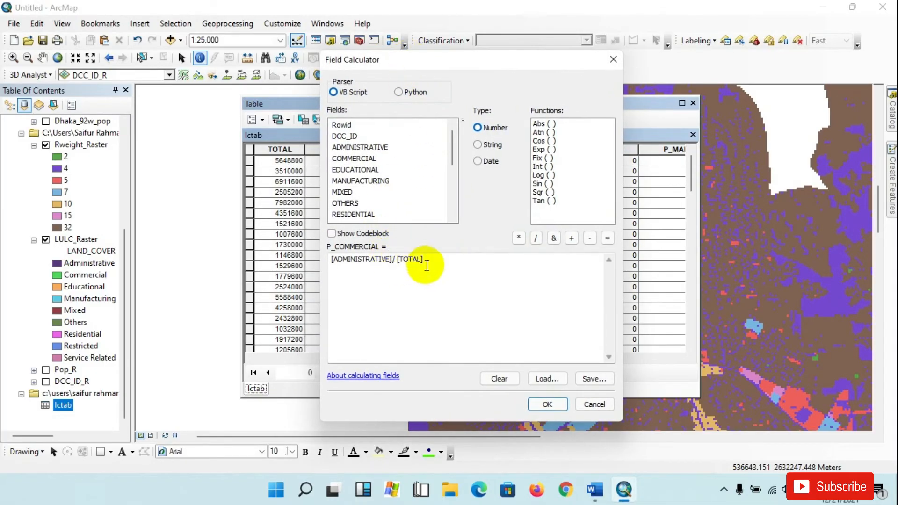
drag(427, 260, 294, 257)
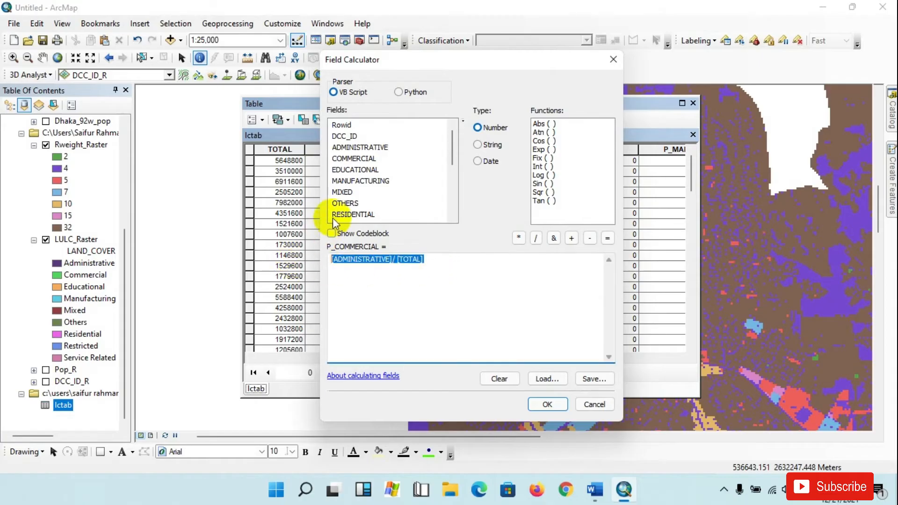
double_click(361, 161)
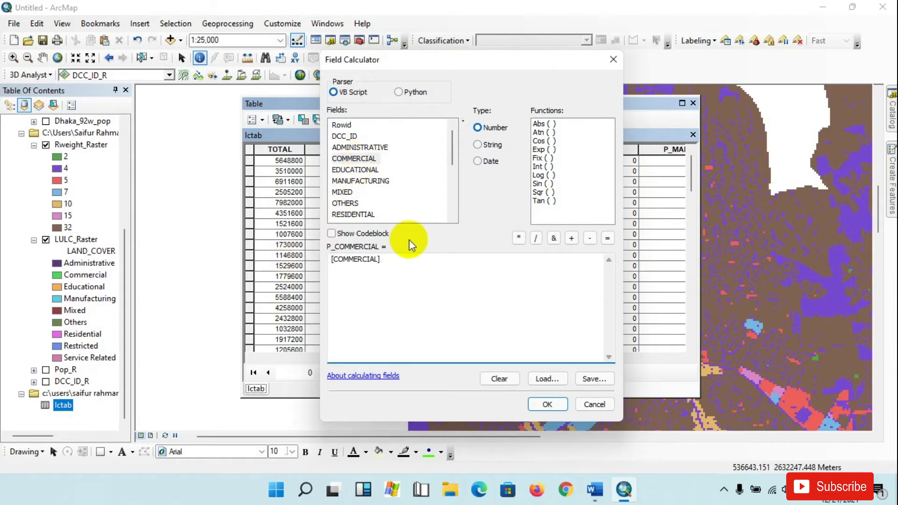
text(/)
scroll(369, 169, down, 3)
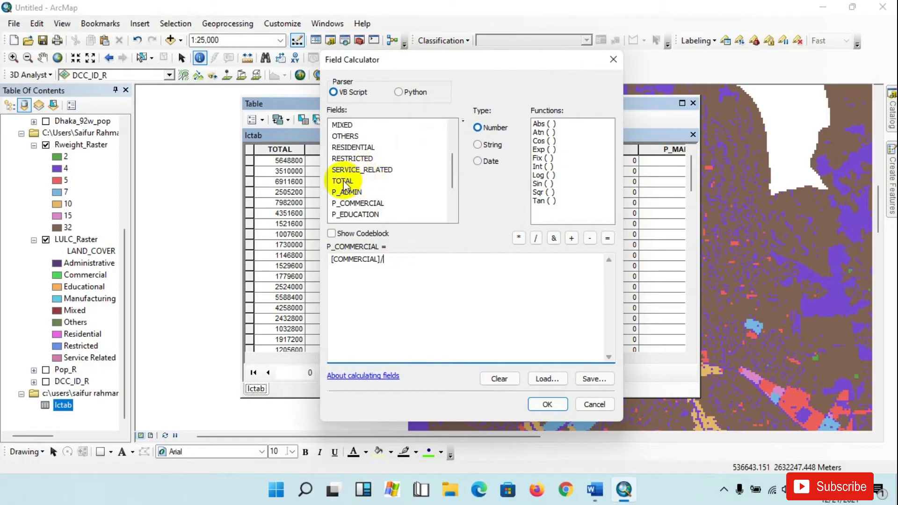
double_click(342, 180)
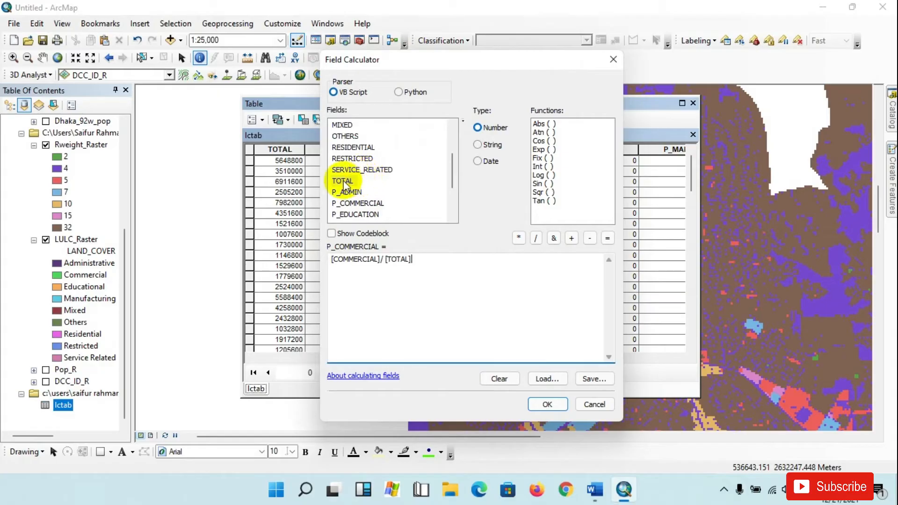
click(547, 404)
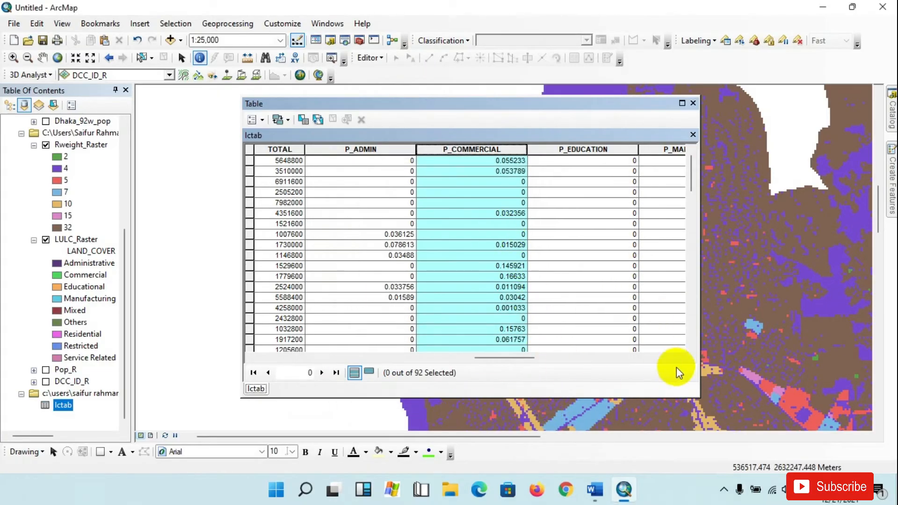
- Calculate the P_EDUCATION field outside an edit session as [EDUCATIONAL] / [TOTAL], replacing only the numerator of the previous expression
click(682, 358)
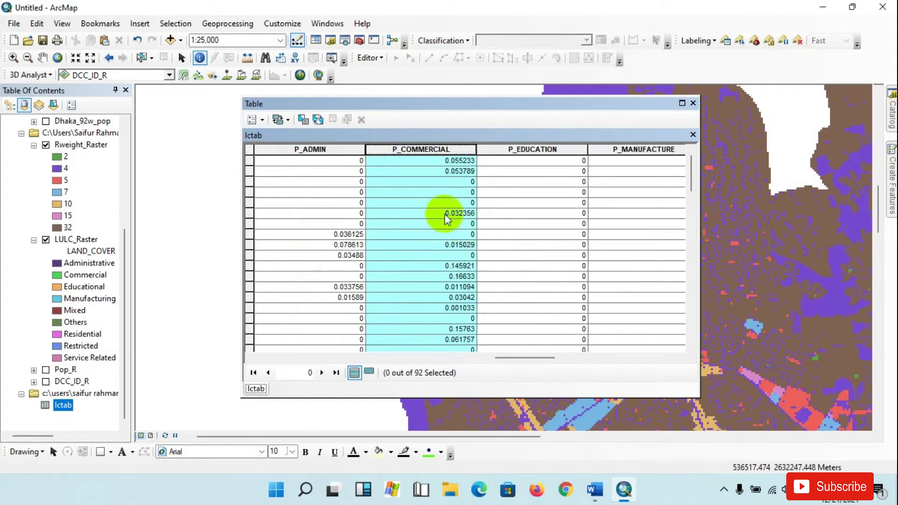
click(680, 359)
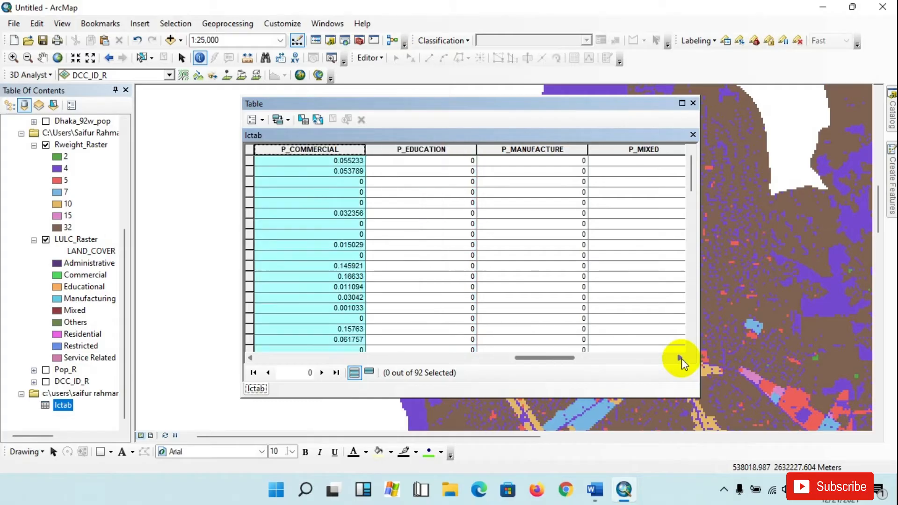
click(411, 149)
right_click(411, 148)
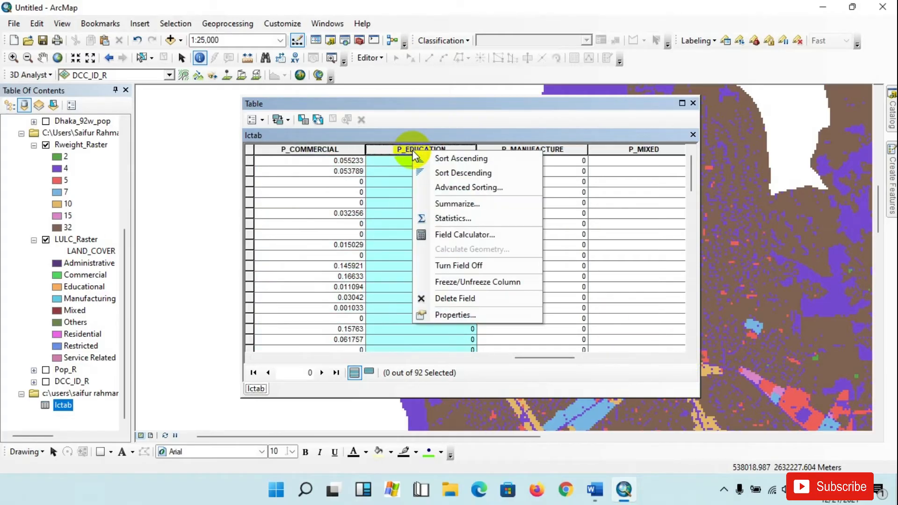
click(472, 231)
click(418, 270)
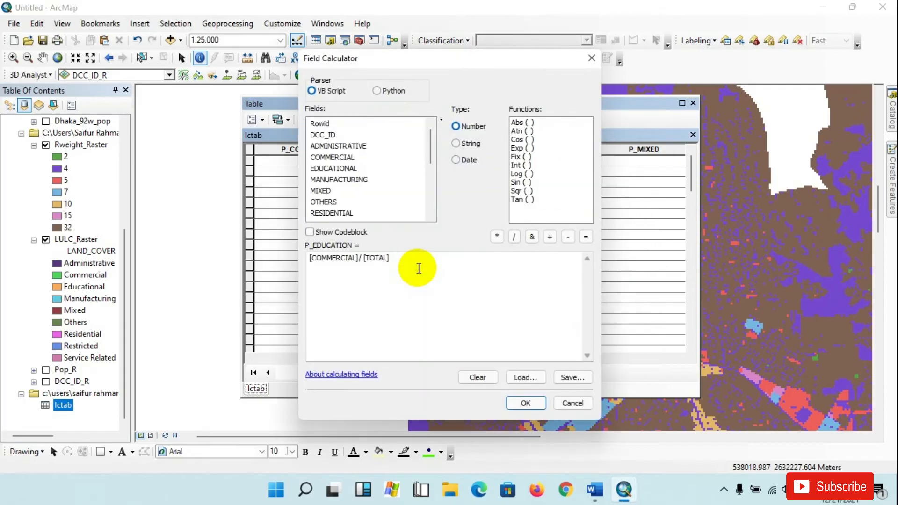
drag(411, 61, 475, 84)
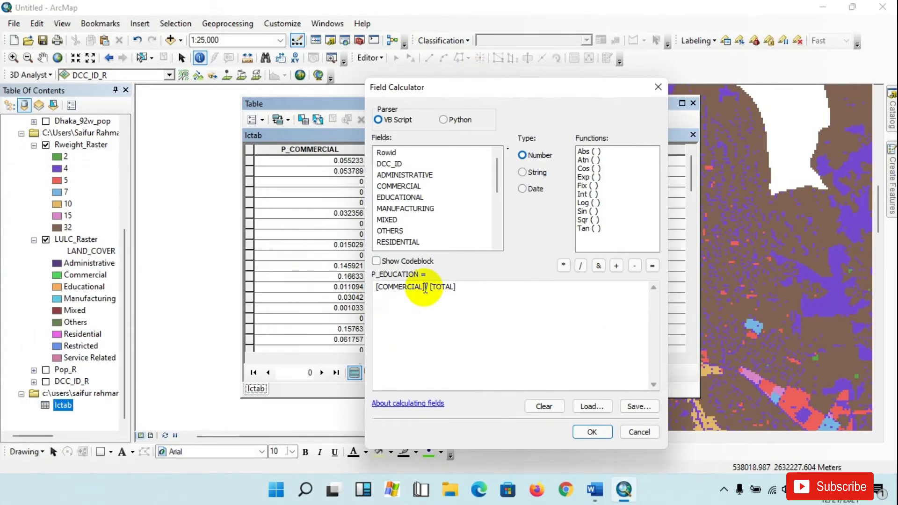
drag(426, 287, 367, 291)
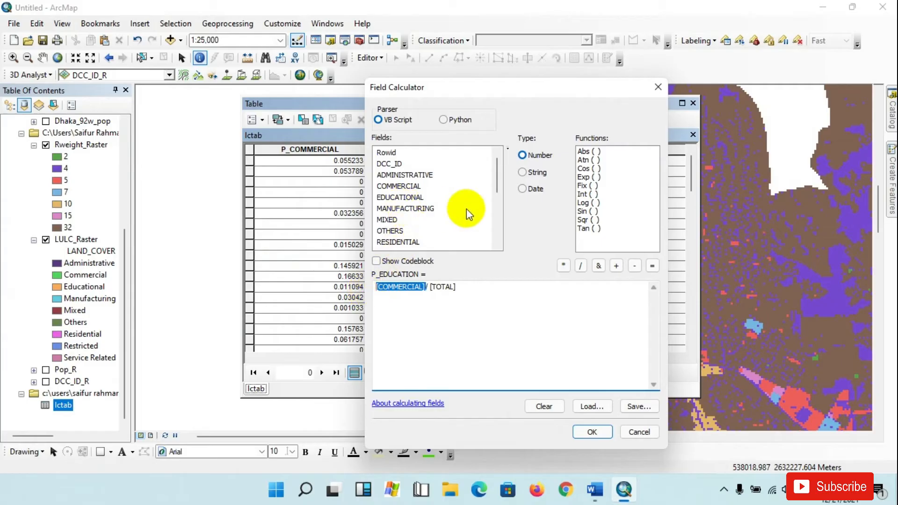
click(398, 198)
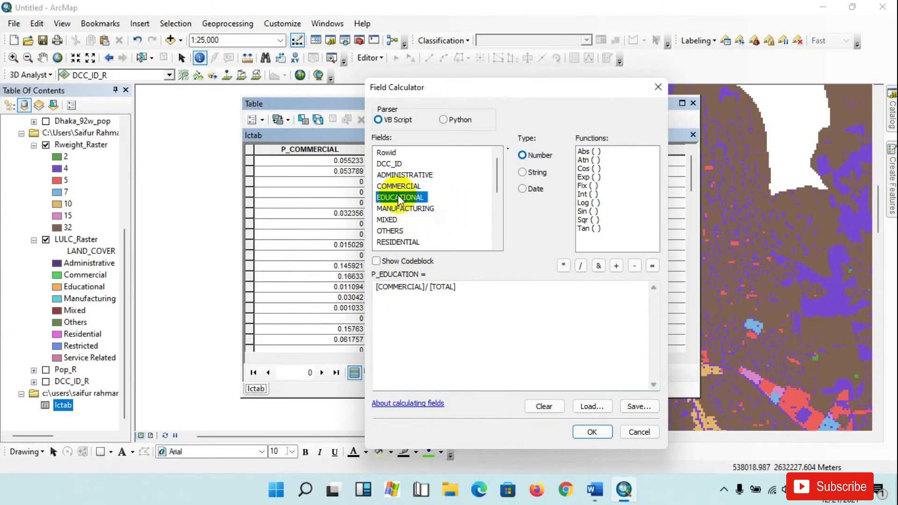
double_click(399, 198)
click(587, 432)
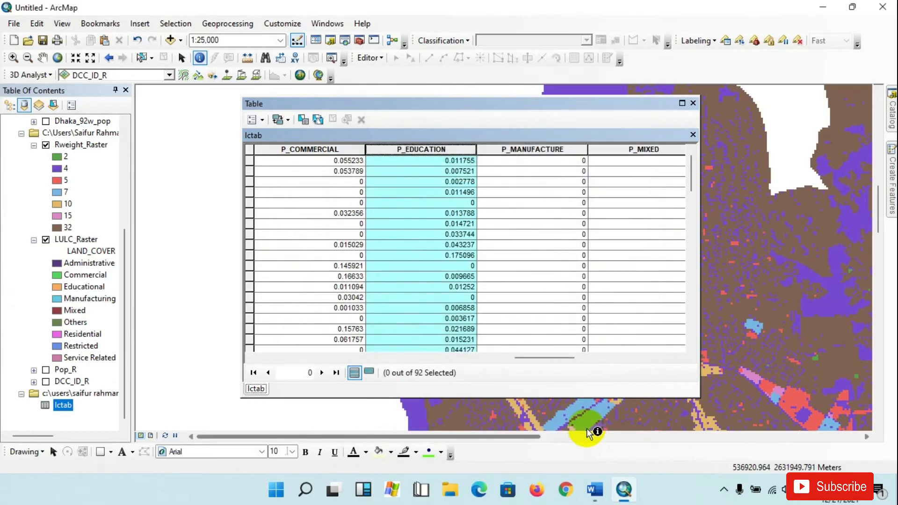
- Calculate the P_MANUFACTURE field outside an edit session as [MANUFACTURING] / [TOTAL]
click(538, 149)
right_click(541, 148)
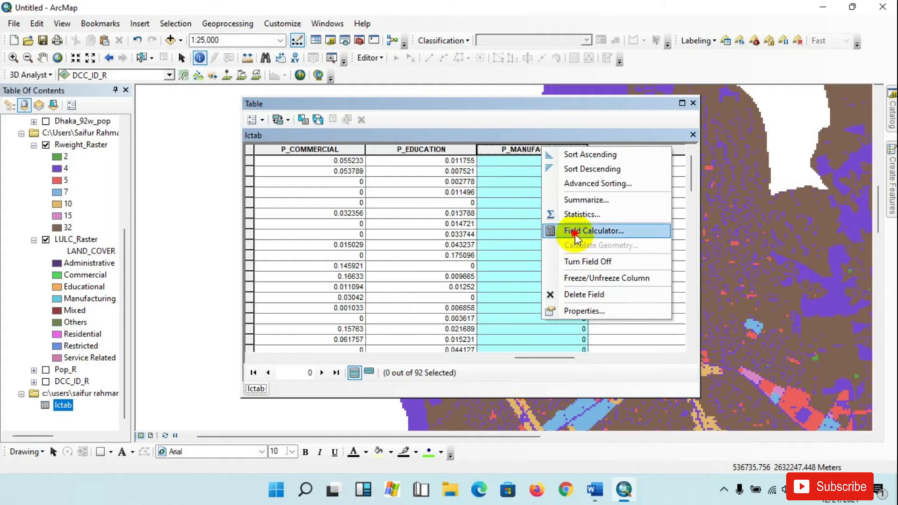
click(576, 231)
click(418, 271)
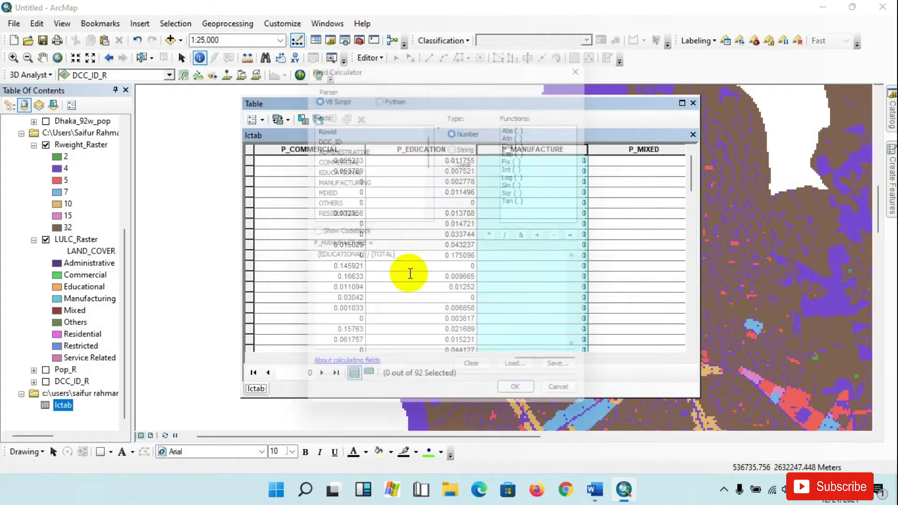
drag(361, 257, 309, 257)
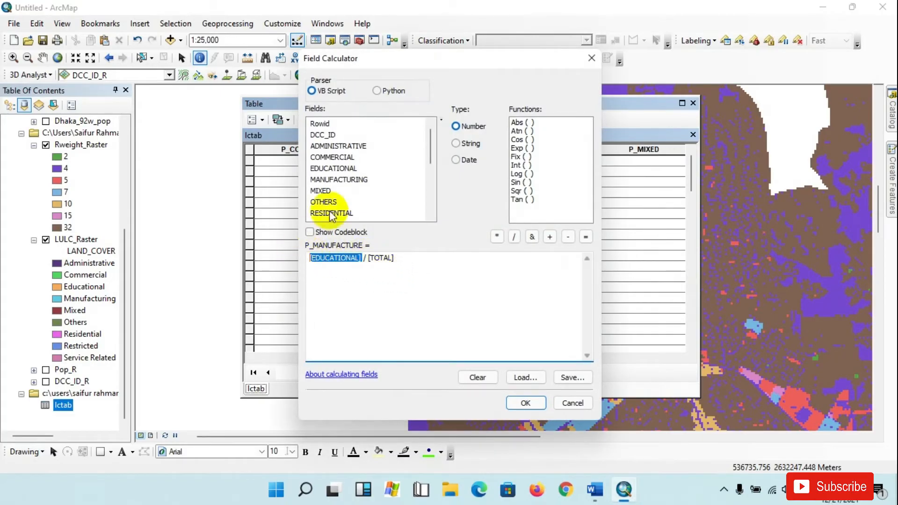
double_click(357, 179)
click(520, 403)
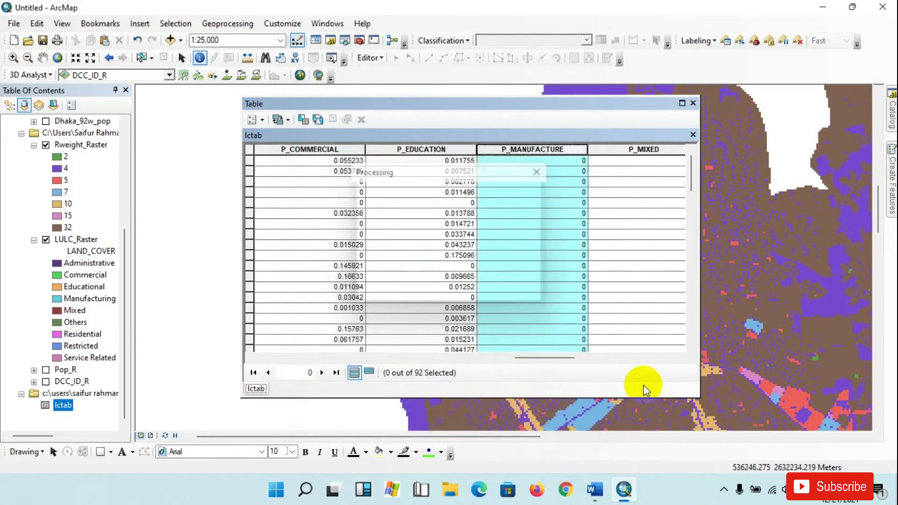
- Calculate the P_MIXED field outside an edit session as [MIXED] / [TOTAL]
click(680, 357)
click(680, 358)
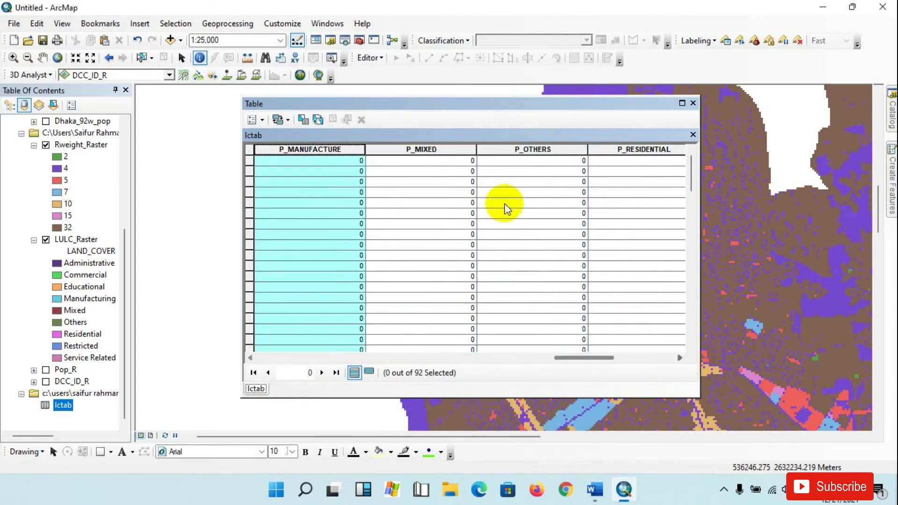
click(411, 149)
right_click(410, 150)
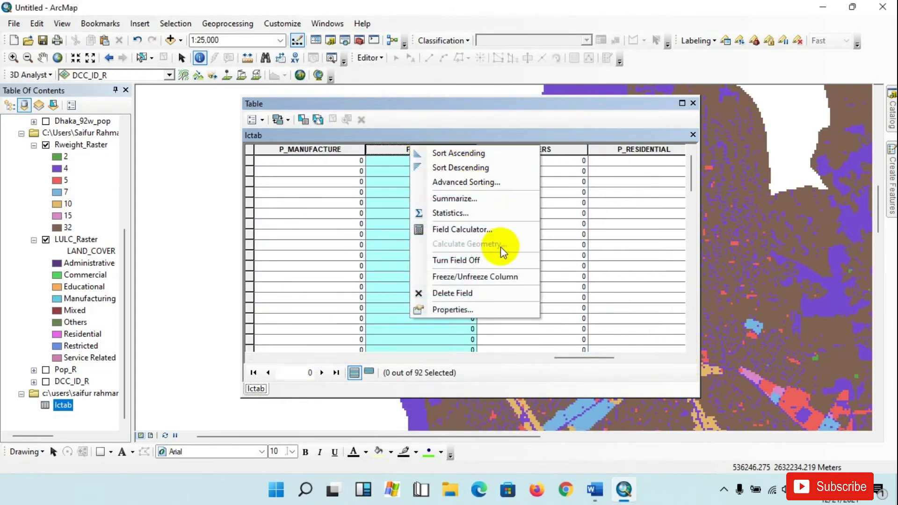
click(468, 230)
click(420, 270)
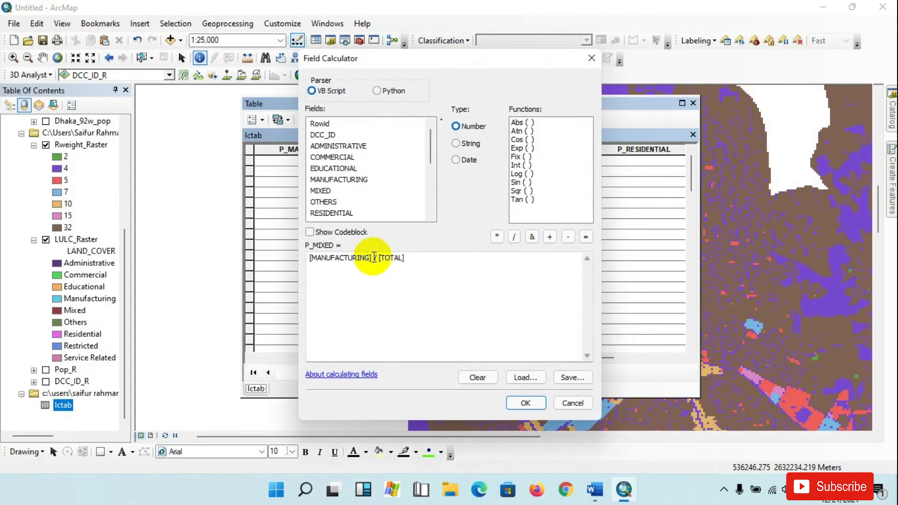
drag(374, 258, 290, 264)
double_click(321, 190)
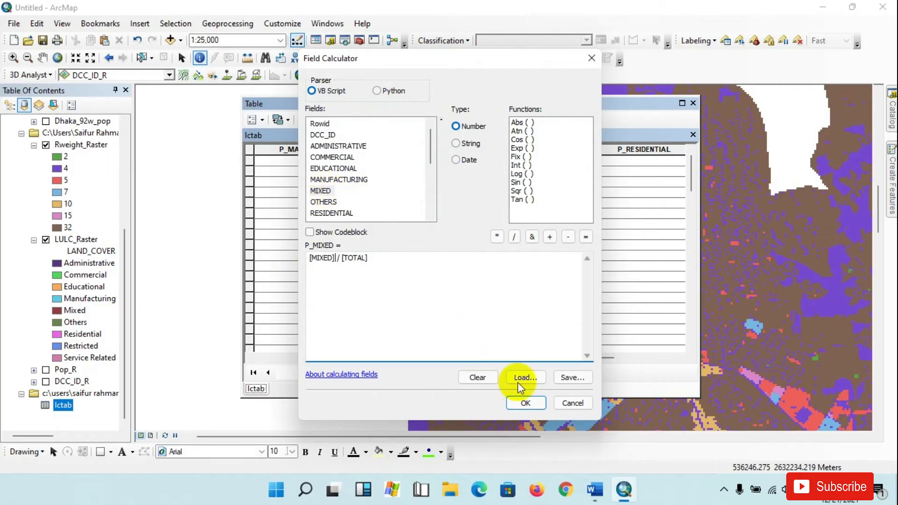
click(525, 403)
right_click(526, 150)
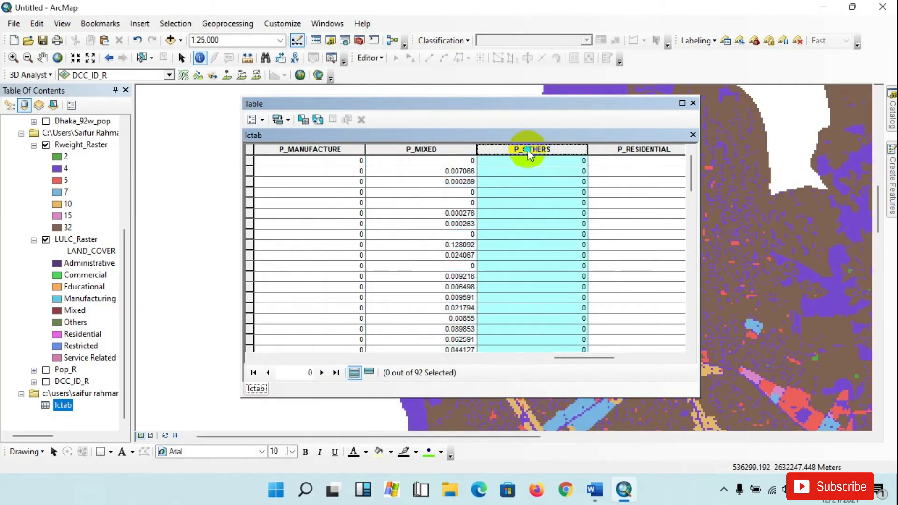
click(562, 311)
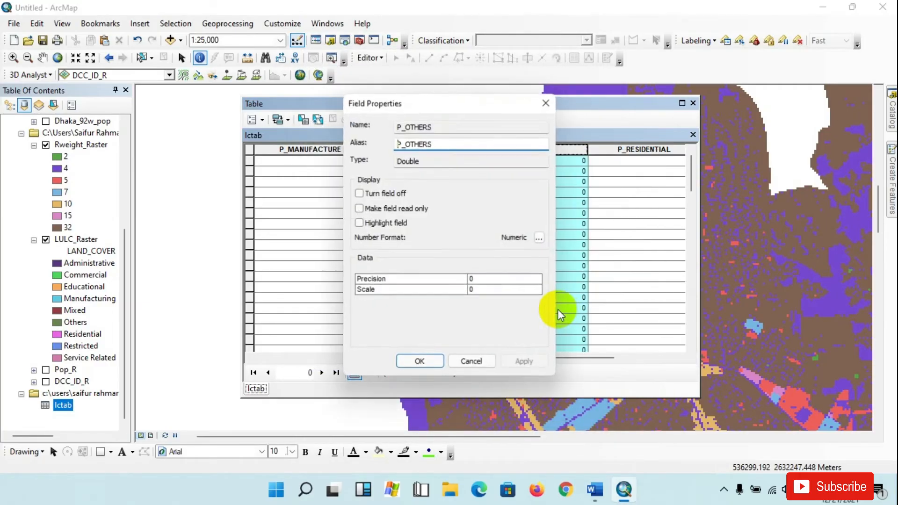
click(482, 363)
- Calculate the P_OTHERS field outside an edit session as [OTHERS] / [TOTAL], replacing only the numerator of the previous expression
right_click(539, 148)
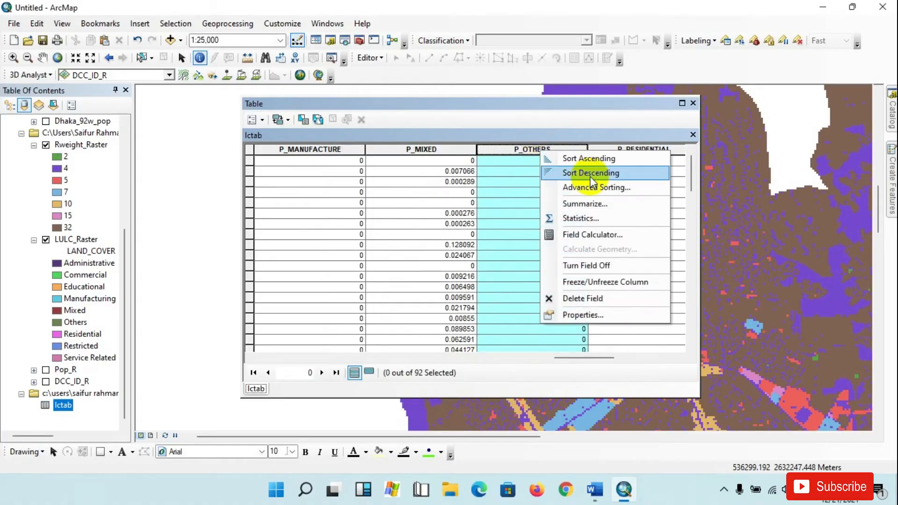
click(603, 239)
click(430, 270)
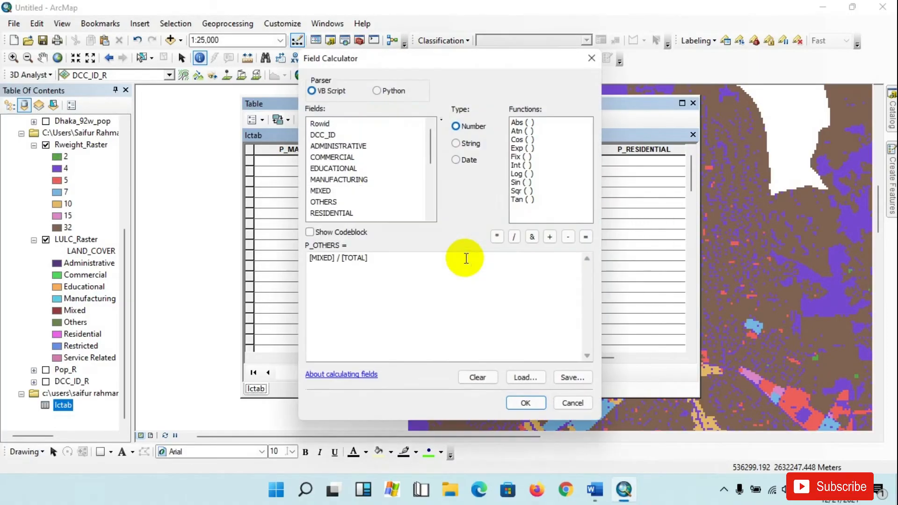
double_click(316, 258)
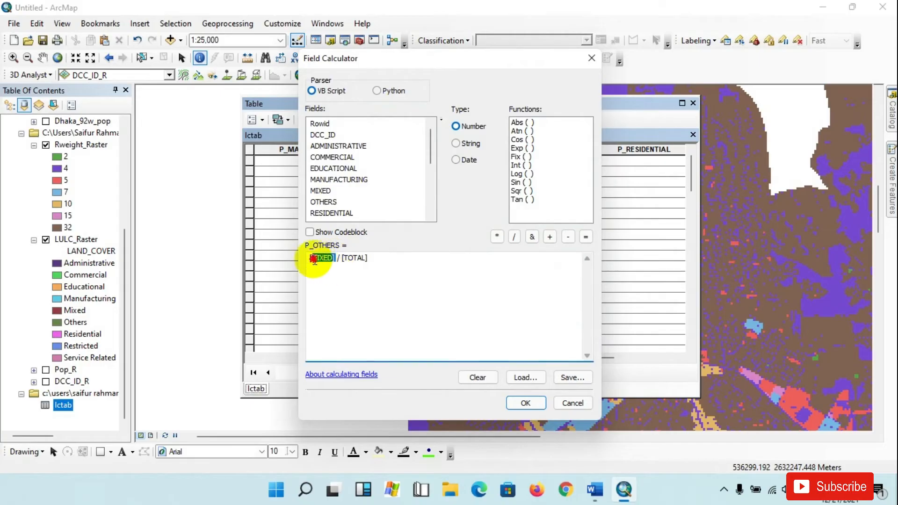
double_click(318, 206)
click(525, 402)
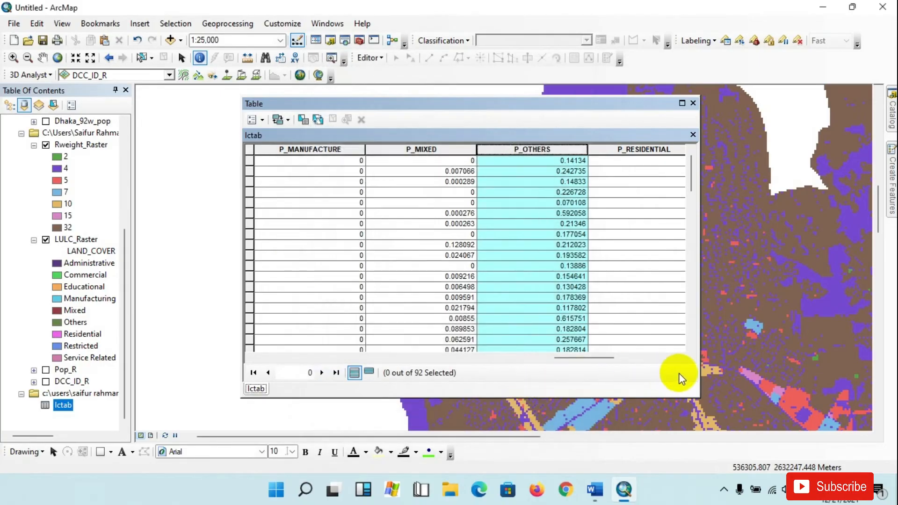
- Calculate the P_RESIDENTIAL field outside an edit session as [RESIDENTIAL] / [TOTAL]
click(681, 358)
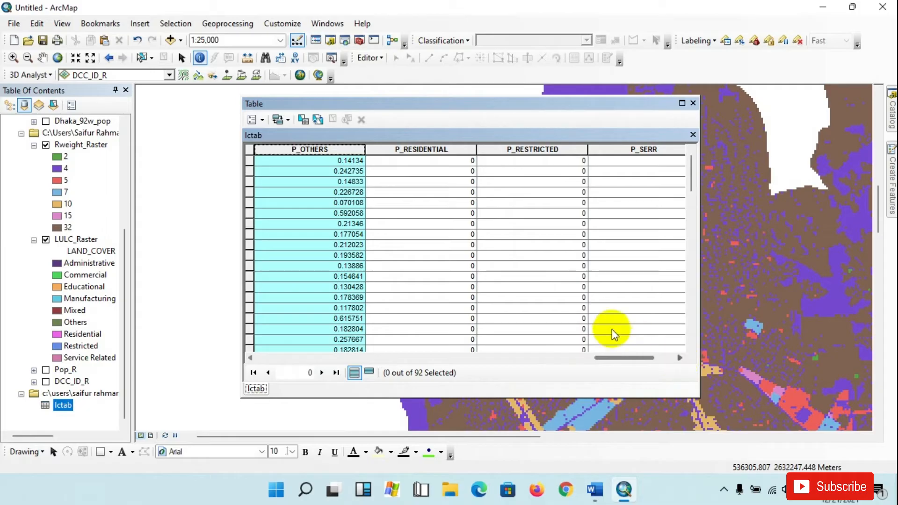
right_click(431, 151)
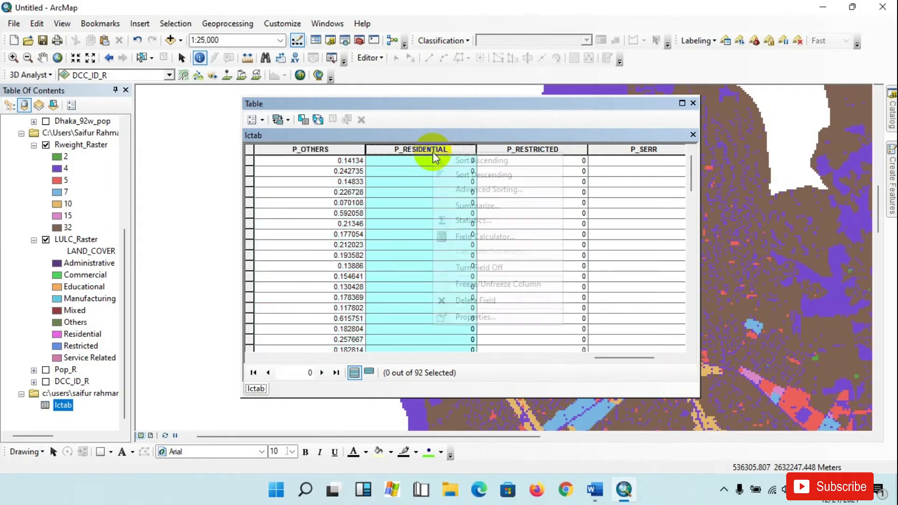
click(502, 236)
click(424, 268)
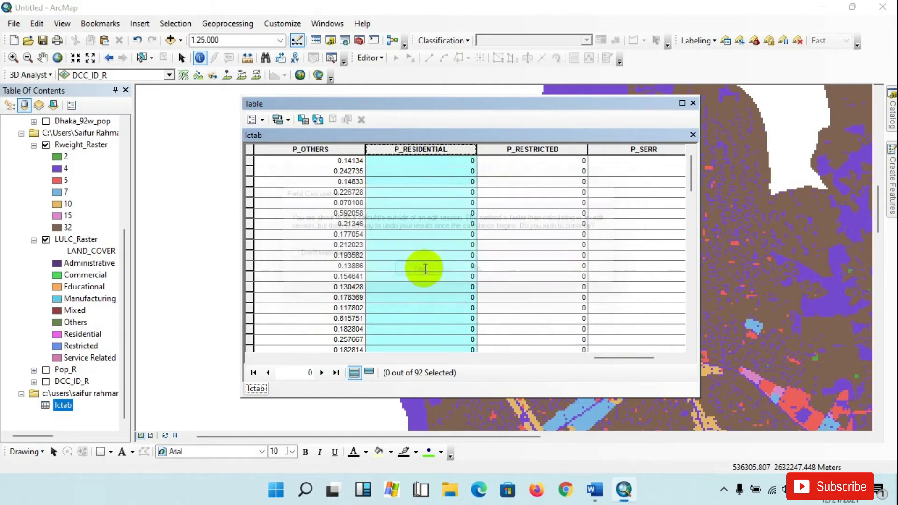
drag(341, 255, 310, 261)
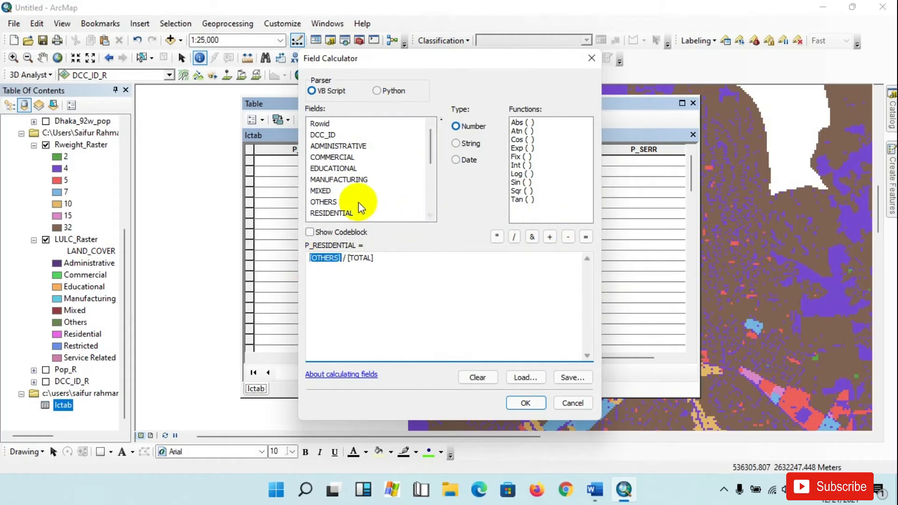
double_click(340, 216)
click(525, 403)
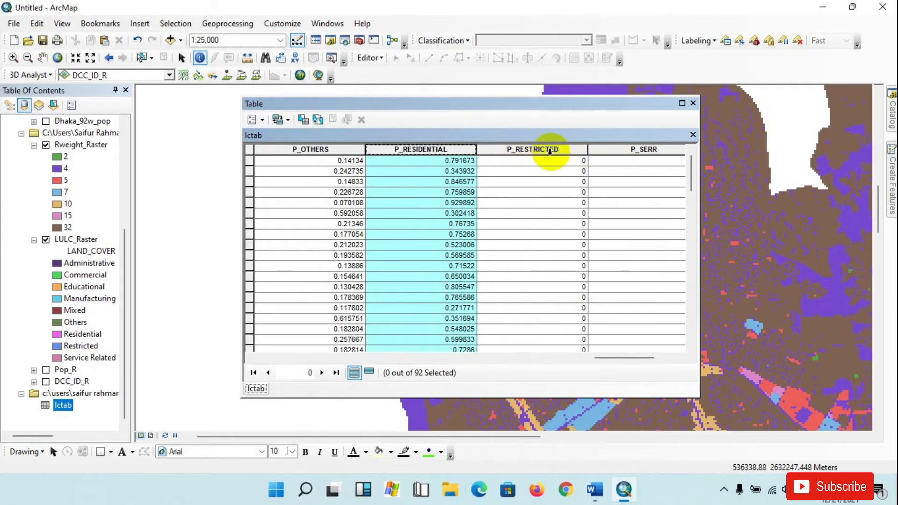
- Calculate the P_RESTRICTED field outside an edit session as [RESTRICTED] / [TOTAL]
right_click(549, 151)
click(585, 237)
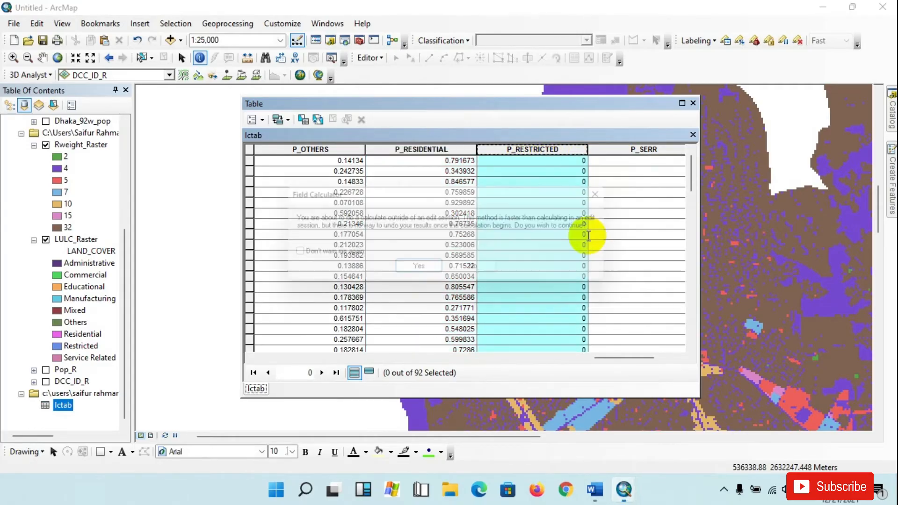
click(442, 274)
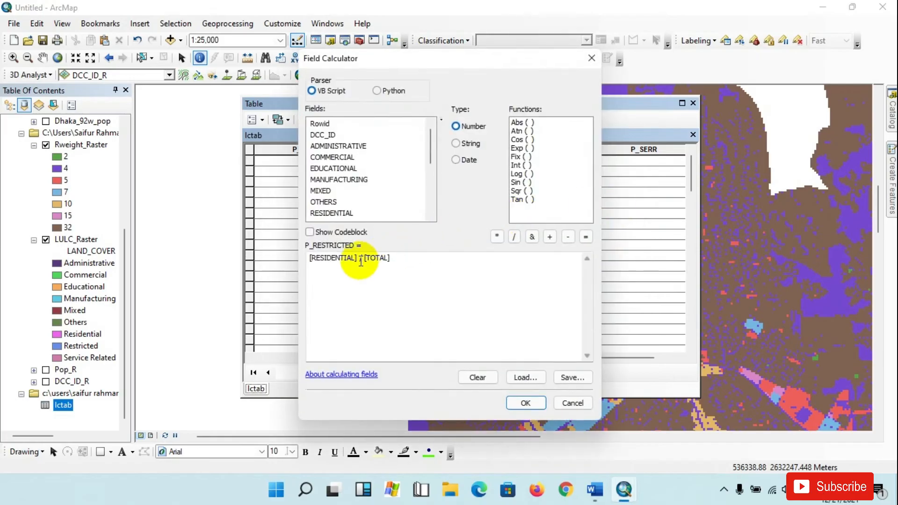
drag(357, 258, 309, 257)
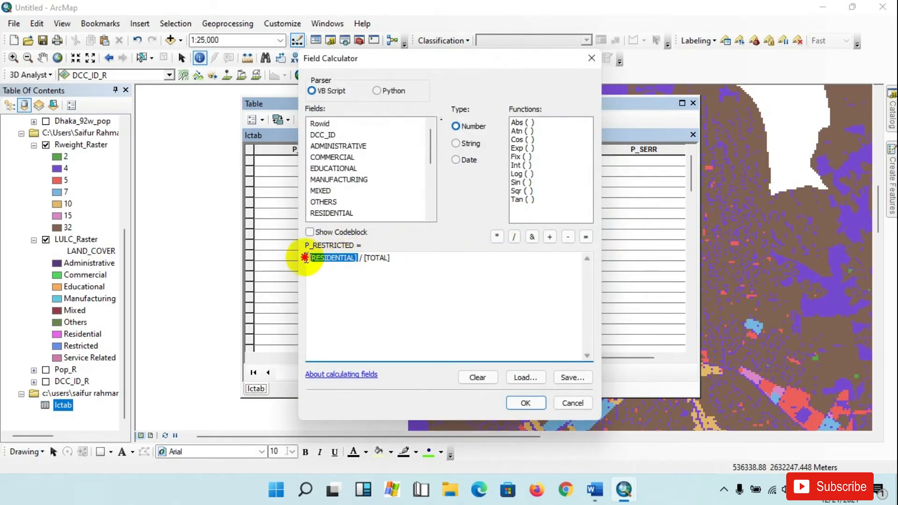
scroll(340, 214, down, 1)
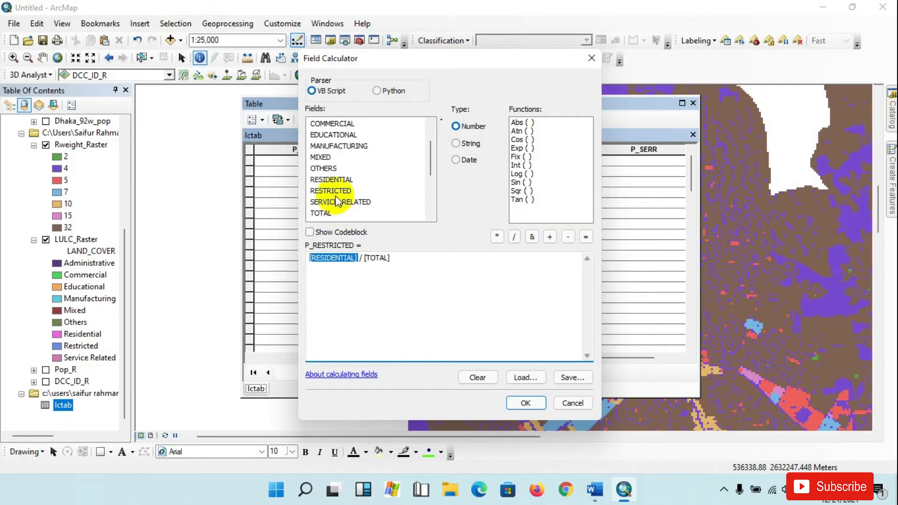
double_click(332, 192)
click(525, 403)
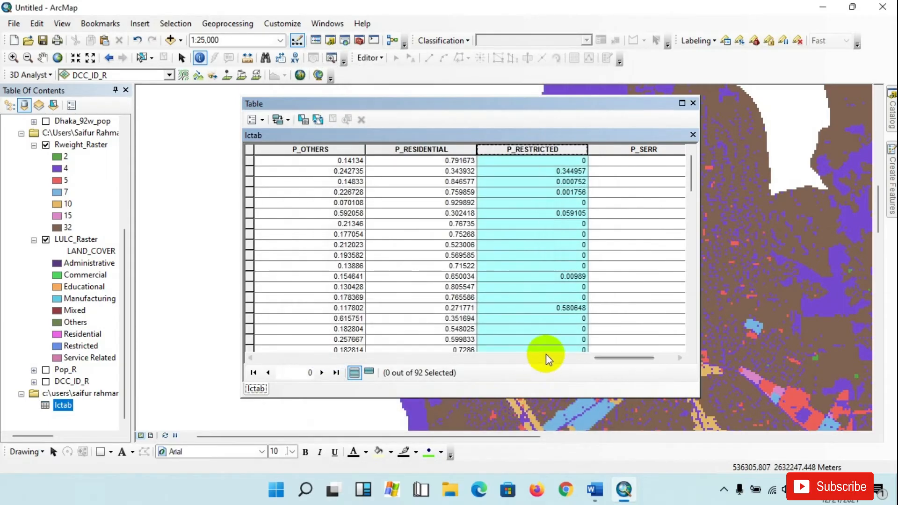
- Calculate the P_SERR field outside an edit session with the expression [P_SERR] / [TOTAL]
click(676, 359)
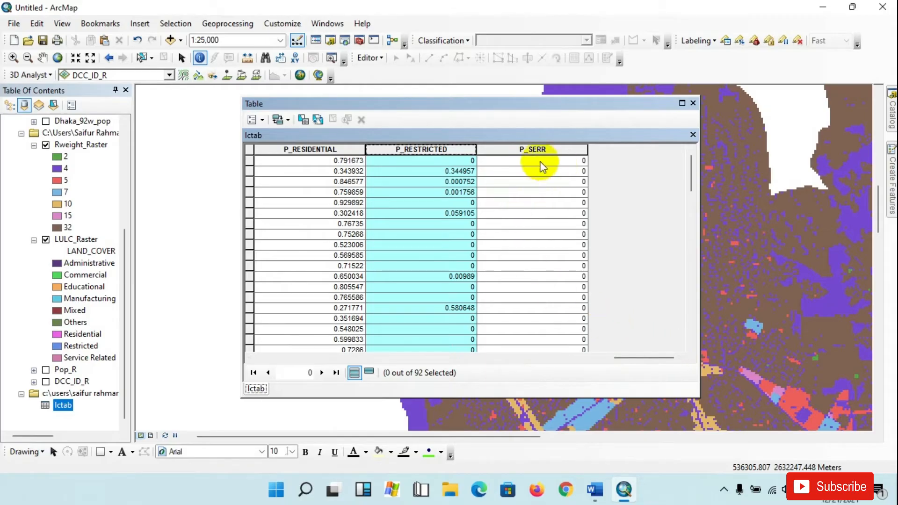
right_click(527, 149)
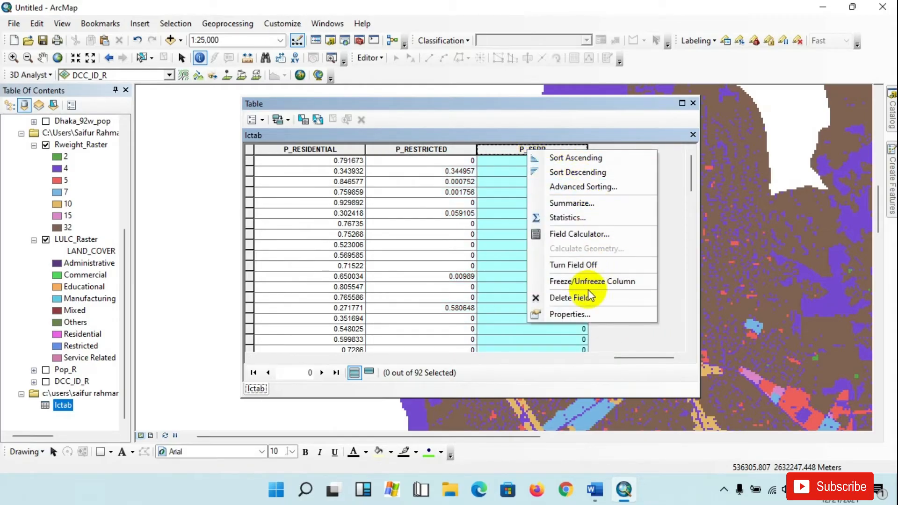
click(585, 236)
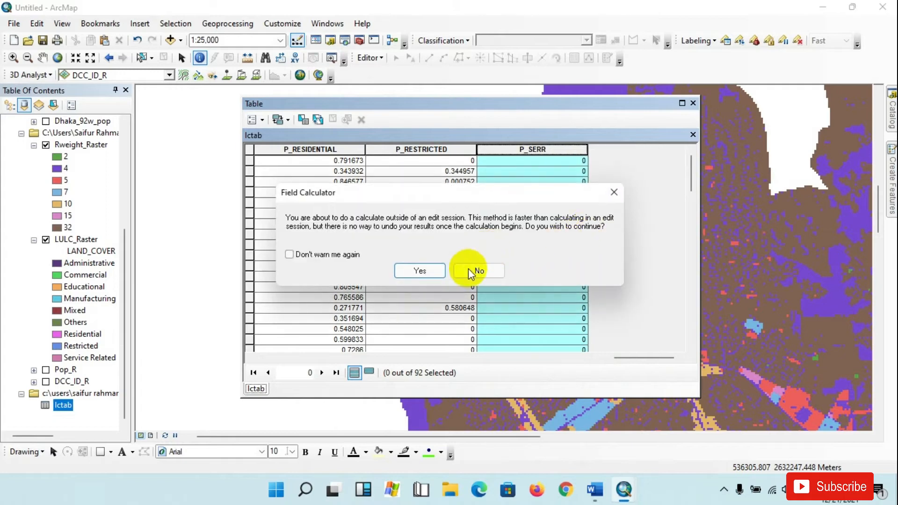
click(419, 271)
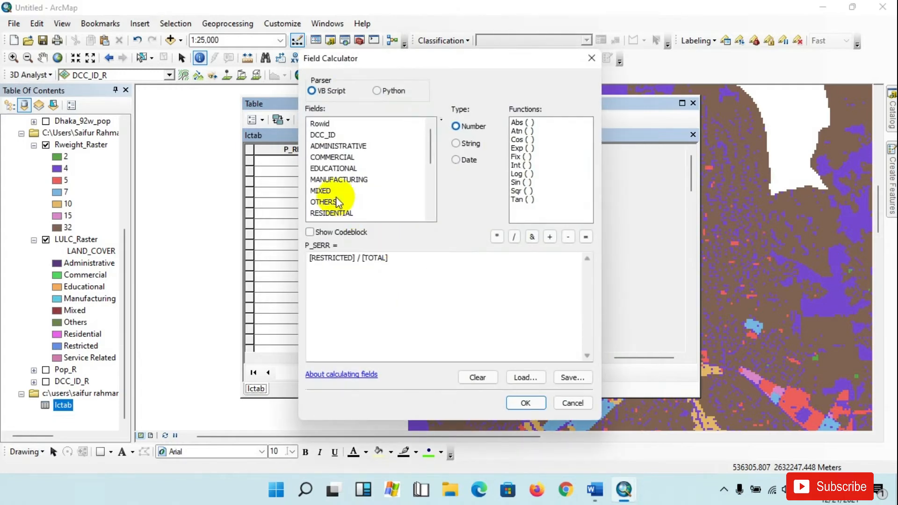
drag(355, 258, 303, 258)
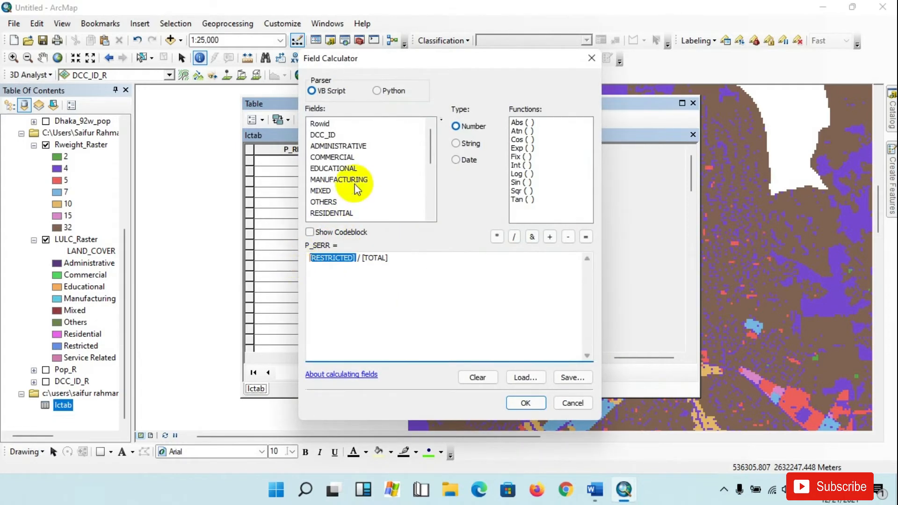
scroll(357, 178, down, 4)
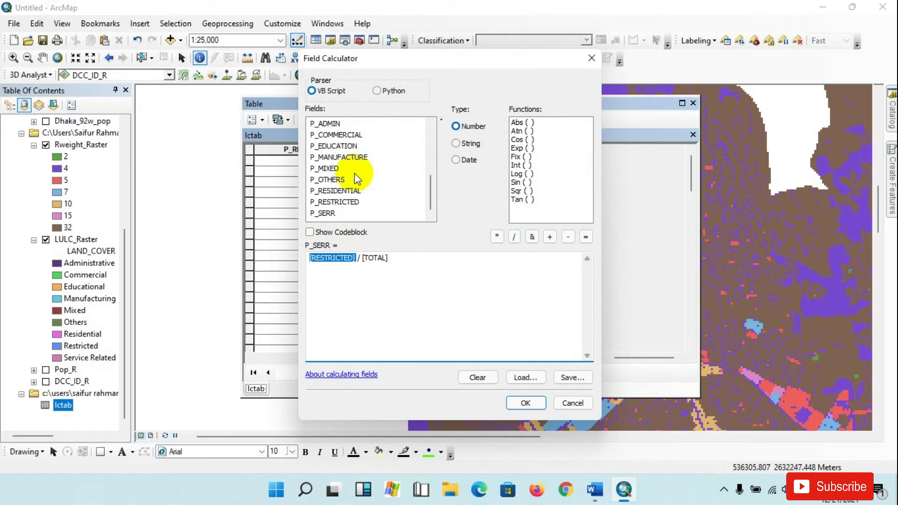
double_click(318, 213)
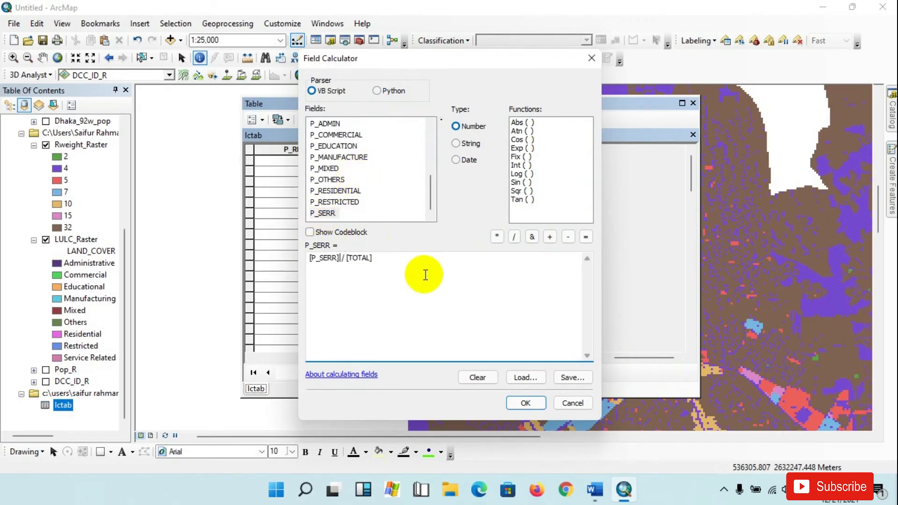
click(526, 403)
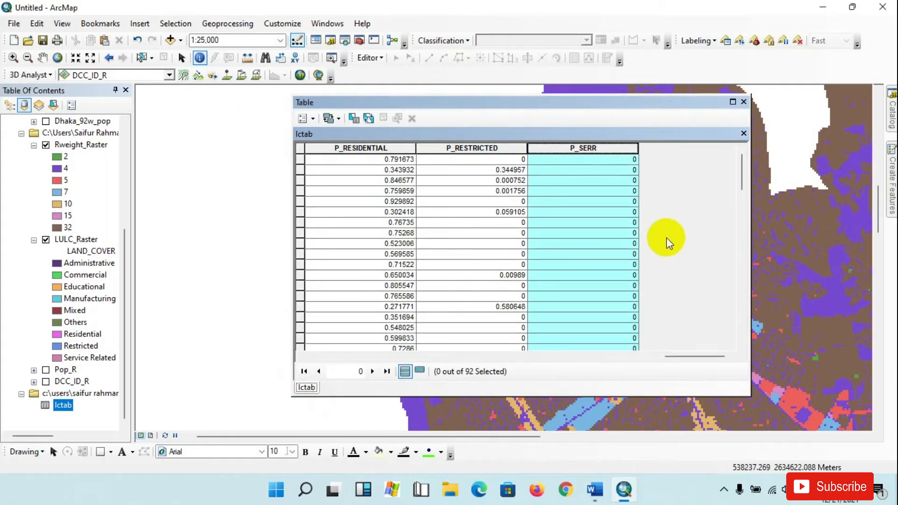
- Add a field named Expected_Pop of type Double to the lctab table
click(312, 119)
click(341, 213)
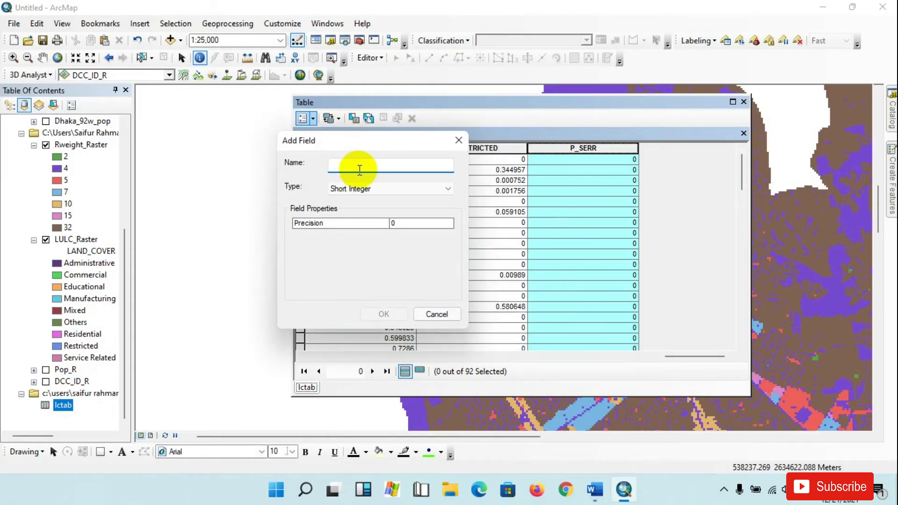
text(Expected_Pop)
click(371, 188)
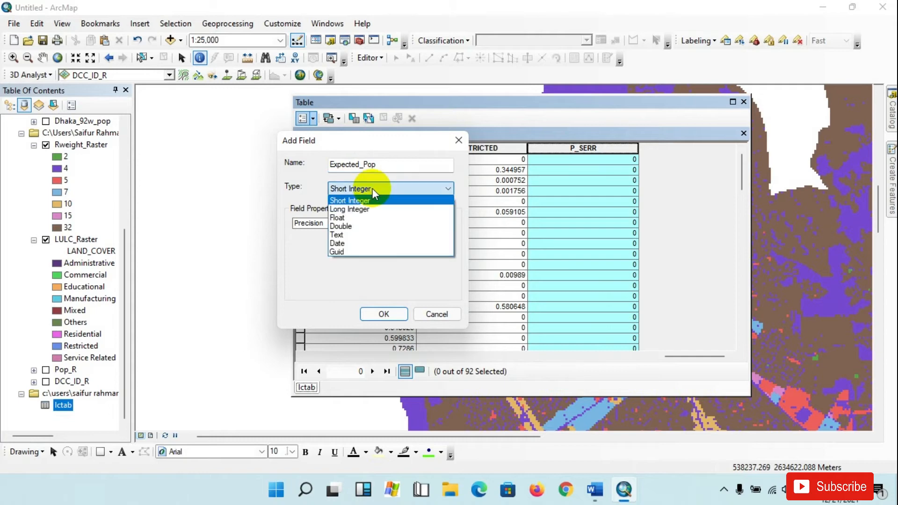
click(350, 227)
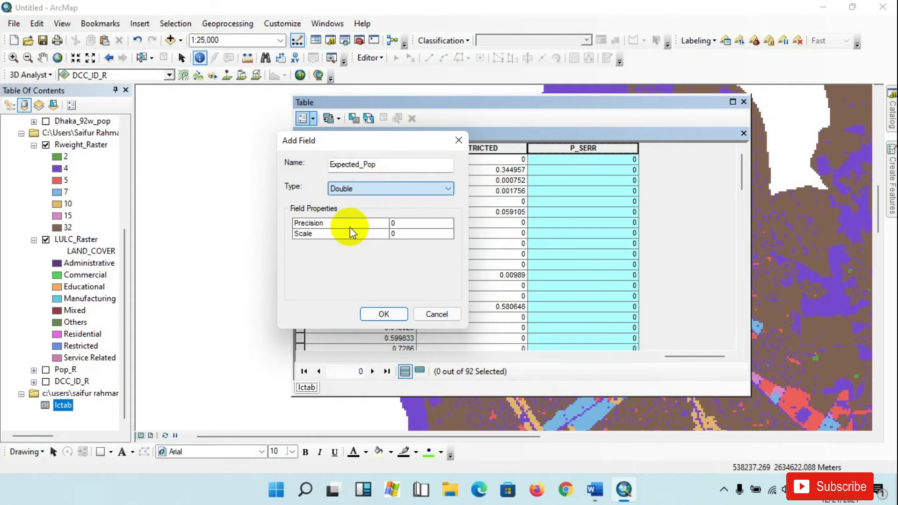
click(382, 313)
drag(680, 358, 734, 360)
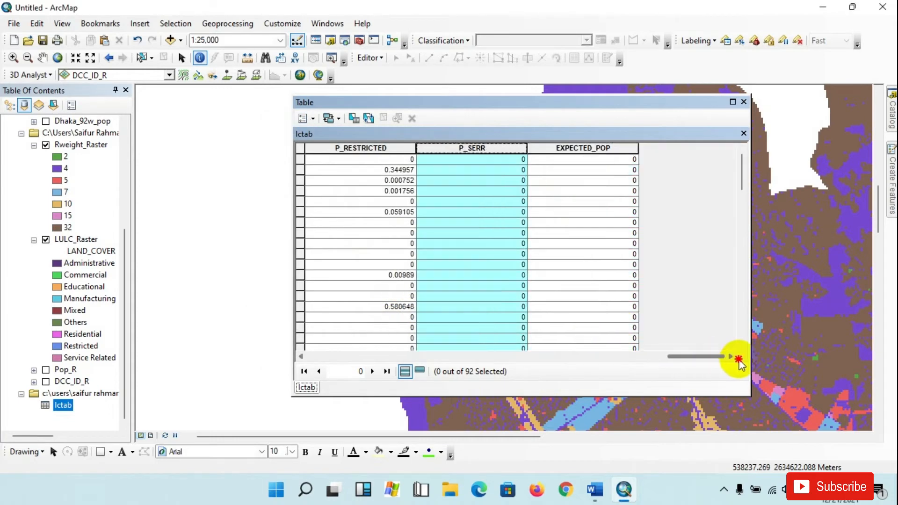
- Open the Field Calculator for the EXPECTED_POP field outside an edit session and clear the previous expression
click(594, 152)
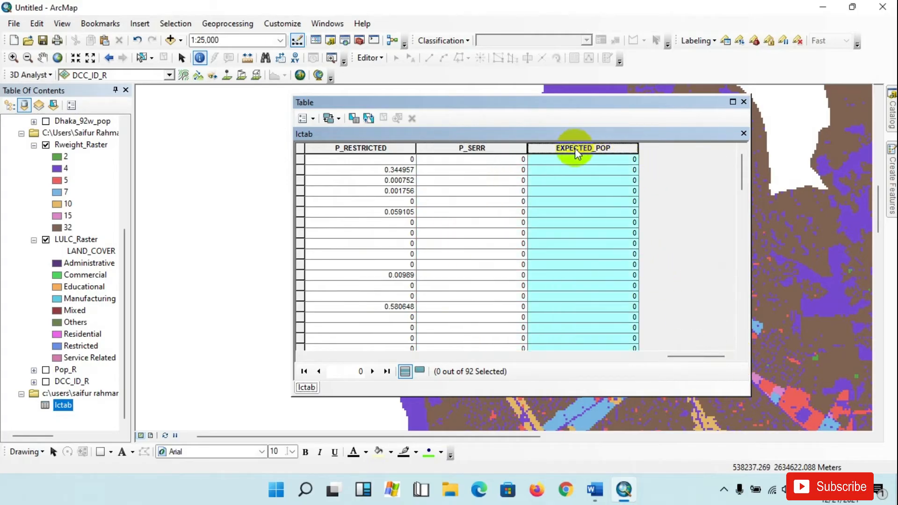
right_click(583, 151)
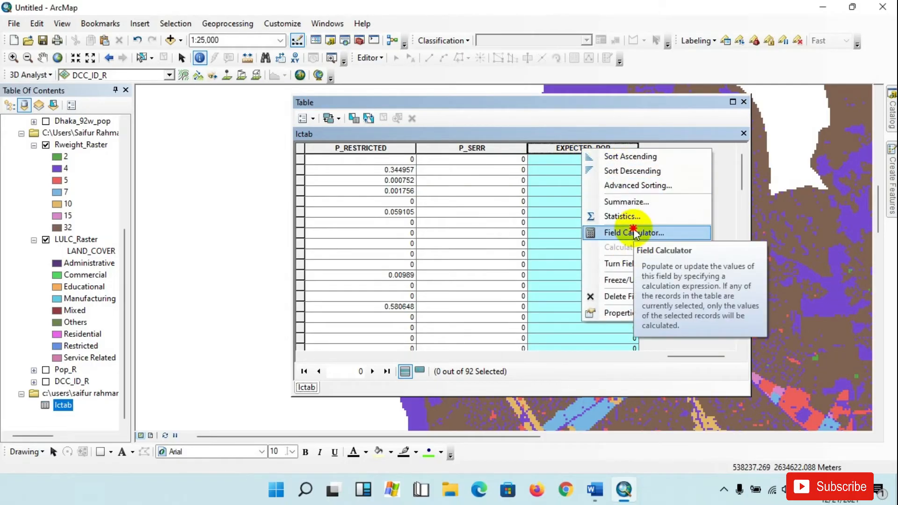
click(680, 232)
click(420, 271)
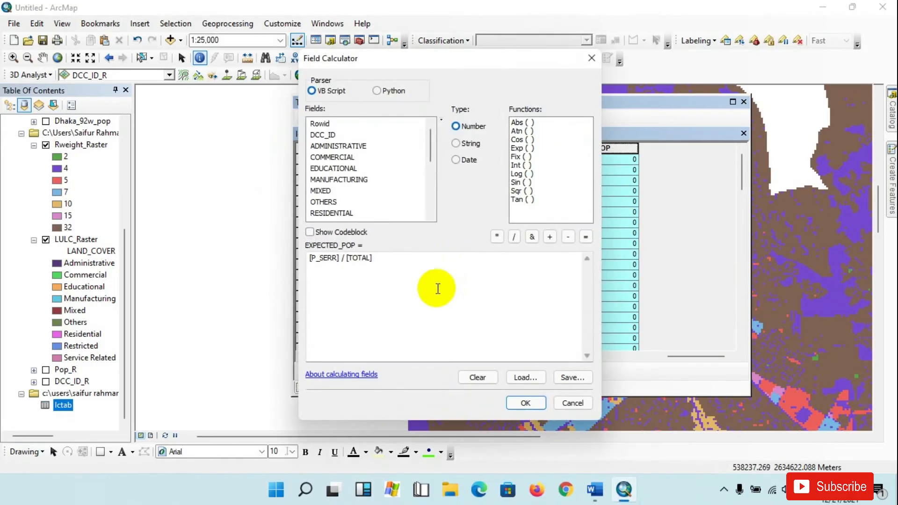
click(384, 260)
drag(384, 260, 261, 264)
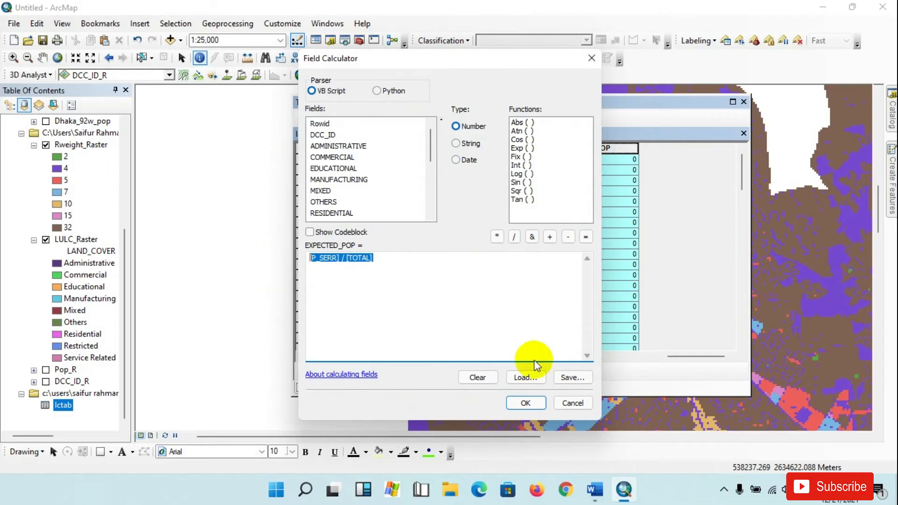
click(475, 378)
click(382, 273)
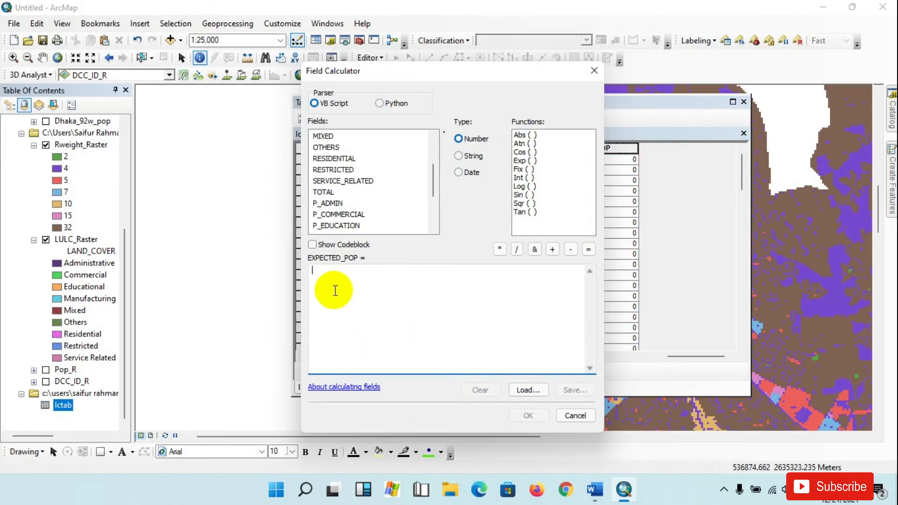
- Start the EXPECTED_POP expression with ([P_ADMIN]*7)+, looking up the Administrative Ra weight in the Word document's table
text(()
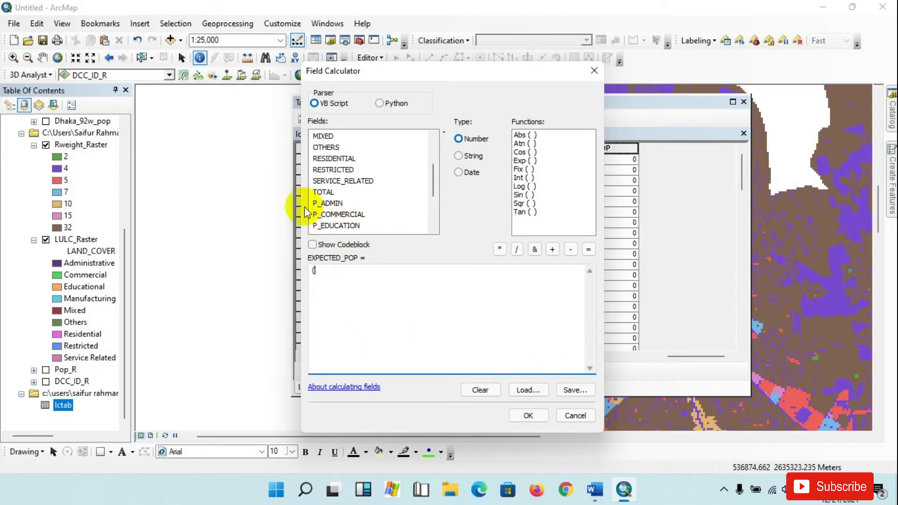
double_click(329, 205)
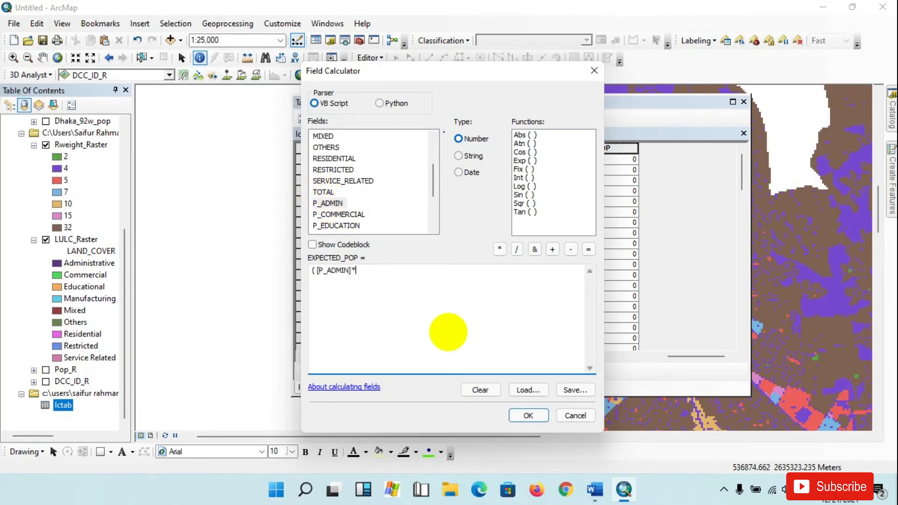
click(594, 488)
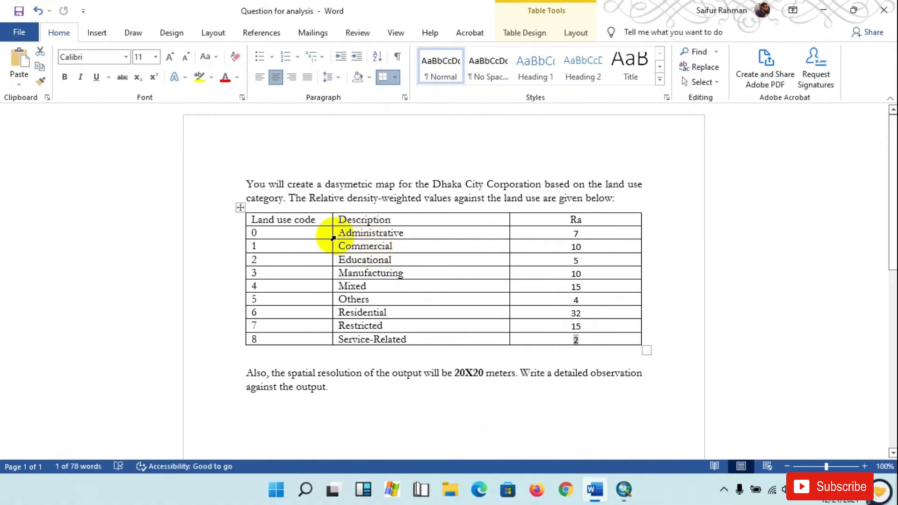
click(578, 234)
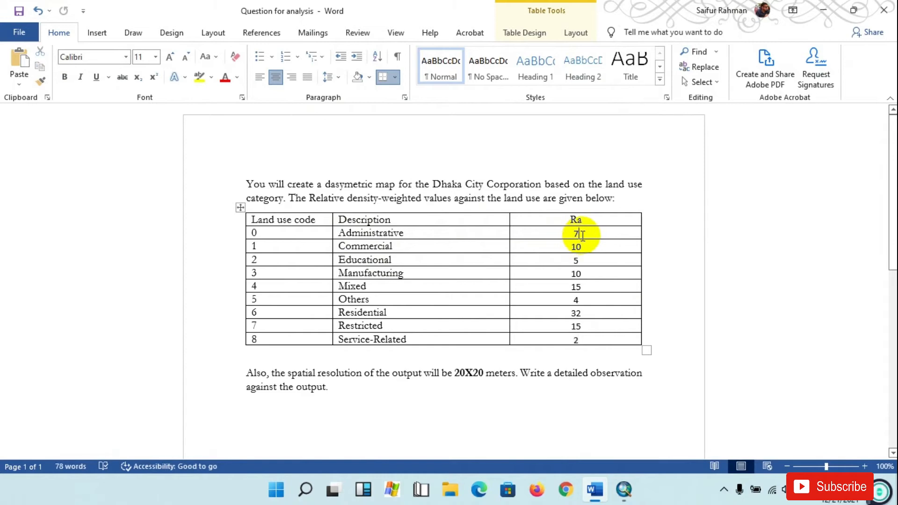
click(624, 489)
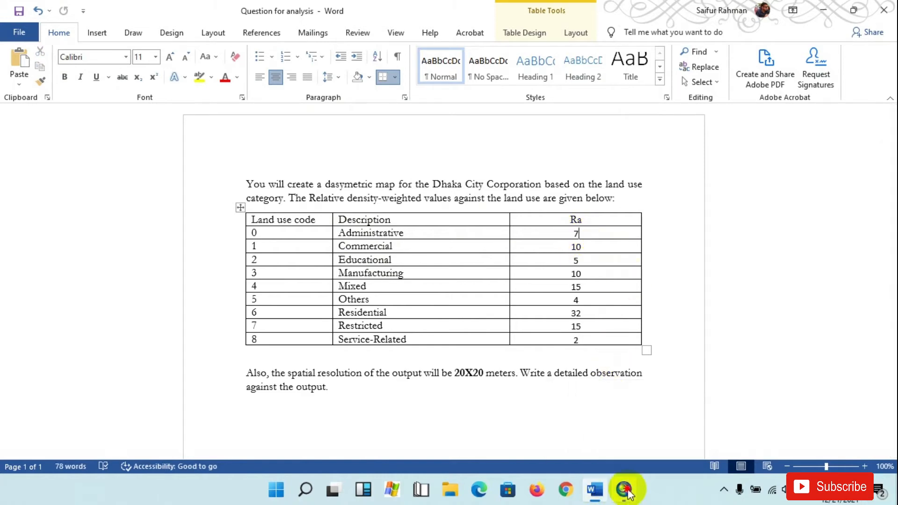
text(7)
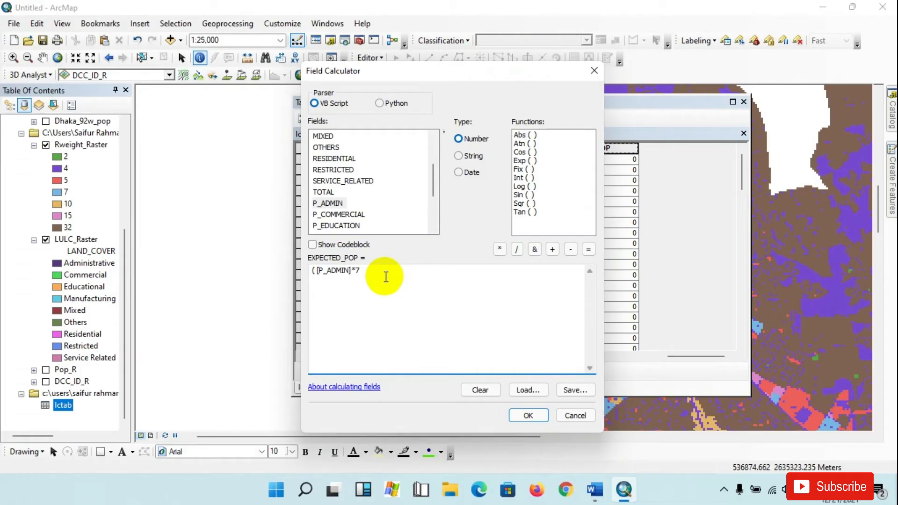
text()+()
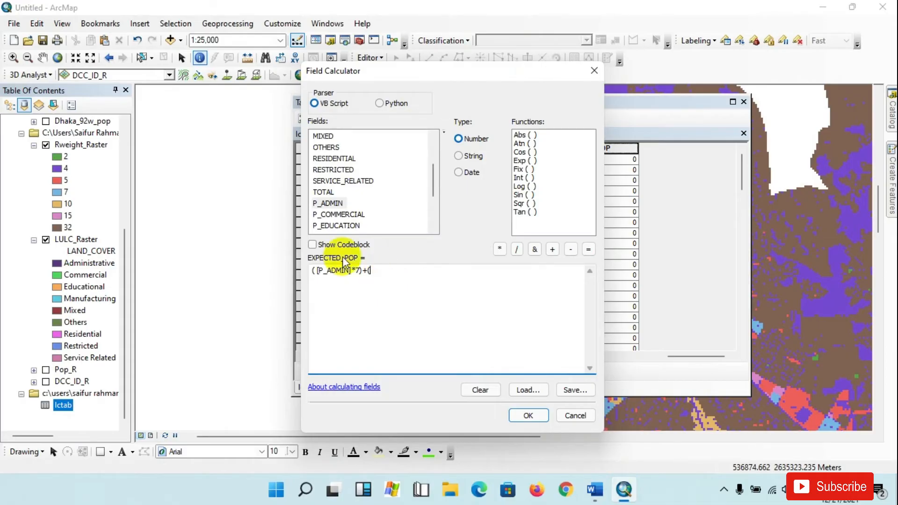
- Append ([P_COMMERCIAL]*10)+ to the EXPECTED_POP expression, checking the Commercial Ra weight in the Word document
double_click(338, 215)
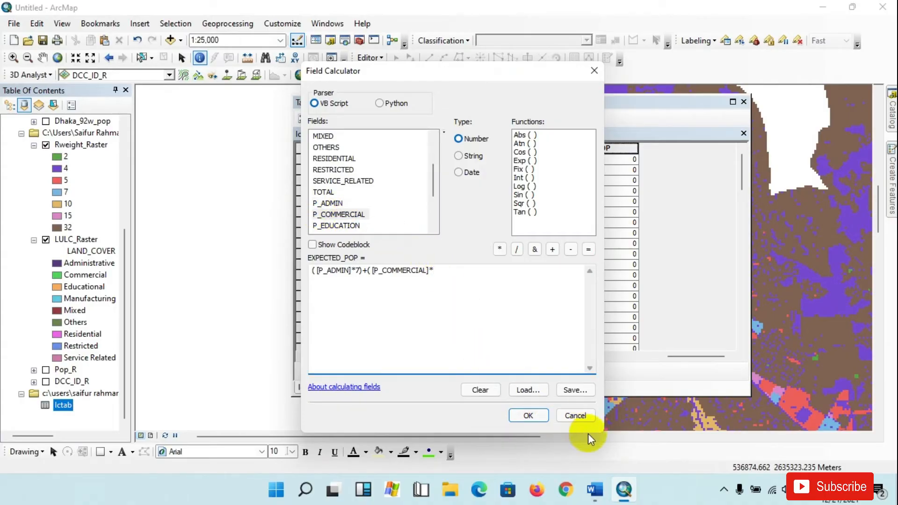
click(596, 494)
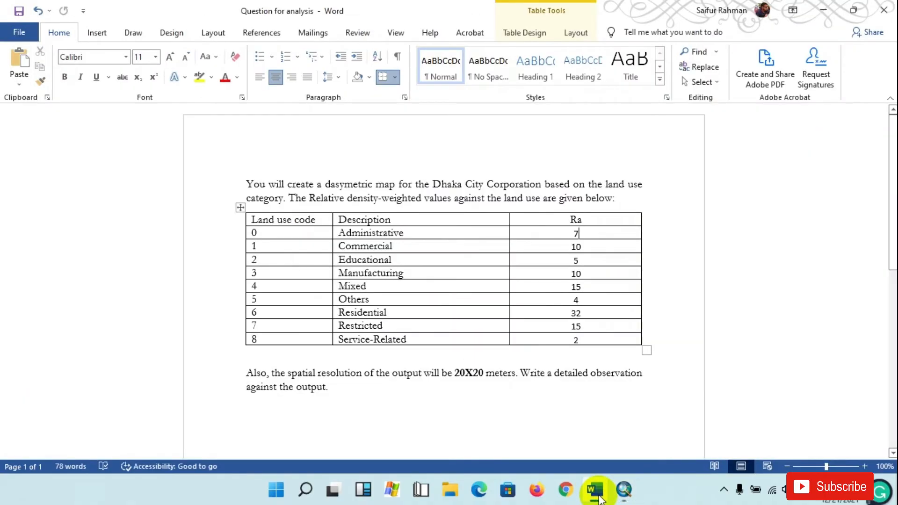
click(596, 492)
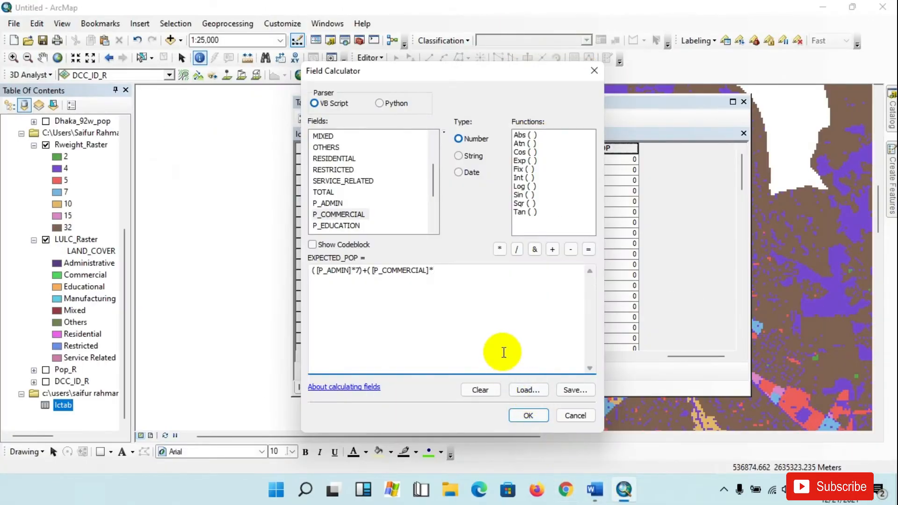
text(10)+()
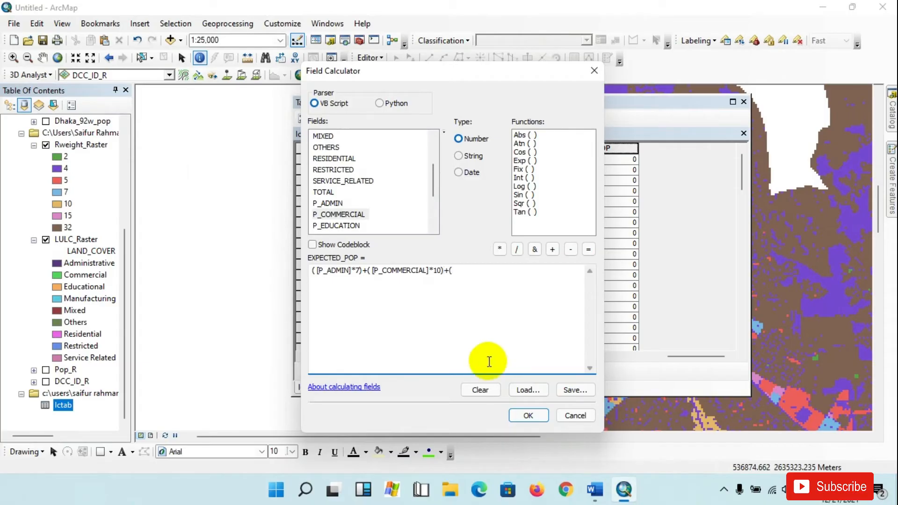
- Complete the Educational term of the EXPECTED_POP expression as ([P_EDUCATION]*5), using its Ra weight from the Word table
double_click(360, 227)
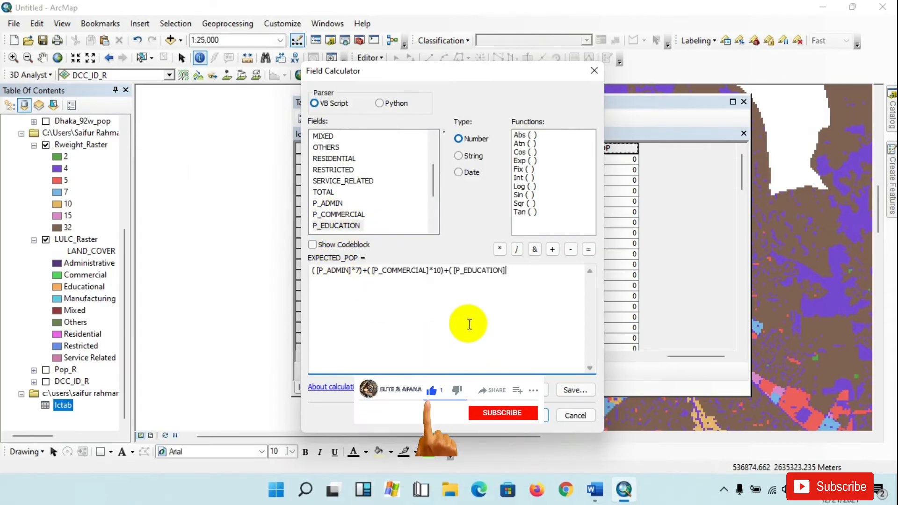
text(*)
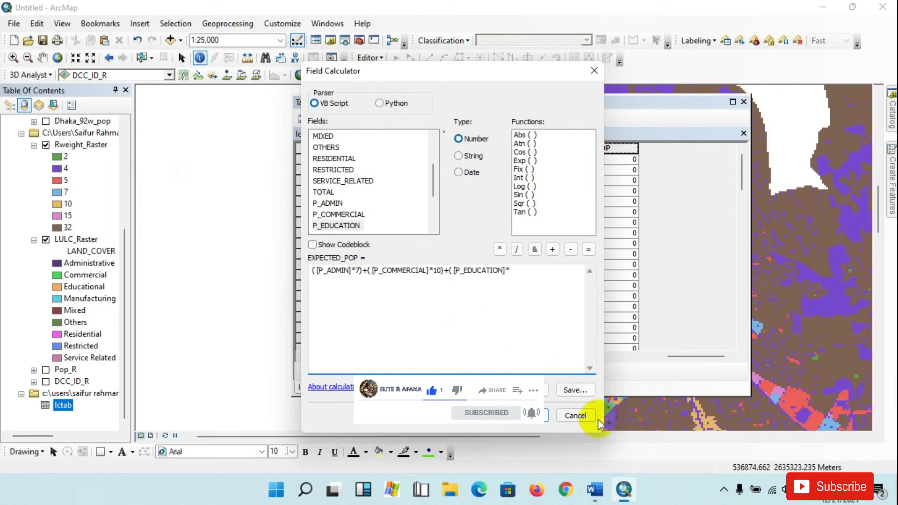
click(594, 491)
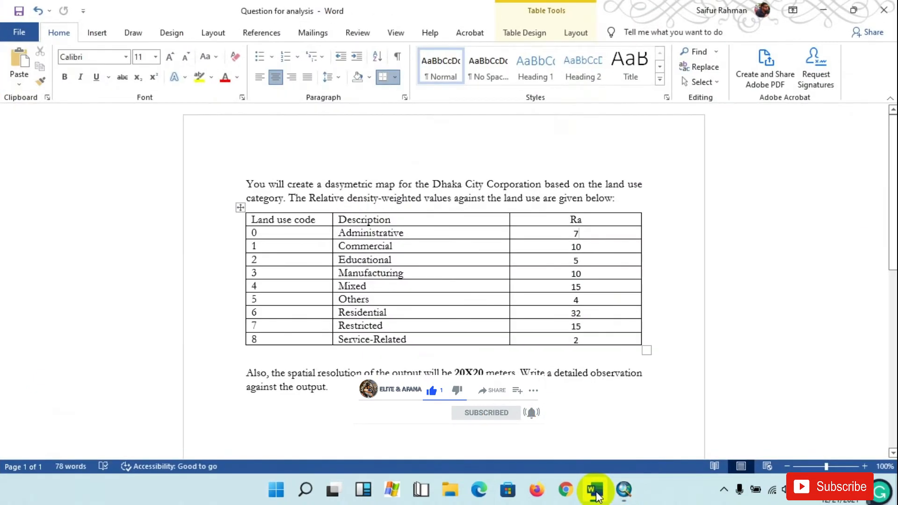
click(595, 490)
text(5)
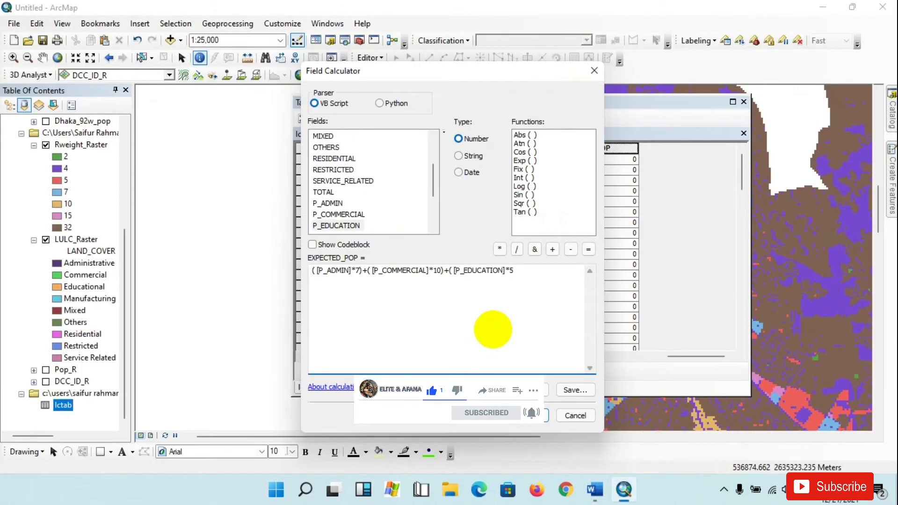
text())
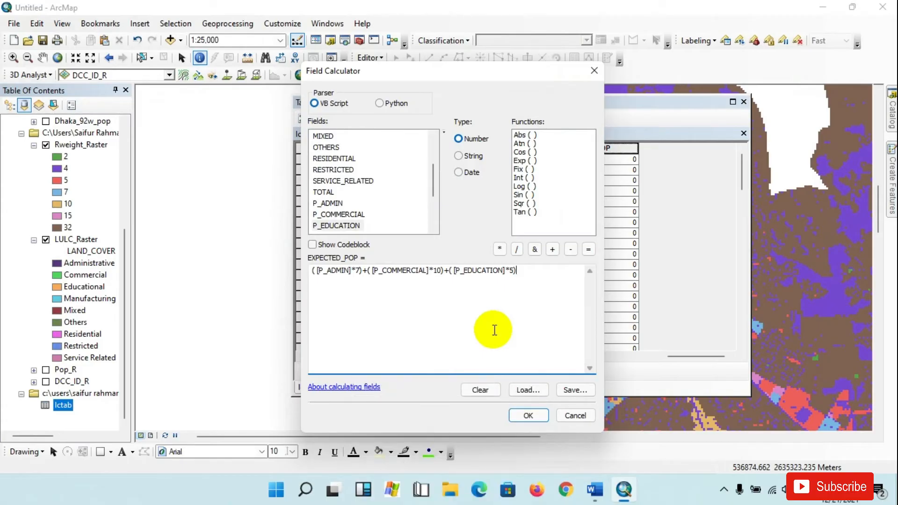
- Add the Manufacturing term +([P_MANUFACTURE]*10) to the EXPECTED_POP expression, using its Ra weight from the Word table
text(+()
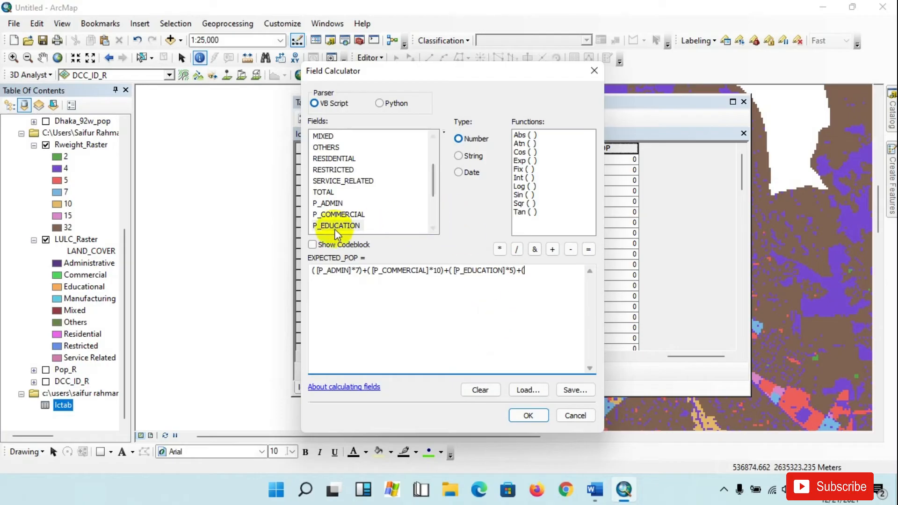
scroll(433, 223, down, 1)
scroll(434, 223, down, 1)
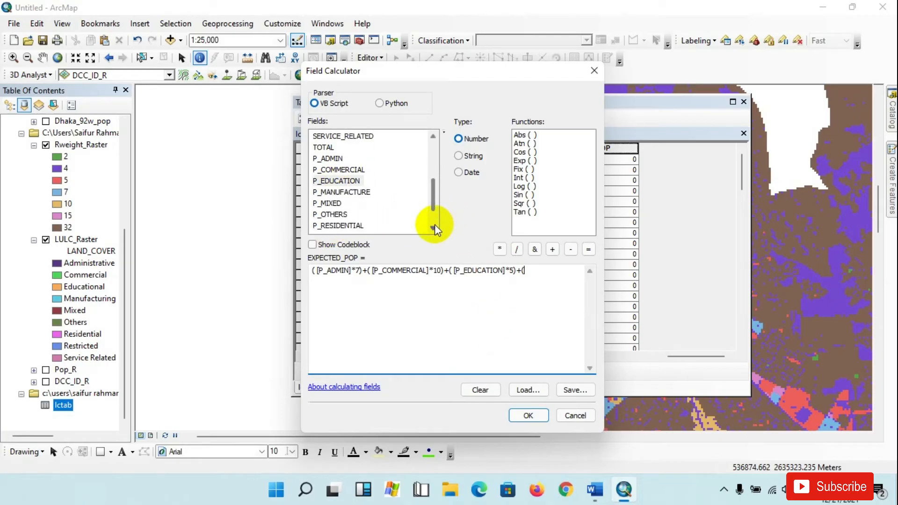
double_click(345, 192)
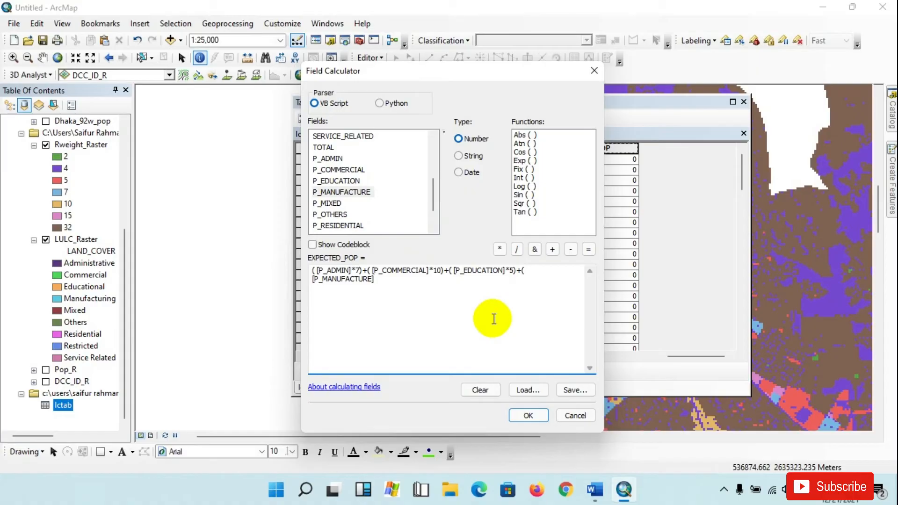
click(594, 489)
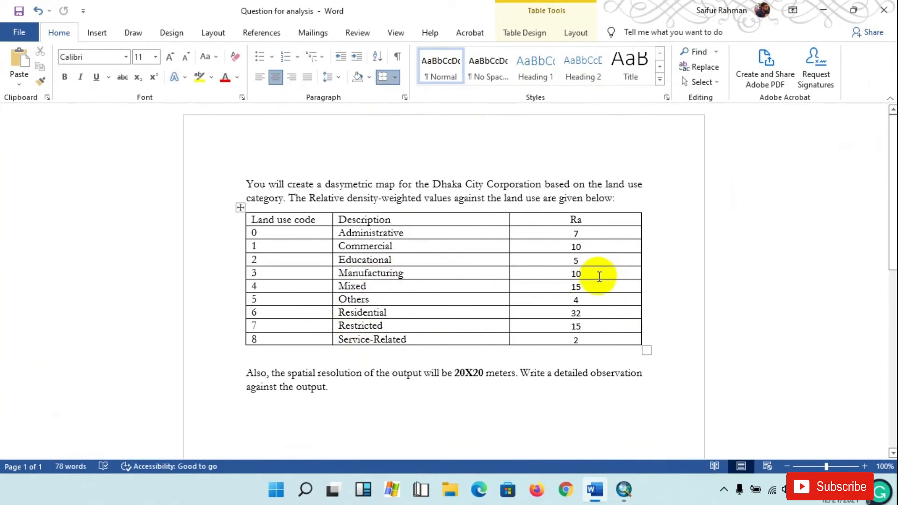
click(622, 491)
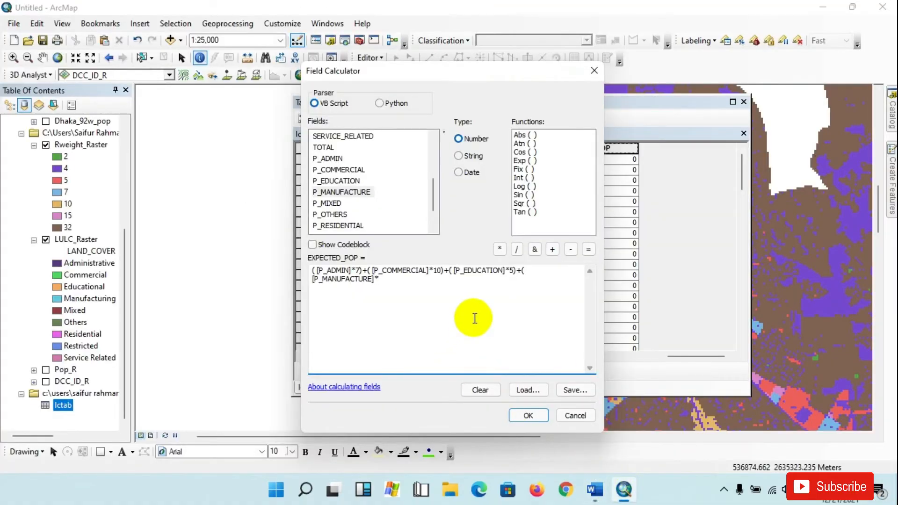
text(*10)+()
- Add the Mixed term ([P_MIXED]*15) to the EXPECTED_POP expression, checking its Ra weight in the Word document
double_click(327, 203)
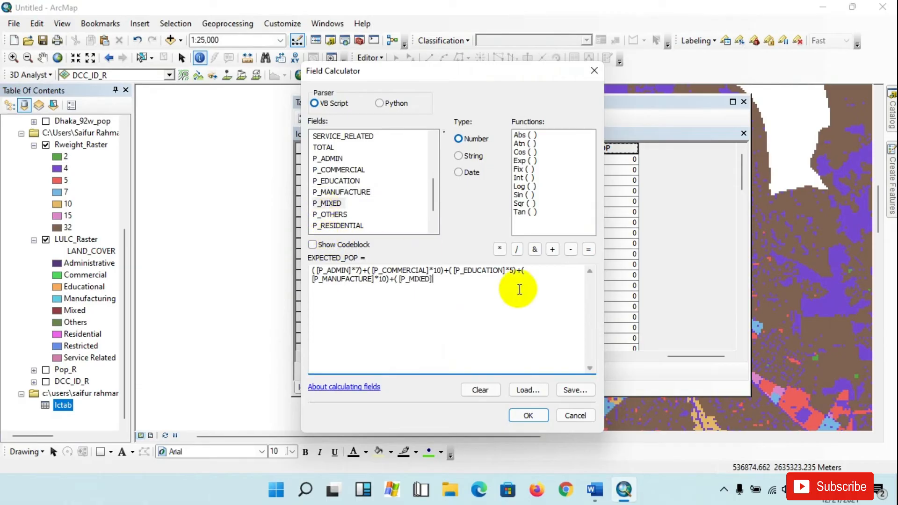
click(595, 491)
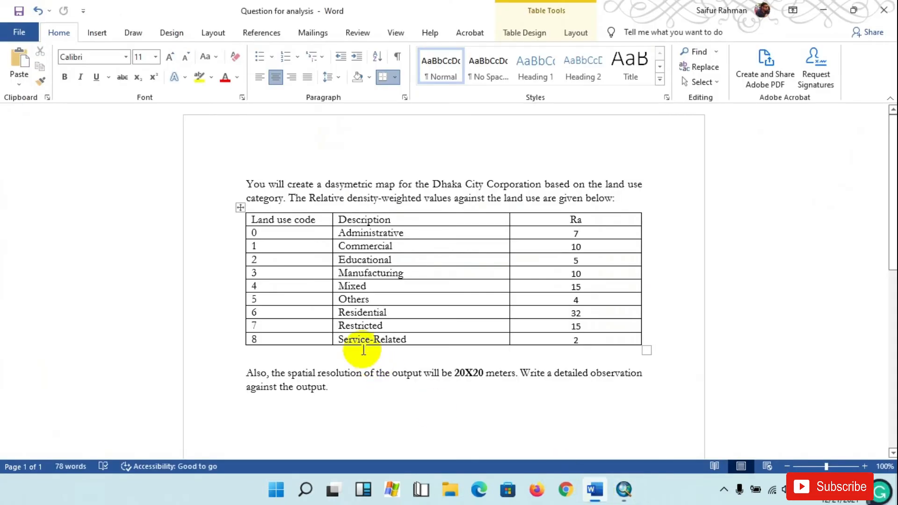
click(624, 489)
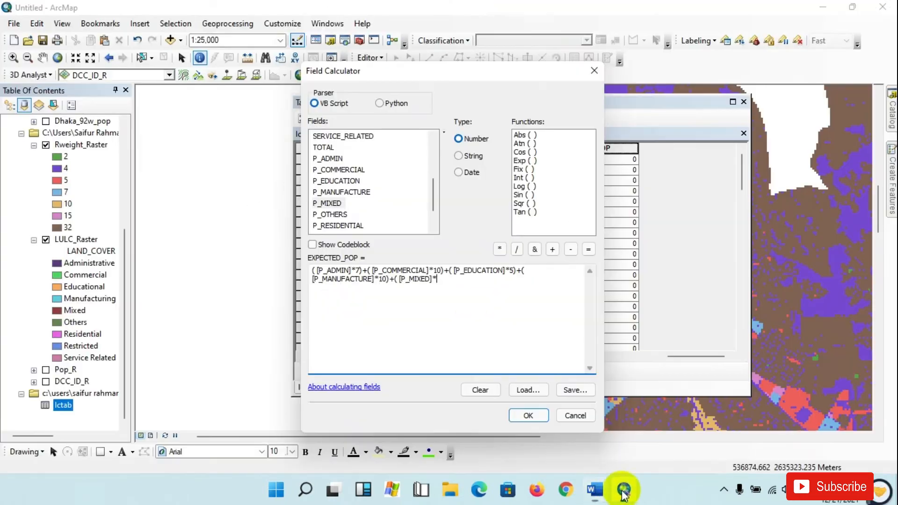
text(*15))
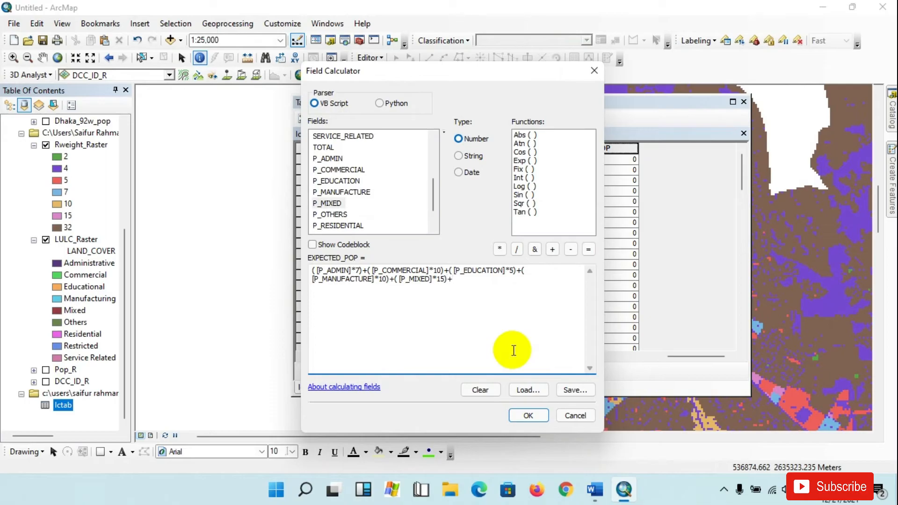
- Add the Others term +([P_OTHERS]*4) to the EXPECTED_POP expression, checking its Ra weight in the Word document
text(+()
double_click(332, 214)
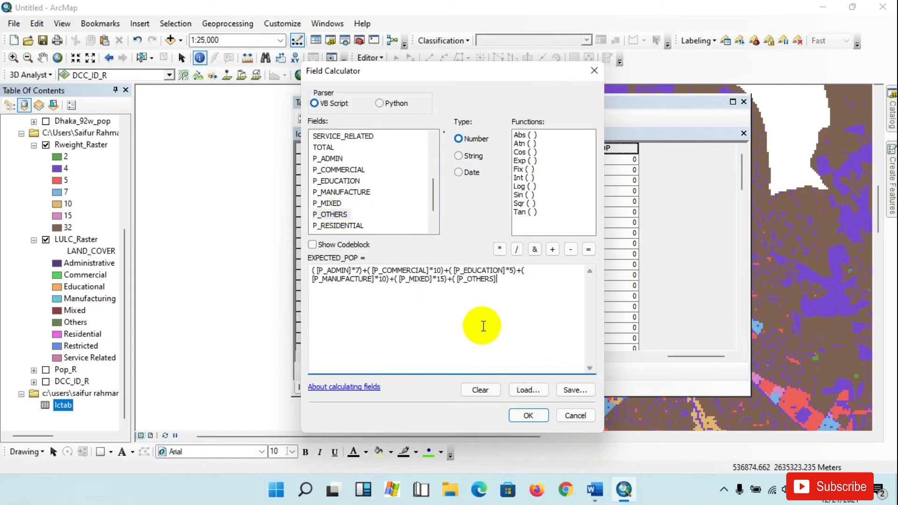
text(*)
click(626, 491)
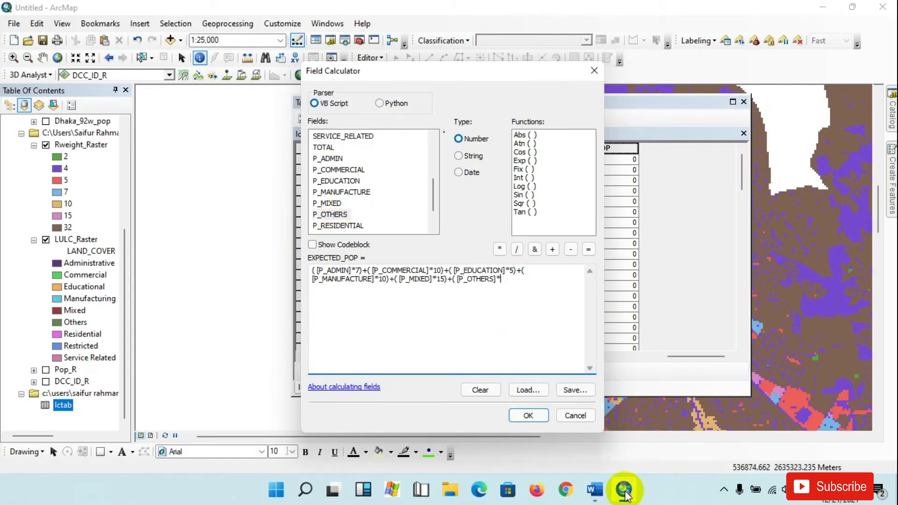
click(594, 490)
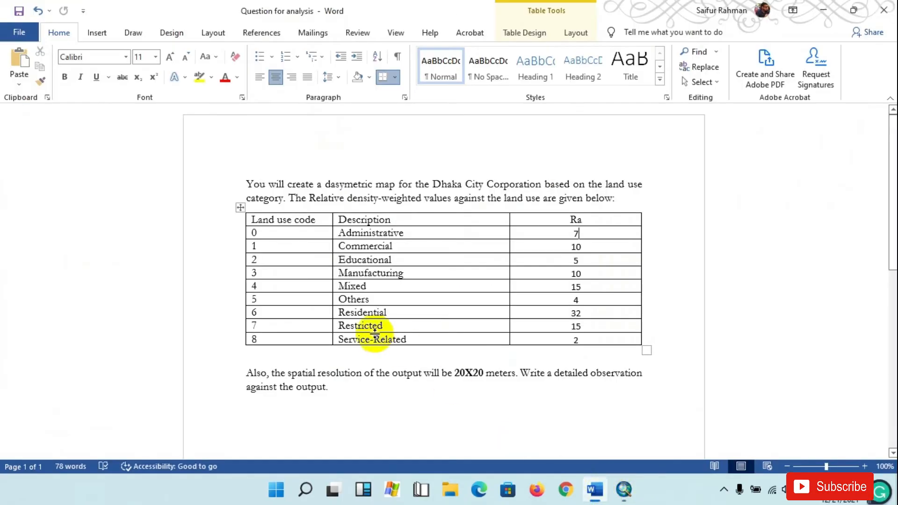
click(624, 489)
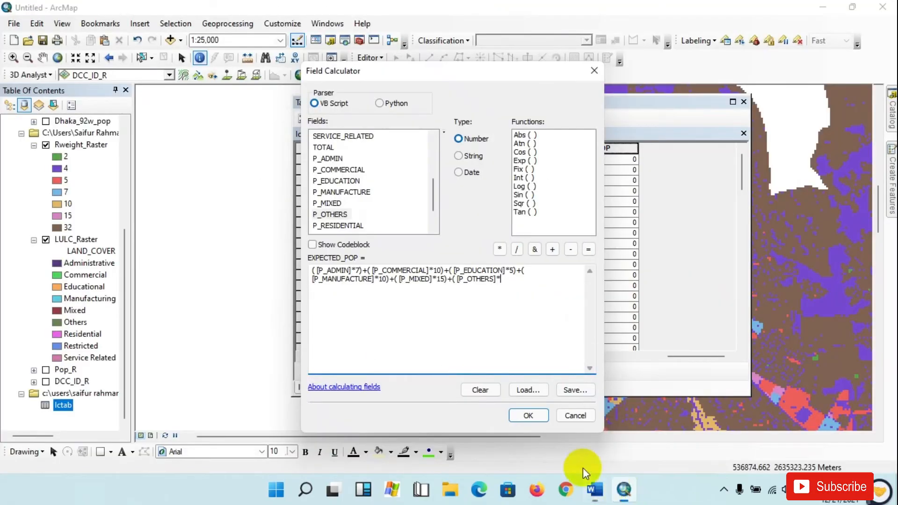
text(4)+()
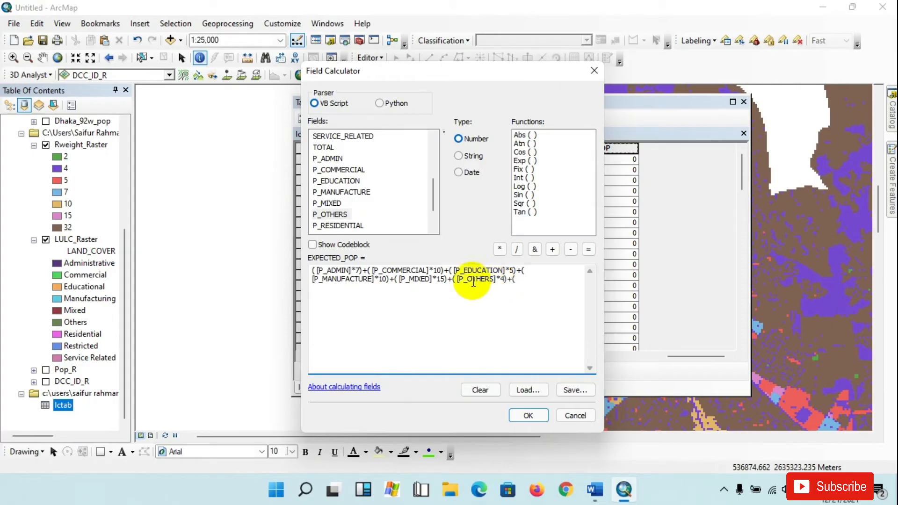
- Add the Residential term ([P_RESIDENTIAL]*32)+ to the EXPECTED_POP expression with the Ra weight from Word, and open the next bracket
double_click(342, 226)
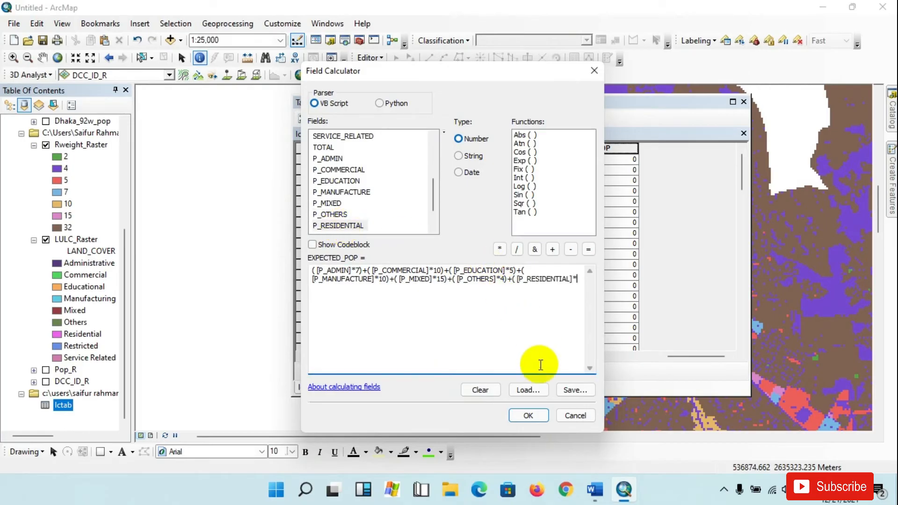
click(599, 496)
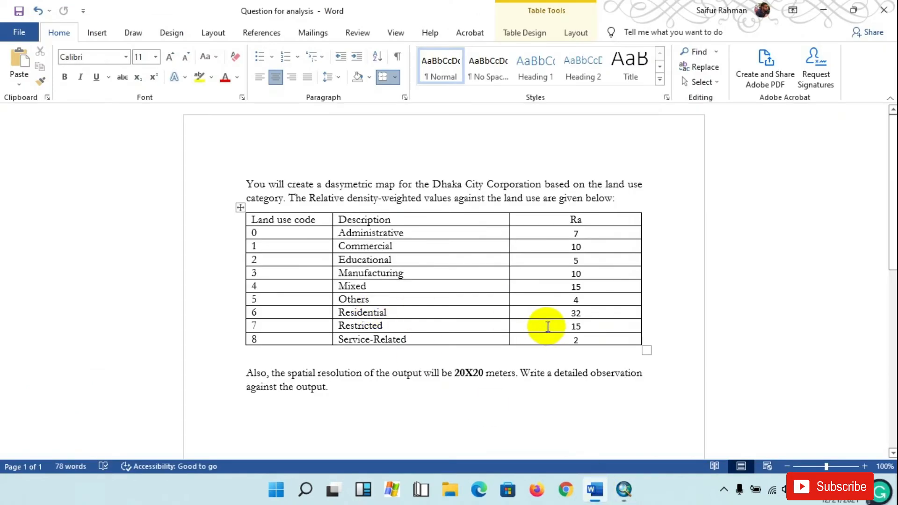
key(alt+Tab)
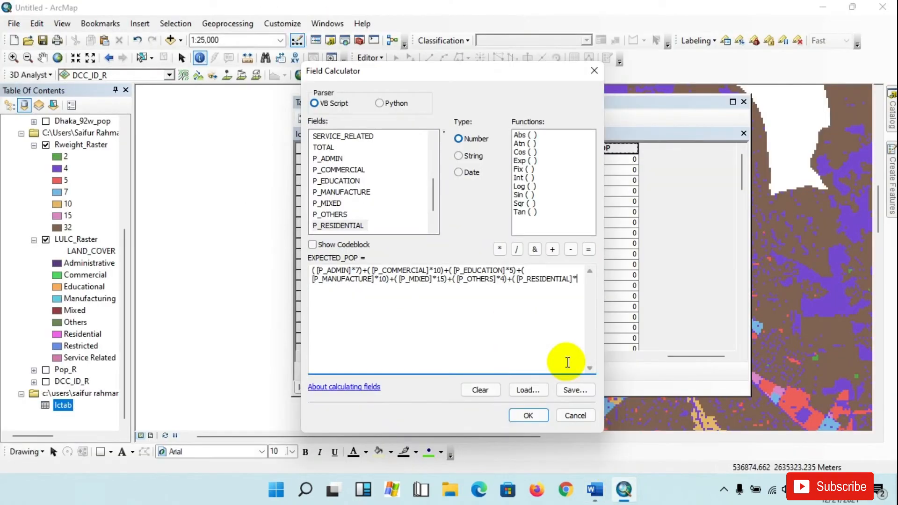
text(32)
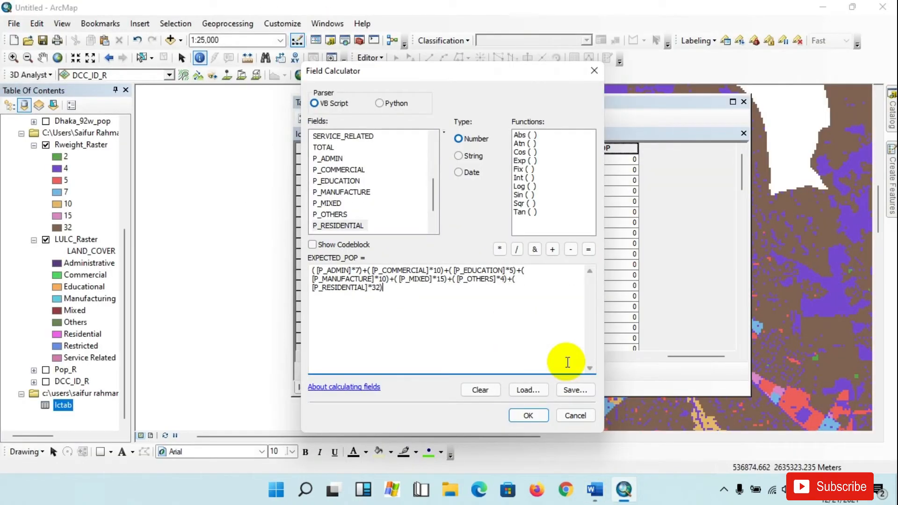
text()+()
scroll(412, 208, down, 1)
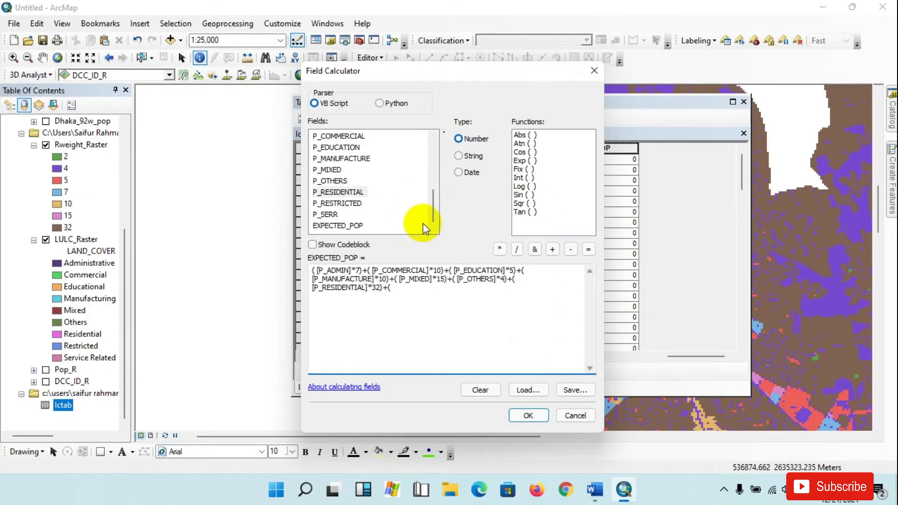
- Add the Restricted term ([P_RESTRICTED]*15)+ to the EXPECTED_POP expression, checking its Ra weight in Word, and open the next bracket
double_click(327, 203)
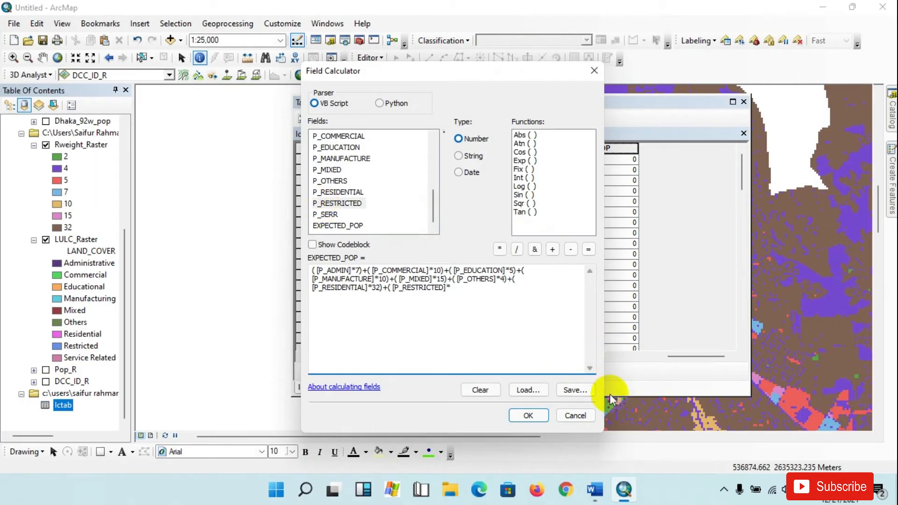
click(596, 488)
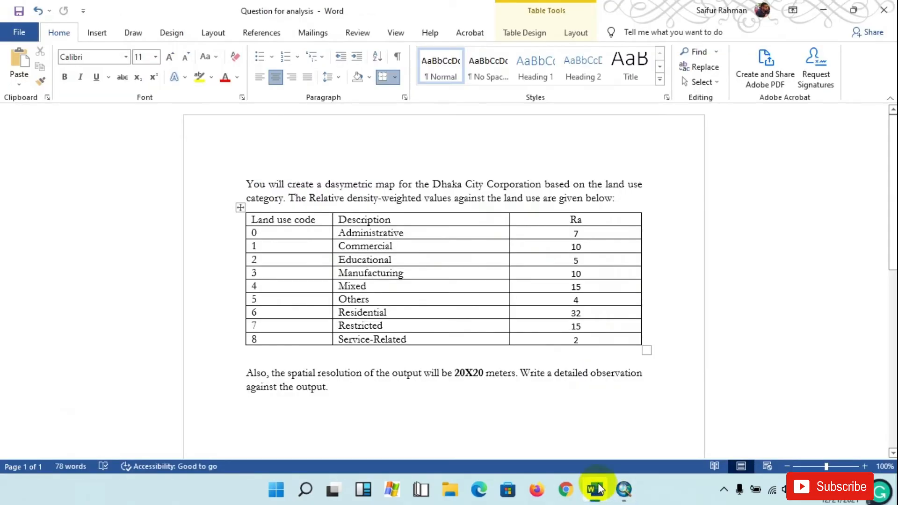
click(615, 496)
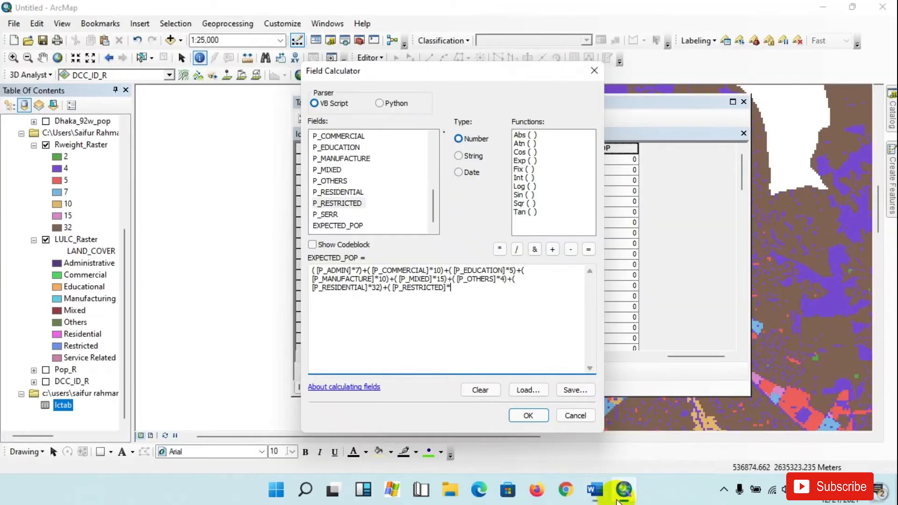
text(*15)+()
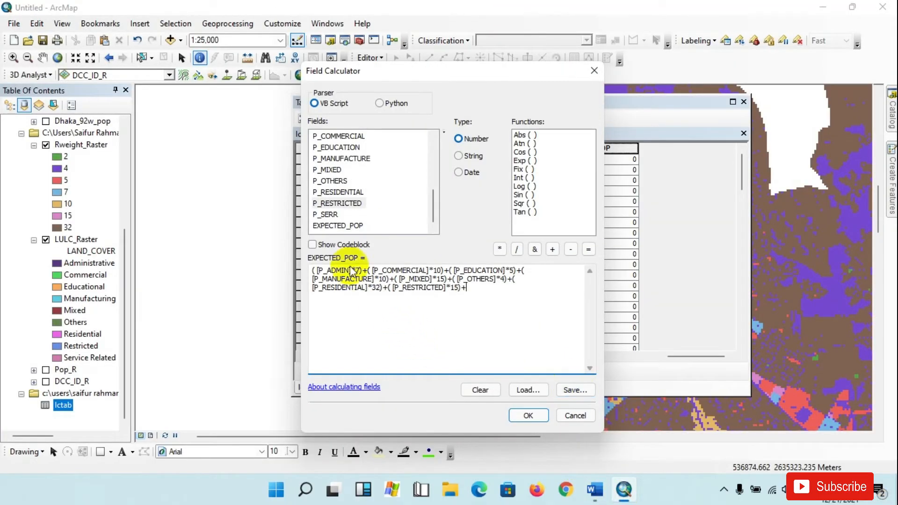
- Complete the EXPECTED_POP expression with the Service-Related term [P_SERR]*2), checking its Ra weight in the Word table, and run the calculation
double_click(326, 216)
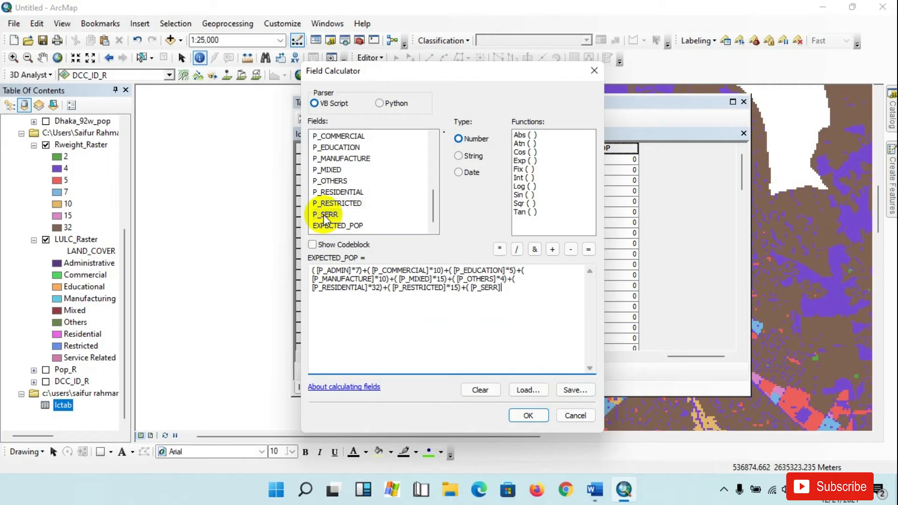
text(*)
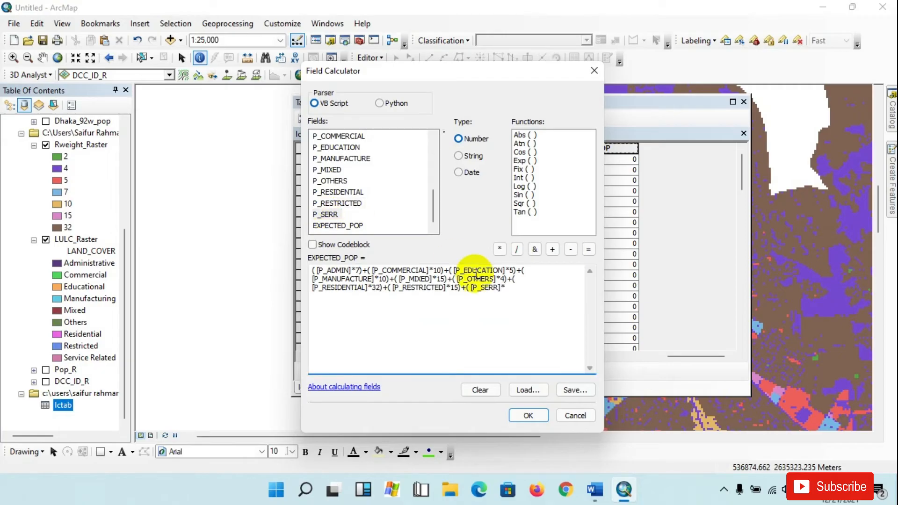
click(594, 490)
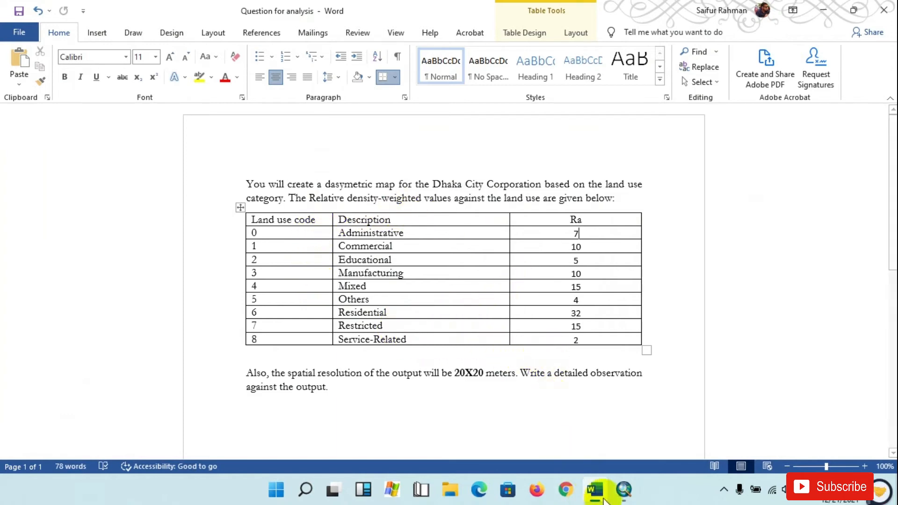
click(624, 490)
text(2))
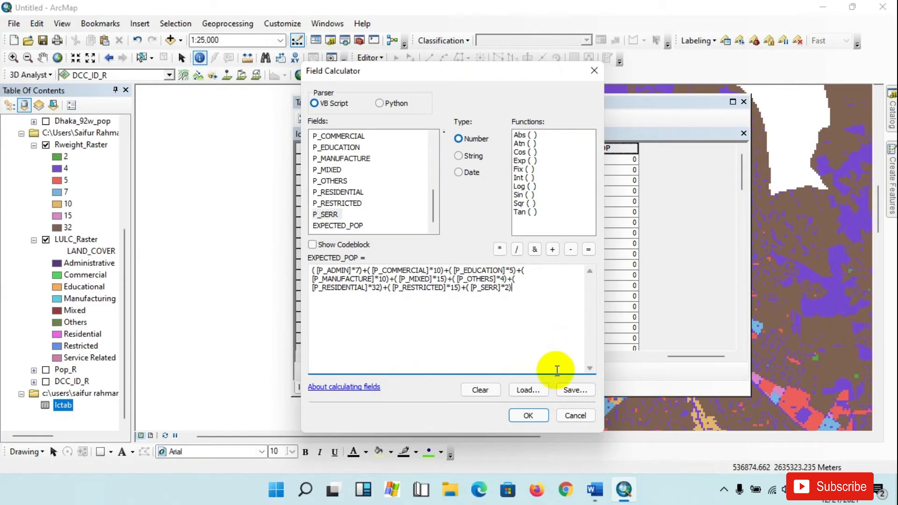
click(530, 415)
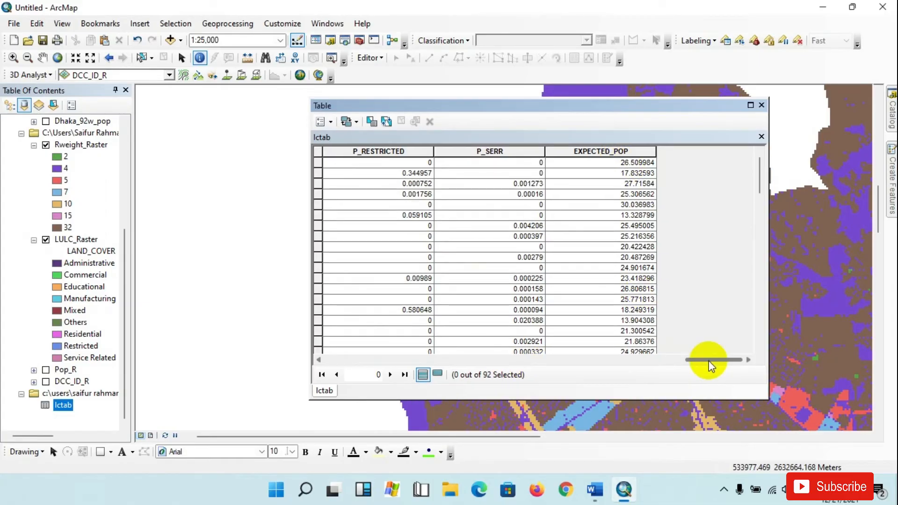
- Look over the lctab table, turn on the Dhaka_92w_pop layer, and view that layer's attribute table before closing the table window
drag(722, 362, 355, 361)
scroll(94, 287, up, 5)
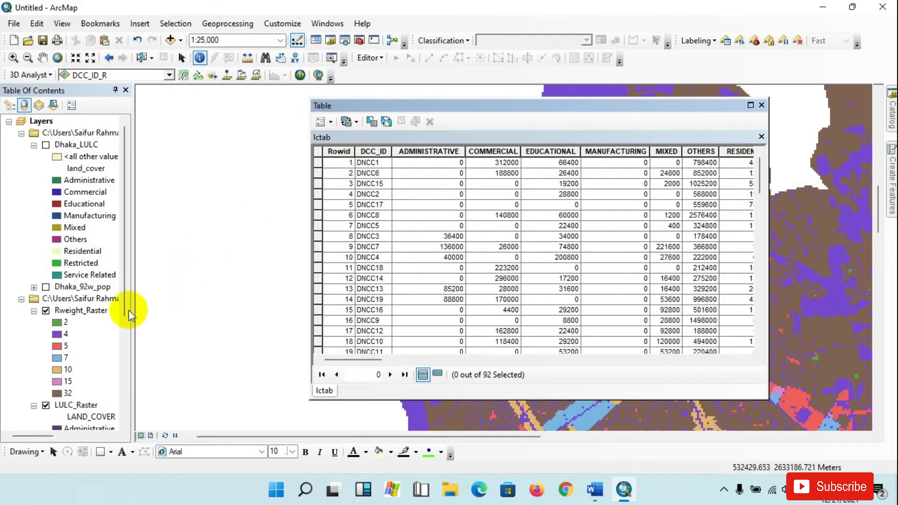
click(46, 286)
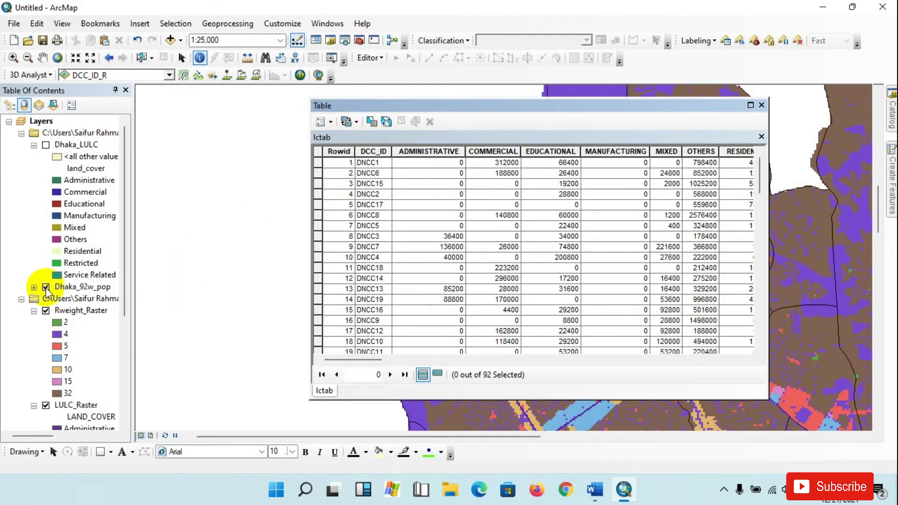
right_click(86, 286)
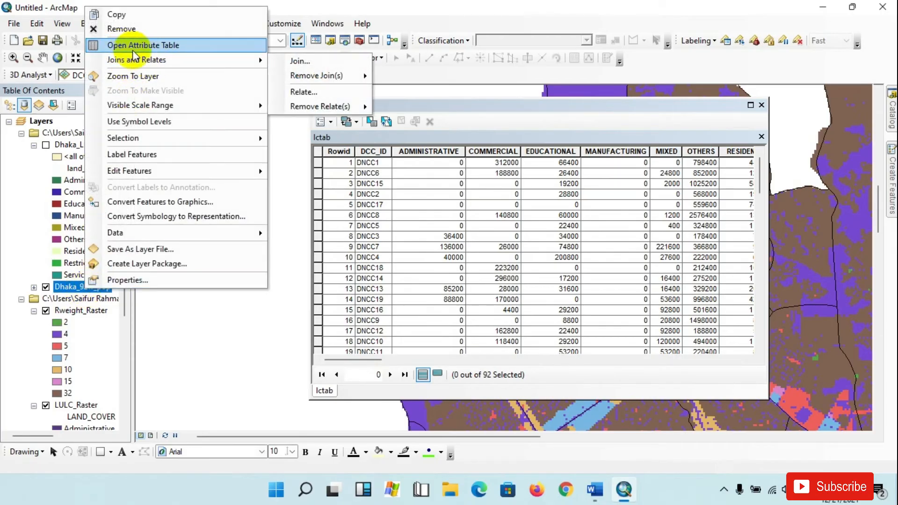
click(140, 45)
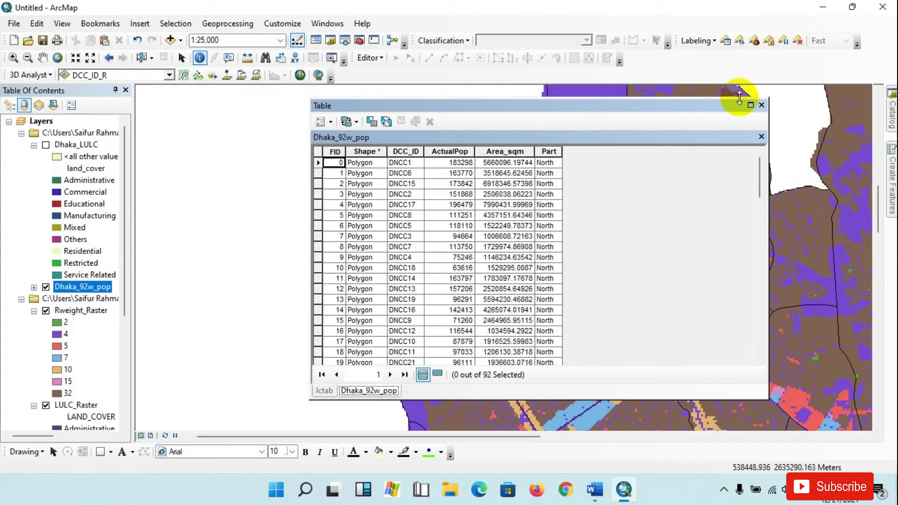
click(761, 105)
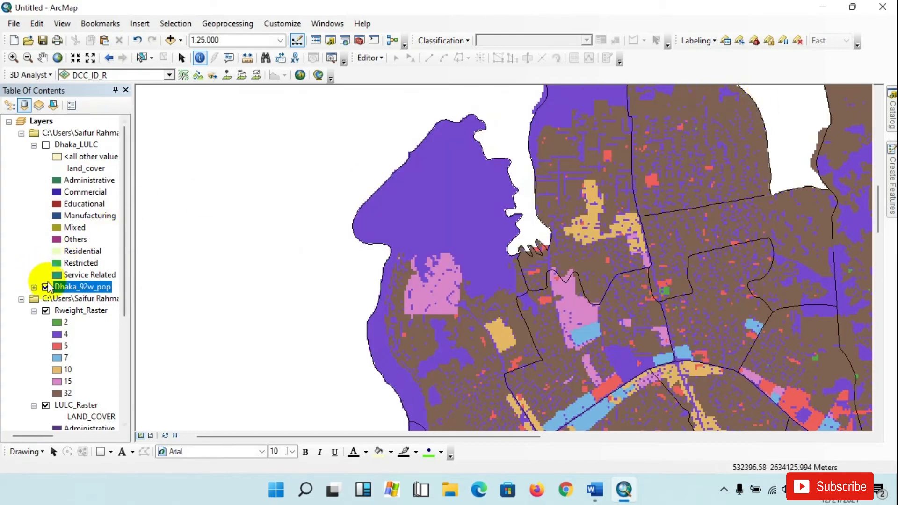
- Join the lctab table to the Dhaka_92w_pop layer on DCC_ID, keeping all records and creating an index for the join field
right_click(89, 288)
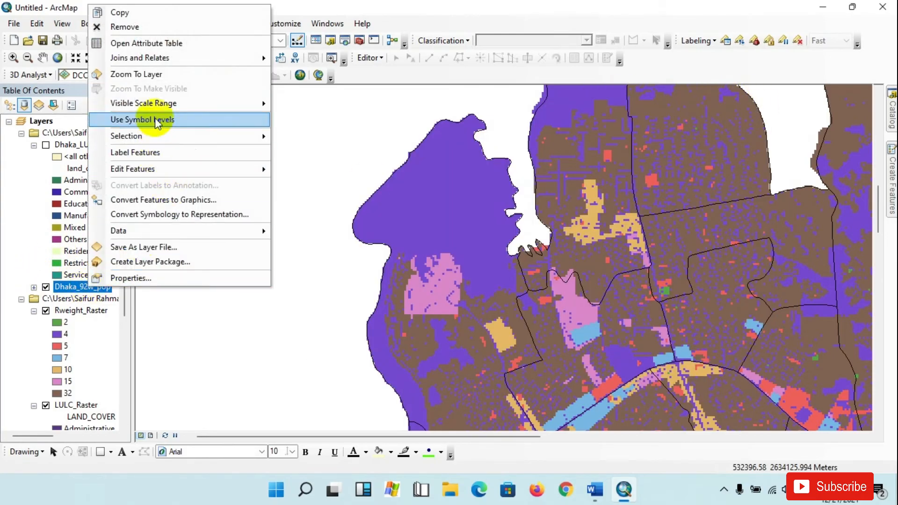
mouse_move(208, 58)
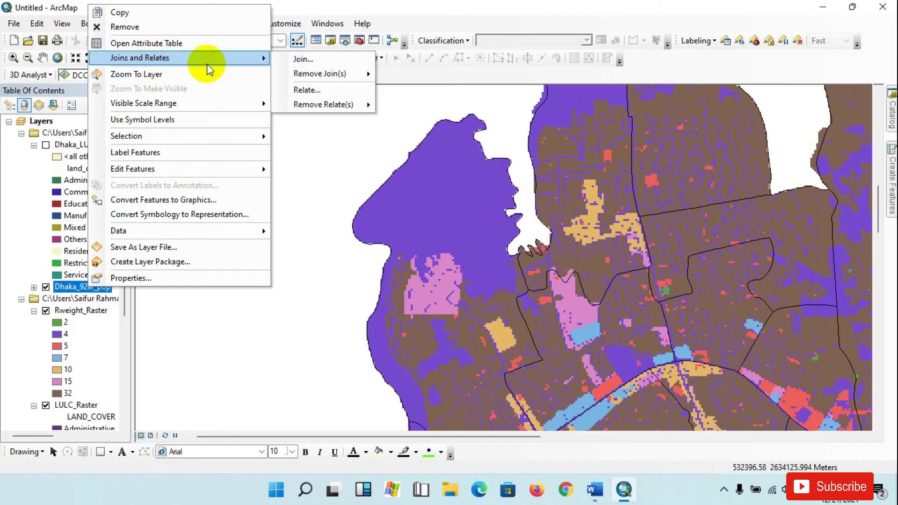
click(292, 60)
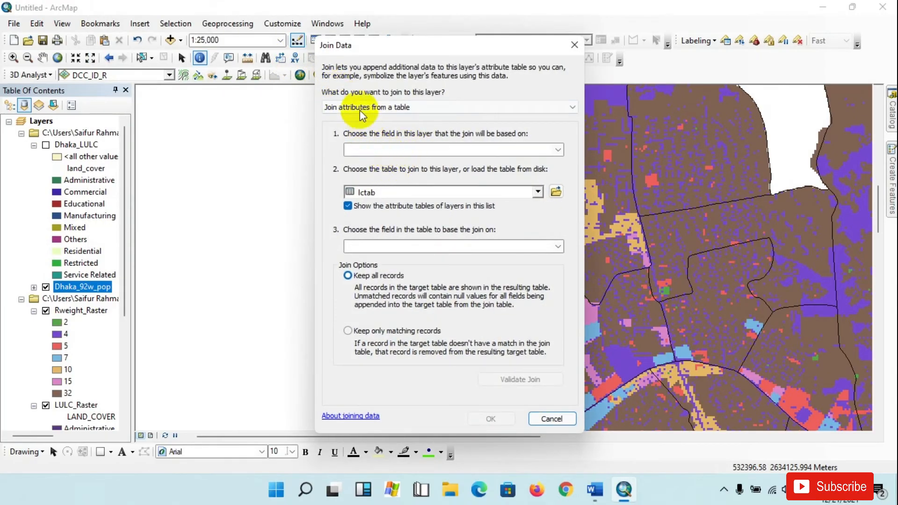
click(558, 150)
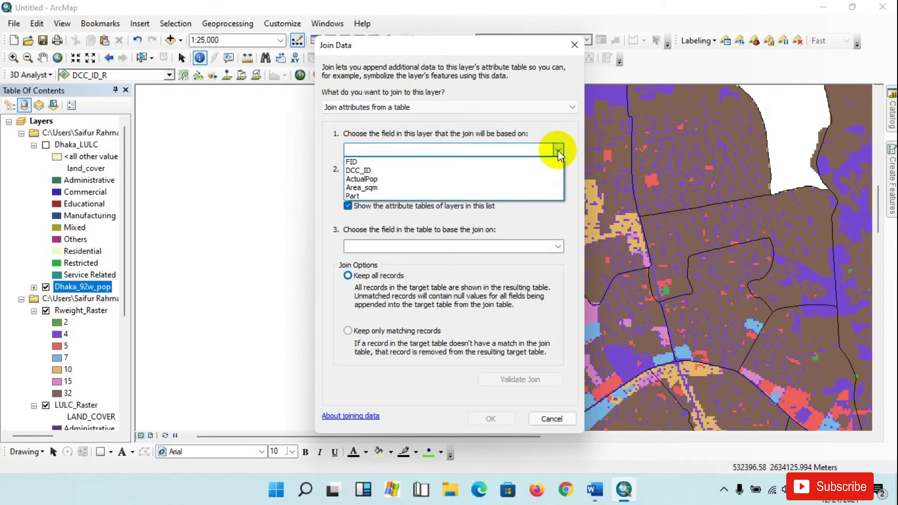
click(387, 170)
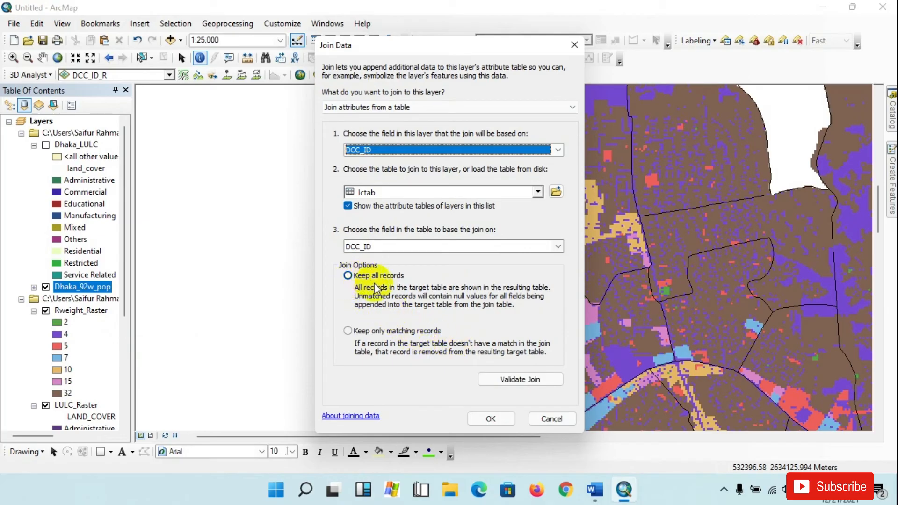
click(495, 421)
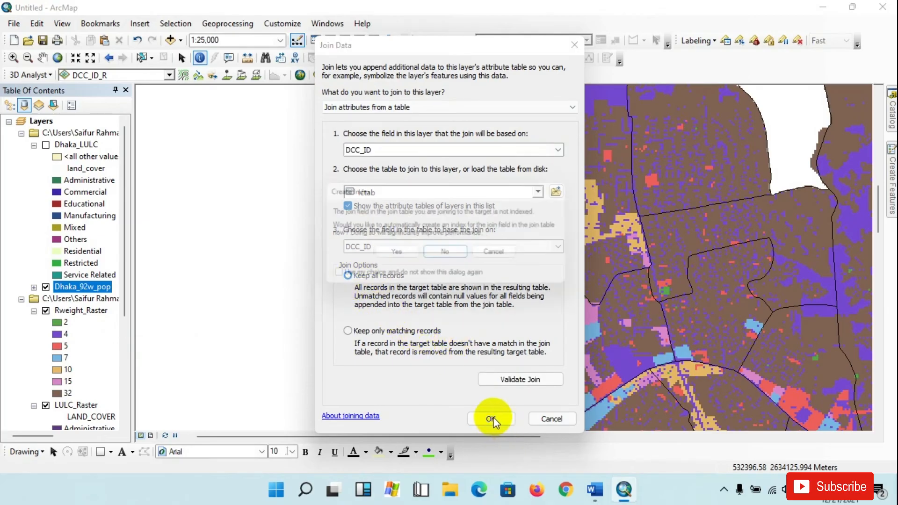
click(401, 255)
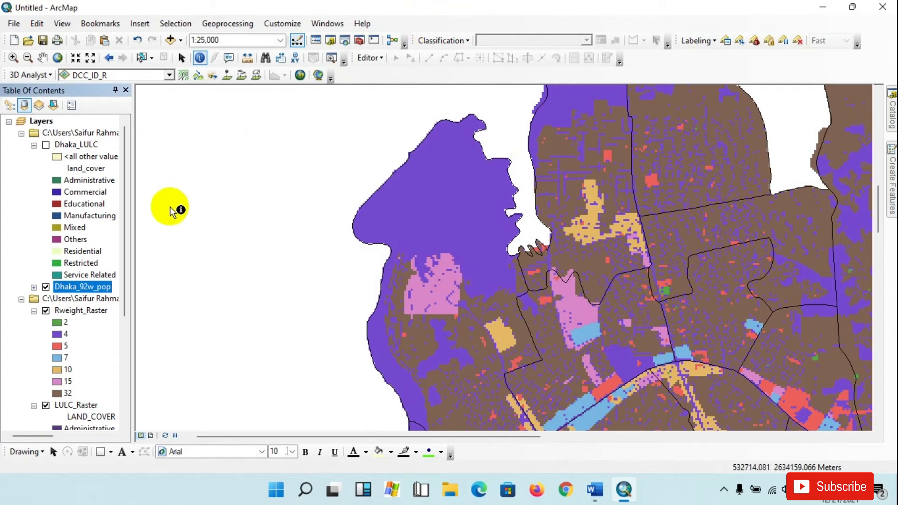
- Inspect the joined lctab columns through EXPECTED_POP in the Dhaka_92w_pop attribute table, then close it
right_click(76, 292)
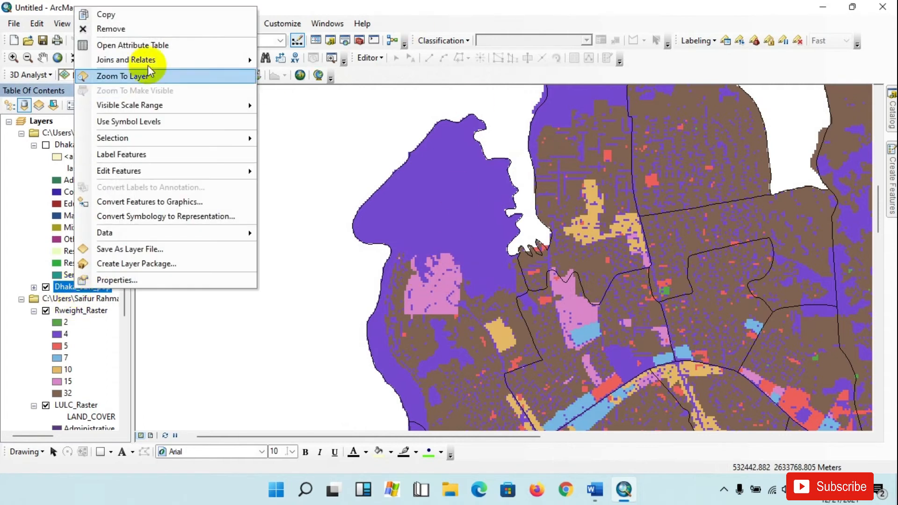
click(132, 45)
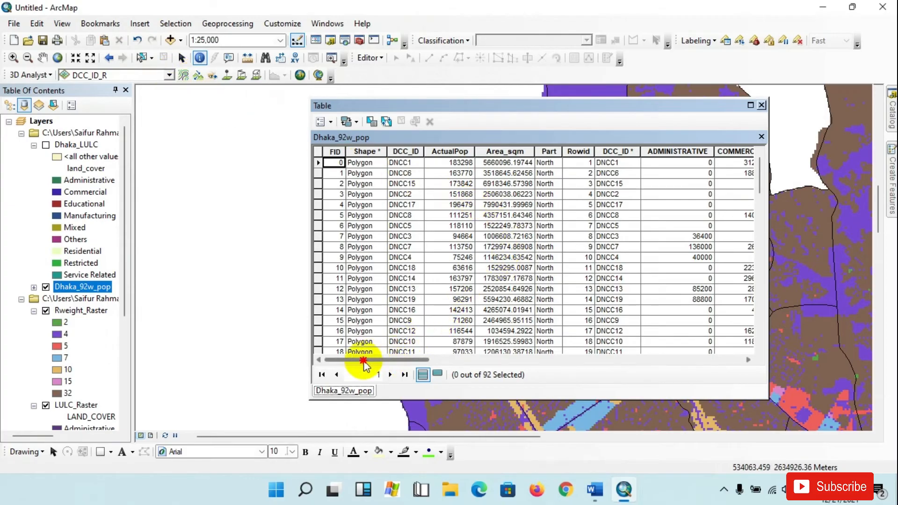
drag(363, 360, 736, 346)
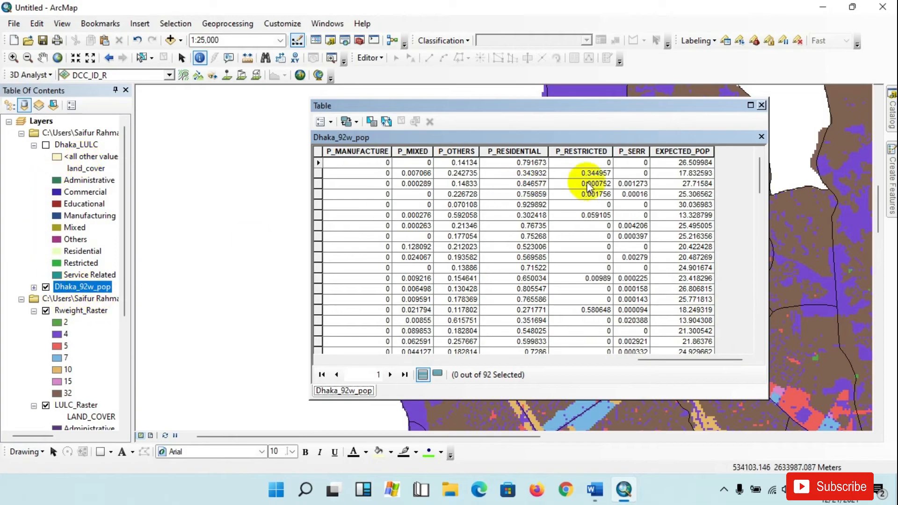
drag(675, 110, 648, 110)
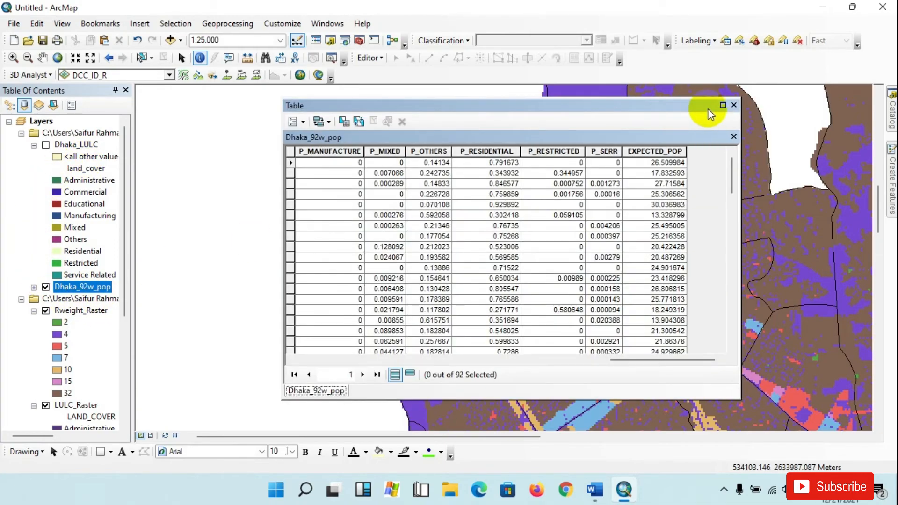
click(733, 105)
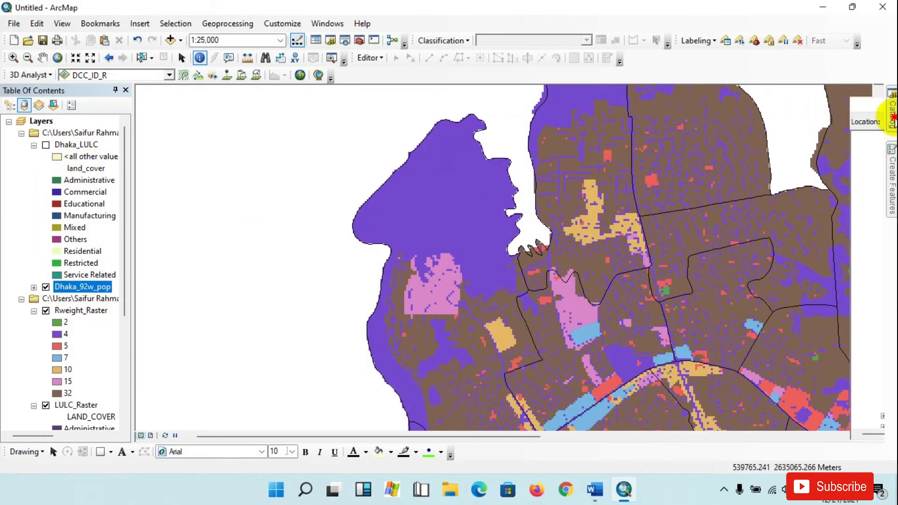
- Open the Feature to Raster tool from the Conversion Tools and choose Dhaka_92w_pop as its input features
click(890, 112)
scroll(834, 231, down, 3)
scroll(834, 231, up, 15)
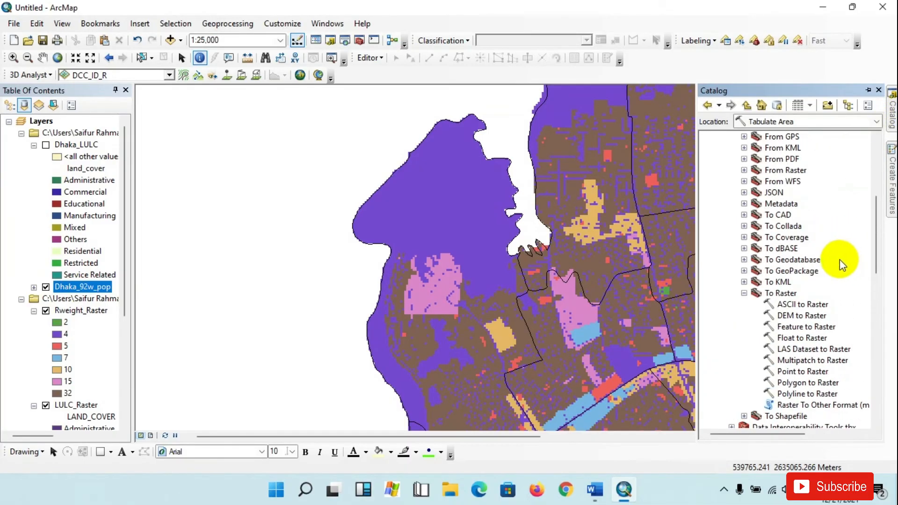
scroll(821, 318, up, 4)
scroll(819, 326, down, 3)
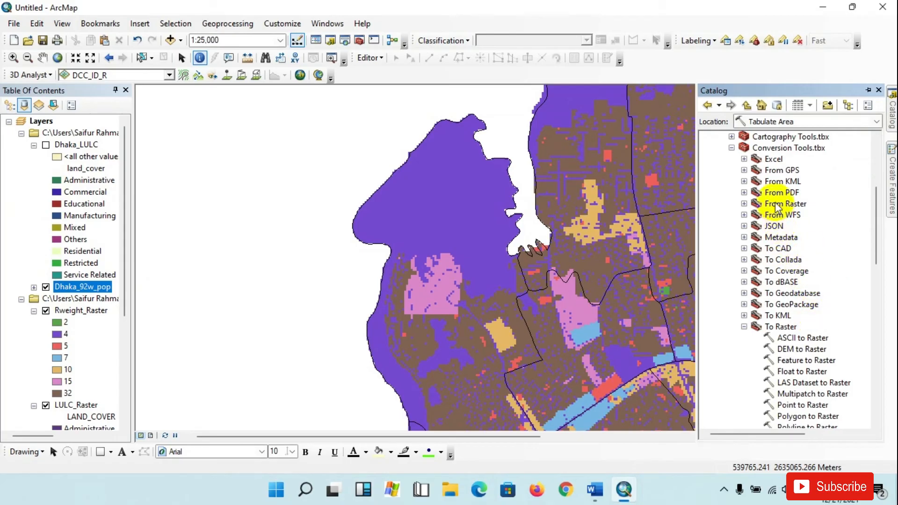
scroll(804, 203, down, 2)
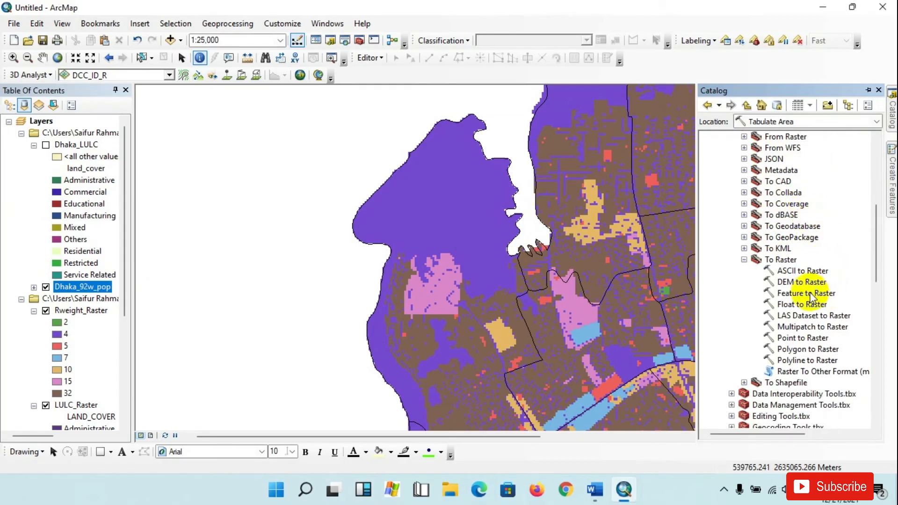
double_click(823, 293)
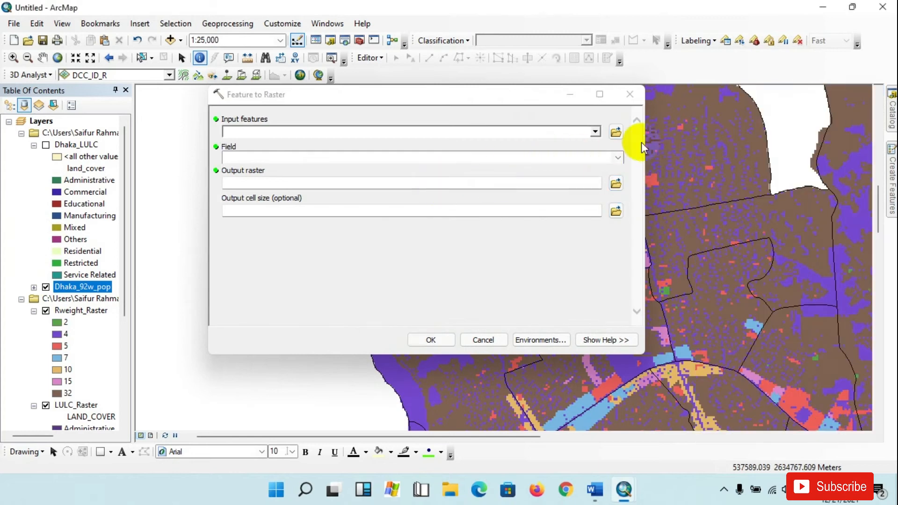
click(595, 131)
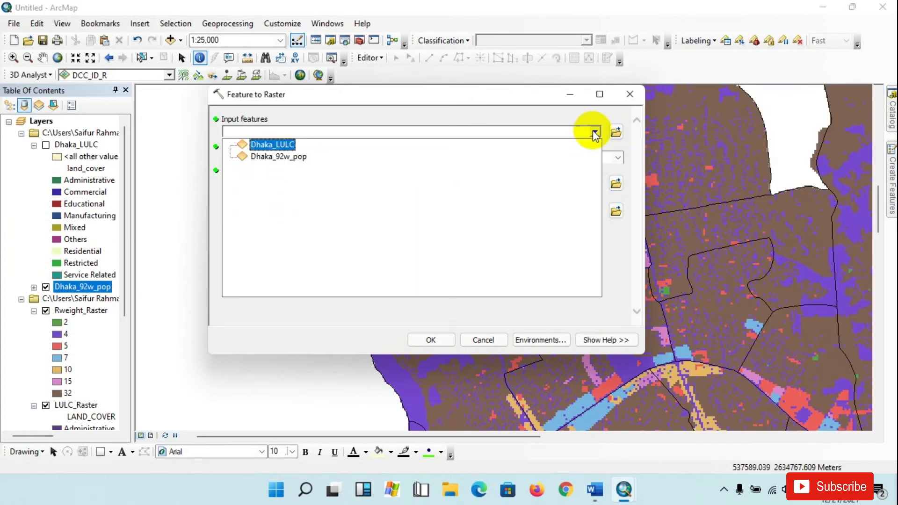
click(254, 160)
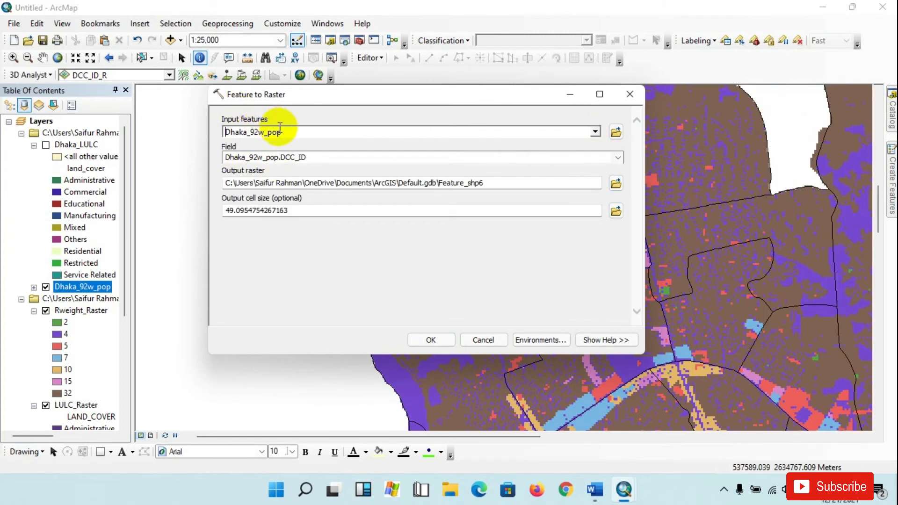
- Choose lctab:TOTAL as the field for the Feature to Raster conversion
drag(294, 96, 308, 91)
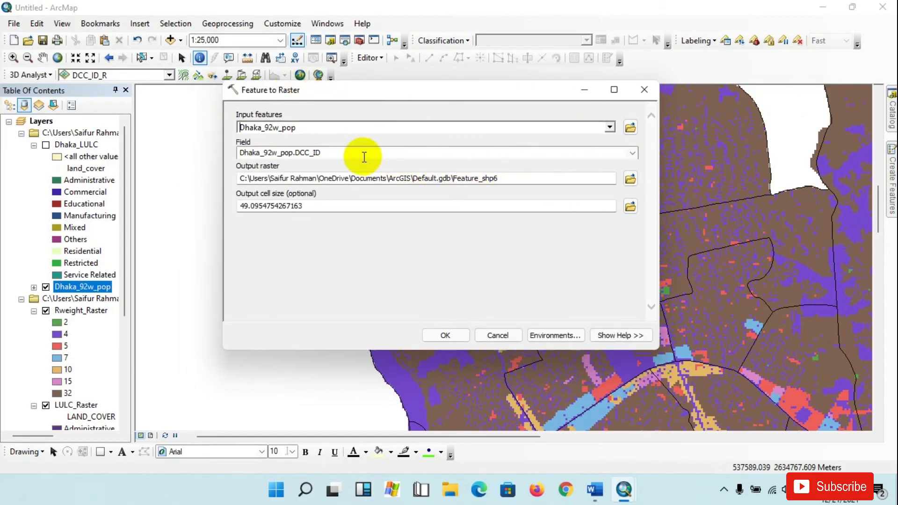
click(633, 152)
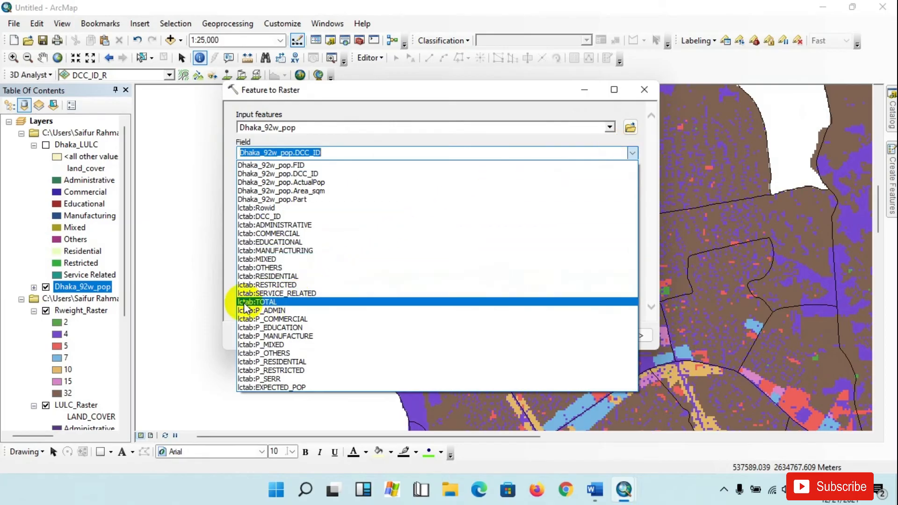
click(261, 303)
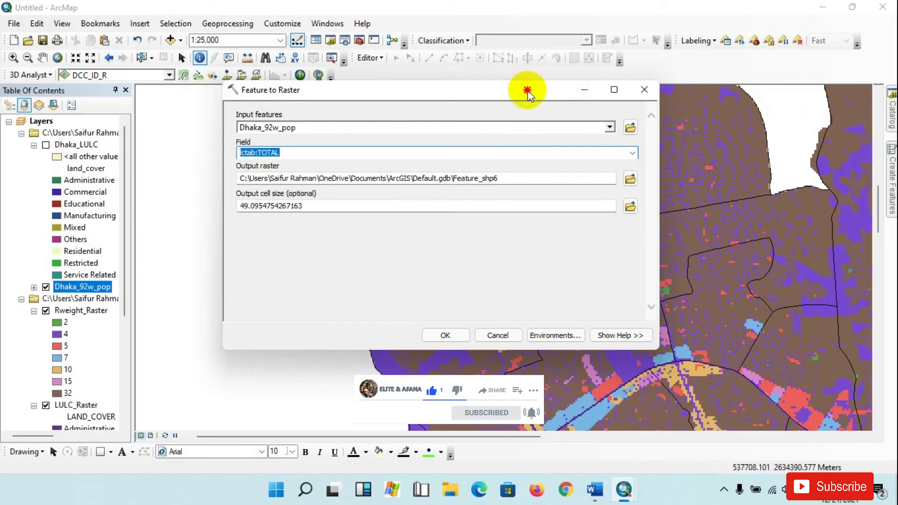
- Save the output raster as Total in the Dasymetric Mapping folder and run the conversion with a cell size of 20
drag(525, 89, 495, 111)
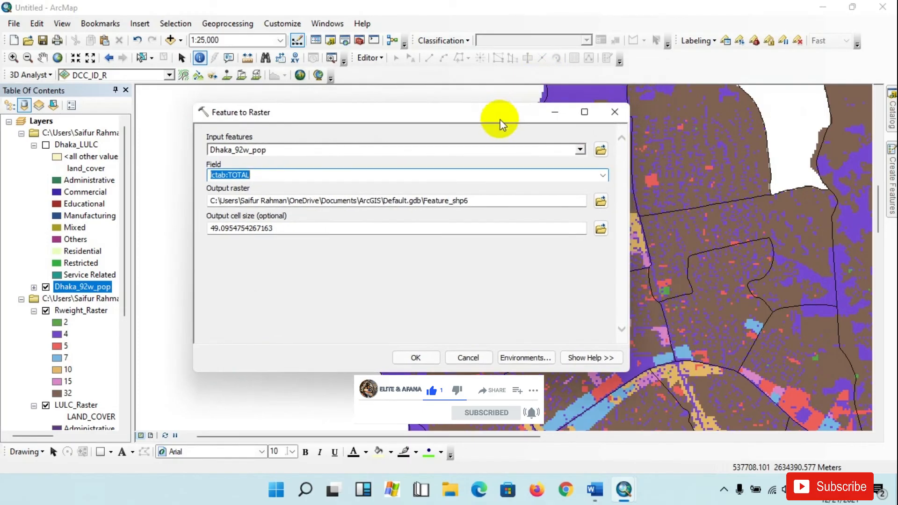
click(601, 200)
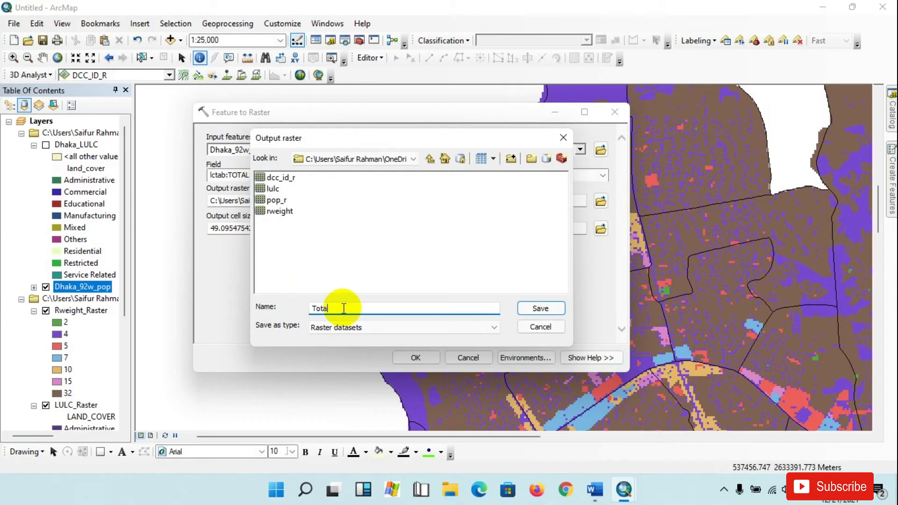
text(Total)
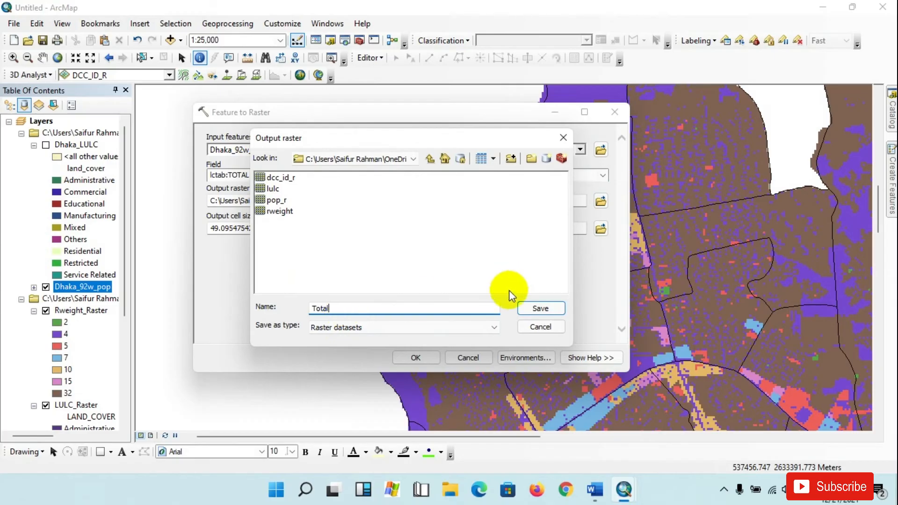
click(540, 308)
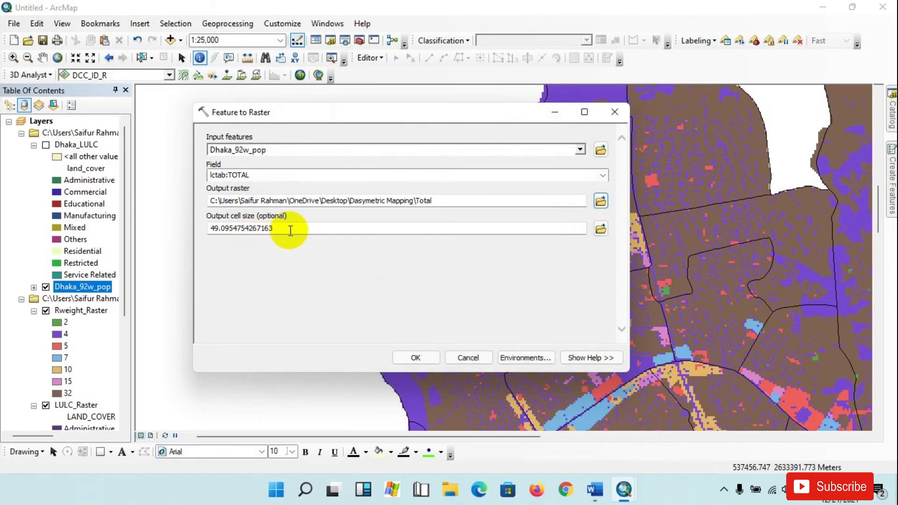
drag(304, 228, 201, 227)
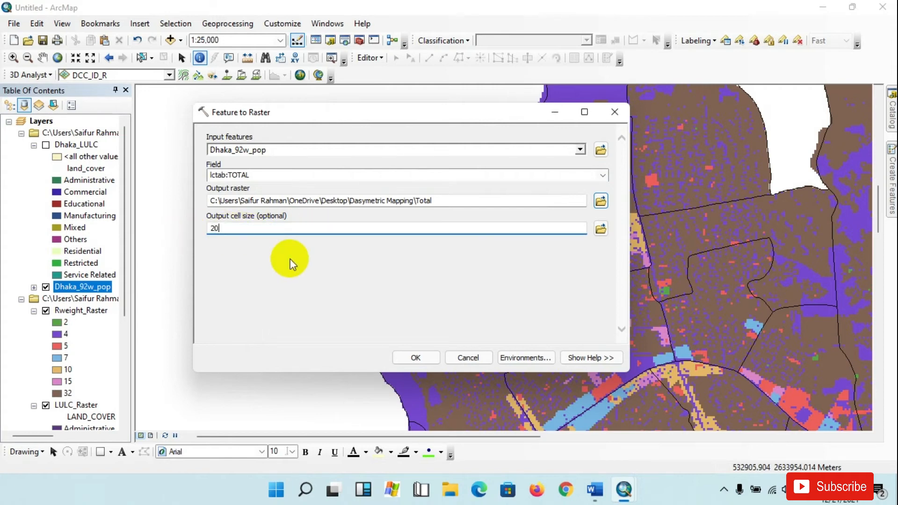
click(415, 358)
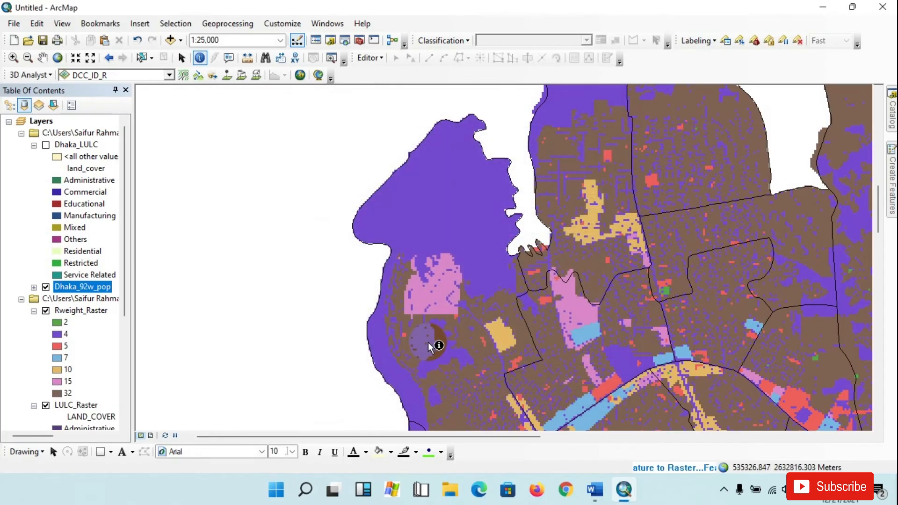
mouse_move(646, 478)
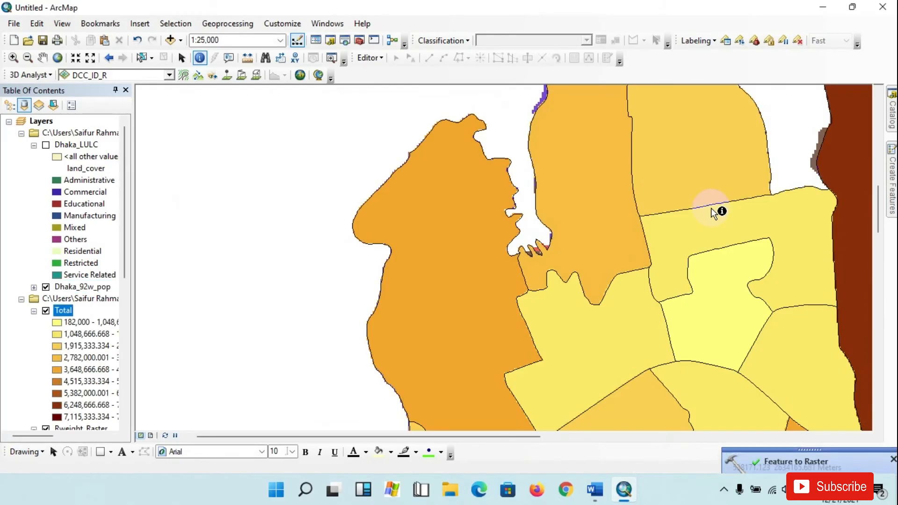
- Hide the Dhaka_92w_pop, Rweight_Raster and LULC_Raster layers so only the Total raster is displayed
scroll(389, 213, up, 3)
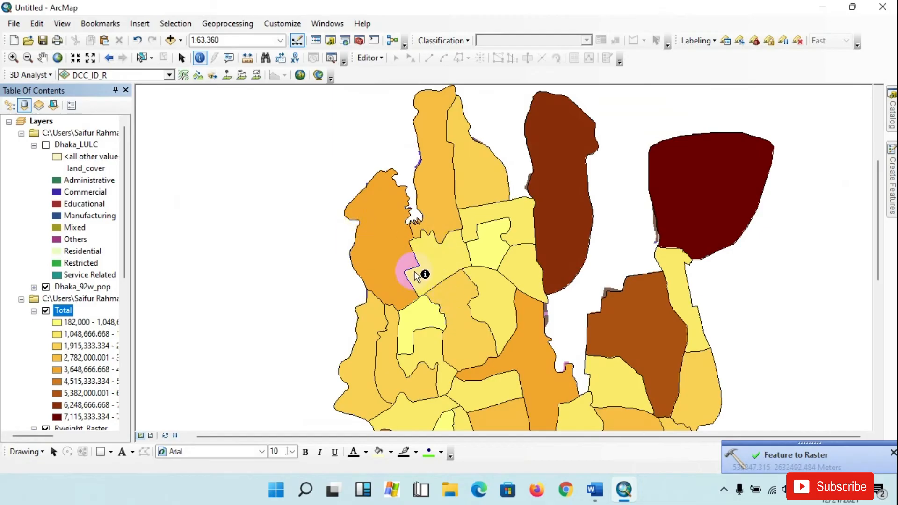
drag(409, 255, 435, 205)
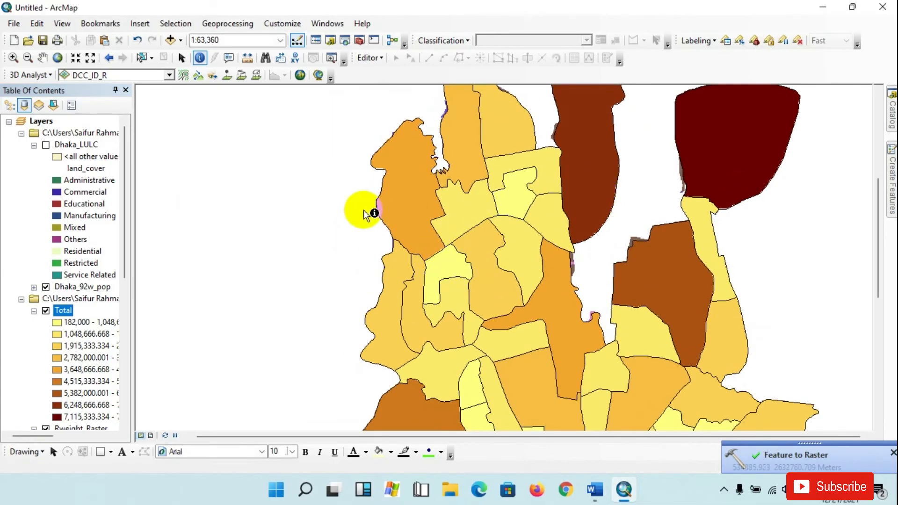
scroll(55, 214, down, 3)
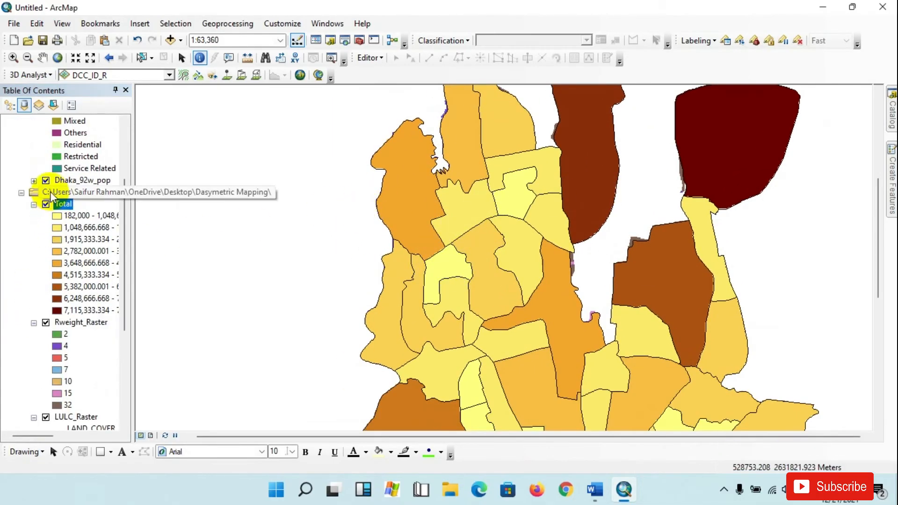
click(46, 180)
drag(421, 287, 421, 245)
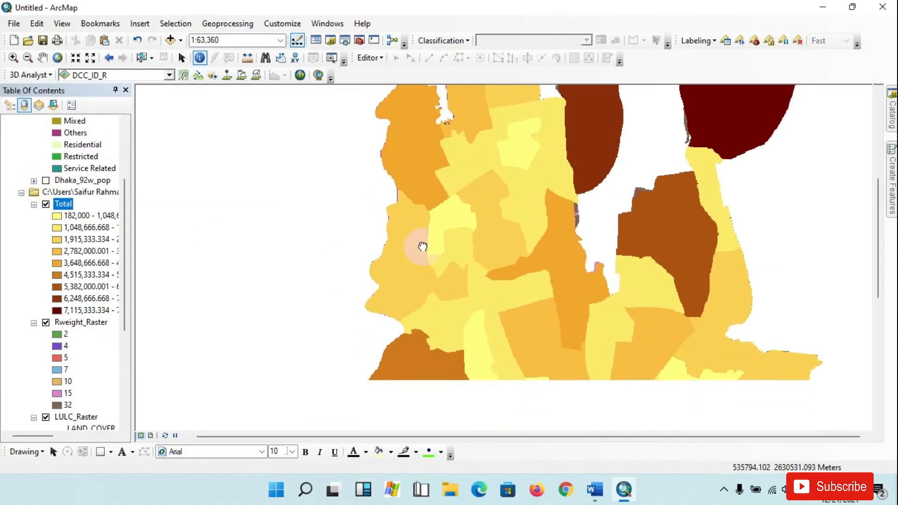
click(46, 323)
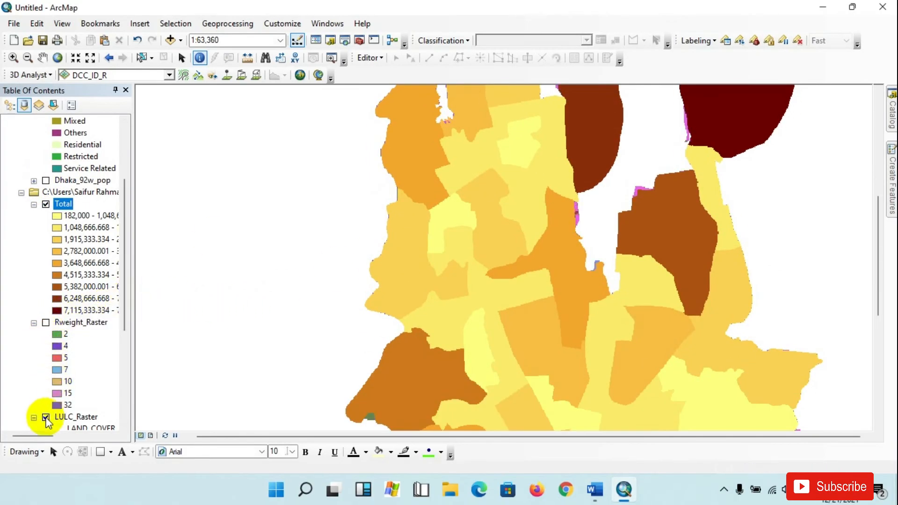
click(46, 417)
scroll(49, 393, down, 5)
scroll(502, 322, up, 3)
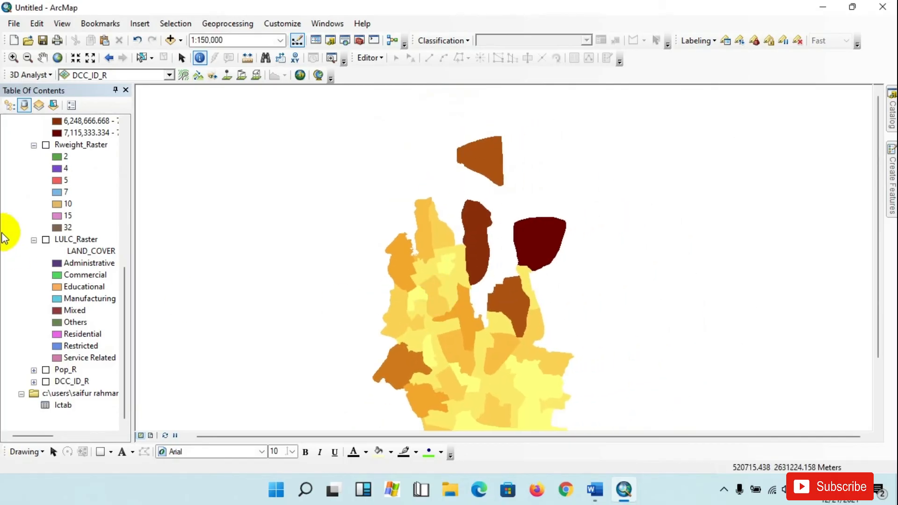
- Look over the whole Total raster, then hide it and show the Dhaka_92w_pop ward boundaries again
scroll(54, 231, up, 6)
drag(416, 346, 425, 255)
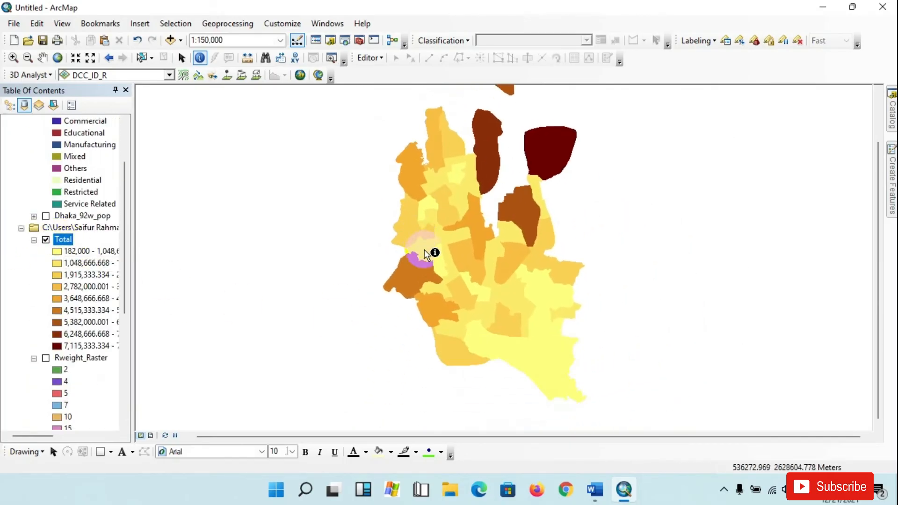
scroll(462, 310, up, 1)
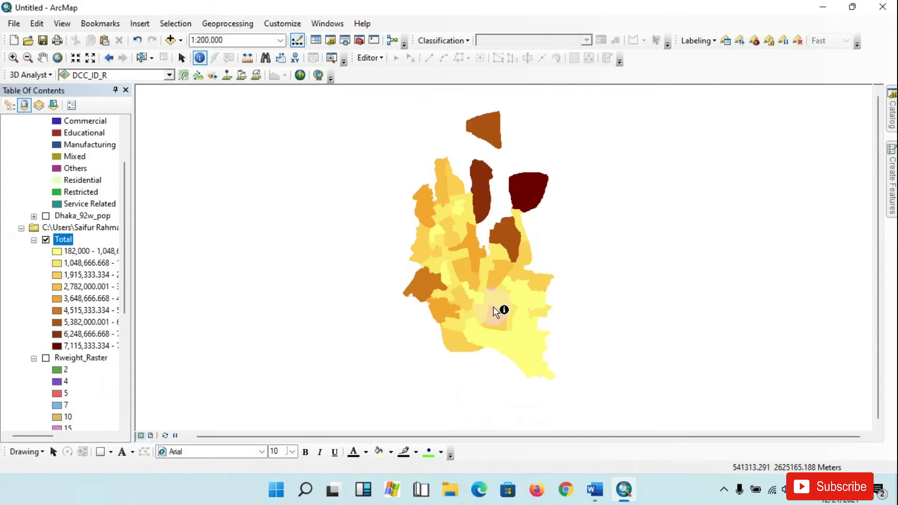
click(511, 133)
scroll(513, 205, down, 2)
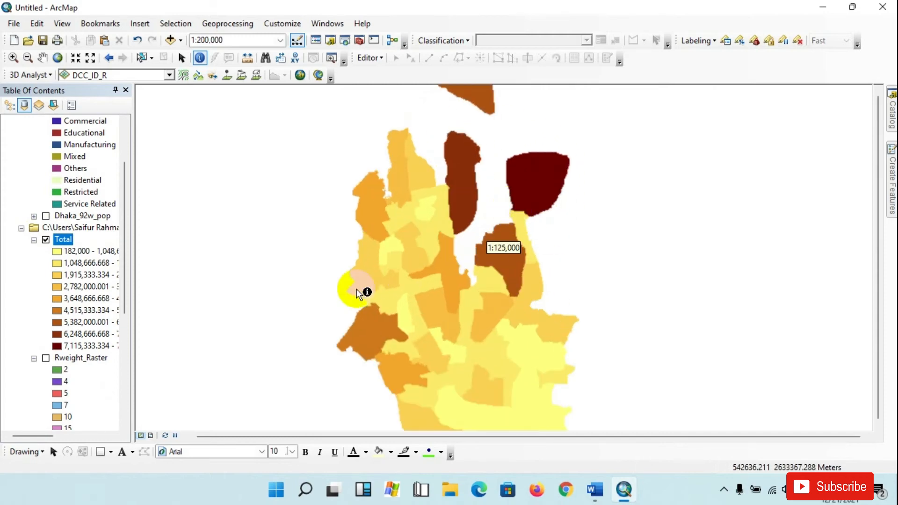
drag(413, 302, 416, 291)
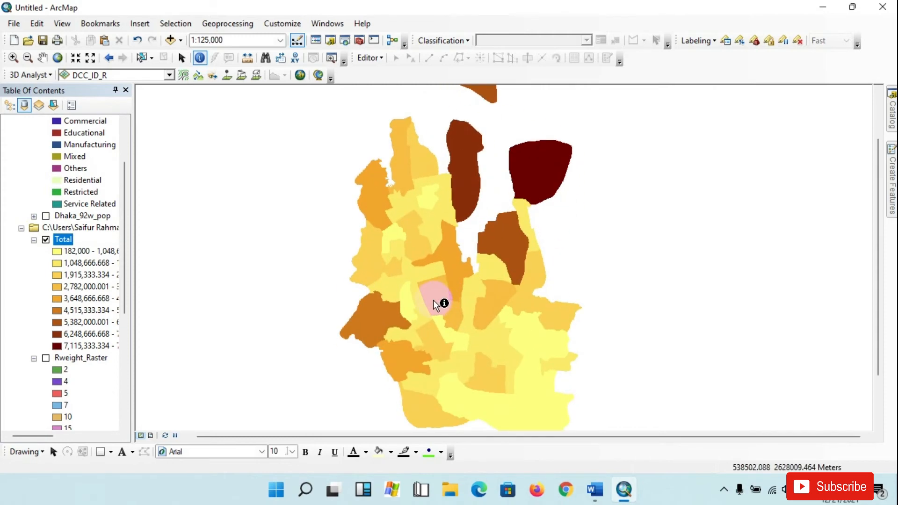
click(46, 216)
click(46, 240)
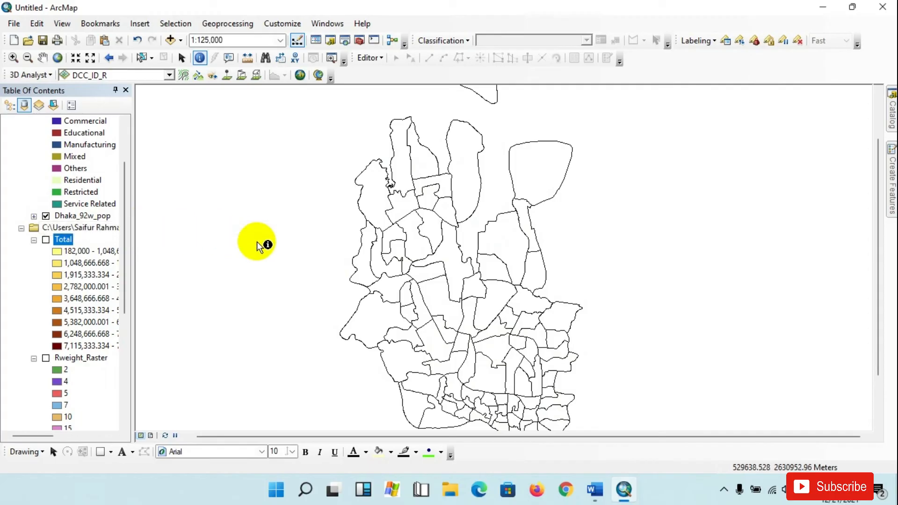
scroll(68, 222, down, 2)
scroll(69, 225, up, 4)
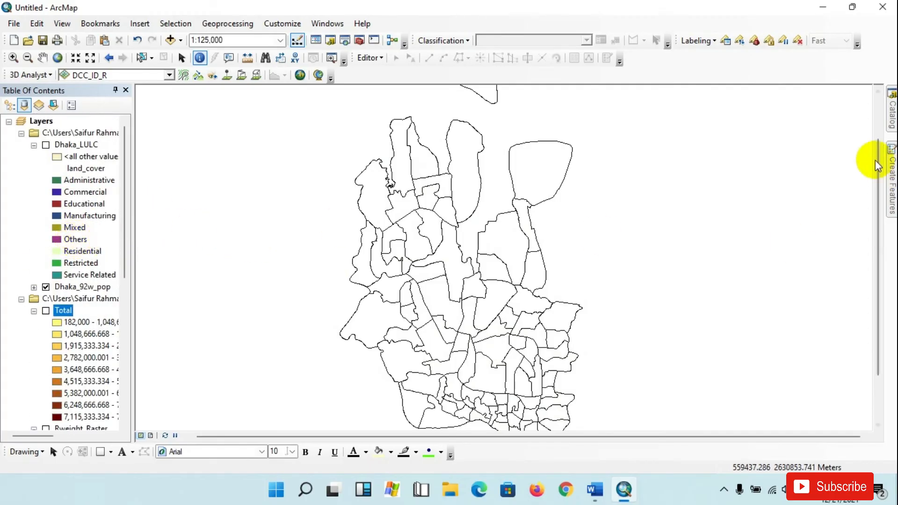
- Open the Feature to Raster tool again with Dhaka_92w_pop as input features and lctab:EXPECTED_POP as the field
click(892, 118)
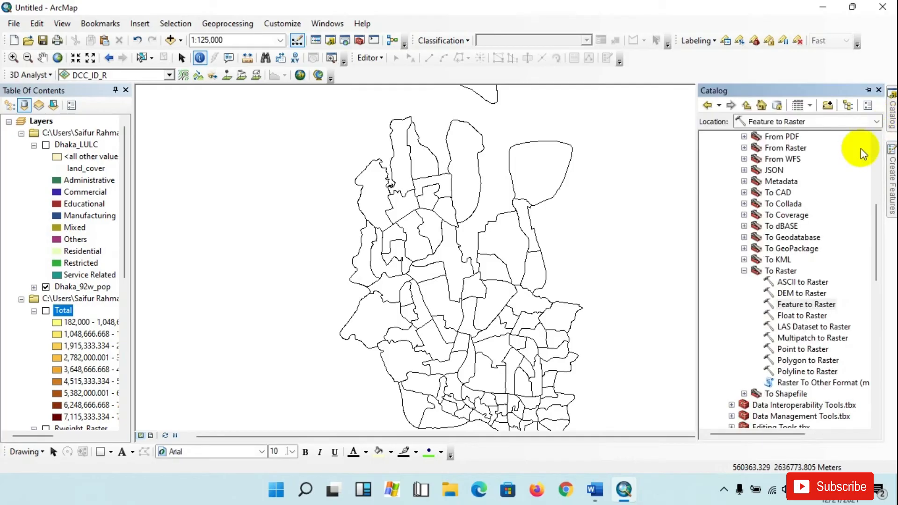
double_click(806, 304)
click(355, 108)
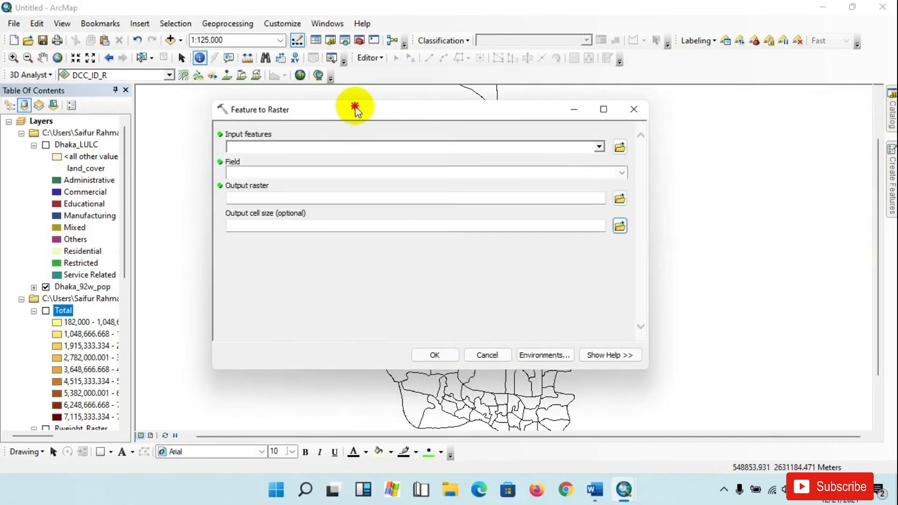
drag(355, 108, 367, 107)
click(611, 145)
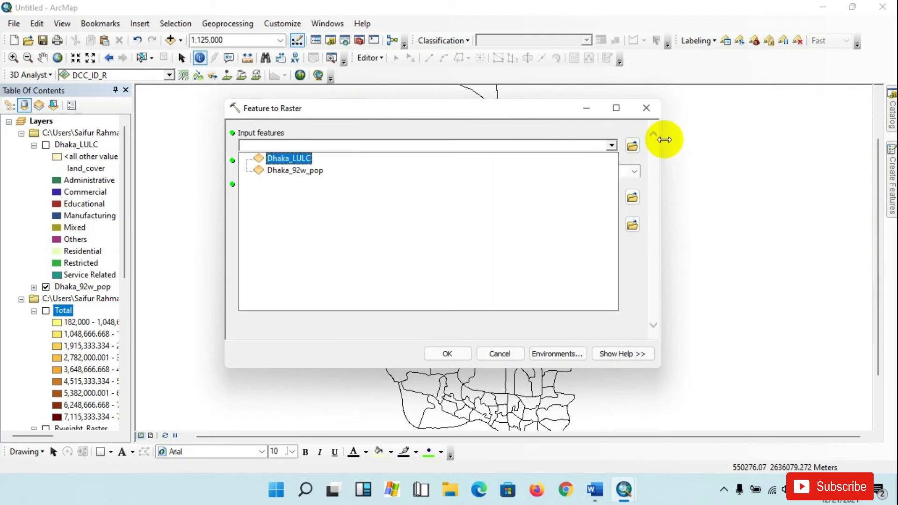
click(291, 172)
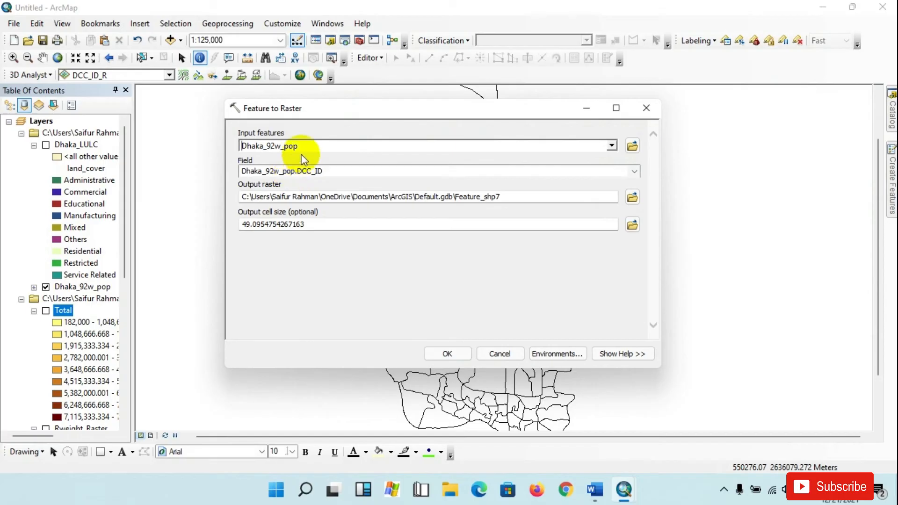
drag(315, 115, 372, 98)
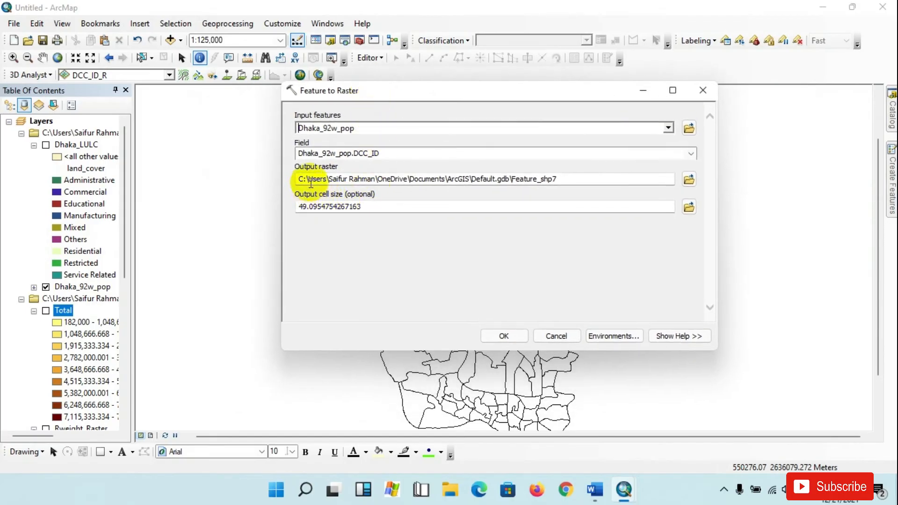
click(691, 154)
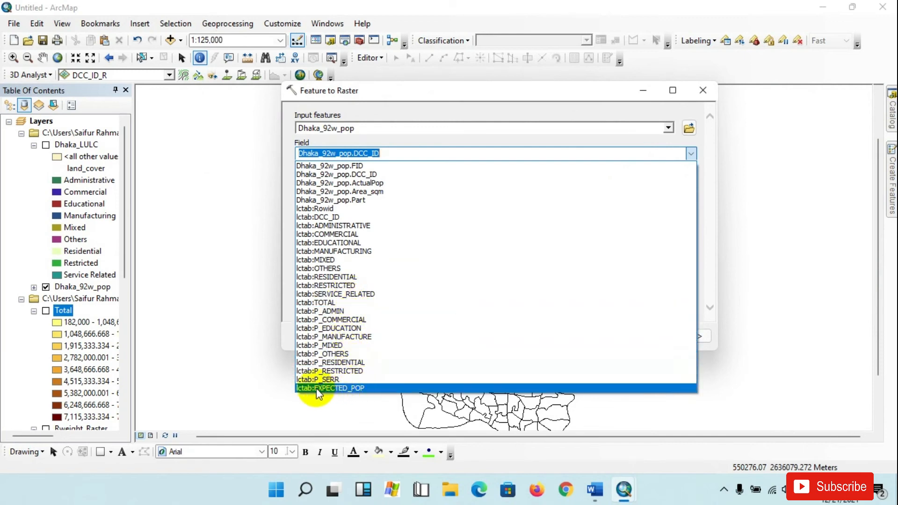
click(333, 387)
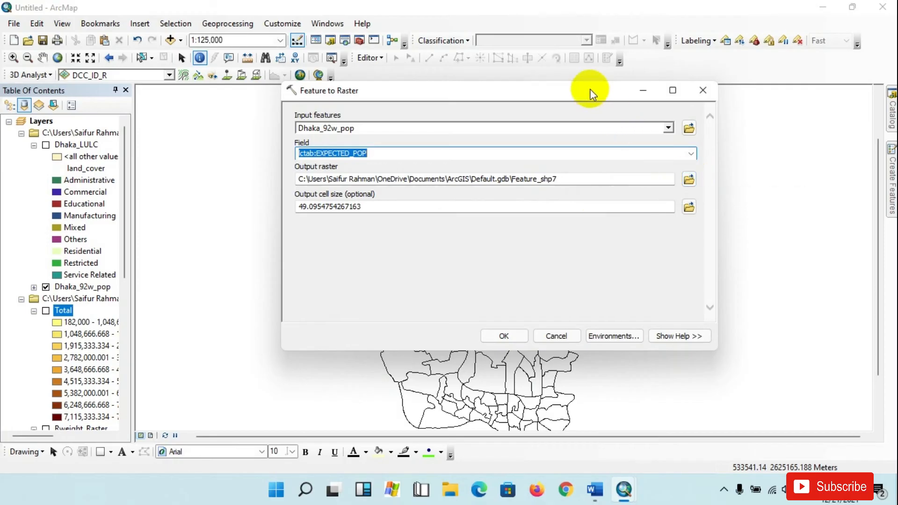
- Name the output raster Expected in the Dasymetric Mapping folder and run the conversion with a cell size of 20
drag(533, 83, 532, 78)
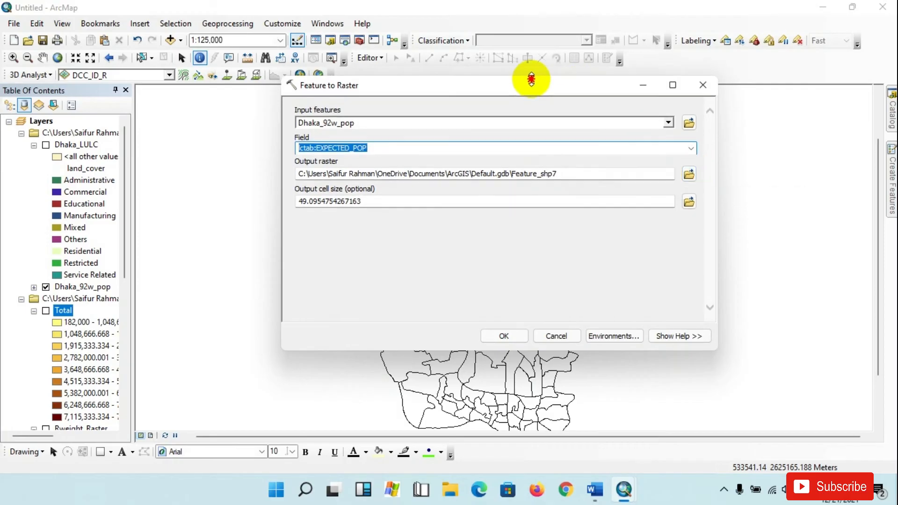
click(688, 174)
drag(451, 108, 249, 132)
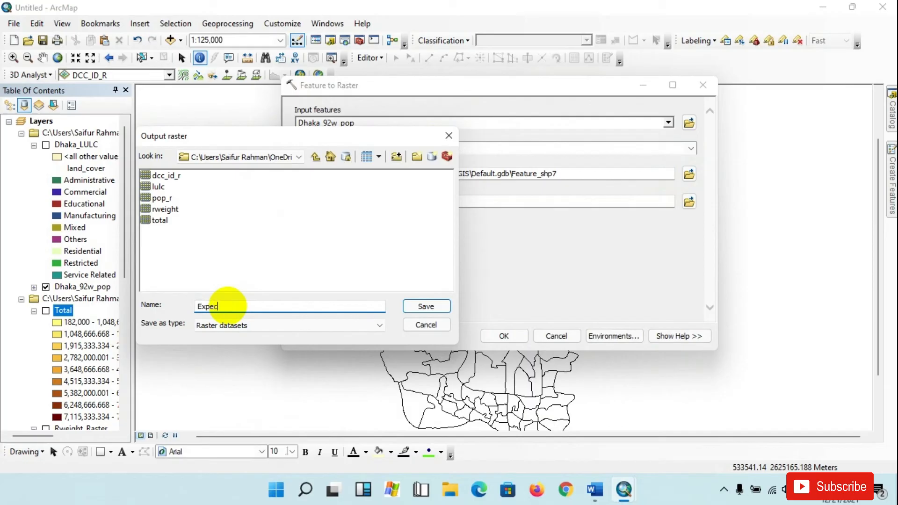
click(423, 305)
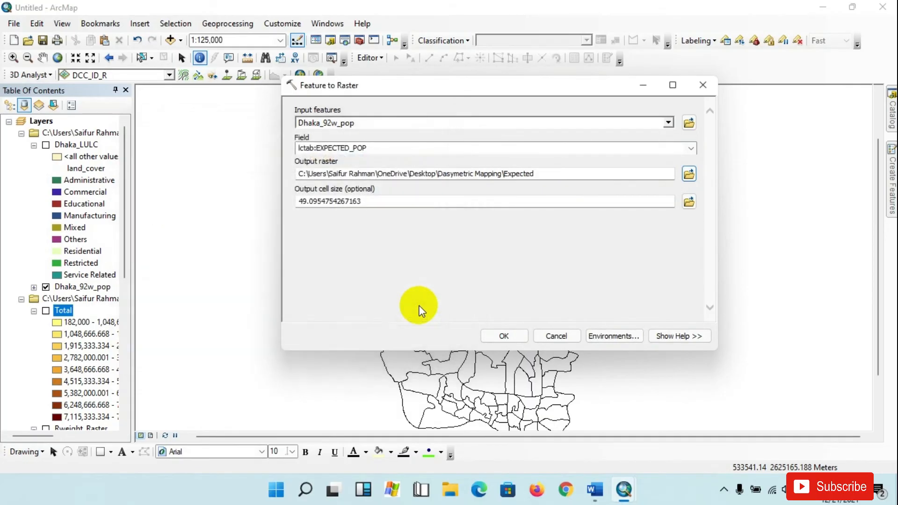
drag(375, 204, 271, 200)
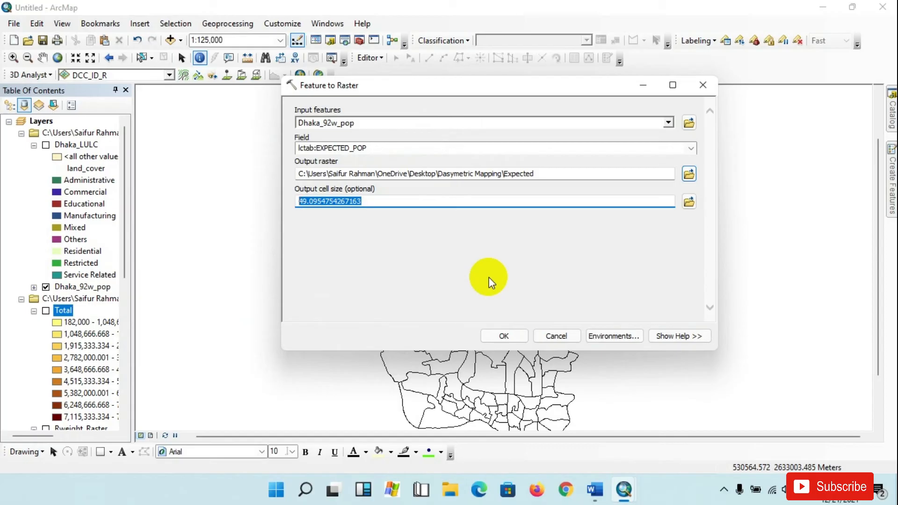
text(20)
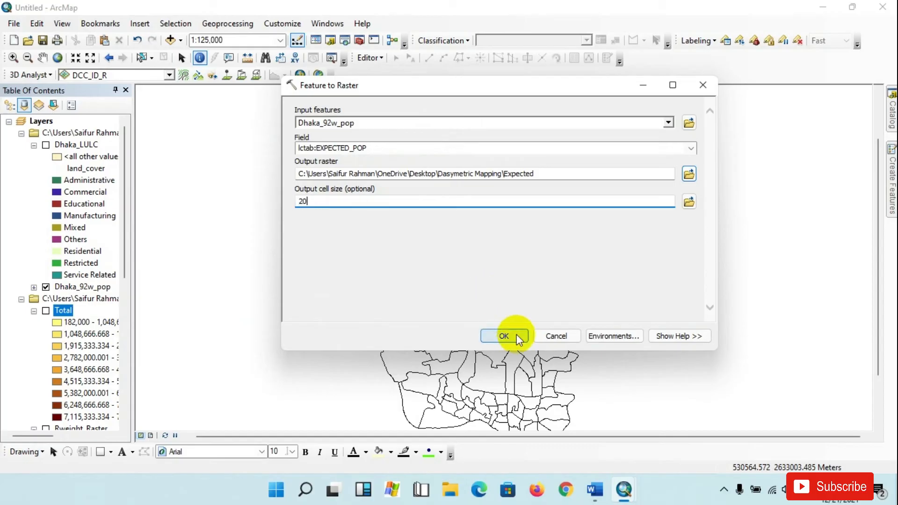
click(517, 337)
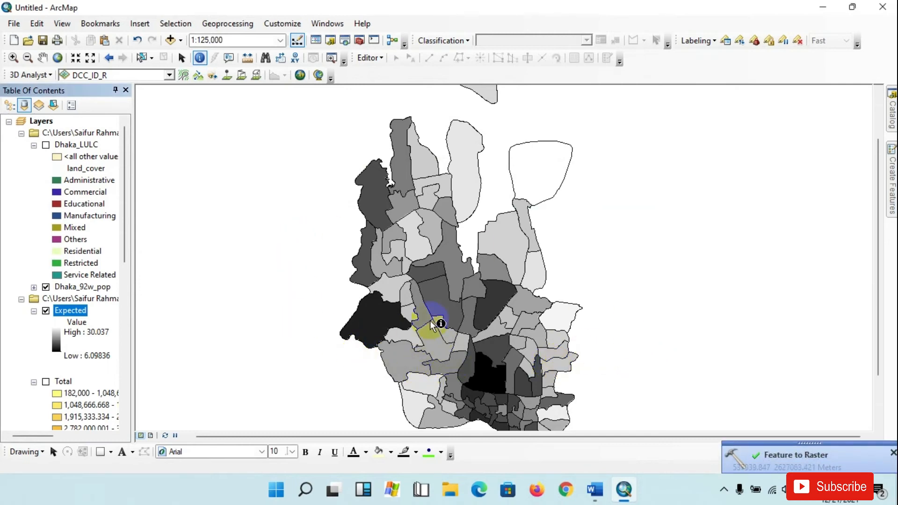
- Apply the full-spectrum color ramp running from red through green and blue to magenta to the Expected raster
drag(464, 341, 457, 301)
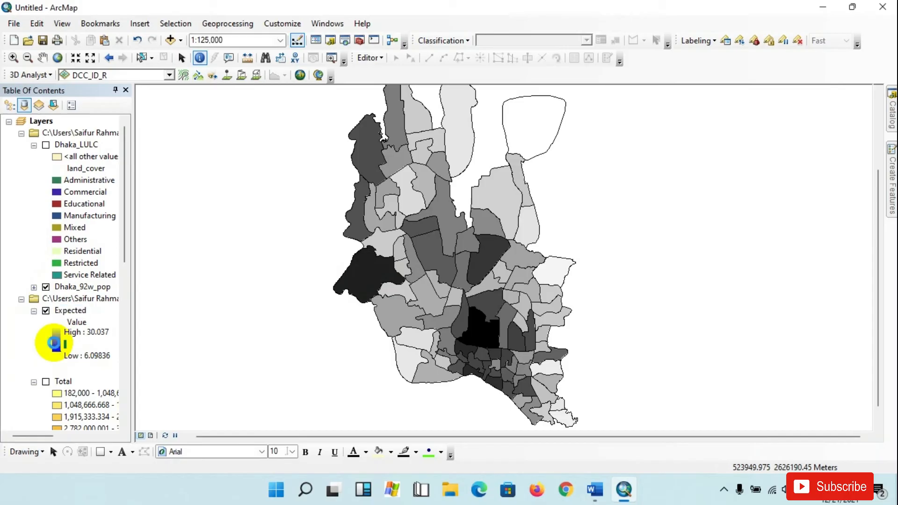
click(56, 346)
click(84, 386)
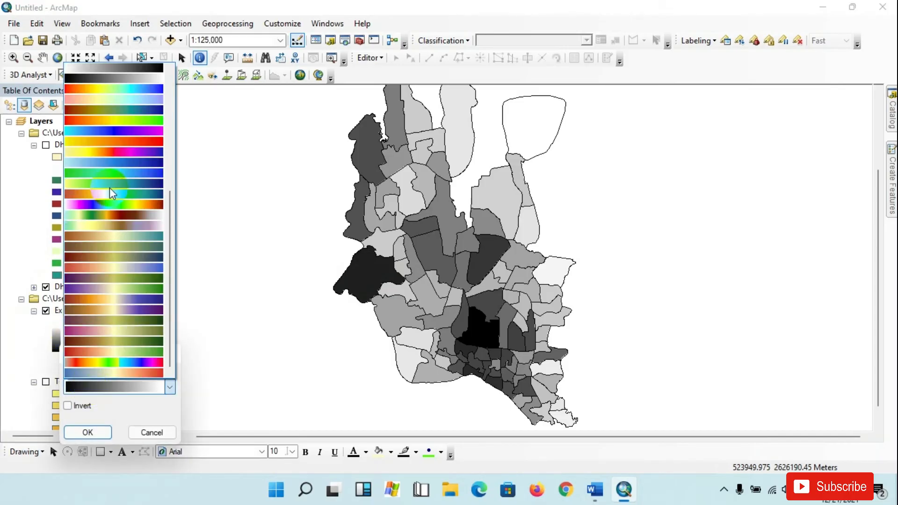
click(114, 363)
click(88, 432)
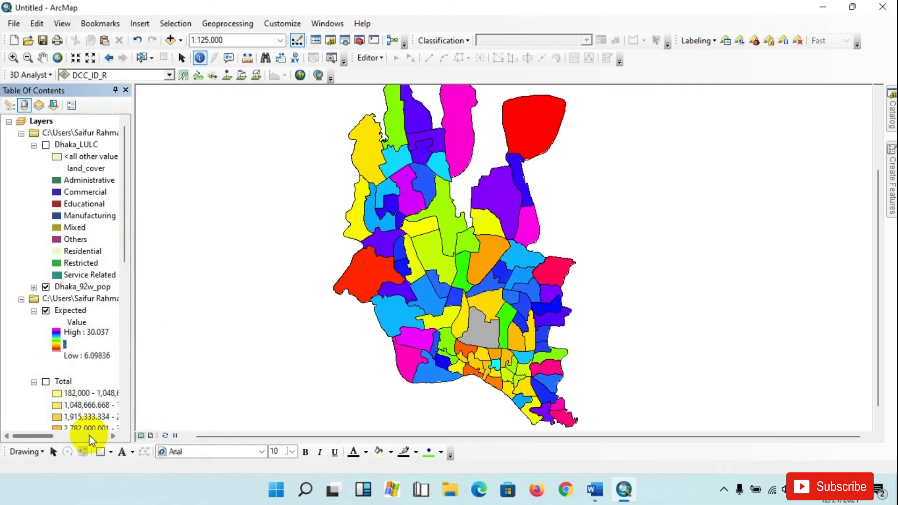
- Hide the Dhaka_92w_pop layer and open the Raster Calculator from the Spatial Analyst Map Algebra tools
click(46, 287)
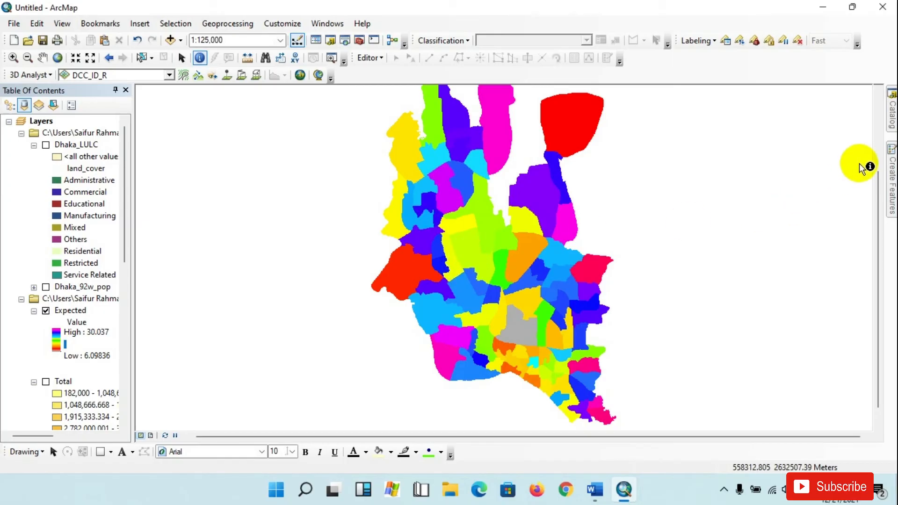
mouse_move(892, 109)
scroll(820, 264, down, 5)
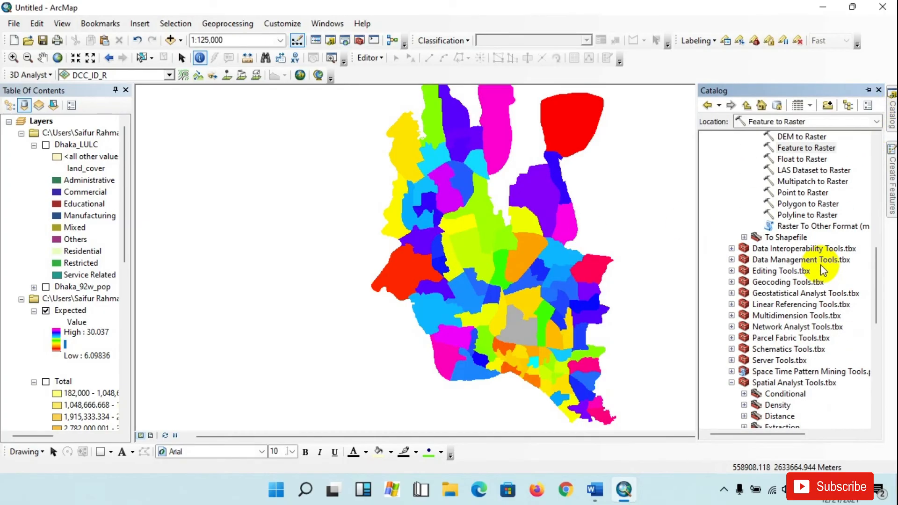
scroll(820, 265, down, 2)
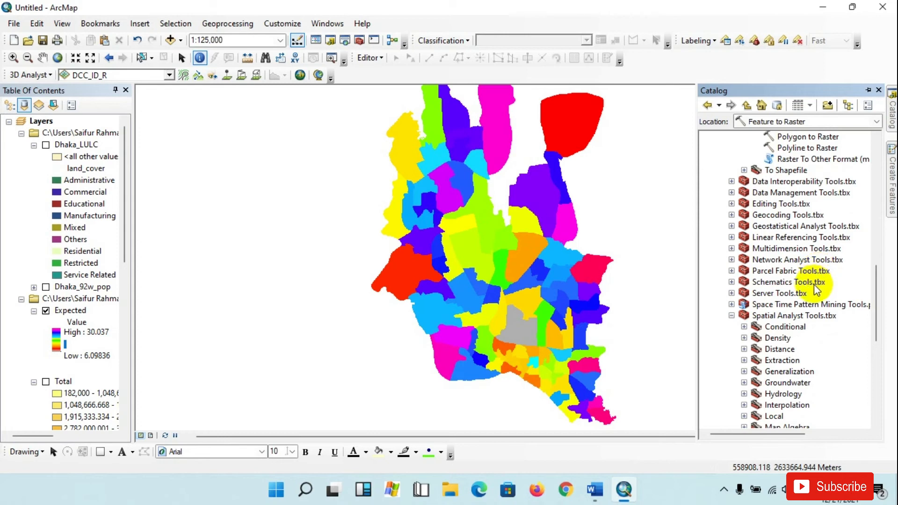
scroll(804, 327, down, 3)
scroll(805, 346, down, 1)
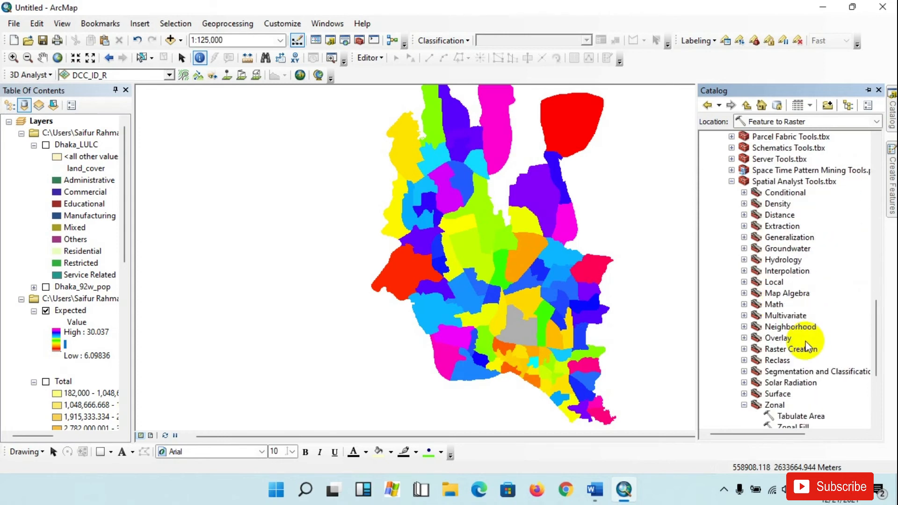
scroll(805, 347, down, 2)
scroll(778, 322, up, 1)
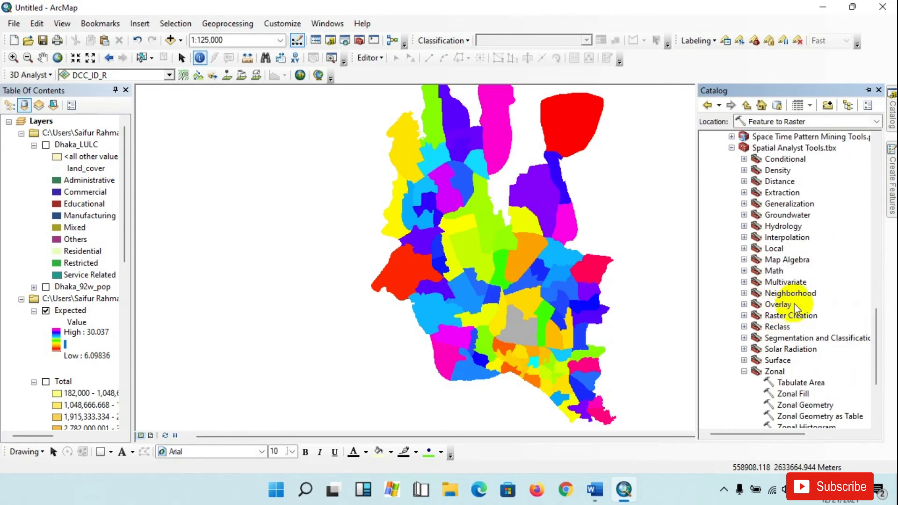
click(743, 260)
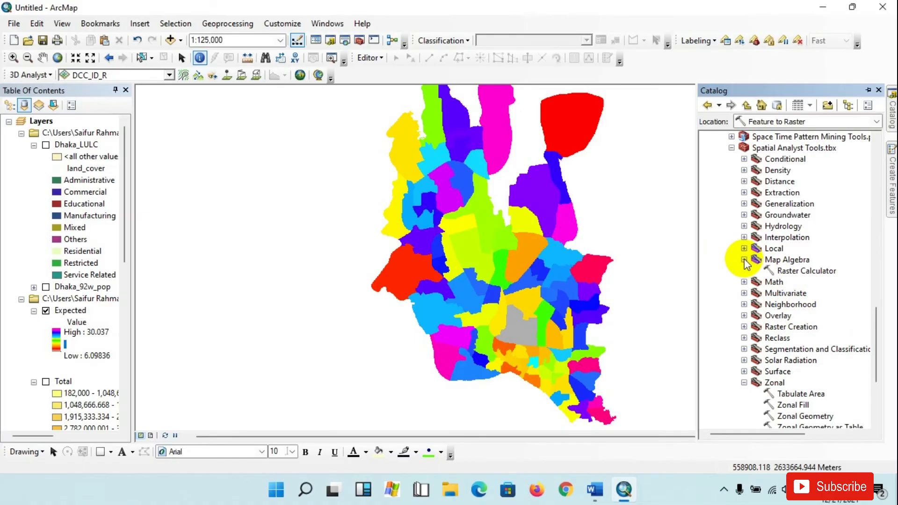
double_click(807, 271)
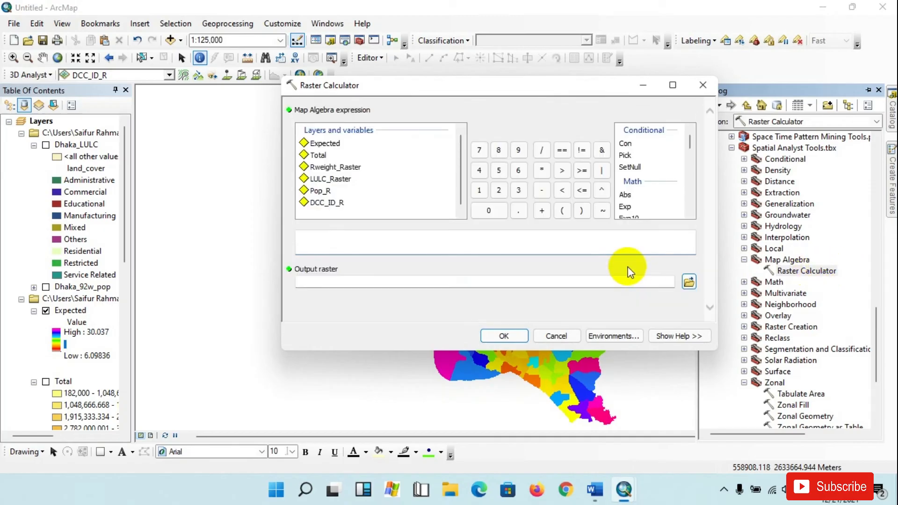
drag(381, 90, 252, 108)
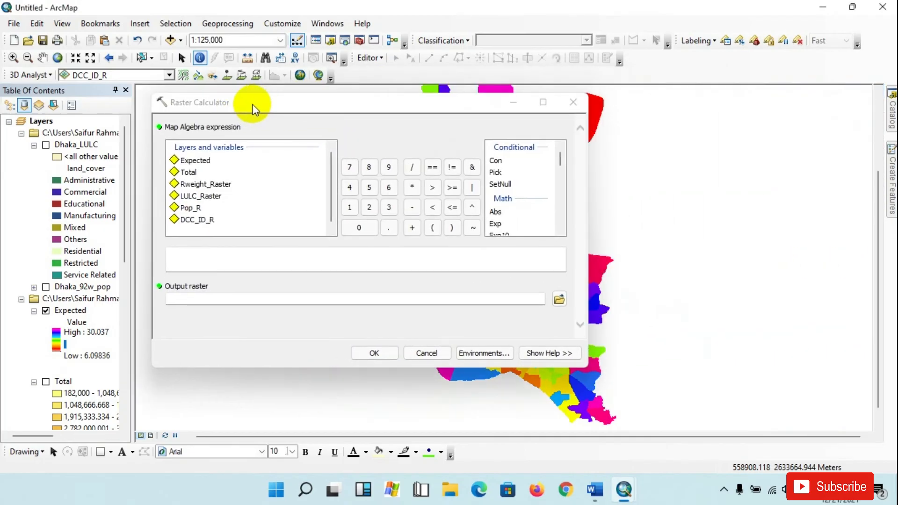
- Enter the map algebra expression ("Rweight_Raster"*"Pop_R"*20*20)/("Expected"*"Total")
click(195, 260)
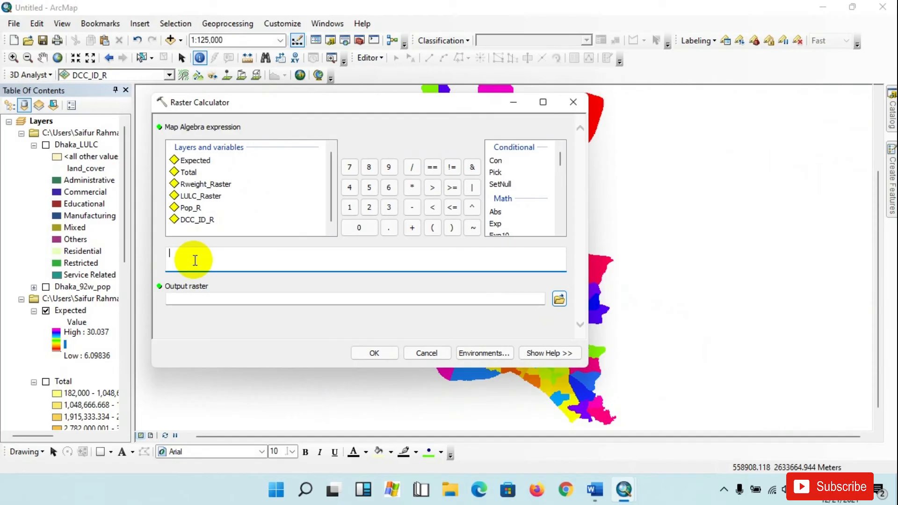
double_click(199, 187)
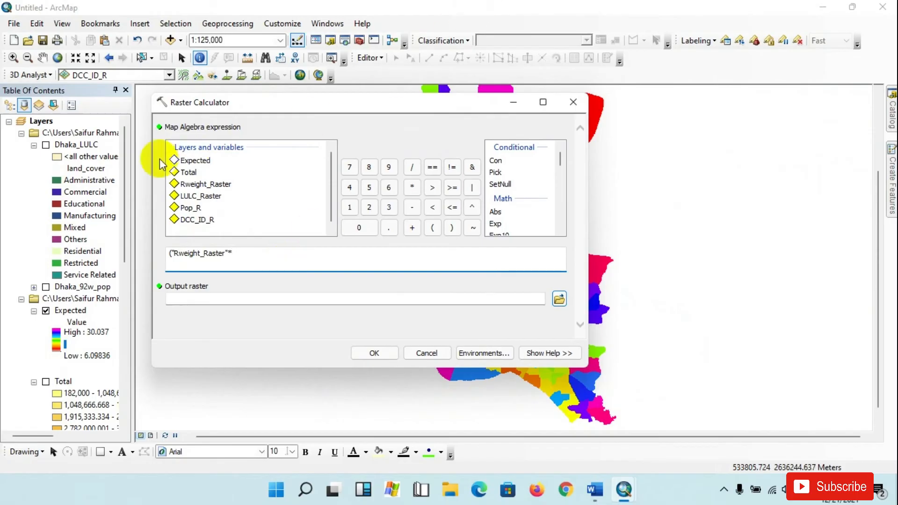
double_click(190, 207)
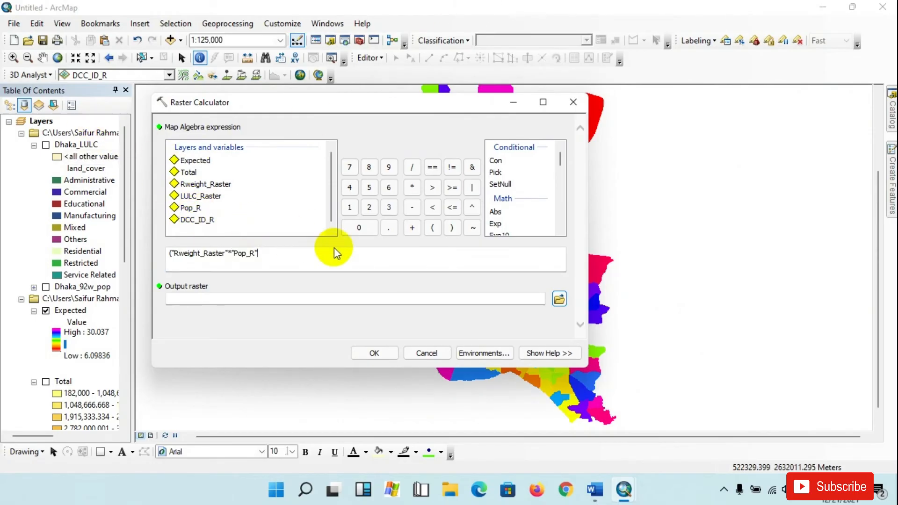
text(*20*20)/()
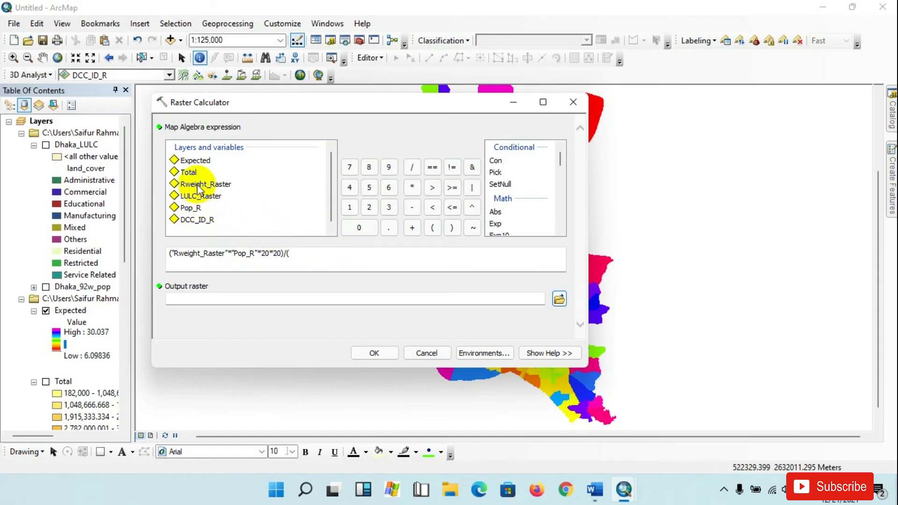
double_click(190, 161)
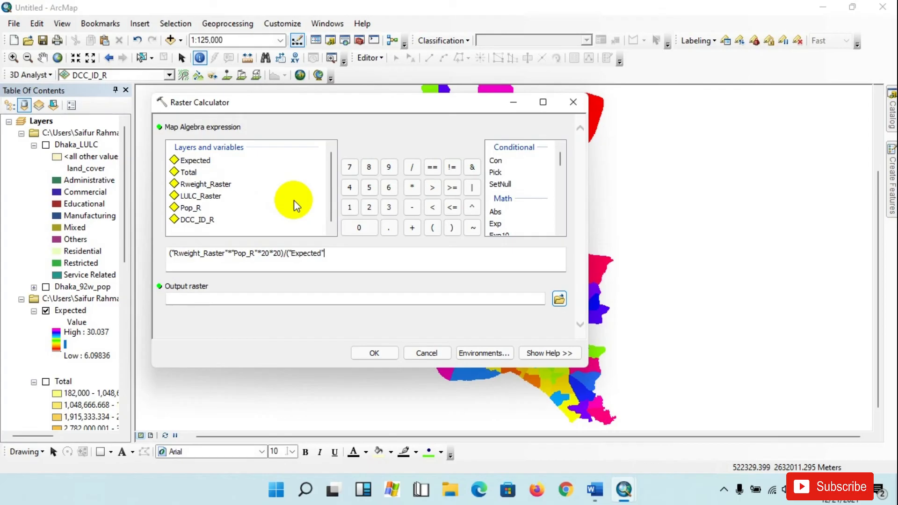
text(*)
double_click(190, 173)
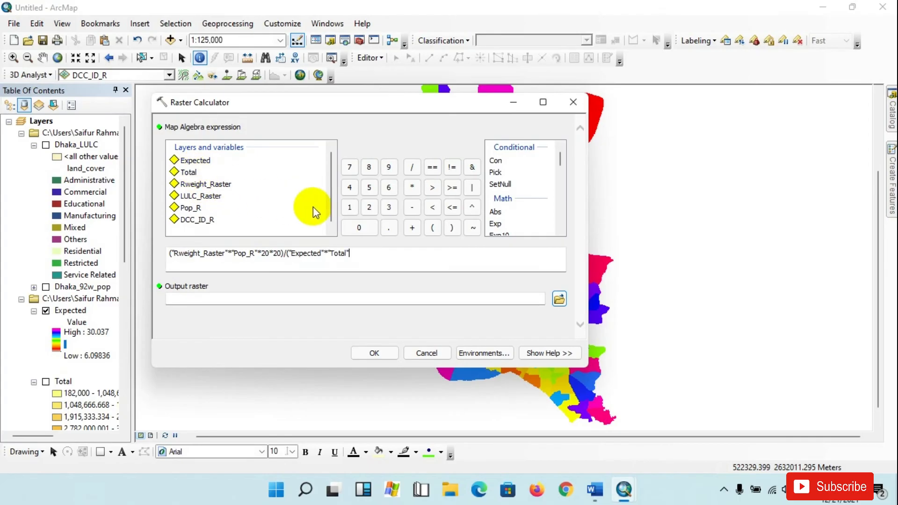
text())
- Name the output raster dasy_Pop in the Dasymetric Mapping folder and run the raster calculation
drag(229, 108, 218, 98)
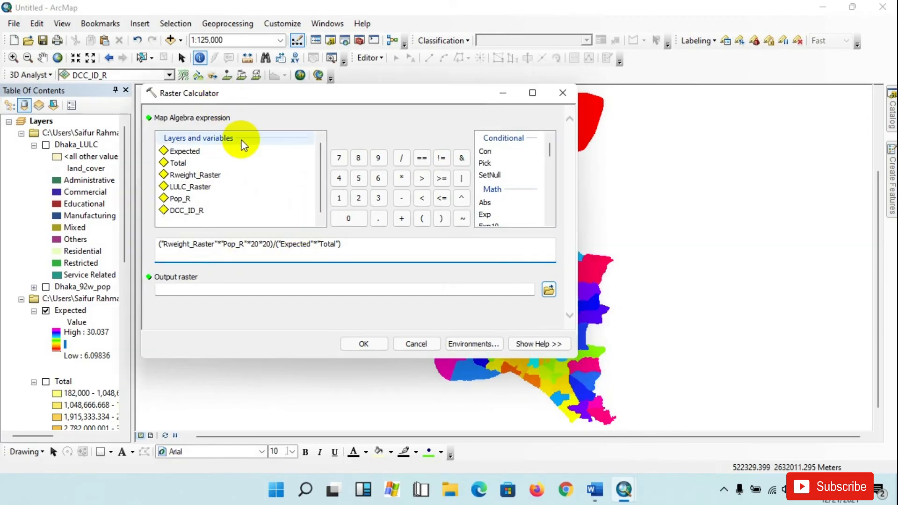
click(549, 290)
drag(266, 120, 321, 124)
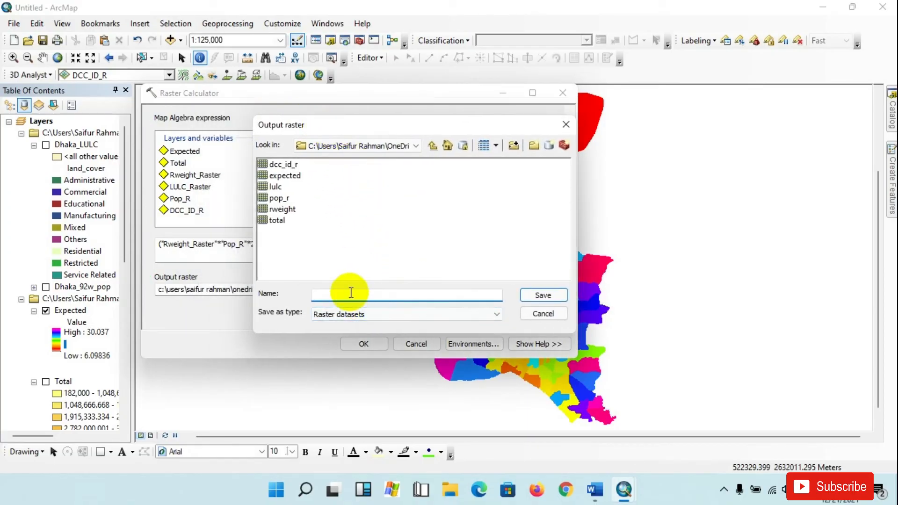
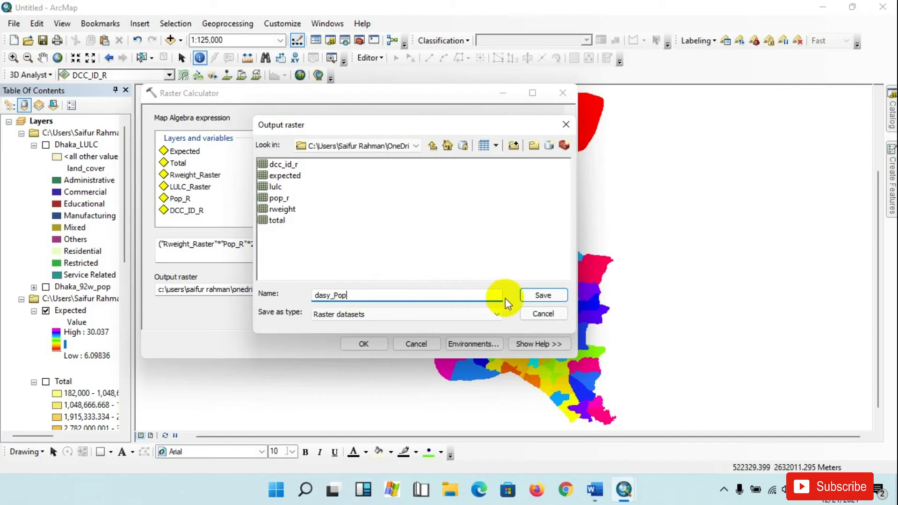
click(544, 296)
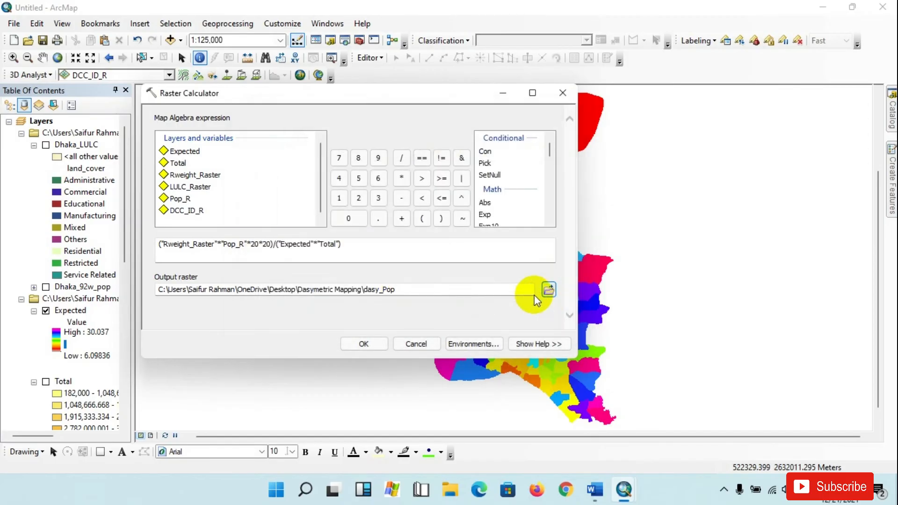
click(362, 345)
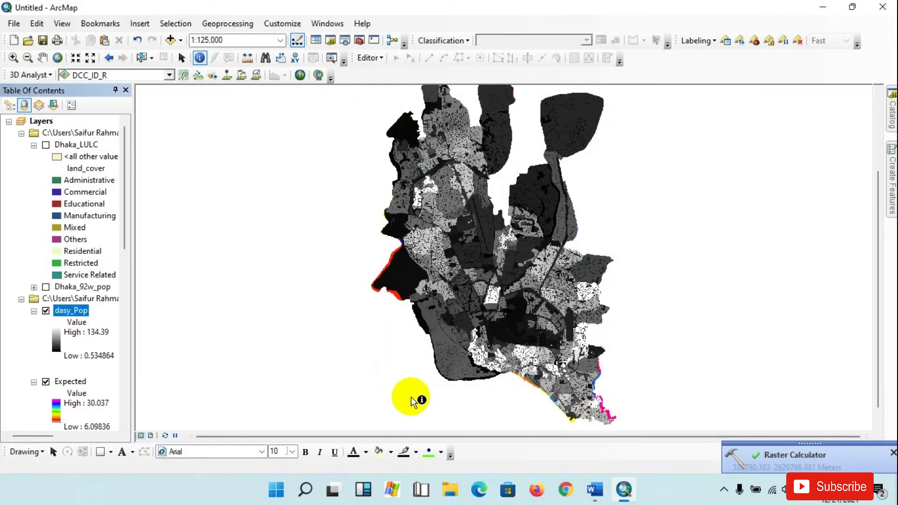
- Hide the Expected raster beneath the dasy_Pop raster
click(414, 278)
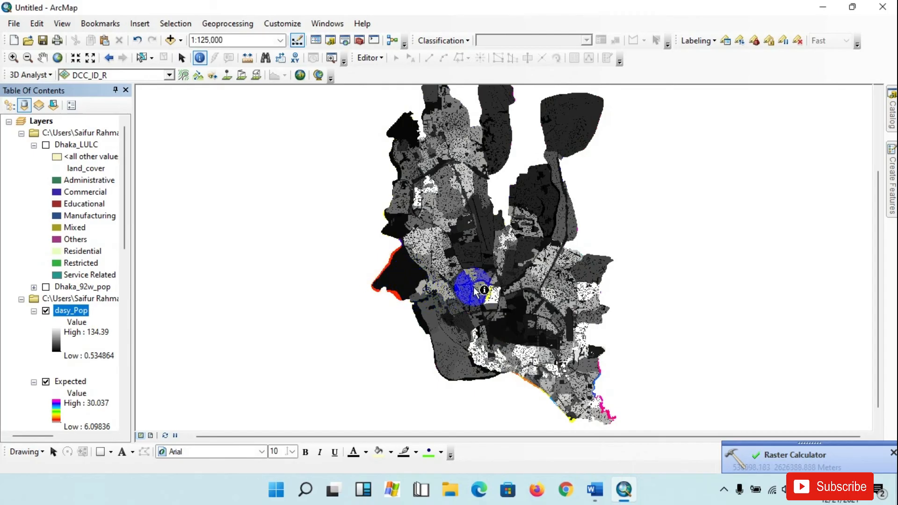
click(47, 381)
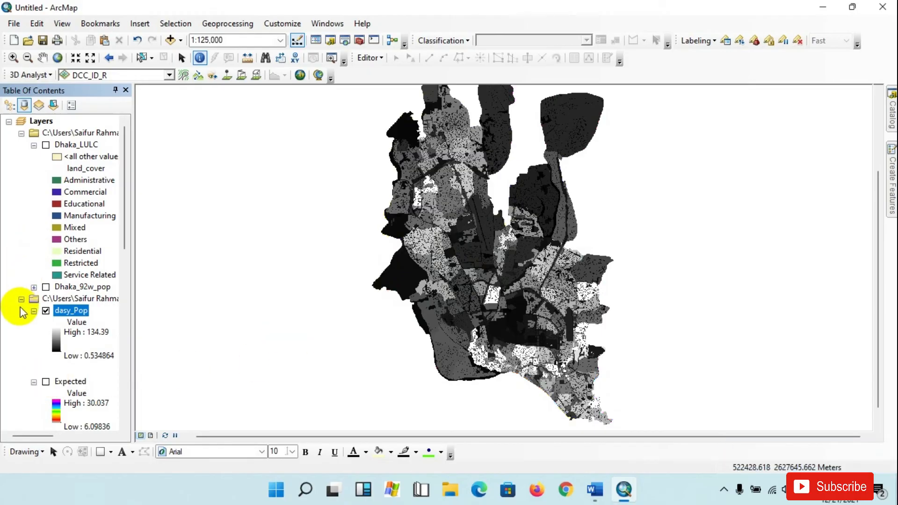
- Try the diverging color ramp from red through pale yellow to blue on the dasy_Pop raster
click(55, 340)
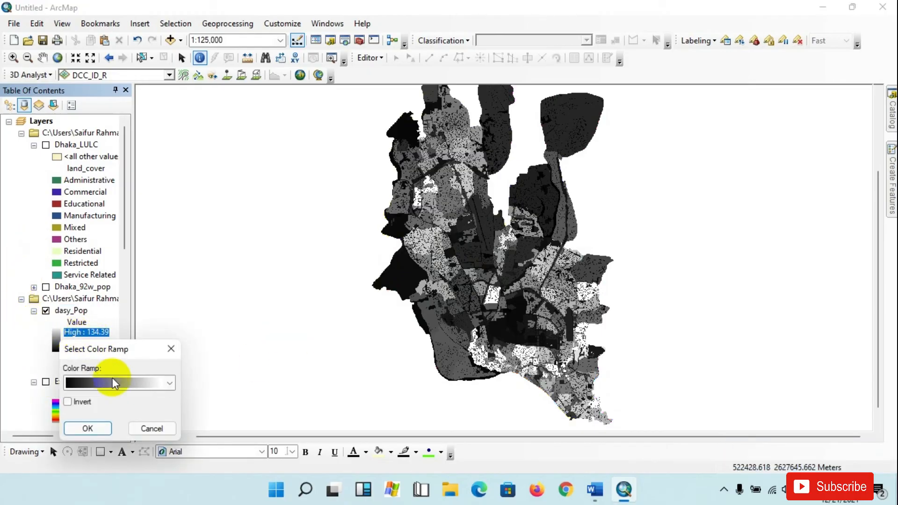
click(99, 385)
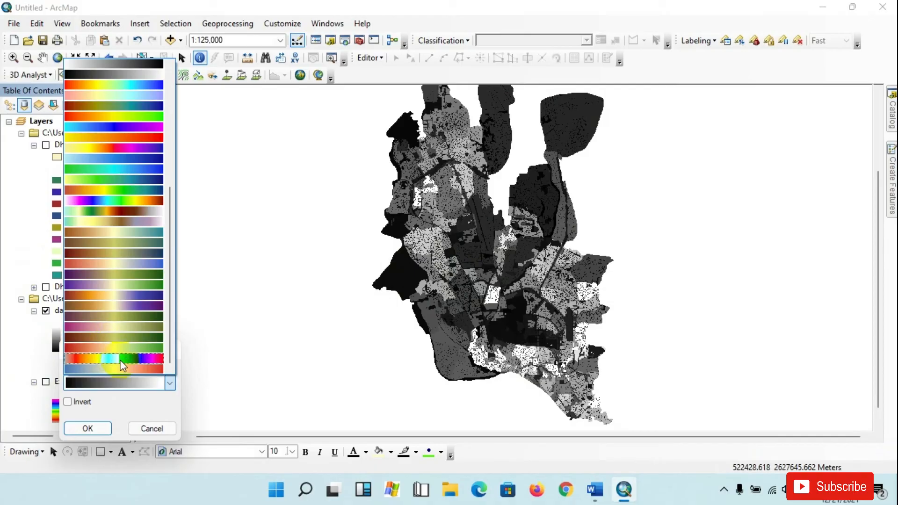
scroll(133, 297, up, 5)
scroll(133, 297, down, 5)
click(117, 267)
click(87, 428)
scroll(388, 302, up, 2)
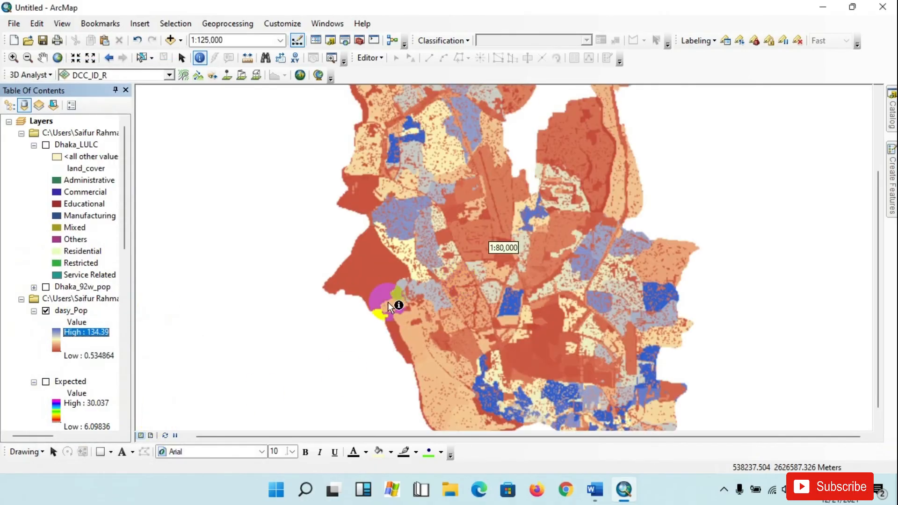
- Try the diverging color ramp from red through pale yellow to green on the dasy_Pop raster
click(58, 336)
click(91, 376)
scroll(150, 372, up, 1)
scroll(151, 372, down, 1)
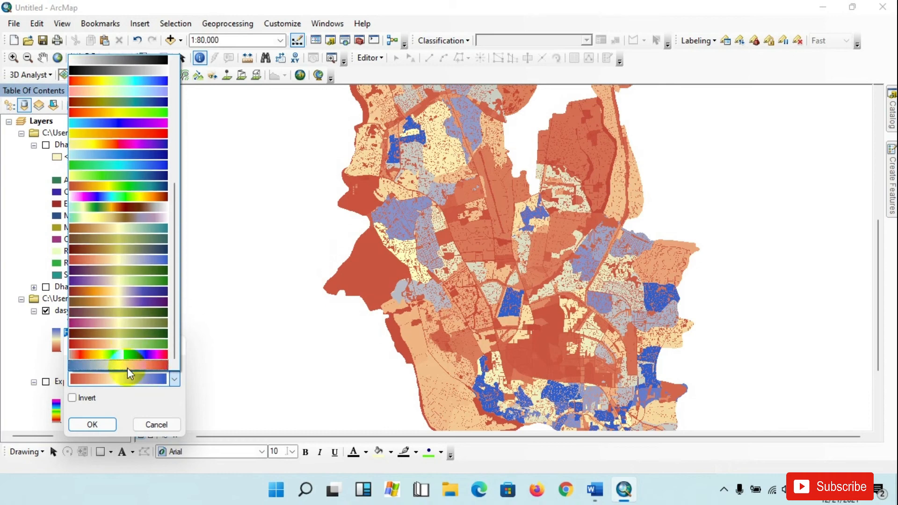
click(130, 347)
click(92, 424)
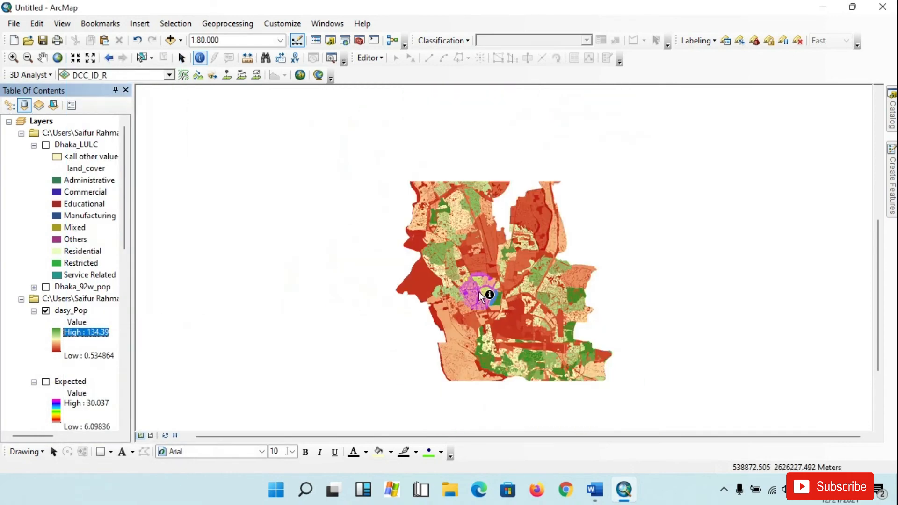
scroll(481, 296, down, 3)
- Apply the stretched color ramp from blue through yellow to red in the dasy_Pop layer's symbology properties
double_click(68, 310)
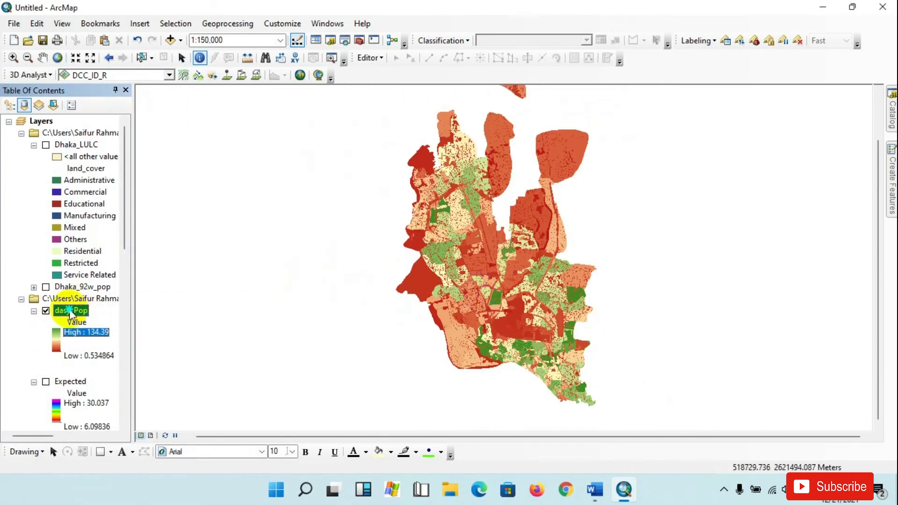
click(467, 244)
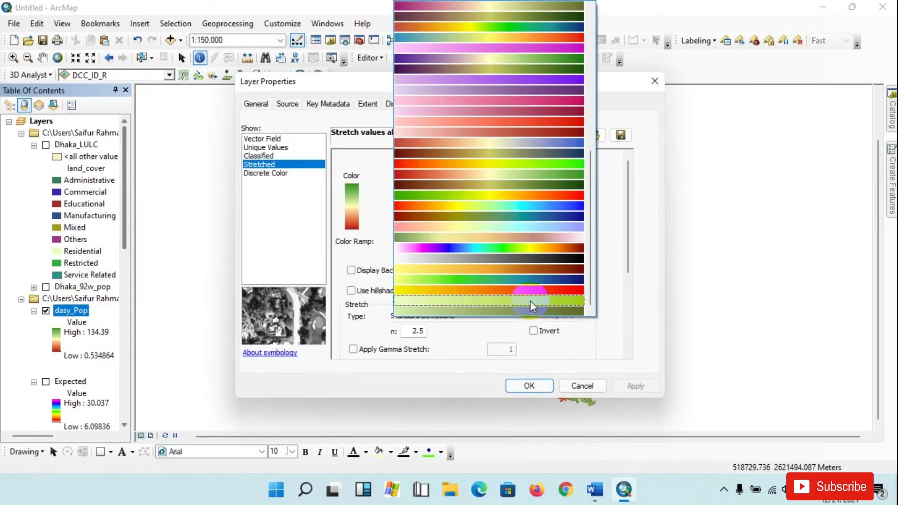
scroll(528, 281, down, 5)
scroll(548, 297, up, 10)
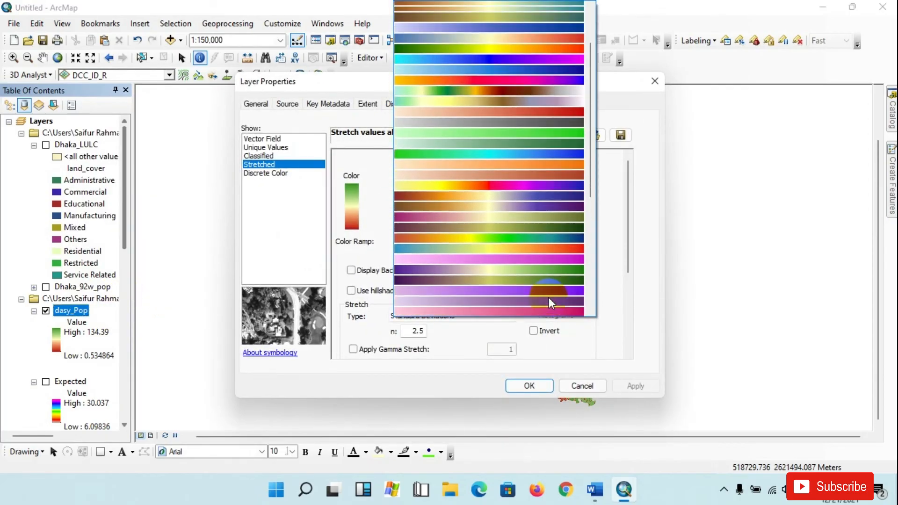
scroll(530, 193, down, 5)
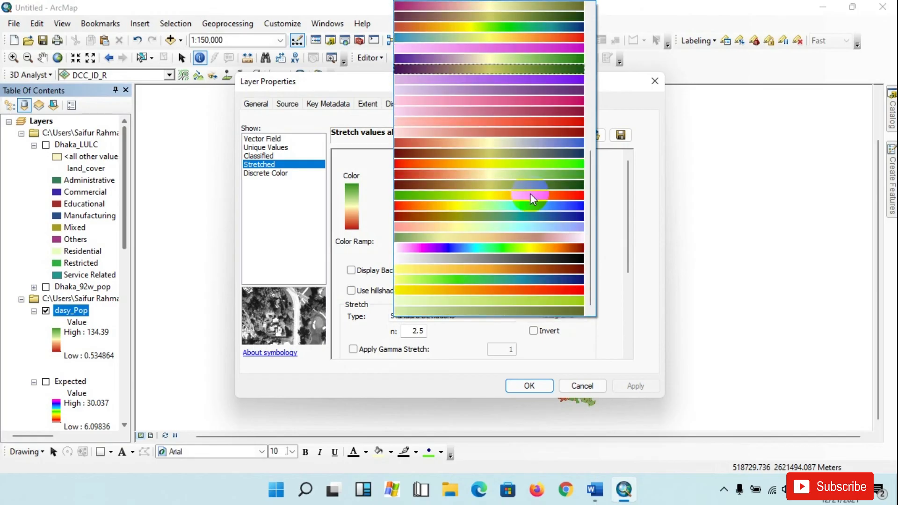
scroll(514, 144, up, 1)
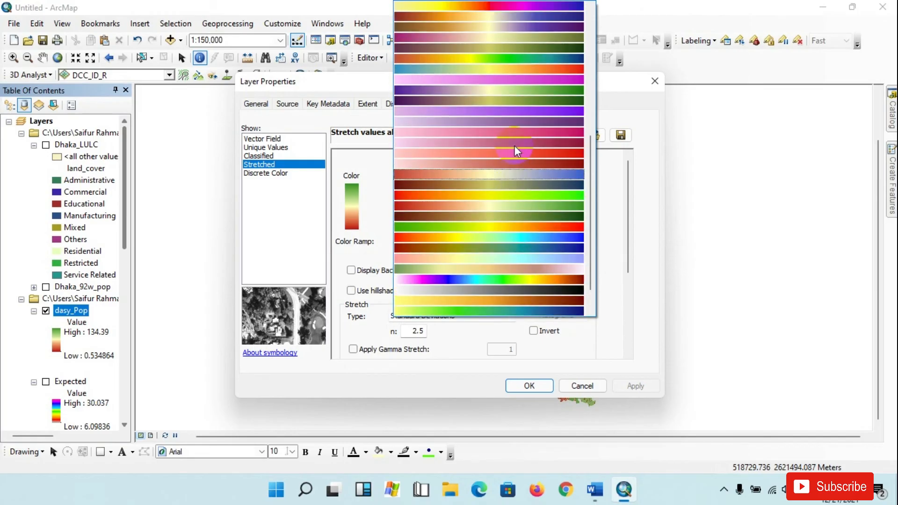
click(539, 66)
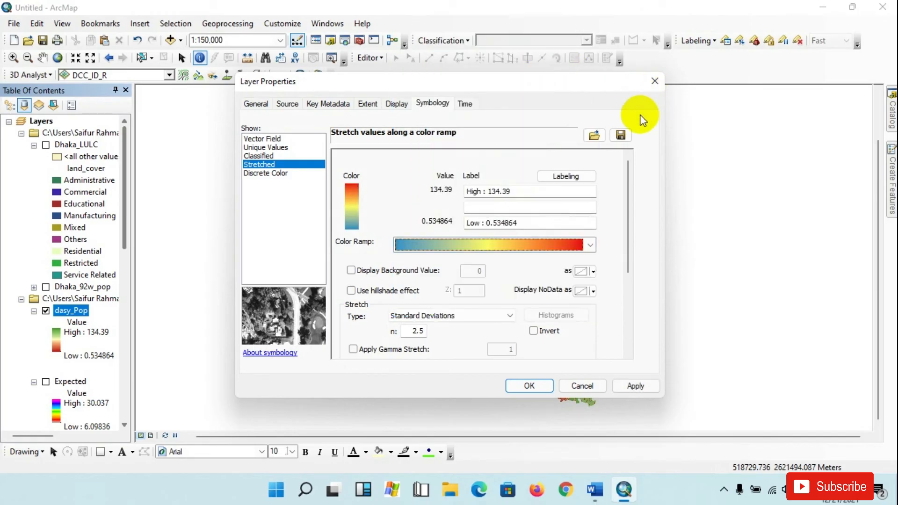
drag(430, 83, 368, 73)
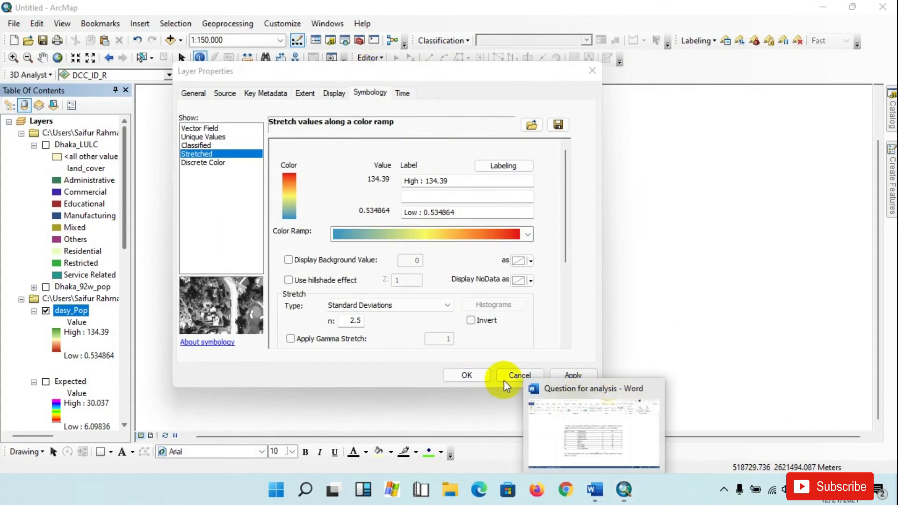
click(468, 374)
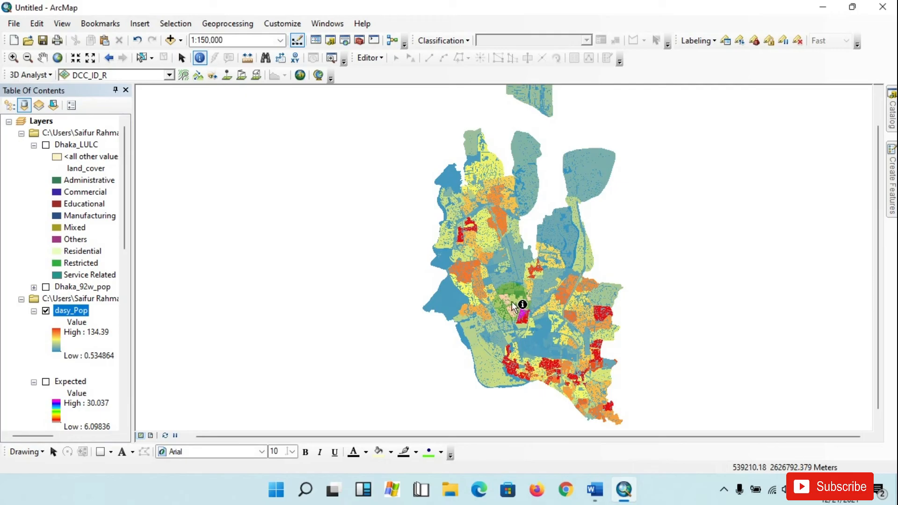
drag(554, 274, 545, 277)
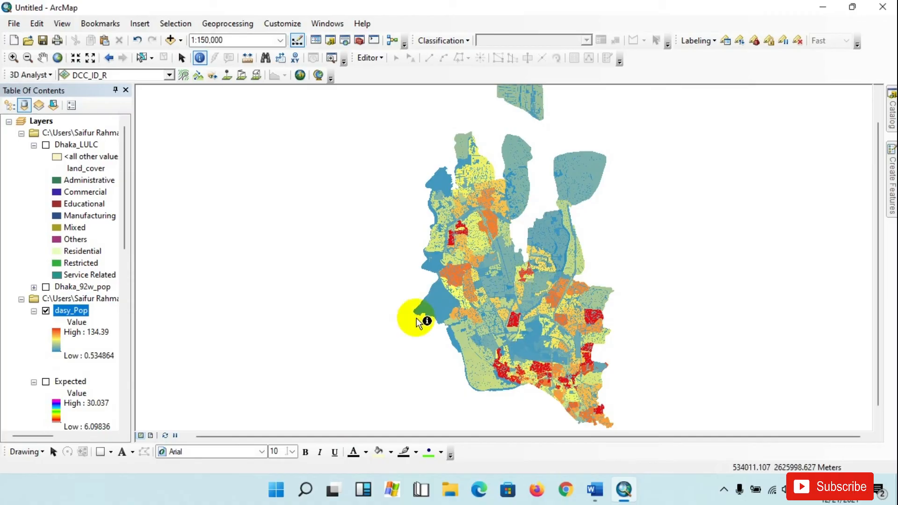
- Switch to the page layout and set the page to A3 landscape, scaling map elements proportionally to the page size
click(152, 435)
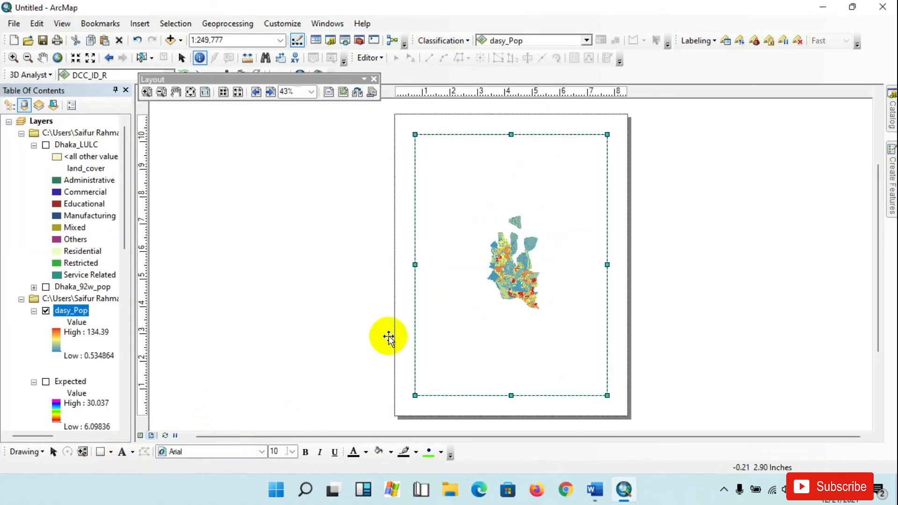
middle_click(533, 233)
drag(439, 213, 360, 212)
right_click(245, 142)
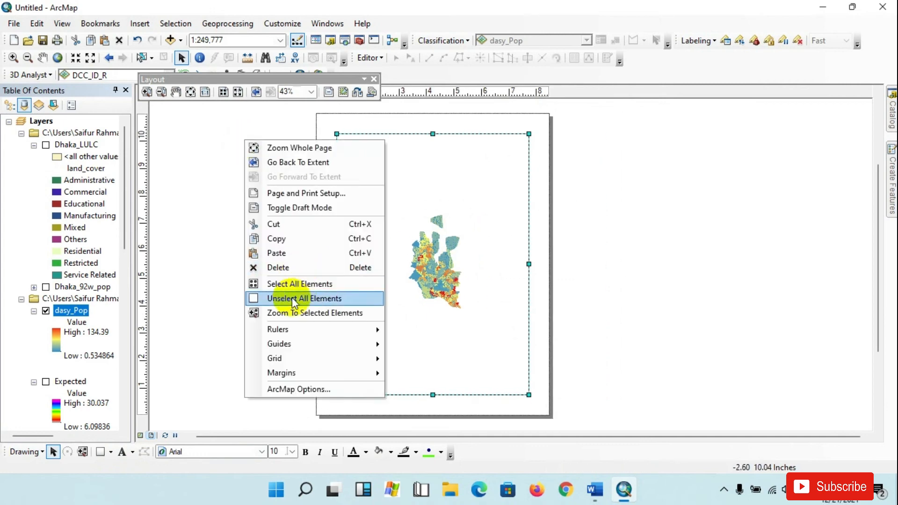
click(300, 192)
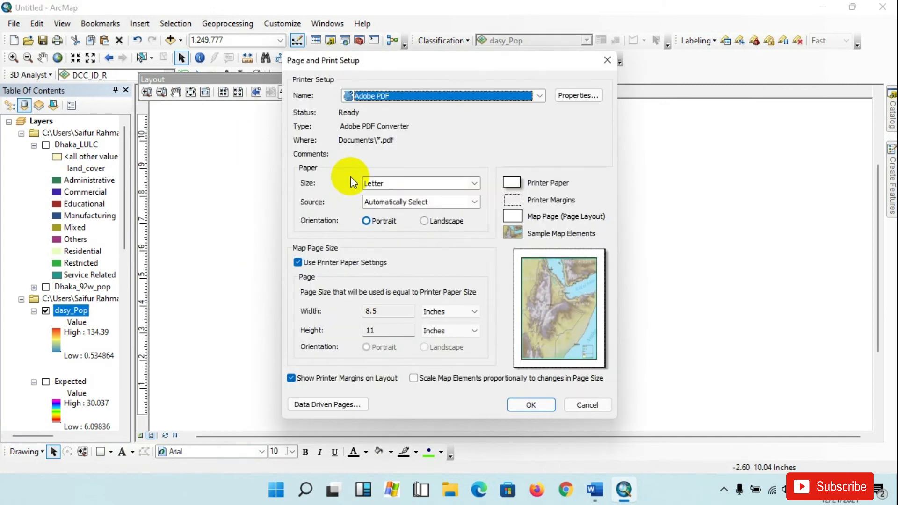
click(412, 183)
scroll(403, 237, down, 3)
scroll(402, 234, up, 5)
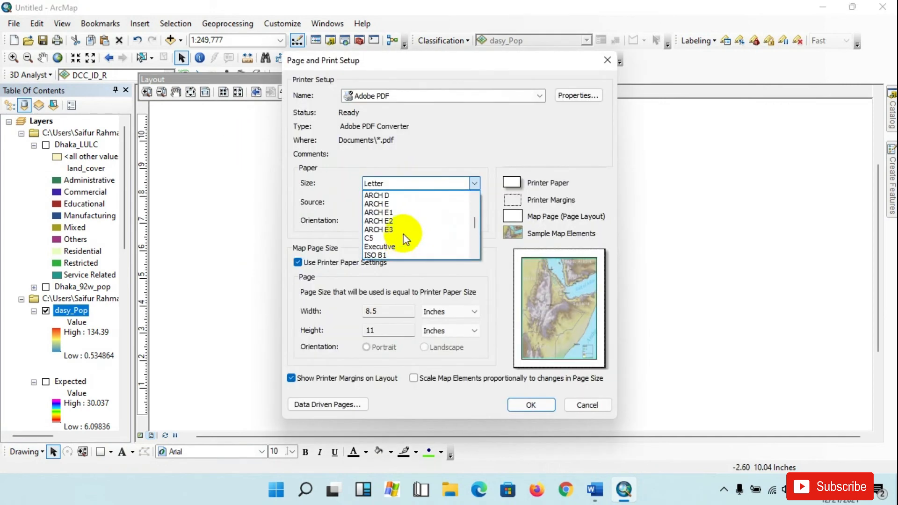
click(395, 212)
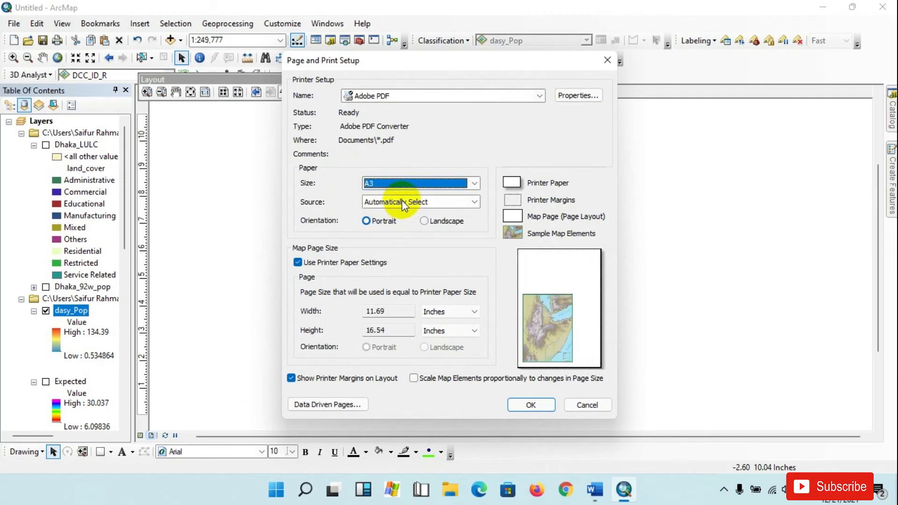
click(414, 378)
click(439, 227)
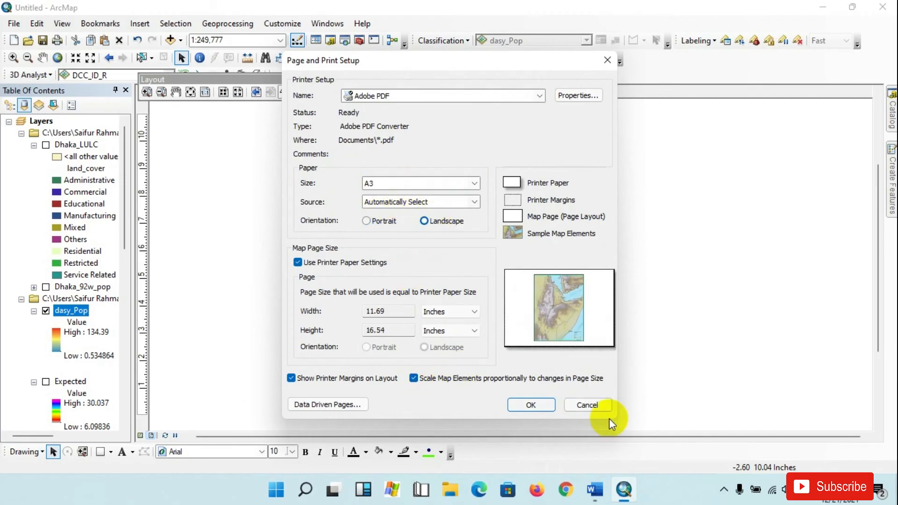
key(Return)
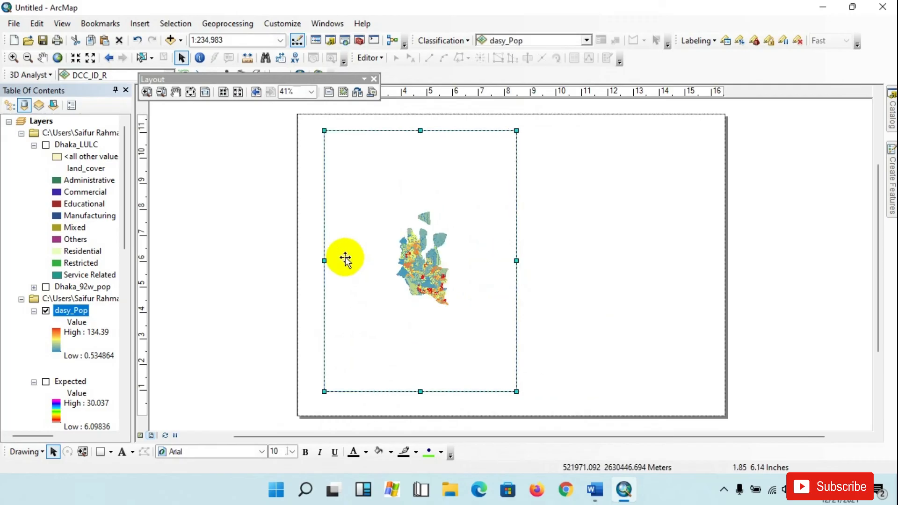
- Zoom the dasy_Pop map to its full extent and enlarge its data frame to fill the left half of the page
click(58, 58)
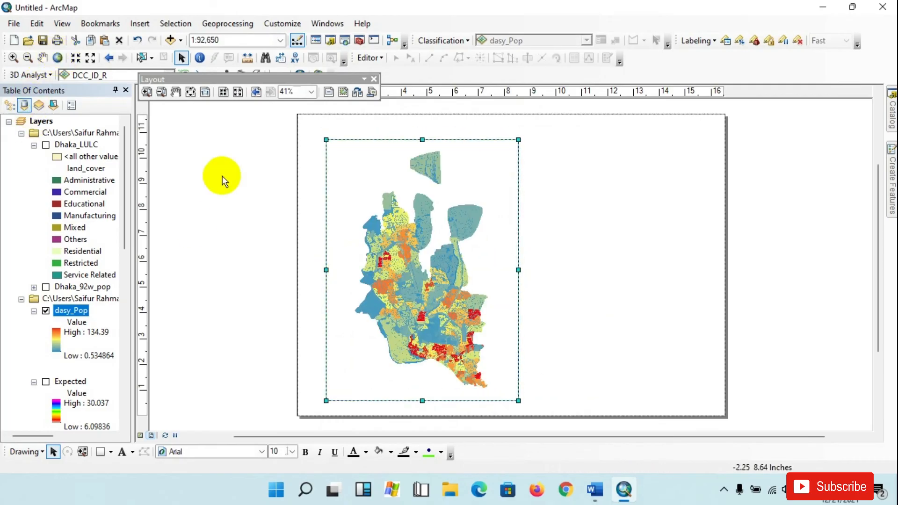
drag(422, 139, 422, 127)
drag(326, 261, 316, 260)
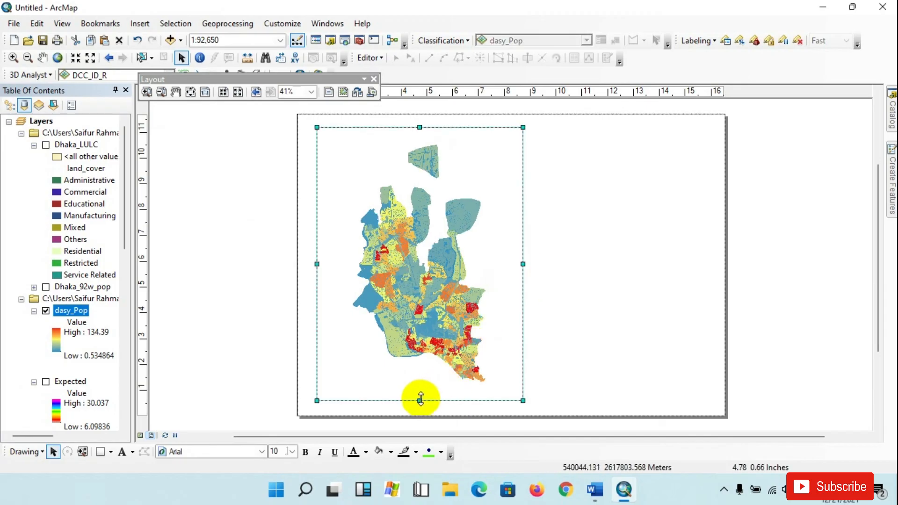
scroll(73, 234, down, 10)
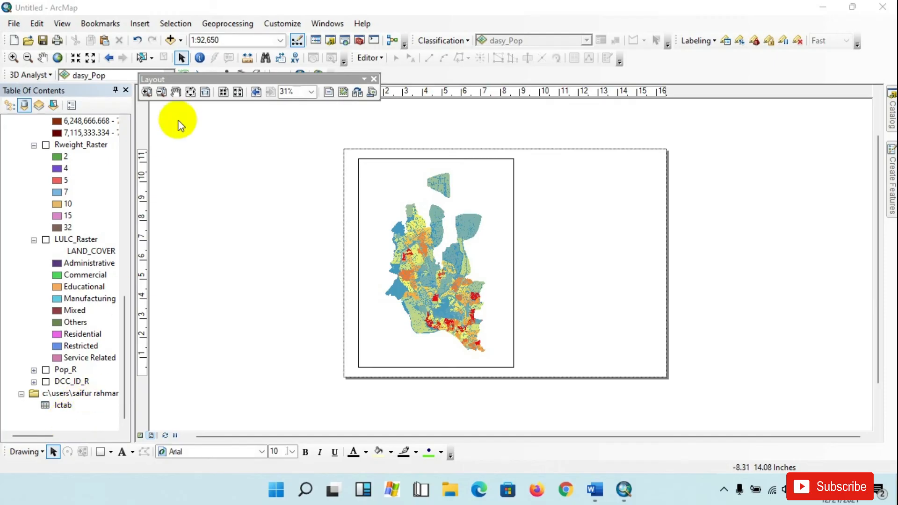
- Insert a second, empty data frame into the page layout
click(140, 23)
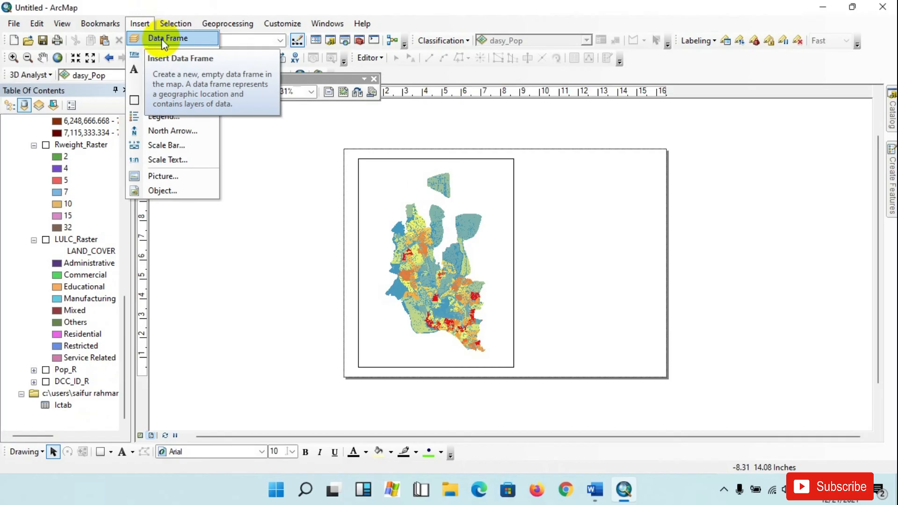
click(160, 37)
scroll(47, 314, down, 1)
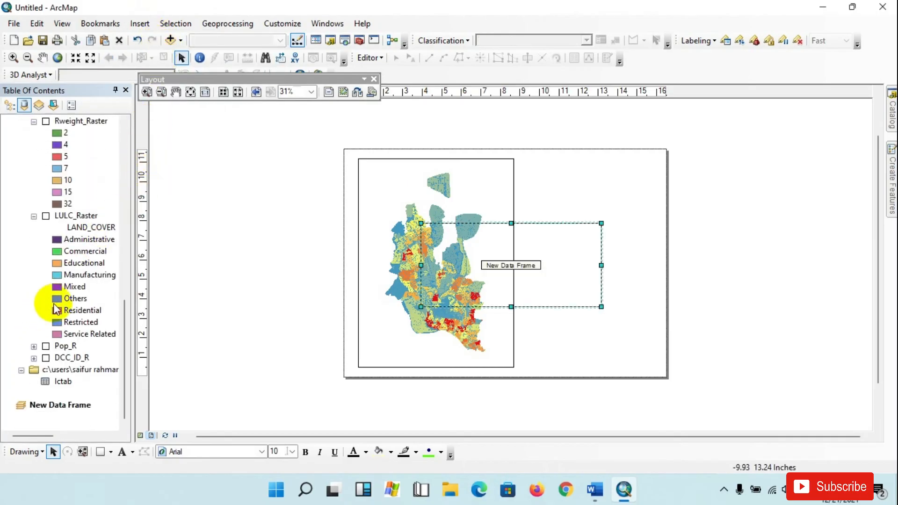
- Copy the Dhaka_92w_pop layer from the first data frame into the new data frame and make it visible
scroll(56, 310, up, 4)
scroll(57, 308, up, 6)
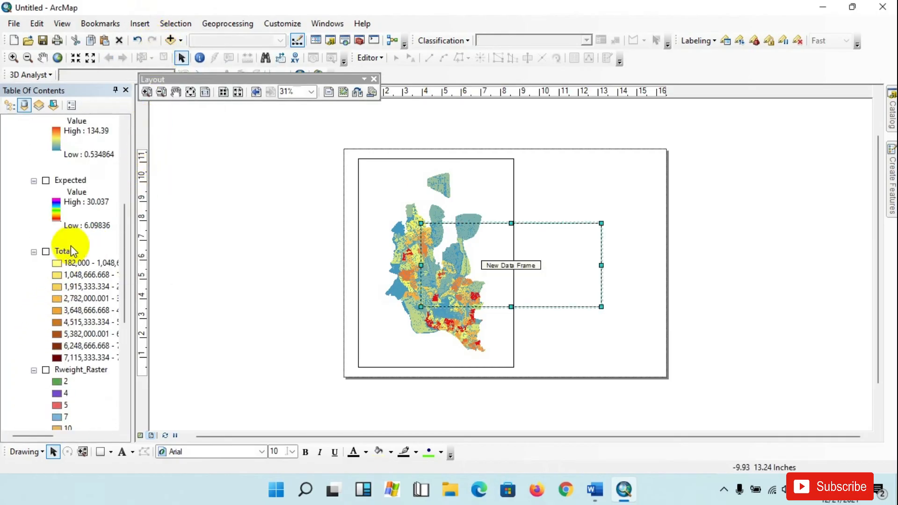
scroll(71, 245, up, 2)
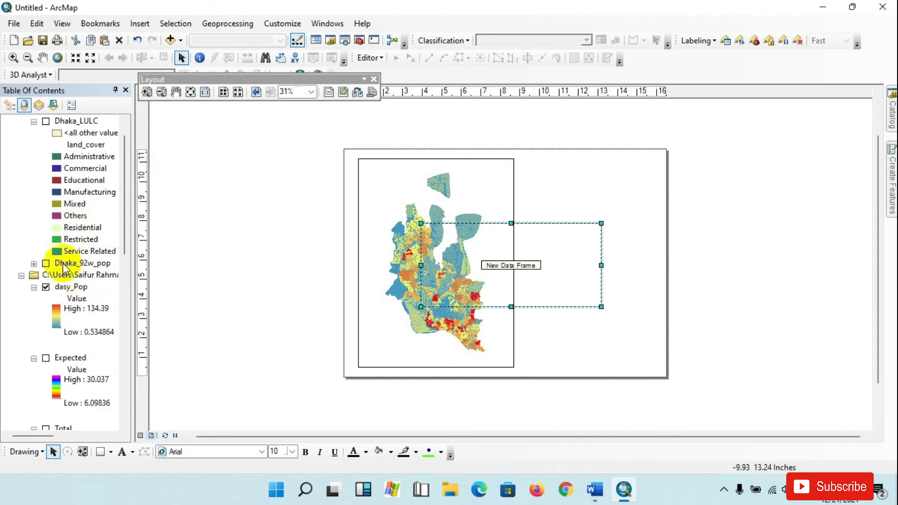
right_click(66, 270)
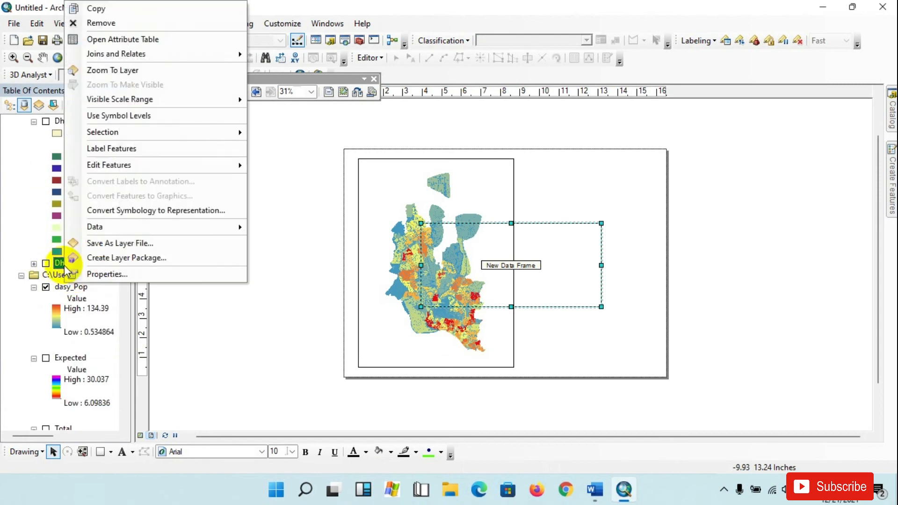
click(114, 8)
scroll(85, 256, down, 5)
scroll(86, 254, down, 7)
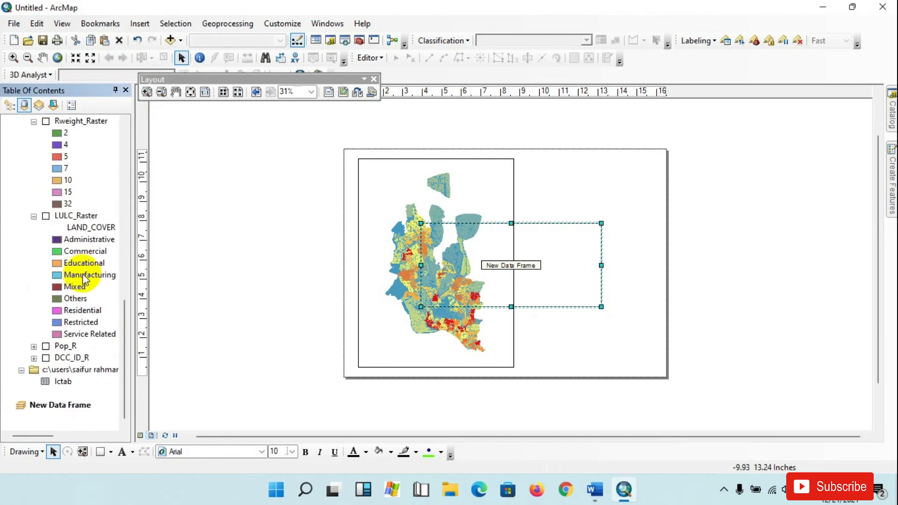
right_click(50, 405)
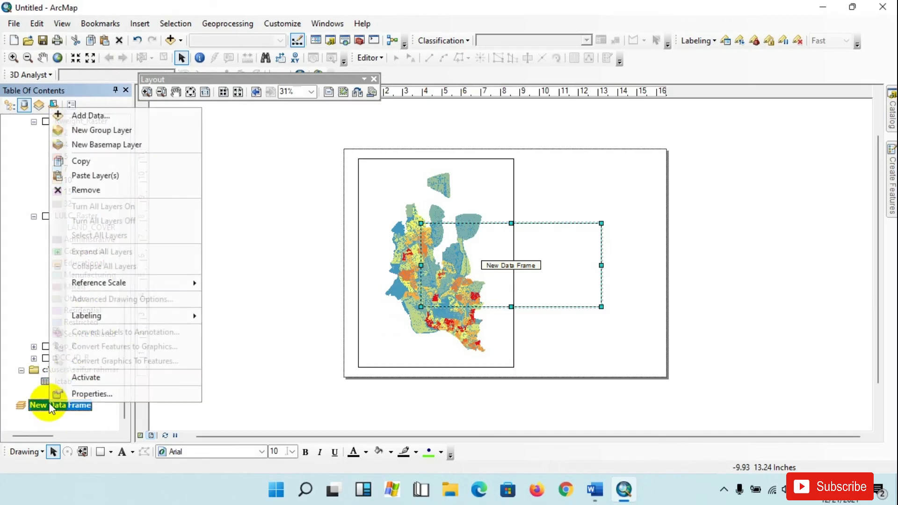
click(96, 176)
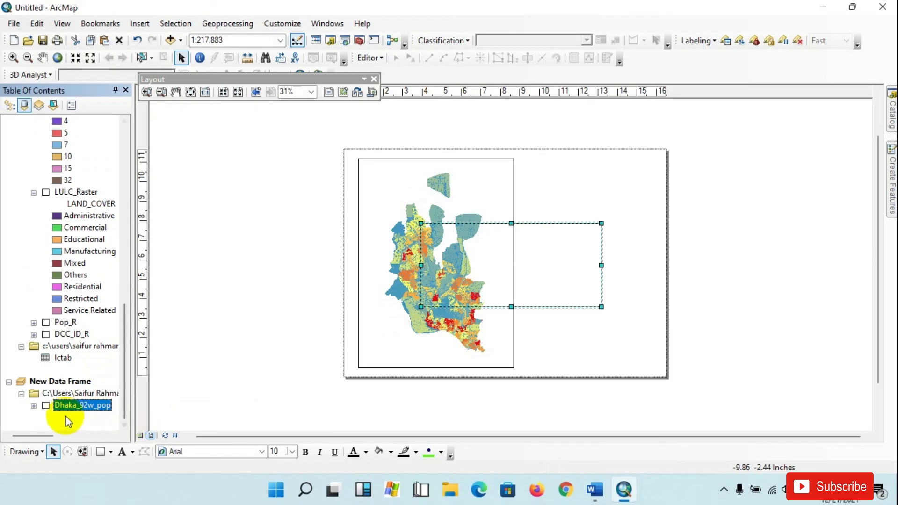
click(46, 406)
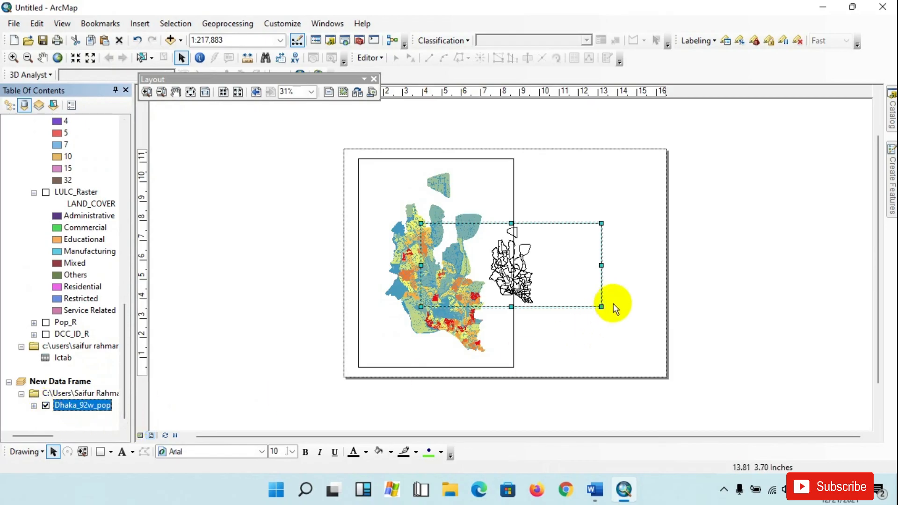
- Move and resize the new data frame to fill the space beside the dasy_Pop map, showing its layer at full extent
scroll(545, 237, up, 1)
scroll(549, 252, down, 1)
drag(537, 251, 609, 189)
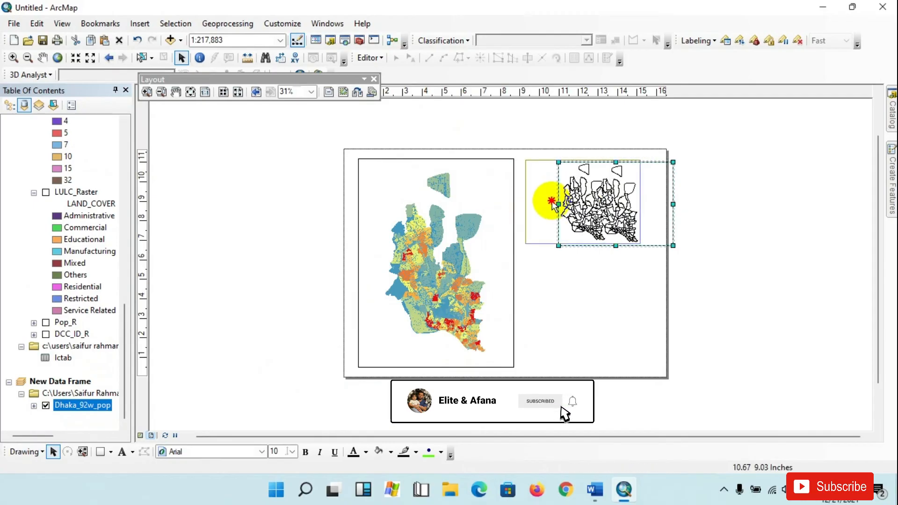
drag(638, 241, 647, 316)
drag(586, 316, 582, 365)
drag(647, 260, 652, 261)
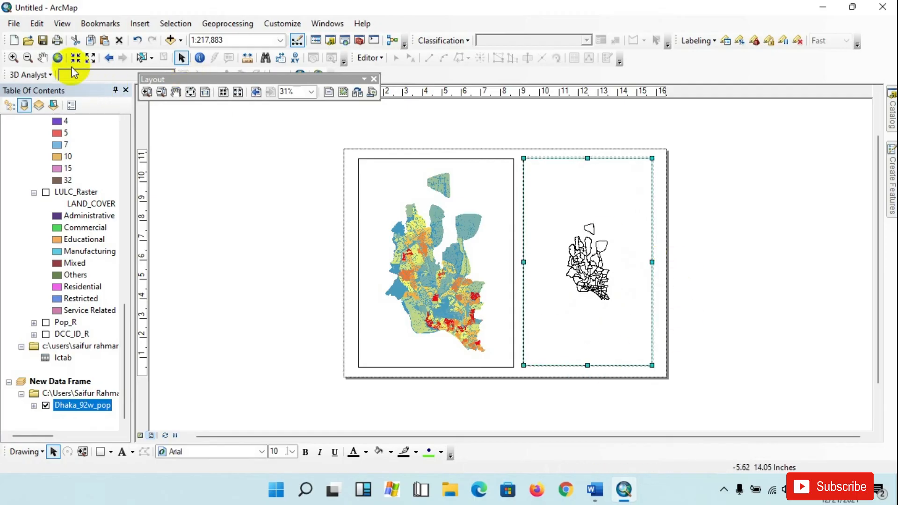
click(58, 58)
- Symbolize the copied Dhaka_92w_pop layer with graduated colors of ActualPop normalized by Area_sqm, using five classes and the green-to-red ramp
right_click(70, 406)
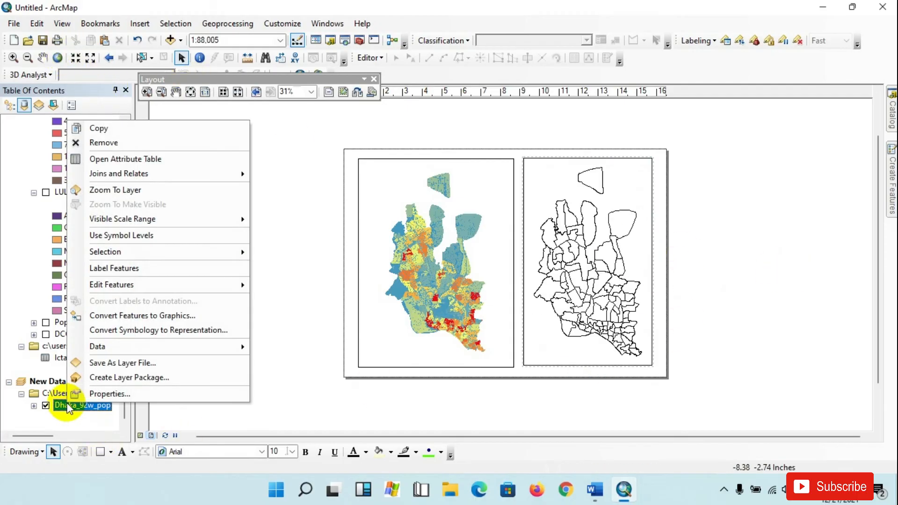
click(110, 394)
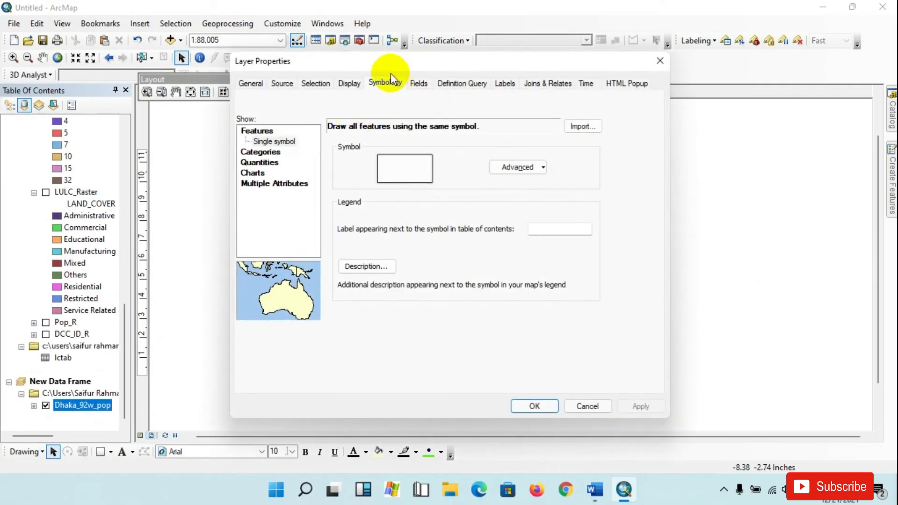
drag(364, 58, 306, 55)
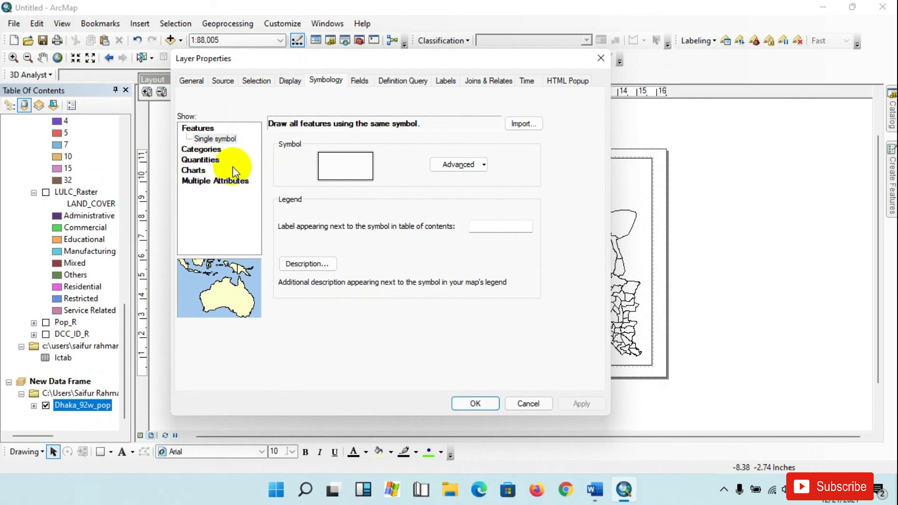
click(213, 161)
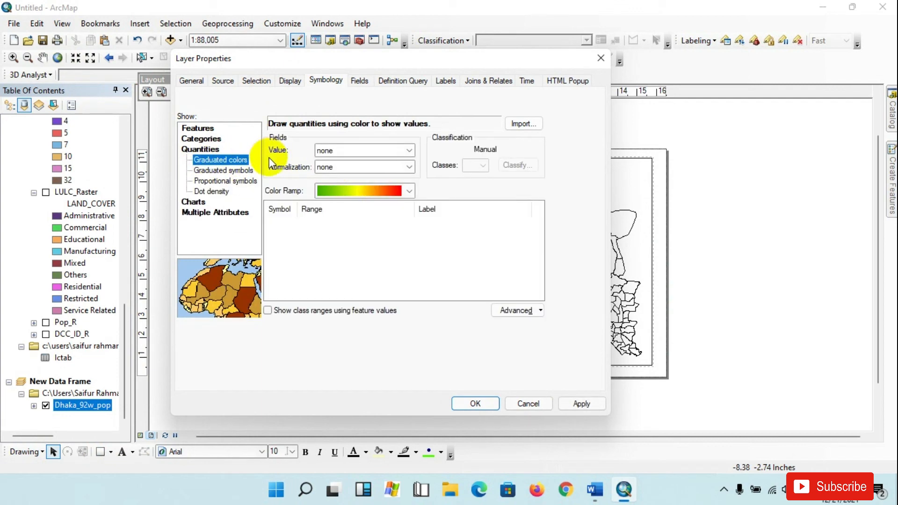
click(337, 150)
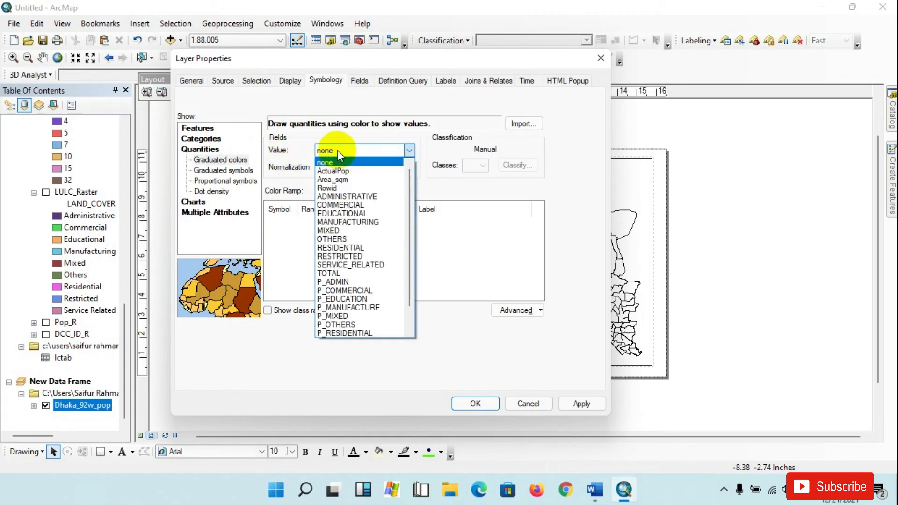
click(322, 171)
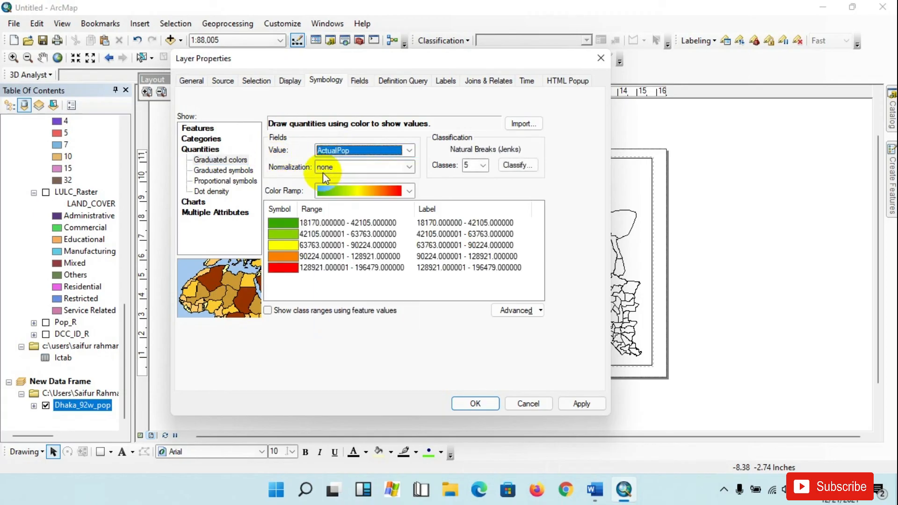
click(365, 171)
click(341, 201)
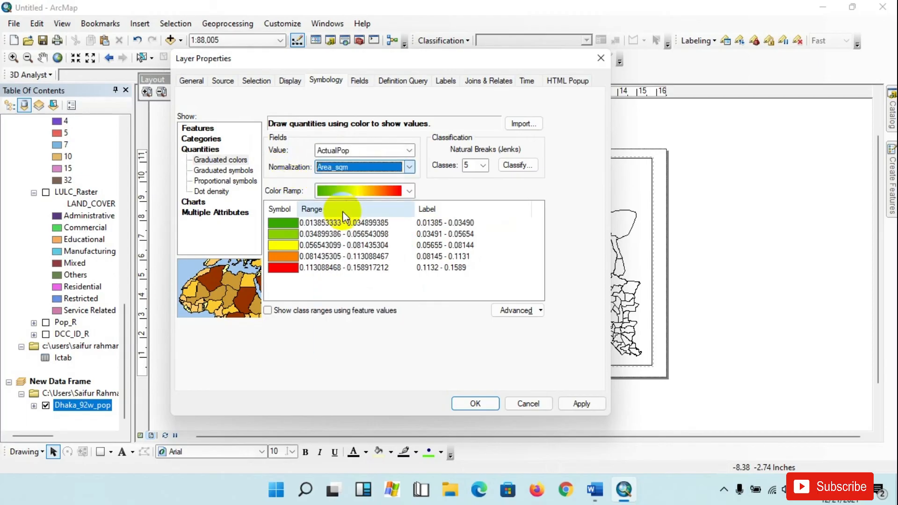
click(585, 403)
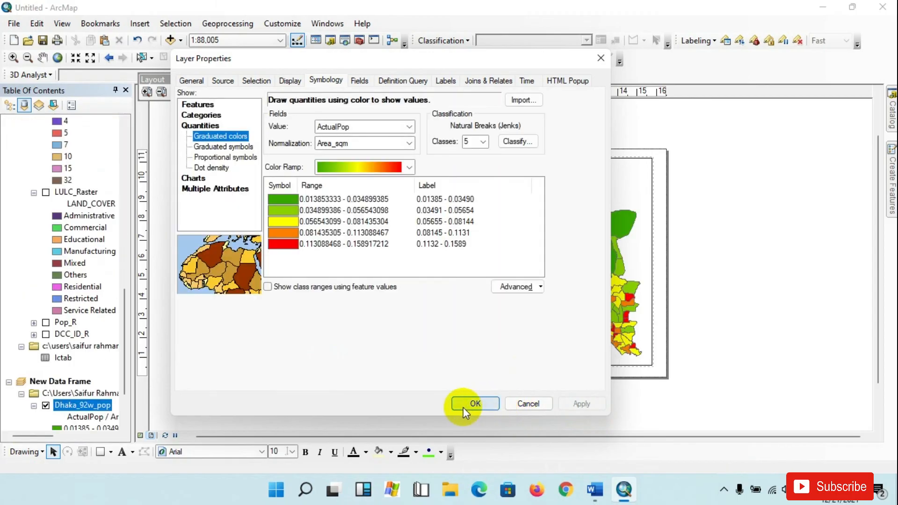
click(474, 403)
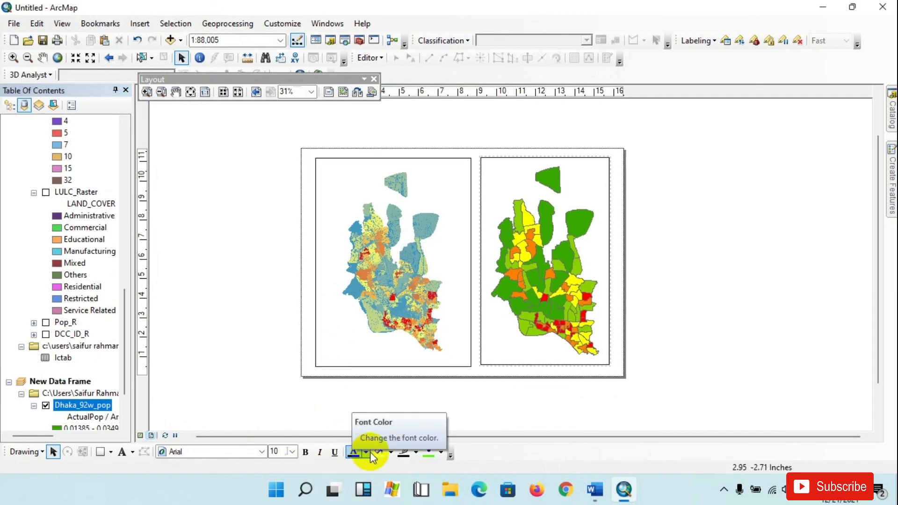
- Add a text title reading "Dasymetric Mapping" inside the top of the dasy_Pop map frame
click(134, 452)
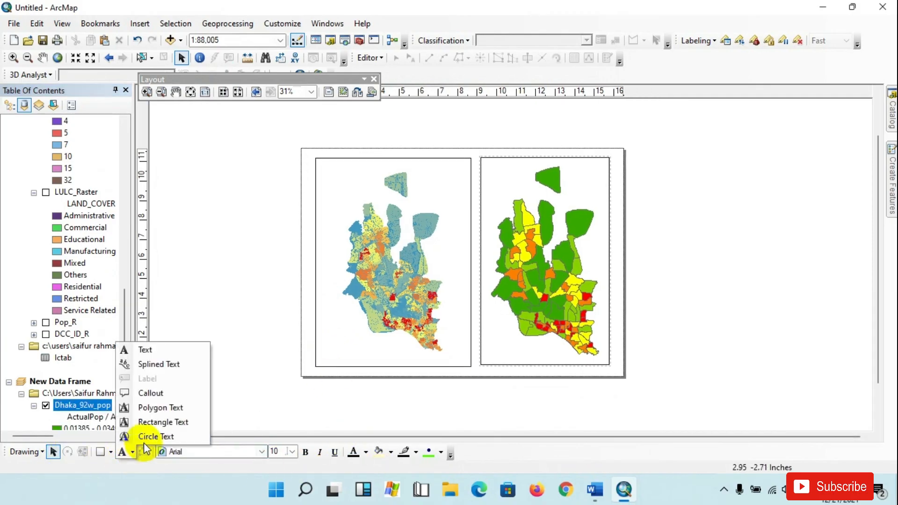
click(141, 352)
scroll(388, 206, up, 3)
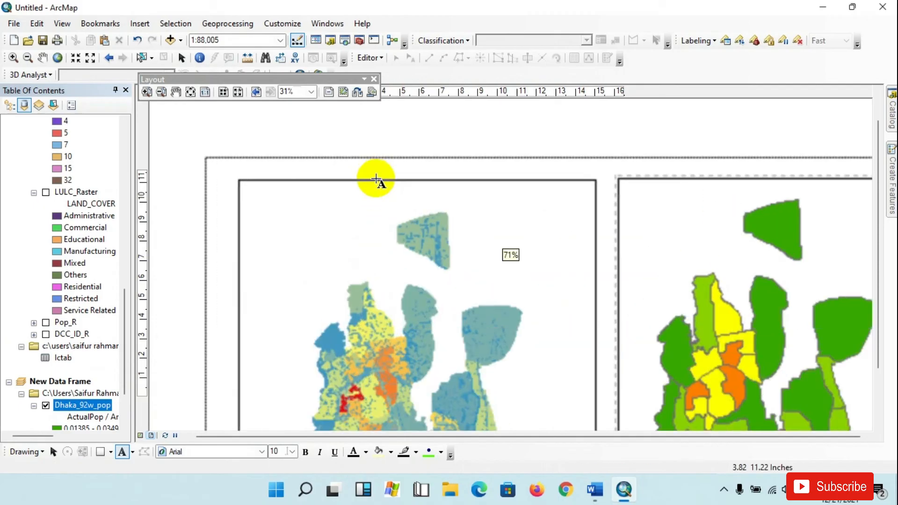
click(372, 209)
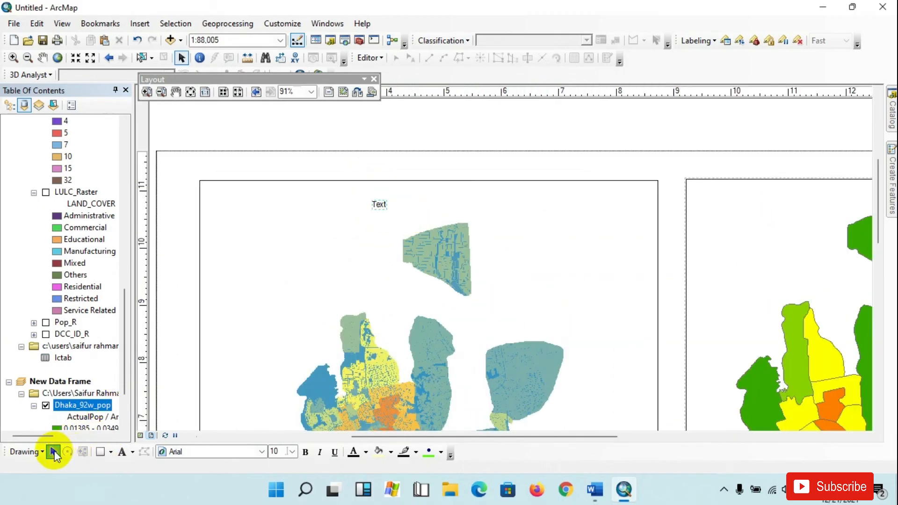
double_click(378, 205)
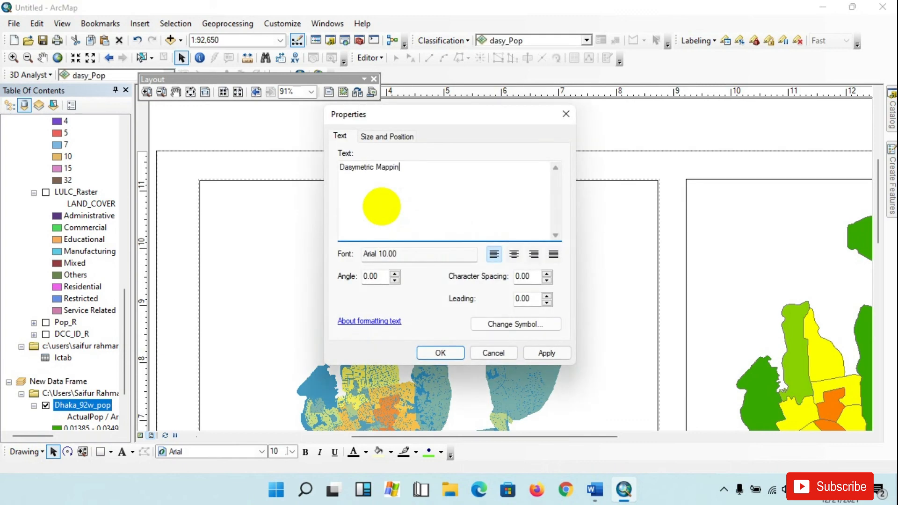
- Set the font size of the "Dasymetric Mapping" title to 24
click(516, 323)
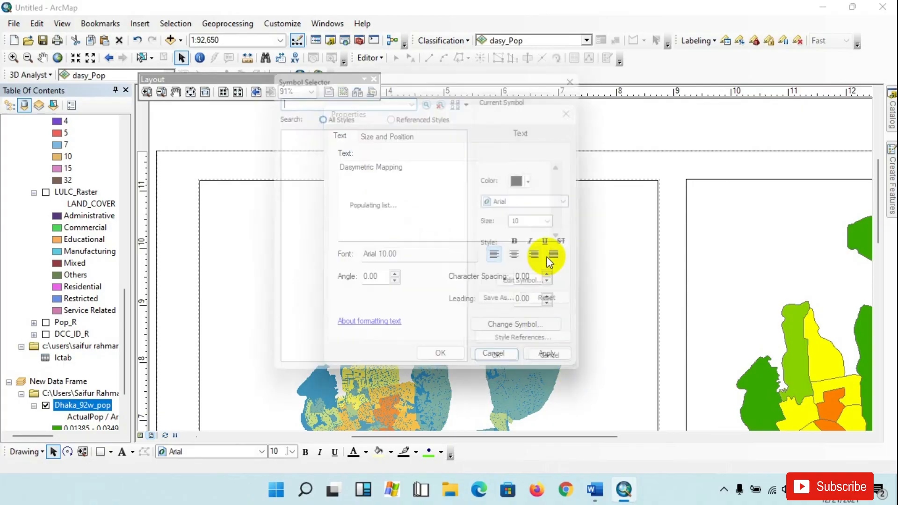
click(562, 222)
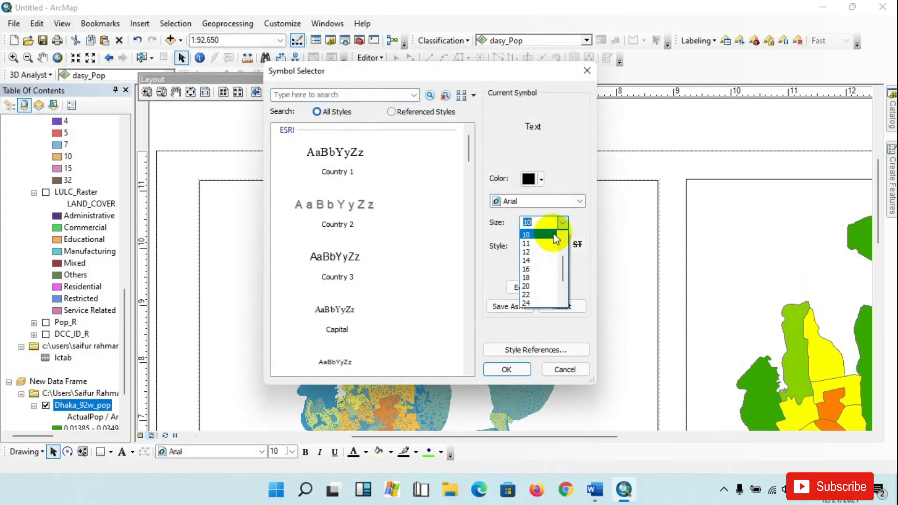
click(528, 304)
click(506, 369)
click(440, 359)
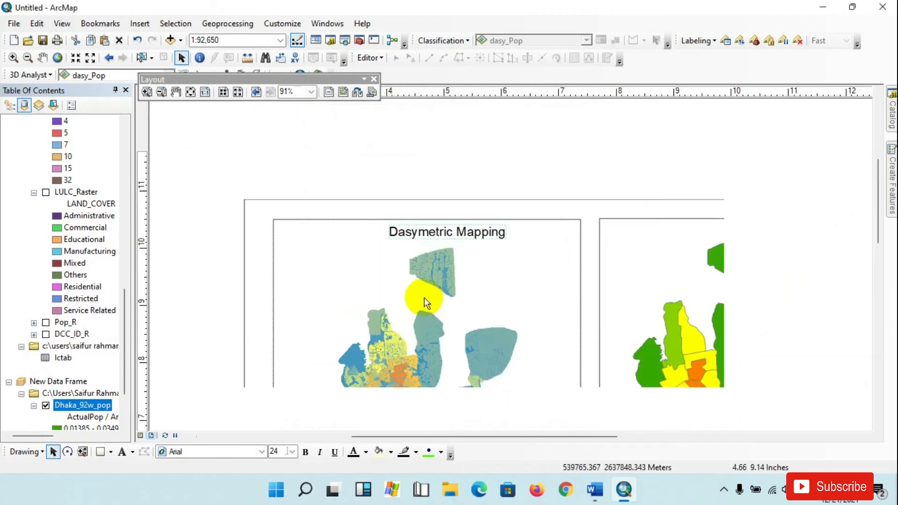
- Duplicate the title at the top of the ward density map frame and change its text to "Traditional Mapping"
scroll(424, 297, down, 3)
scroll(538, 292, down, 1)
drag(538, 292, 533, 291)
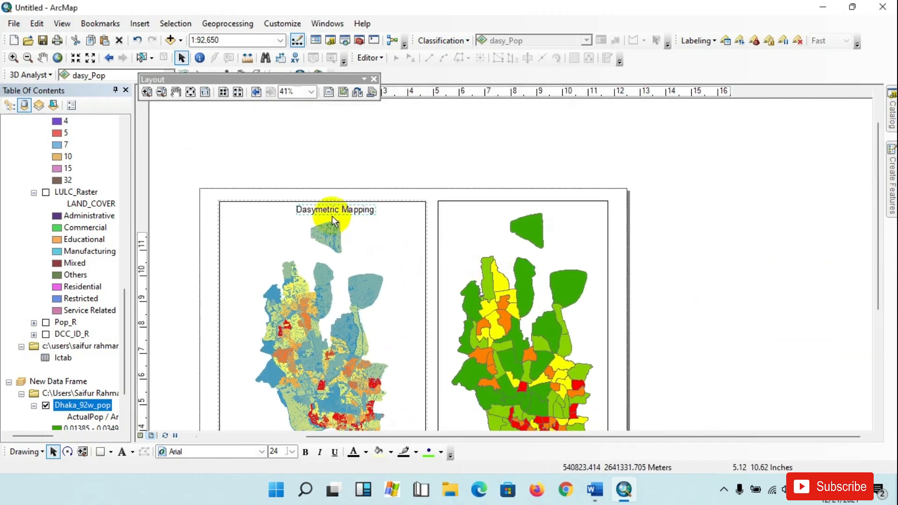
drag(336, 209, 505, 206)
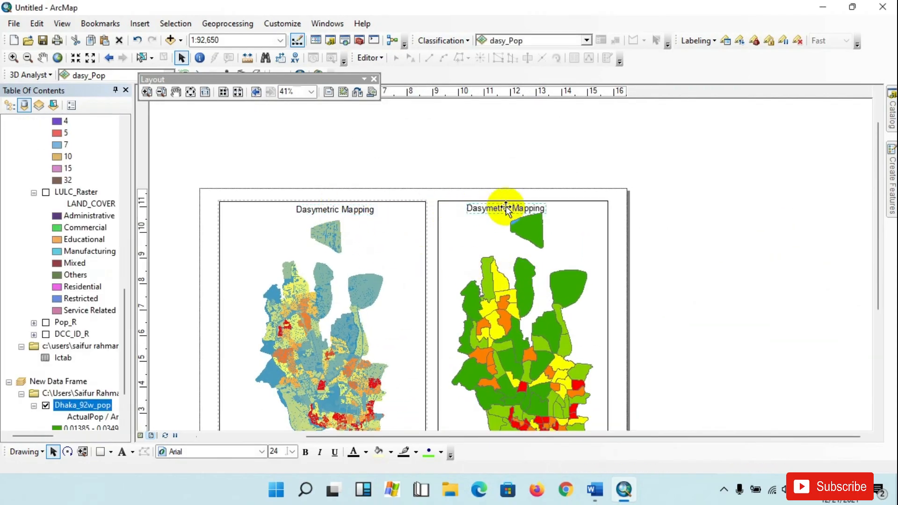
double_click(506, 207)
drag(375, 171, 317, 174)
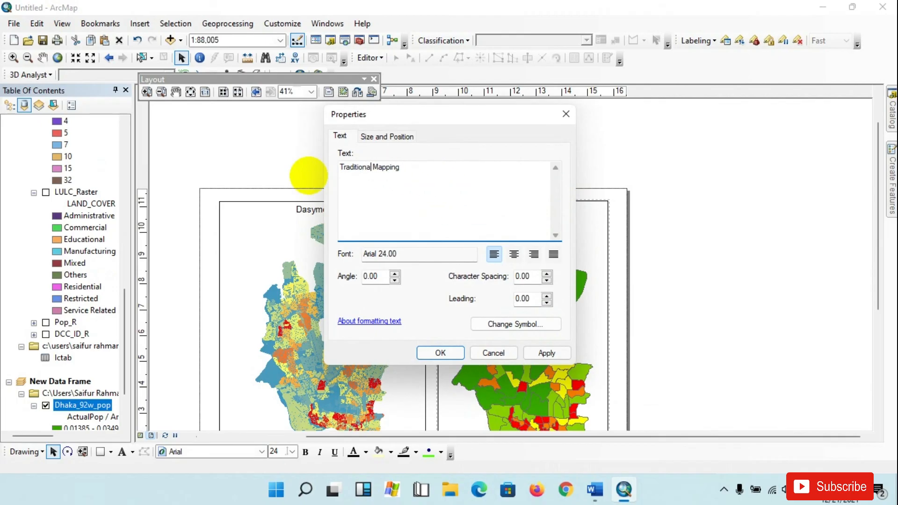
click(540, 355)
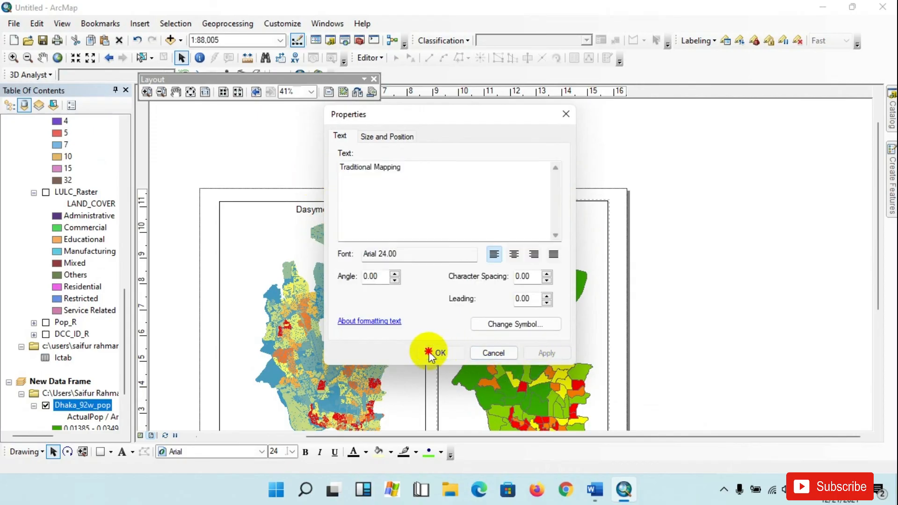
click(430, 354)
- Identify the northernmost ward on the Traditional Mapping map and examine its population and area attributes
drag(475, 331, 513, 284)
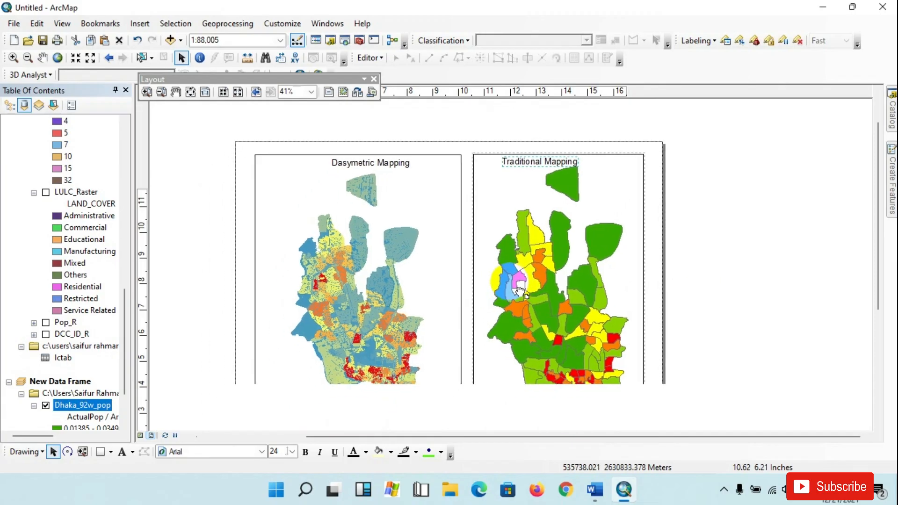
drag(532, 313, 569, 301)
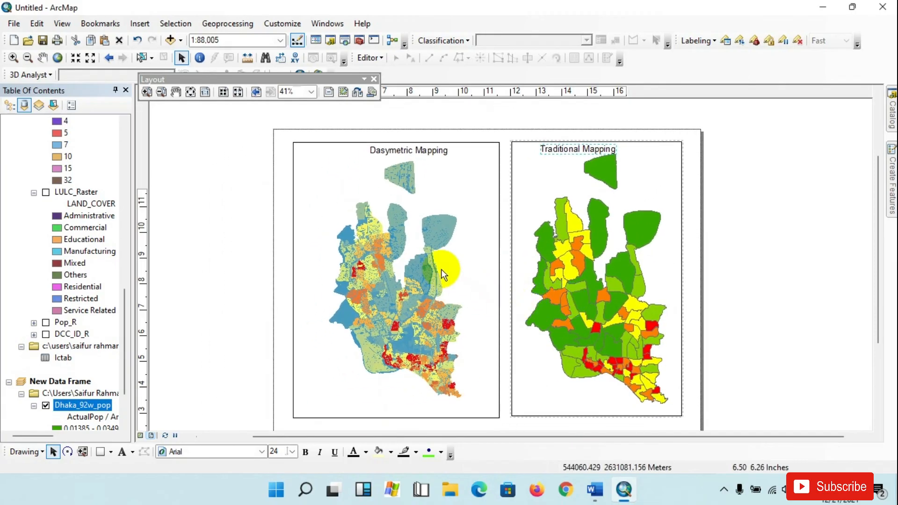
scroll(475, 300, down, 3)
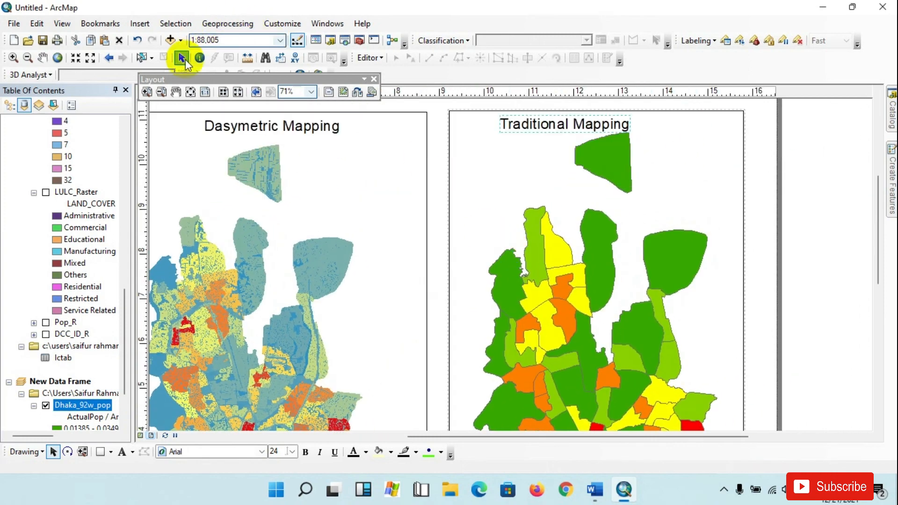
click(200, 57)
scroll(590, 189, down, 2)
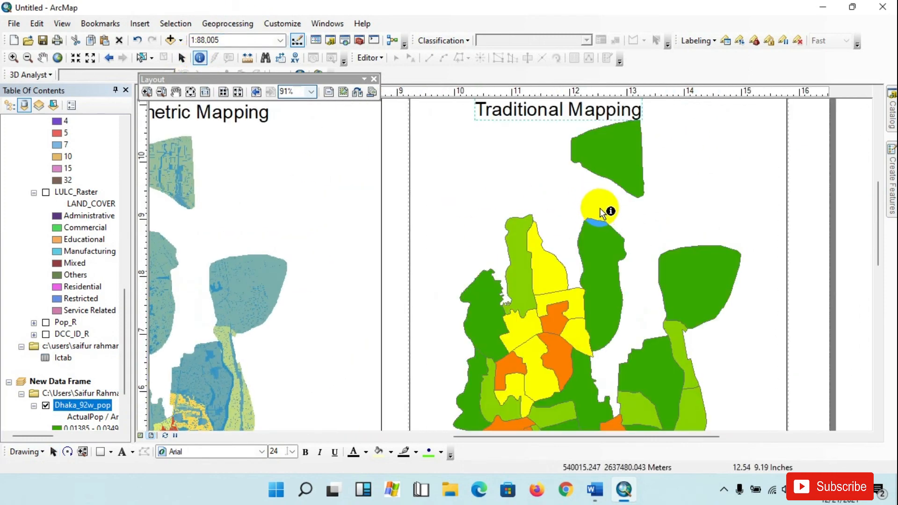
scroll(624, 177, down, 2)
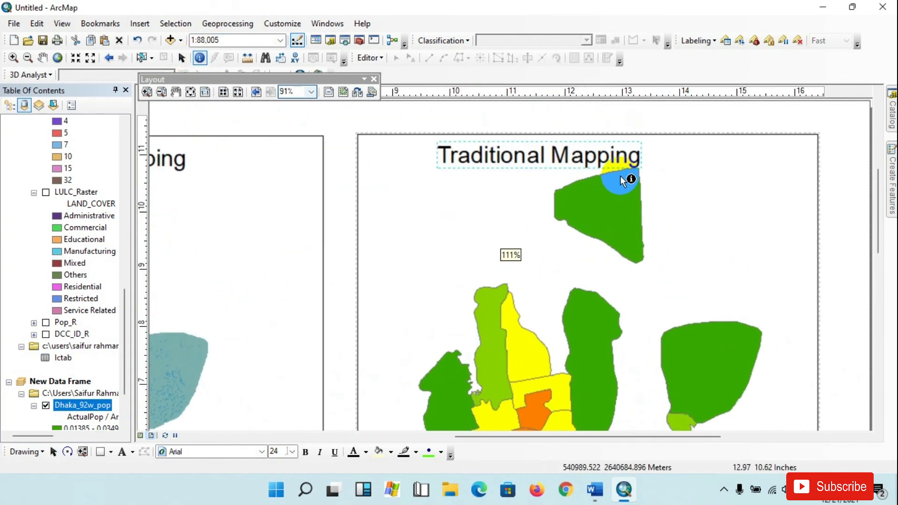
click(603, 239)
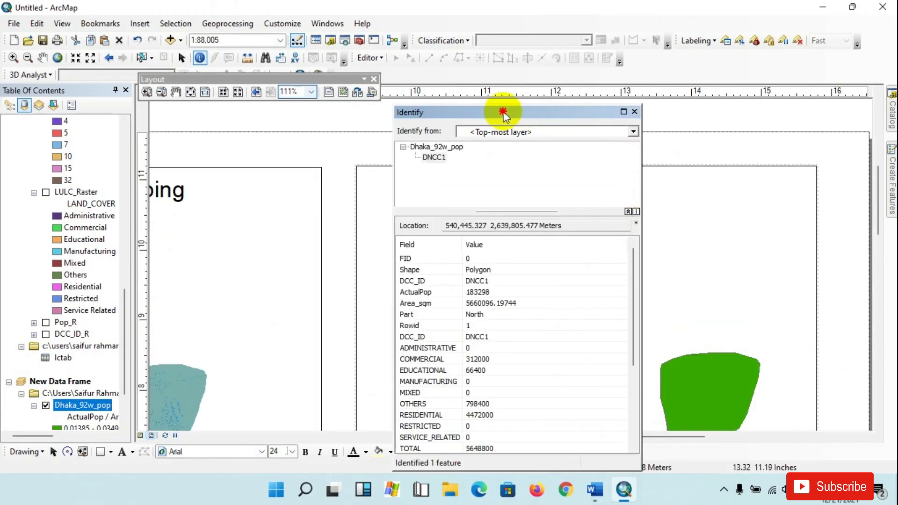
drag(504, 115, 332, 92)
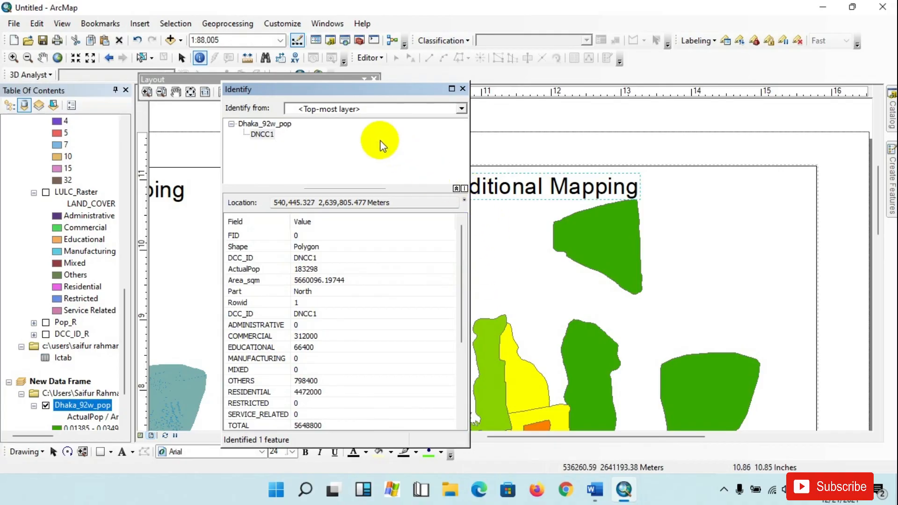
drag(374, 88, 402, 77)
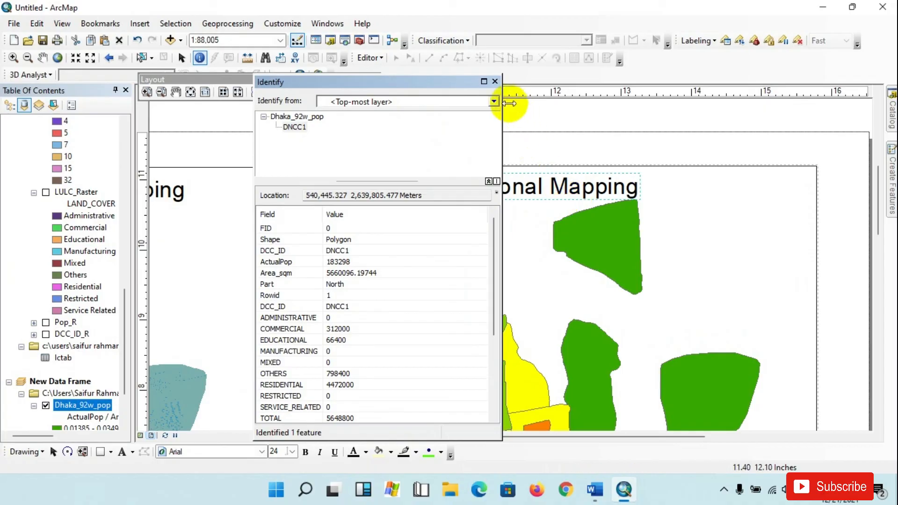
click(494, 81)
- Identify a blue pixel and a green pixel in the northernmost ward of the Dasymetric Mapping map to compare their population values
drag(360, 231, 662, 175)
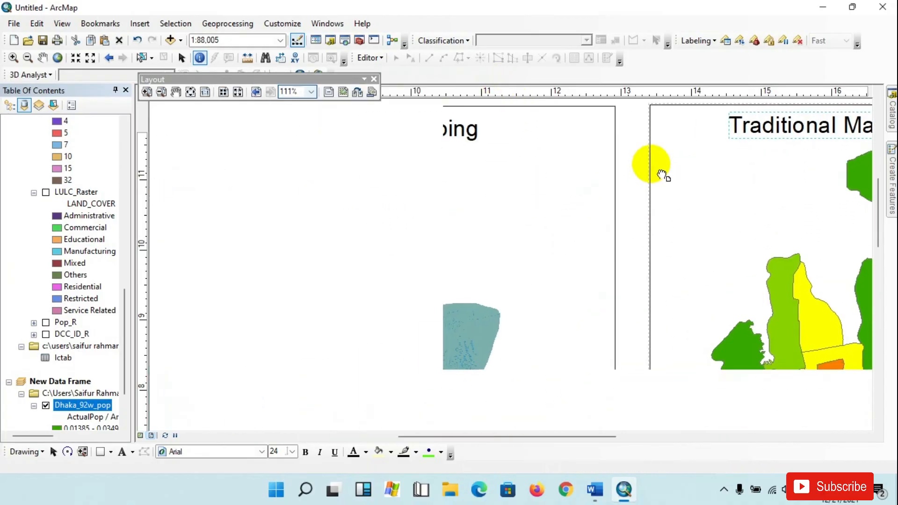
scroll(346, 163, down, 1)
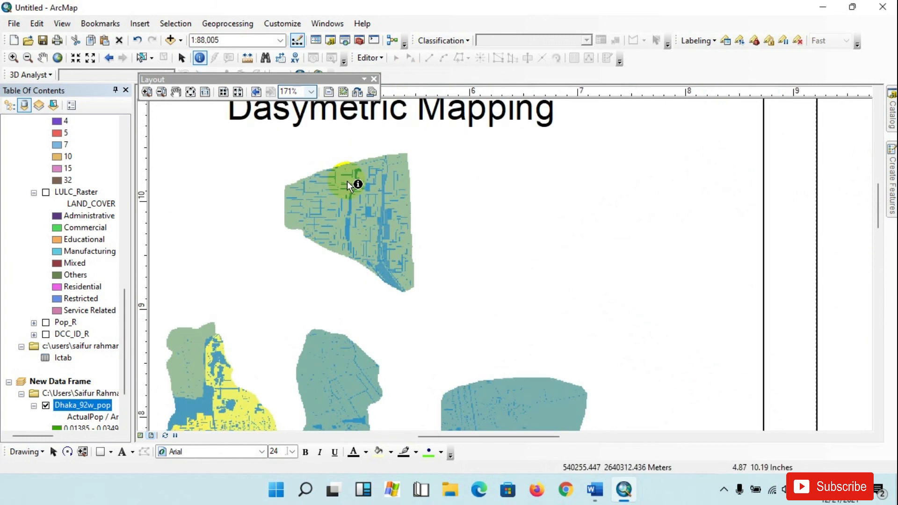
scroll(348, 177, down, 2)
scroll(347, 200, down, 1)
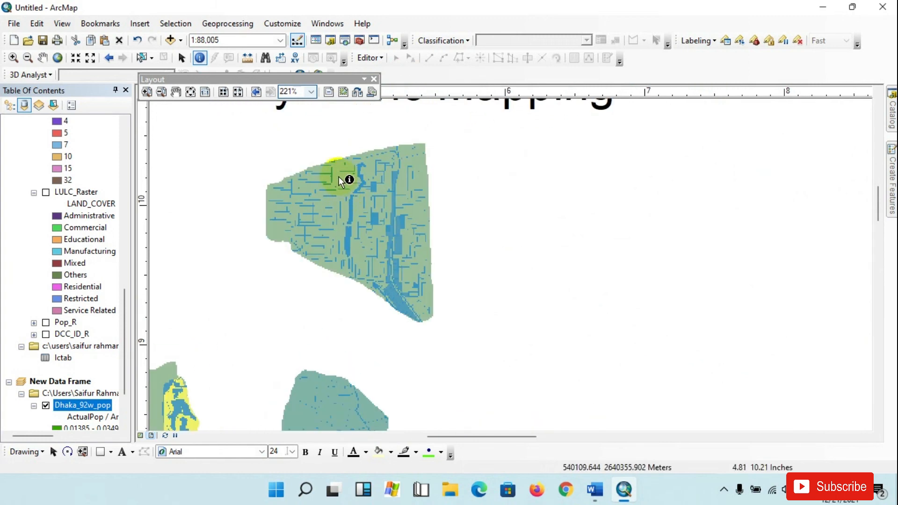
click(392, 181)
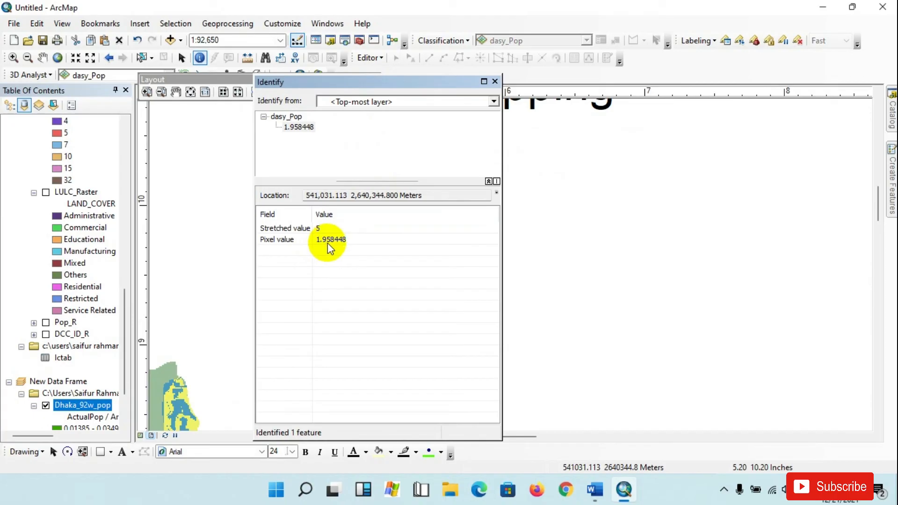
drag(358, 80, 560, 116)
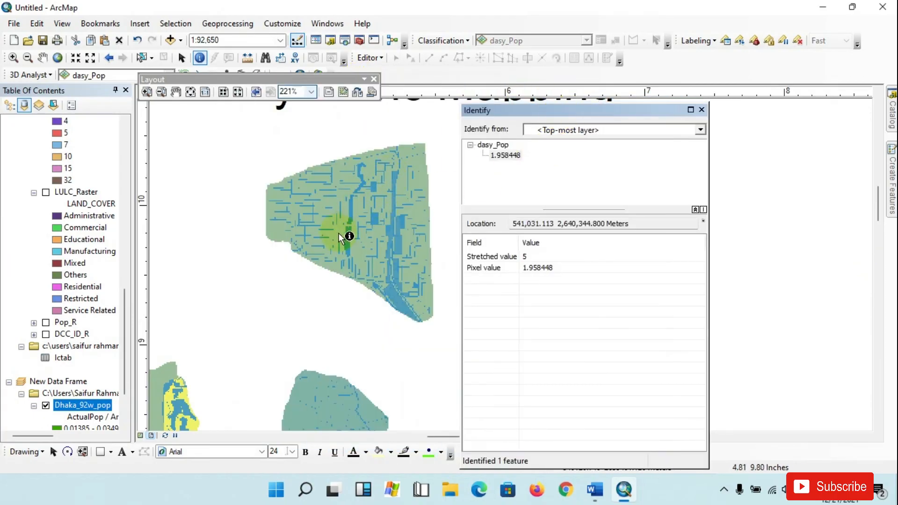
click(319, 249)
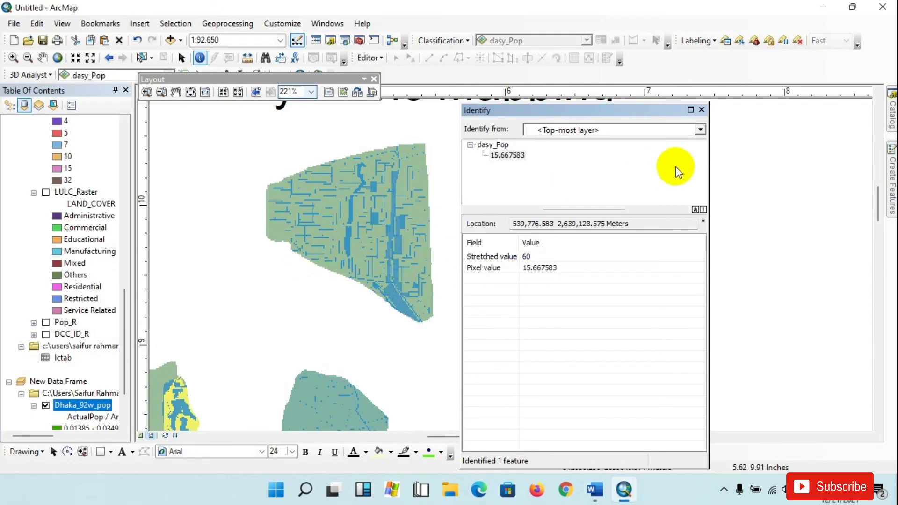
click(701, 110)
- Identify the small orange ward on the southern boundary of the Traditional Mapping map and examine its population and land-use areas
scroll(371, 226, down, 1)
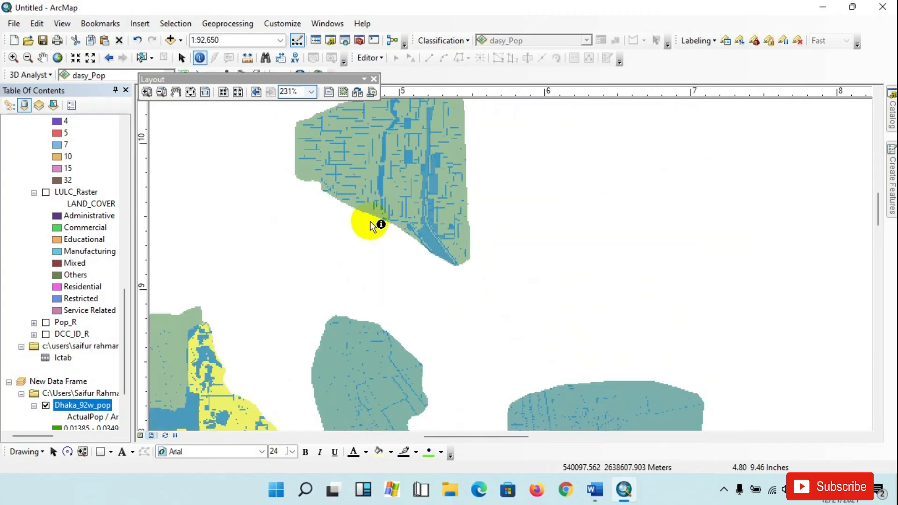
scroll(372, 225, down, 3)
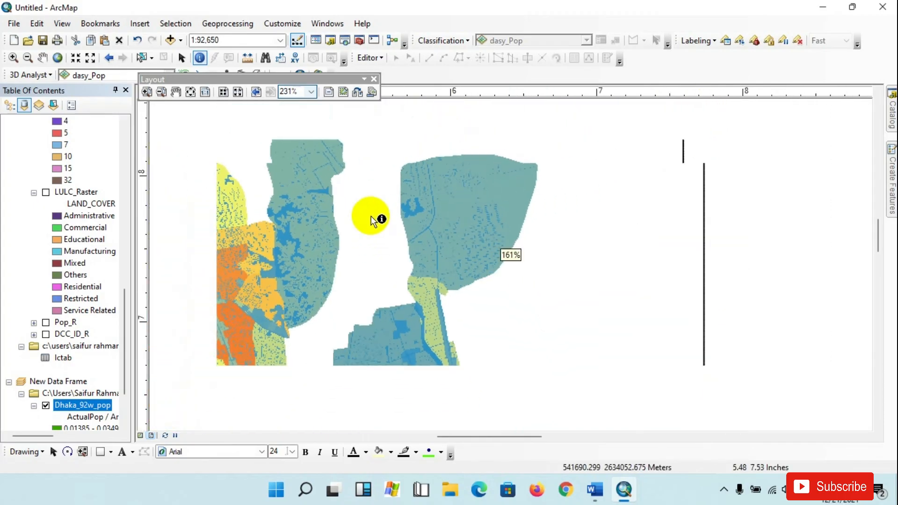
scroll(373, 220, up, 3)
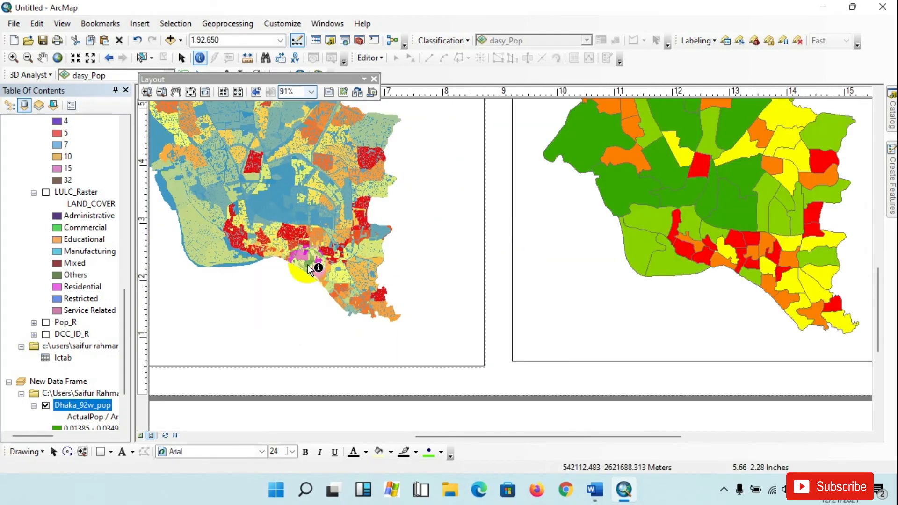
scroll(713, 262, down, 4)
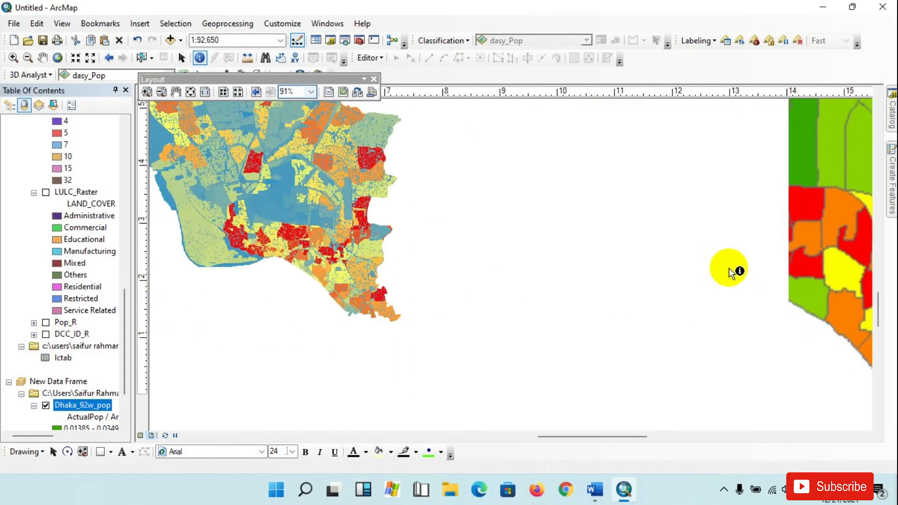
scroll(567, 274, down, 1)
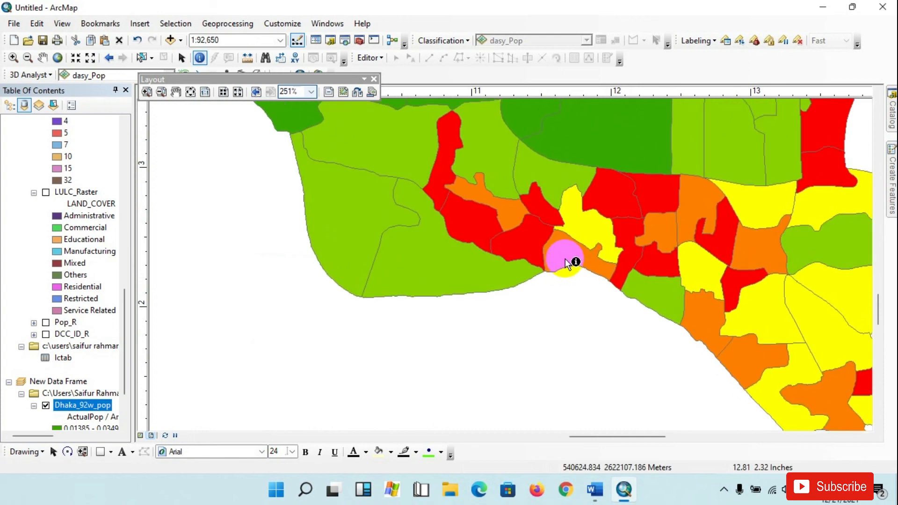
click(560, 264)
click(560, 258)
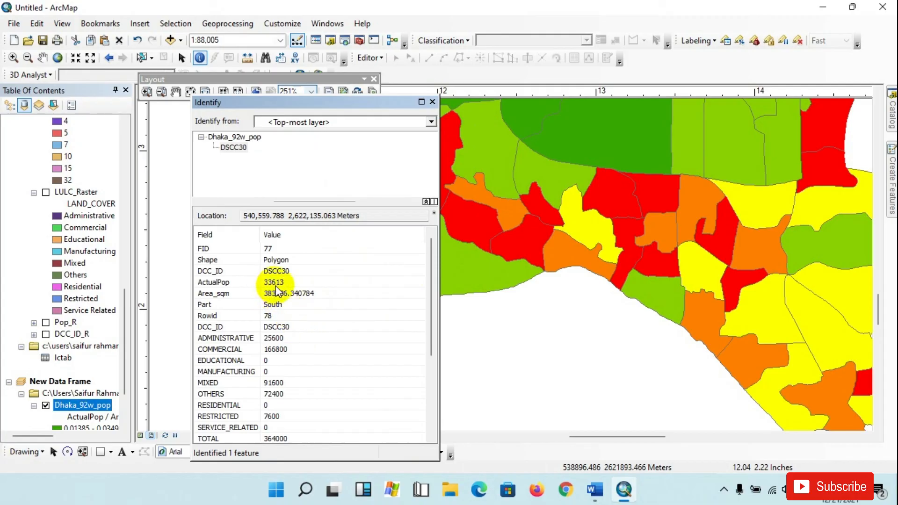
click(432, 102)
- Identify a pixel of the same southern ward on the Dasymetric Mapping map to read its population value
scroll(551, 311, up, 5)
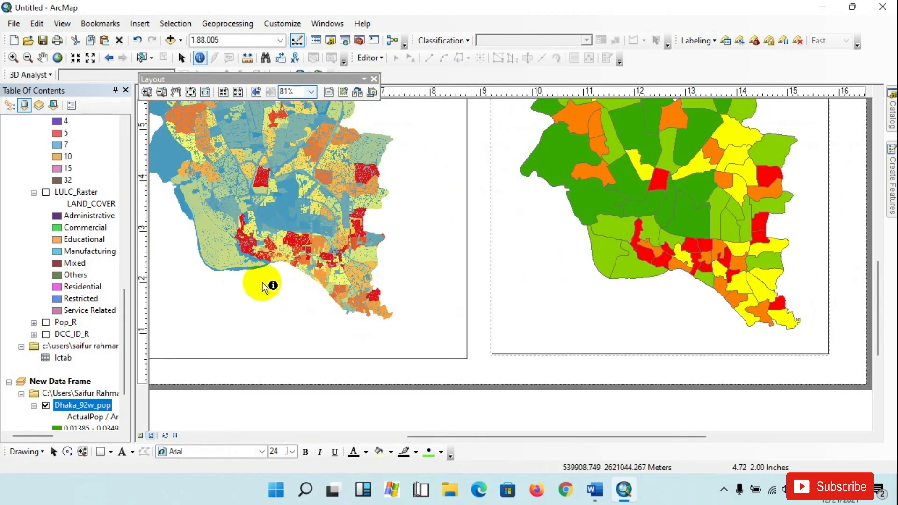
scroll(287, 272, down, 6)
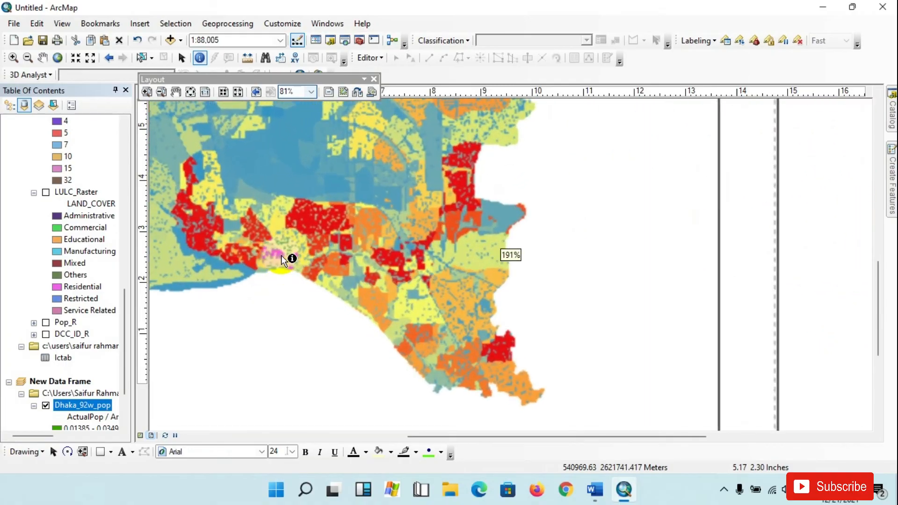
scroll(270, 273, down, 2)
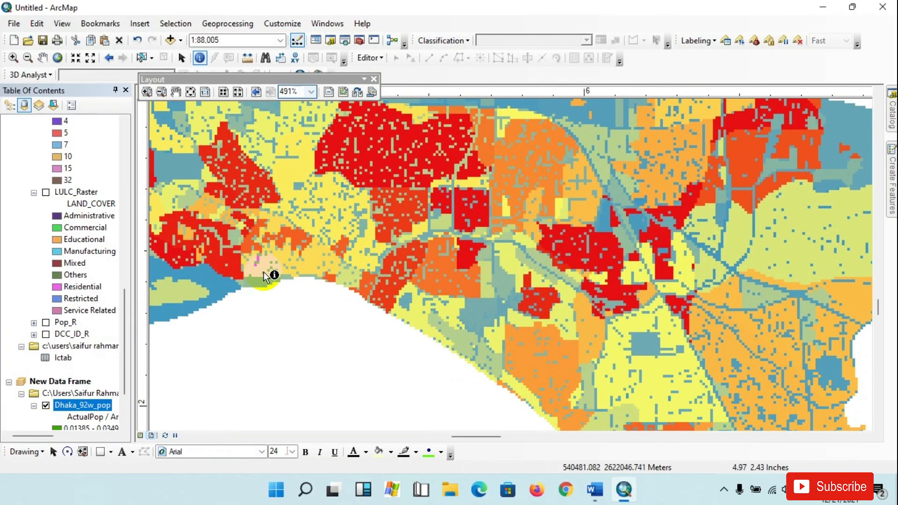
click(264, 273)
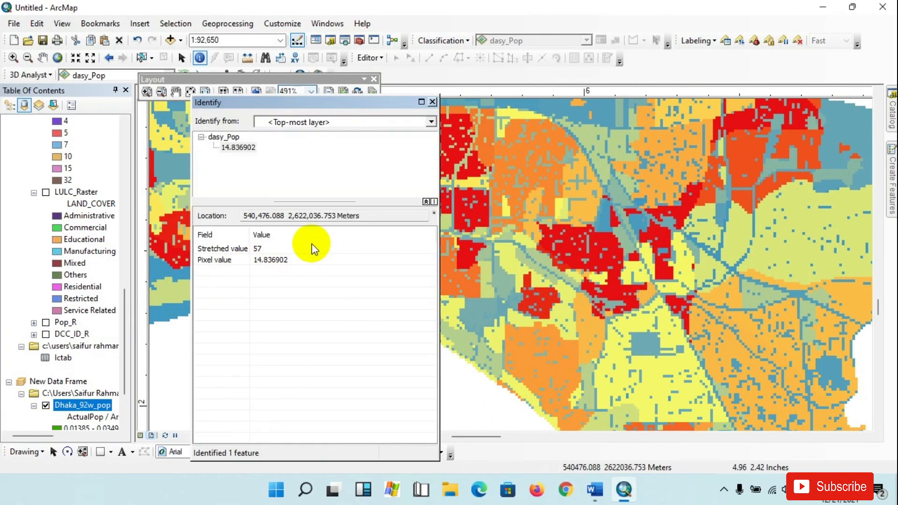
- Identify a light-orange pixel and a red-orange pixel in the same southern ward of the Dasymetric Mapping map to compare their population values
click(432, 102)
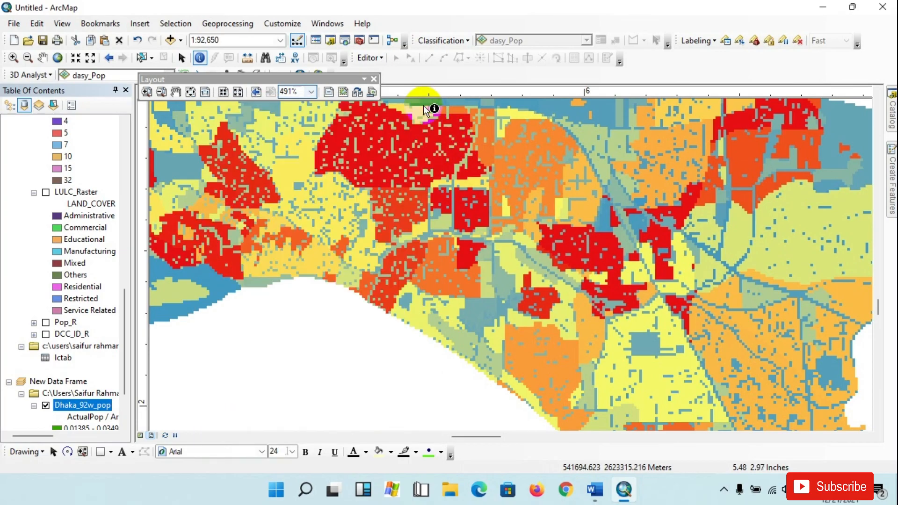
click(248, 273)
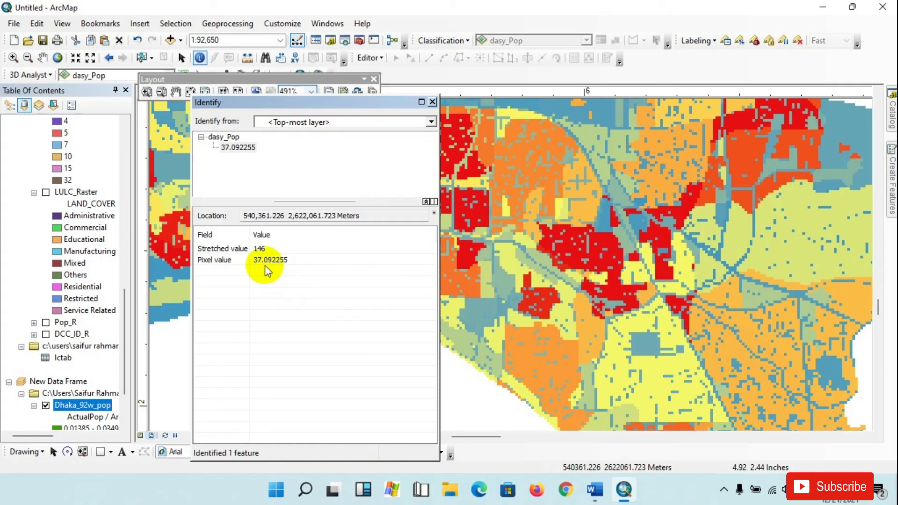
click(432, 102)
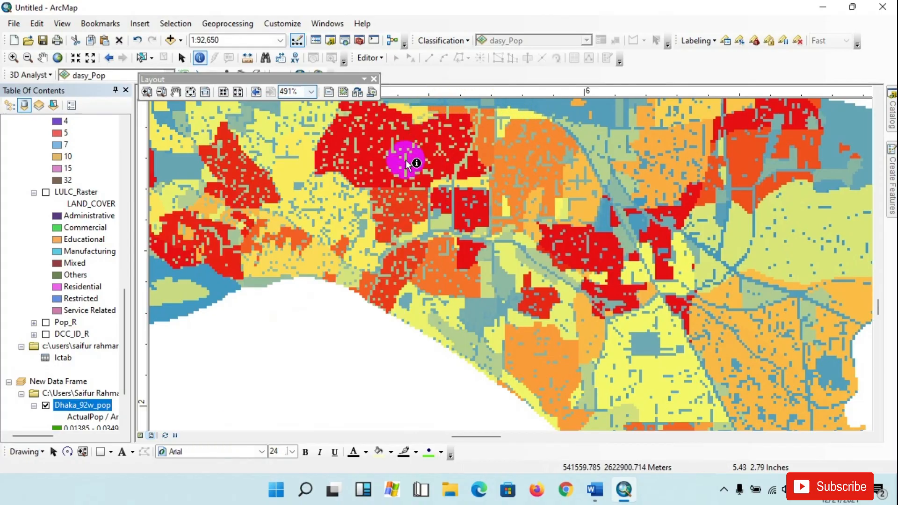
click(297, 248)
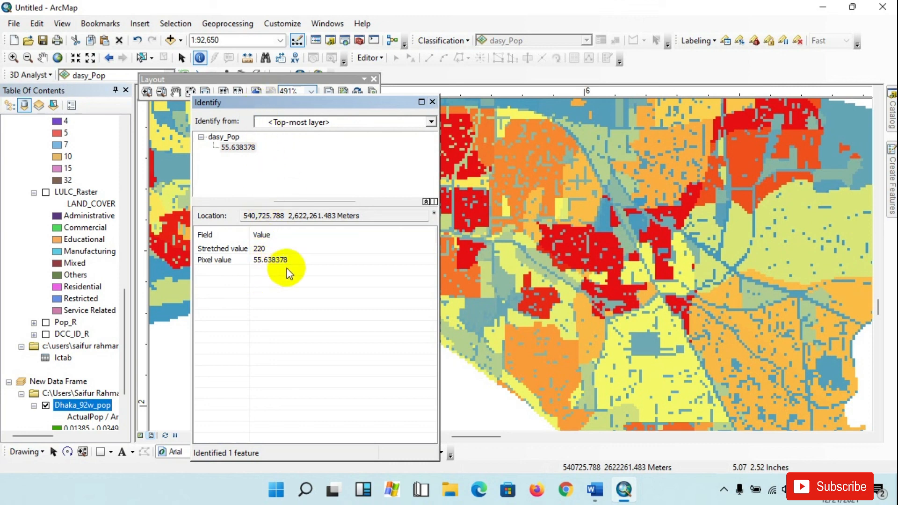
click(432, 101)
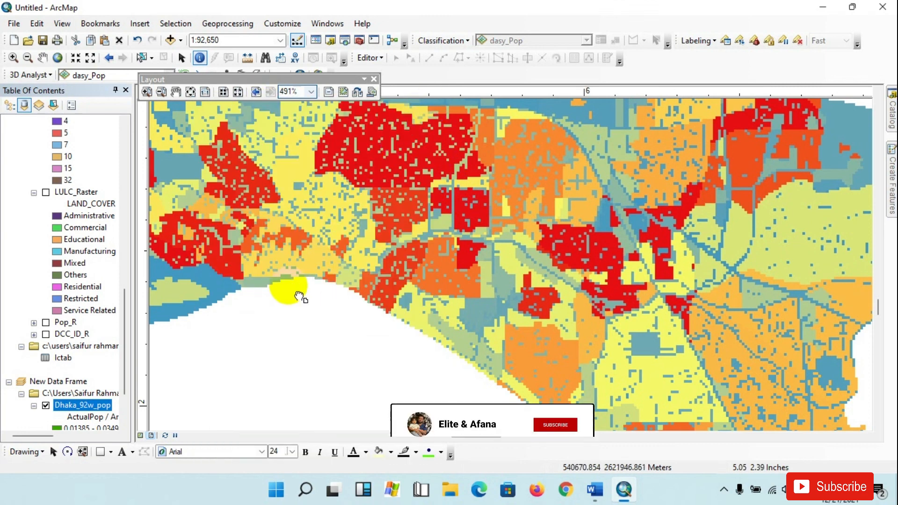
scroll(366, 280, up, 5)
scroll(378, 298, up, 6)
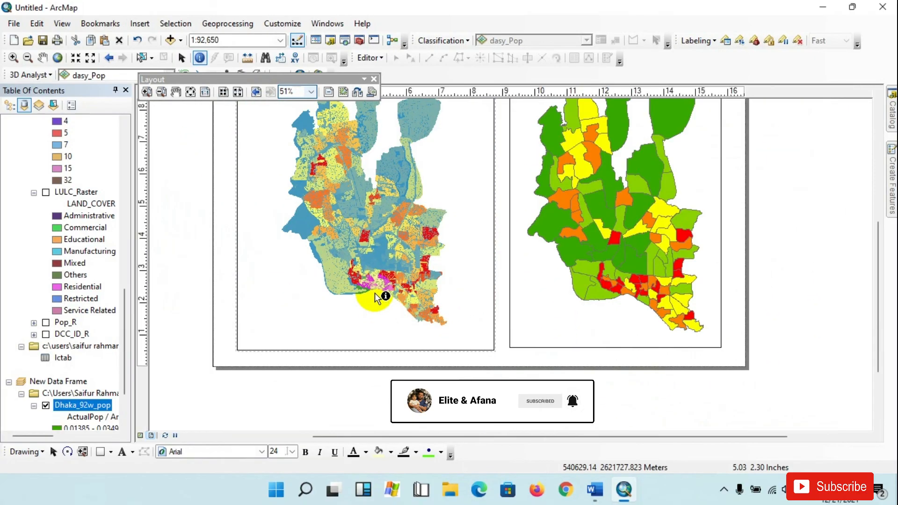
drag(458, 239, 468, 358)
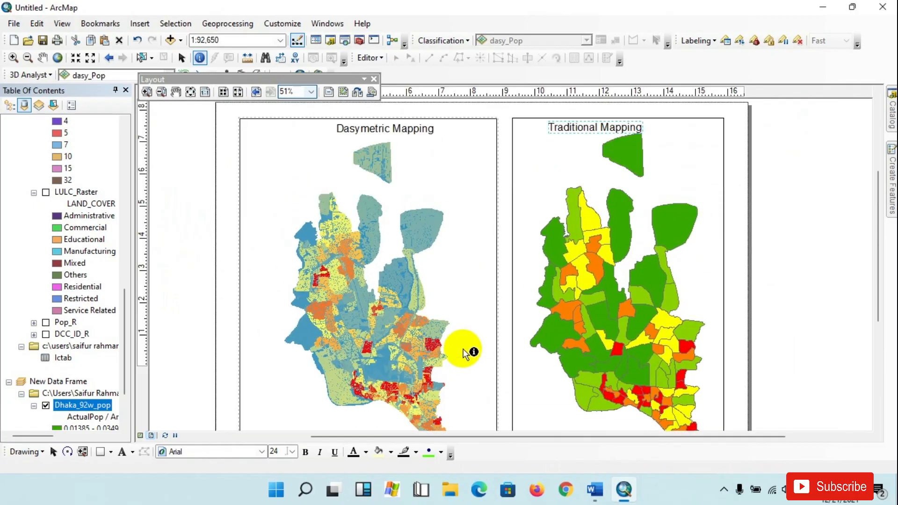